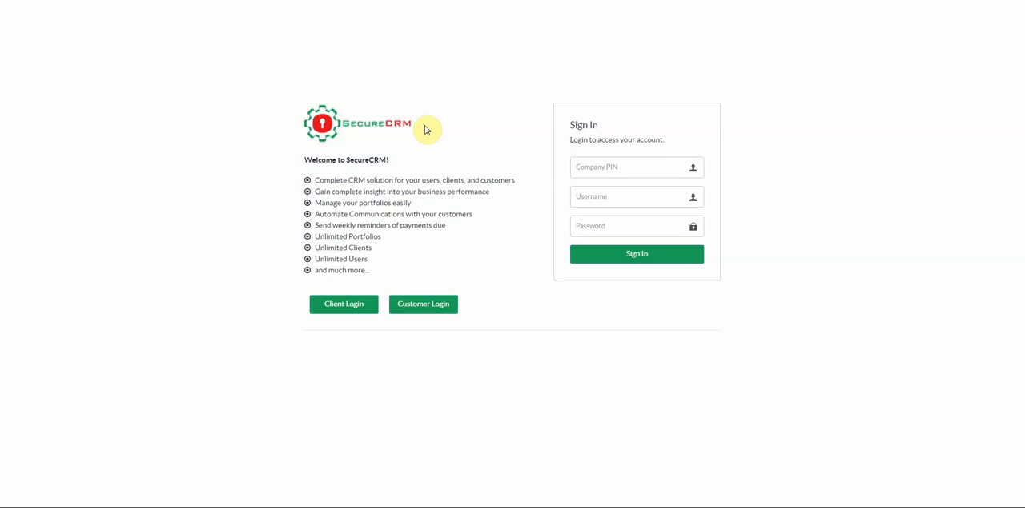
- Sign in to the company account with the company PIN, the demoadmin username and the account password
left_click(597, 165)
type("7219")
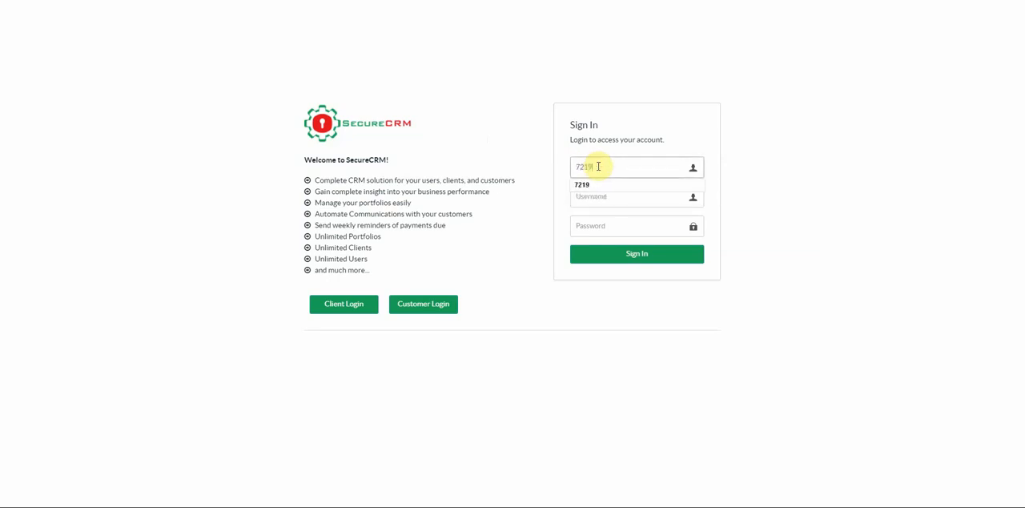
key("Tab")
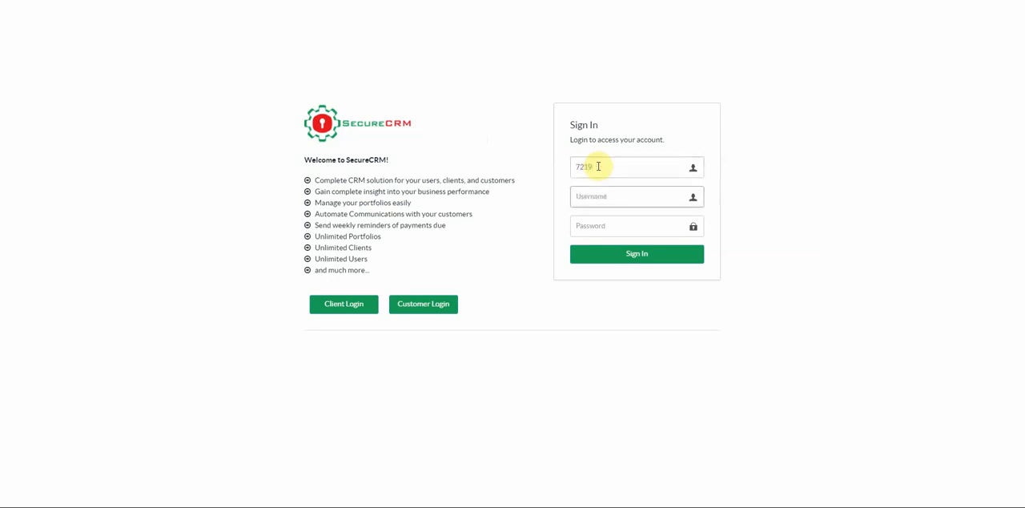
type("demo")
key("Down")
key("Return")
key("Tab")
type("••••")
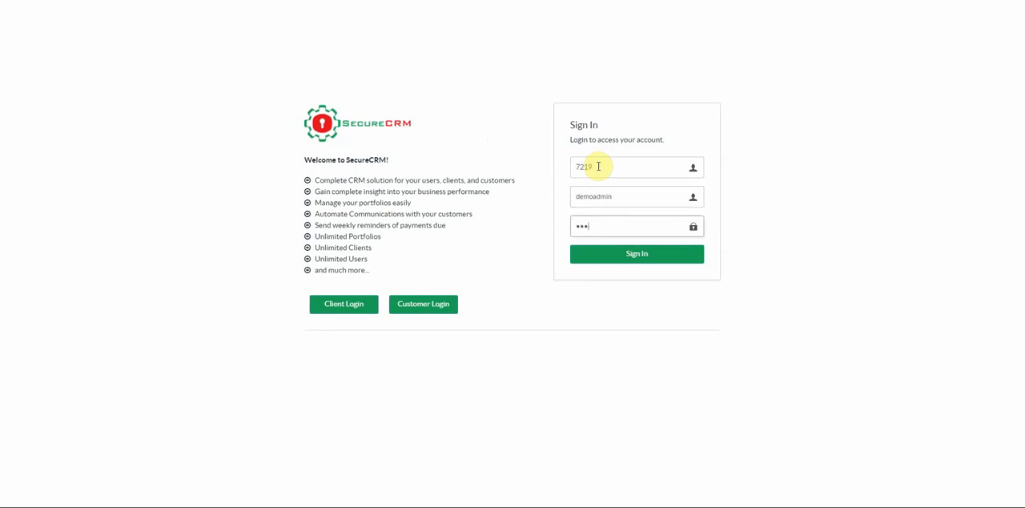
left_click(635, 258)
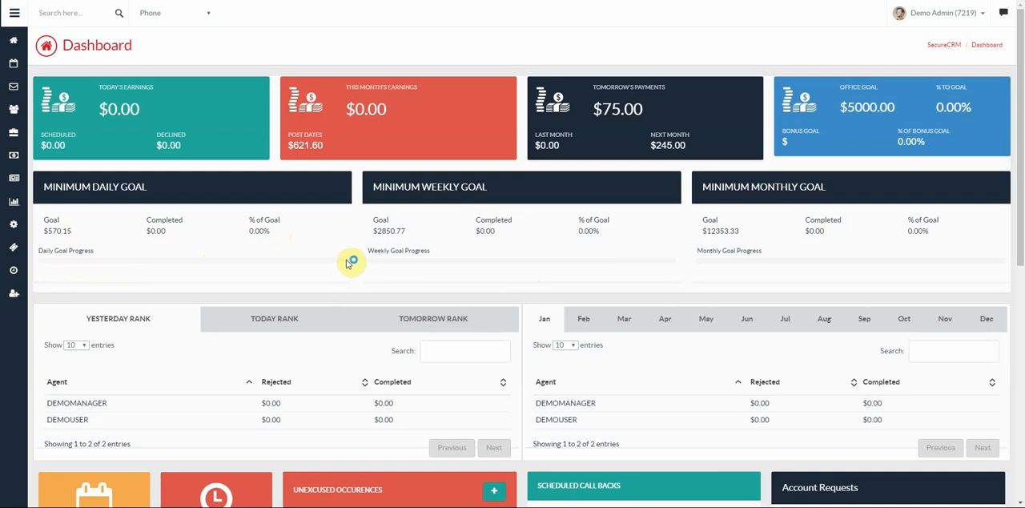
- Sort the Yesterday Rank table by agent, rejected and completed amounts, and show the Today Rank and Tomorrow Rank tables
scroll(273, 248, "down", 3)
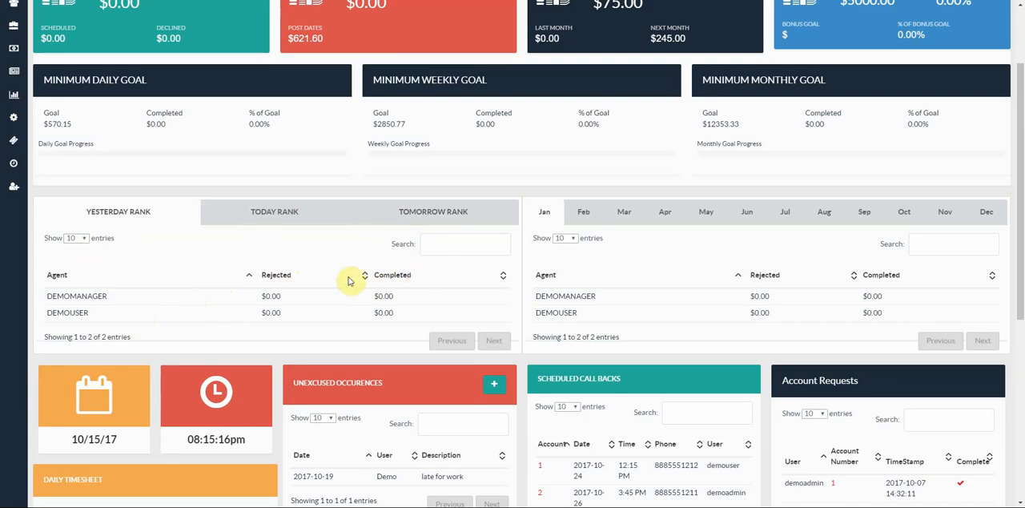
left_click(248, 276)
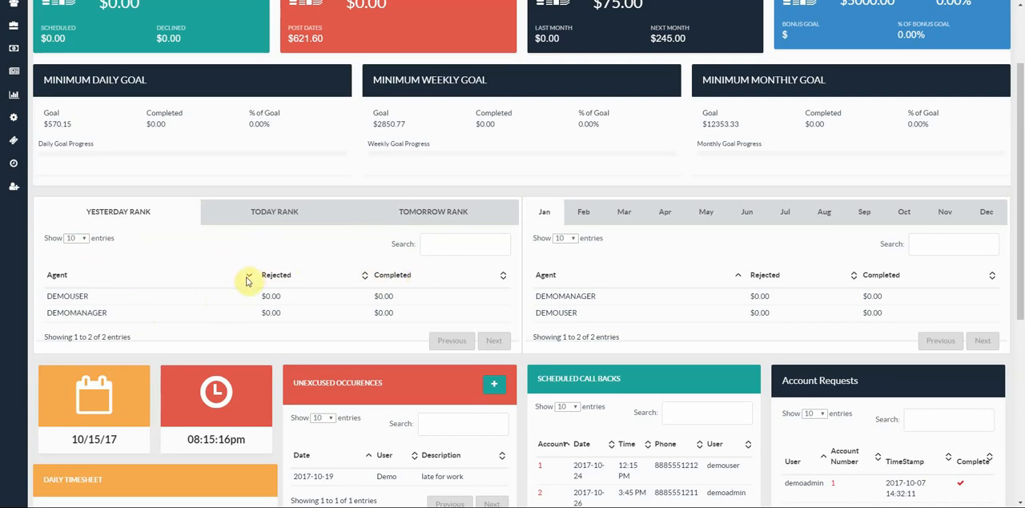
left_click(363, 277)
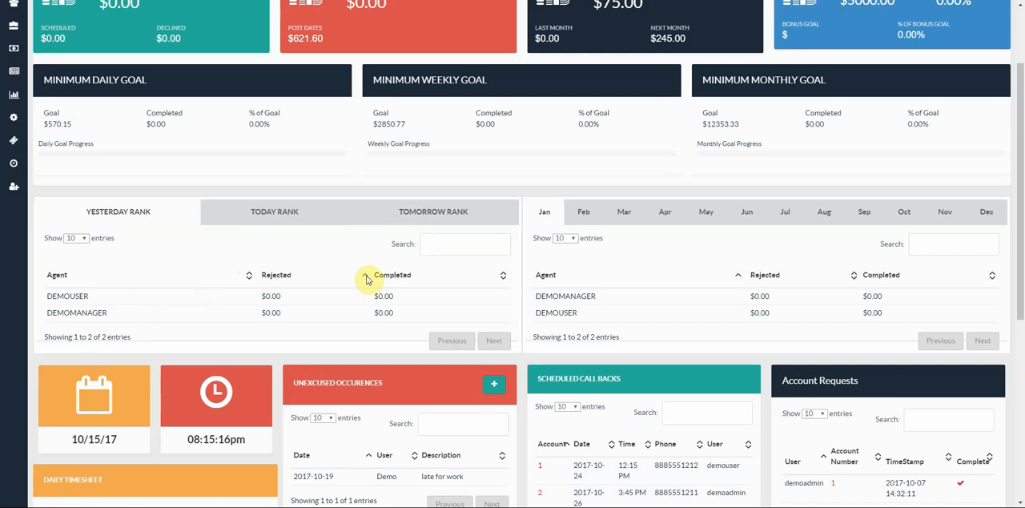
left_click(452, 281)
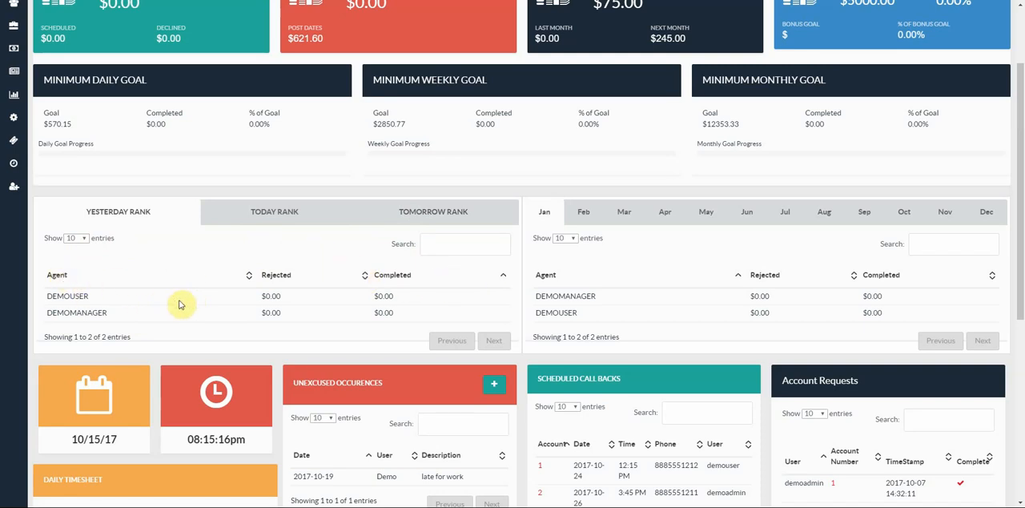
left_click(284, 218)
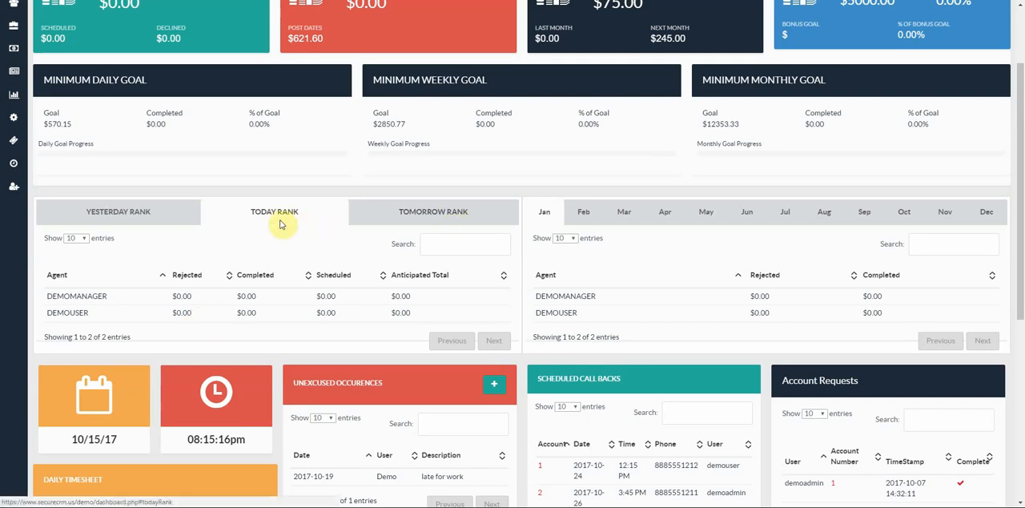
left_click(432, 220)
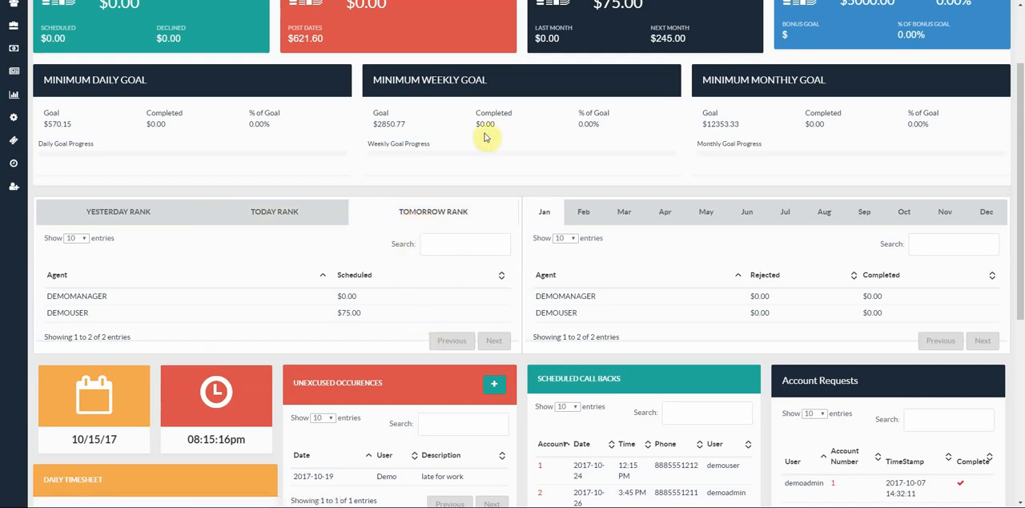
- Show the monthly agent rankings one by one from February through June
scroll(484, 133, "up", 1)
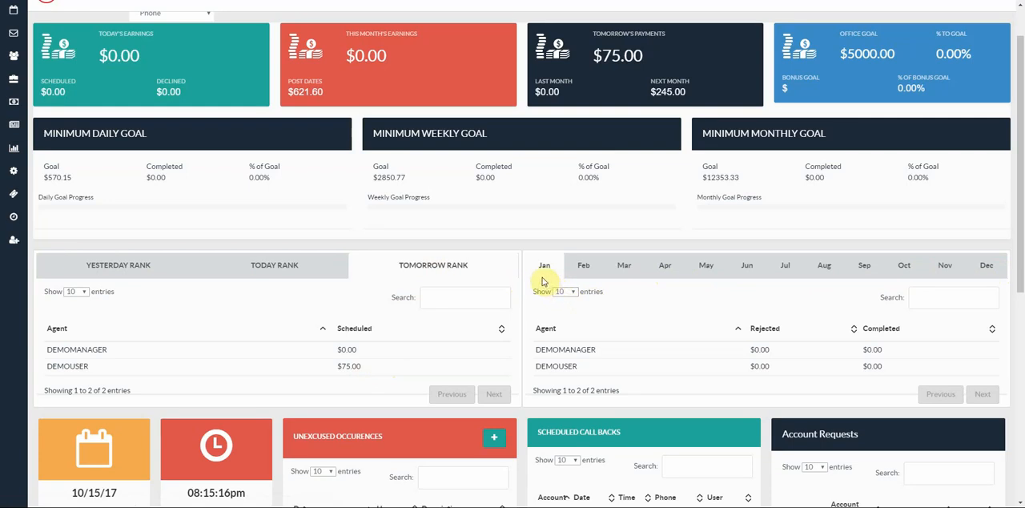
left_click(585, 271)
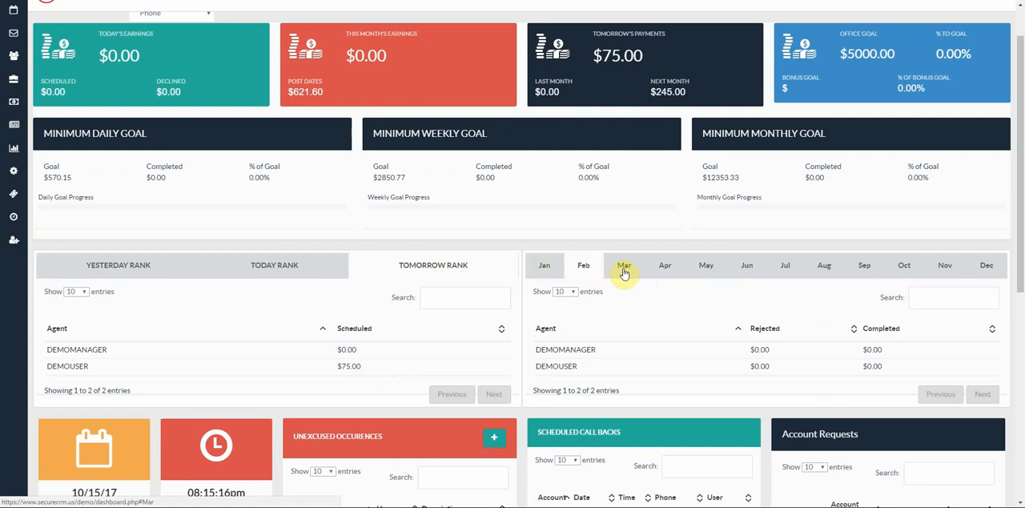
left_click(623, 273)
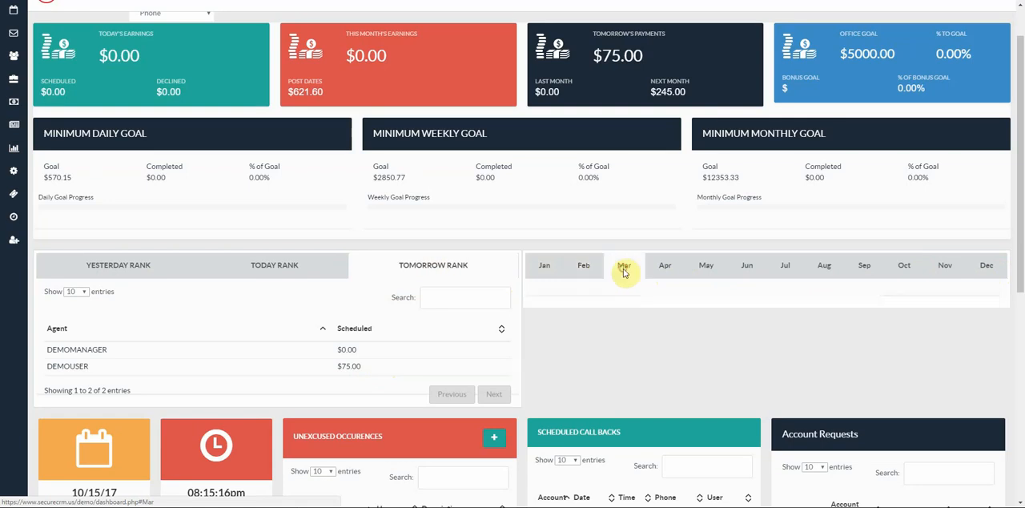
left_click(668, 272)
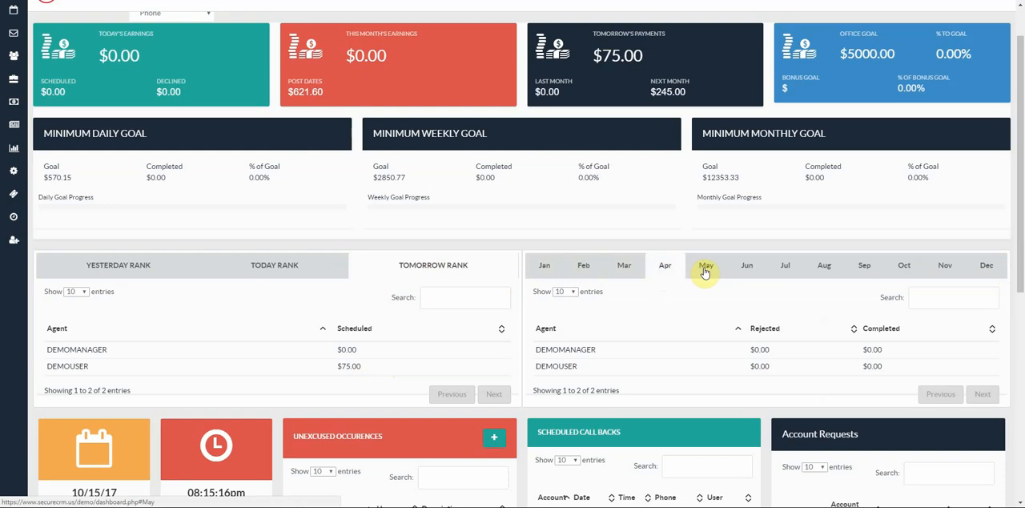
left_click(704, 272)
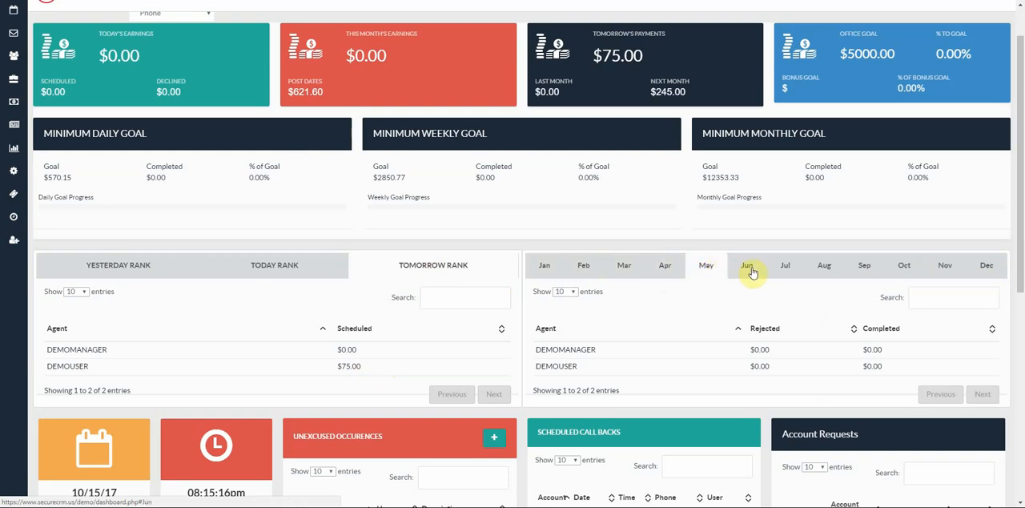
left_click(751, 272)
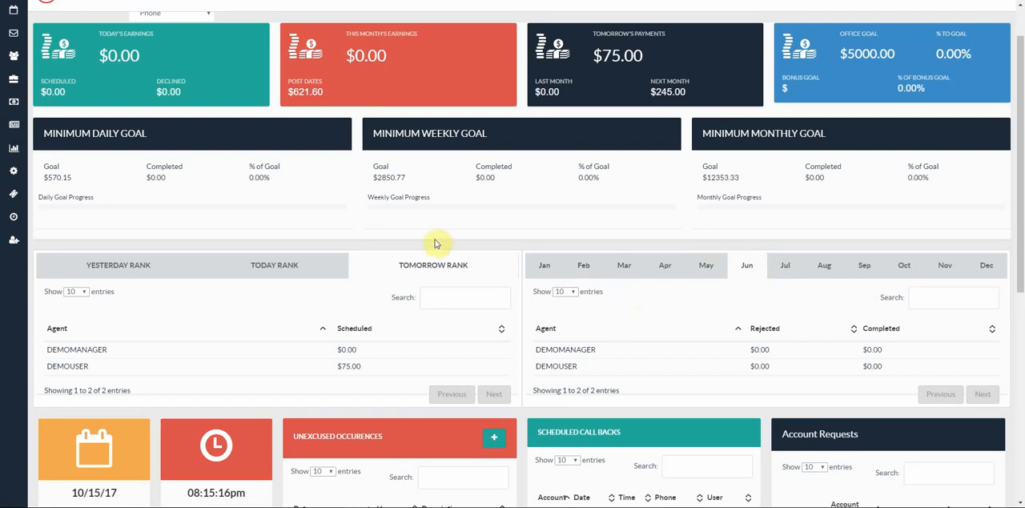
- Open the form for adding an unexcused occurrence, review its agent, date, description and status fields, and cancel it
scroll(424, 246, "down", 1)
scroll(424, 246, "down", 2)
scroll(424, 240, "down", 1)
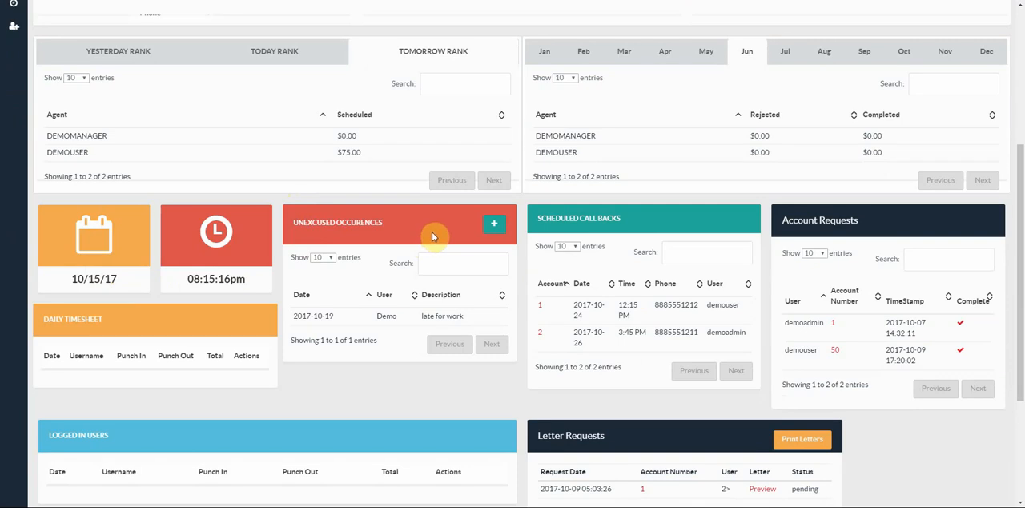
left_click(491, 229)
left_click(404, 70)
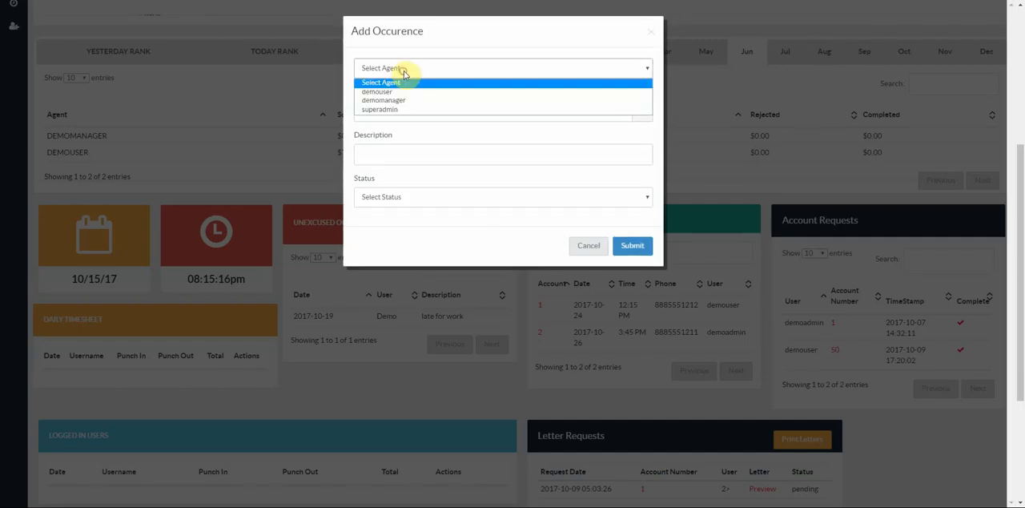
left_click(404, 72)
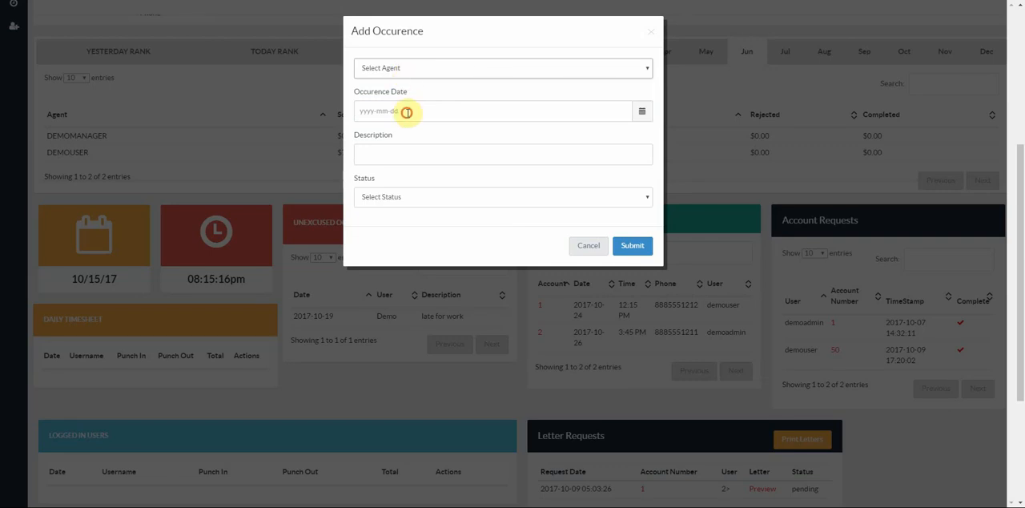
left_click(407, 113)
left_click(549, 155)
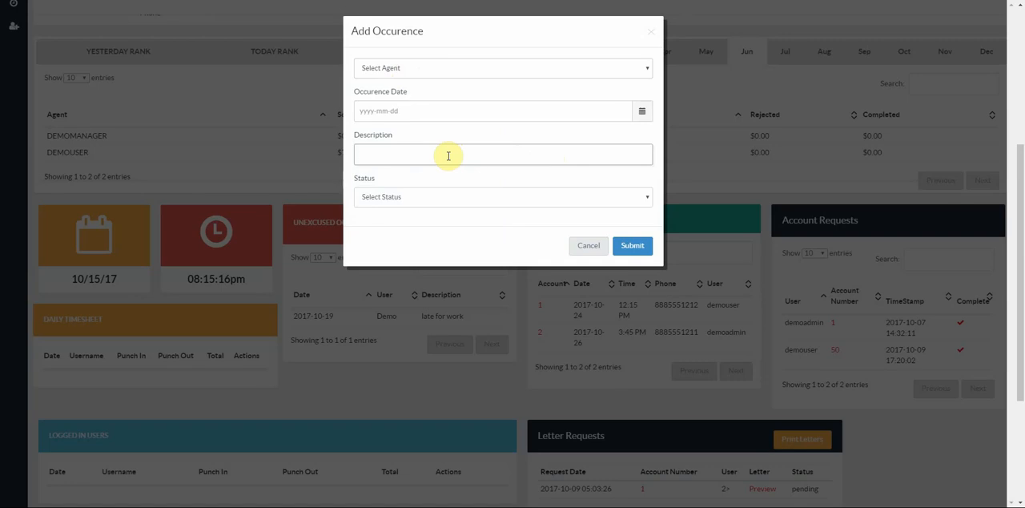
left_click(413, 199)
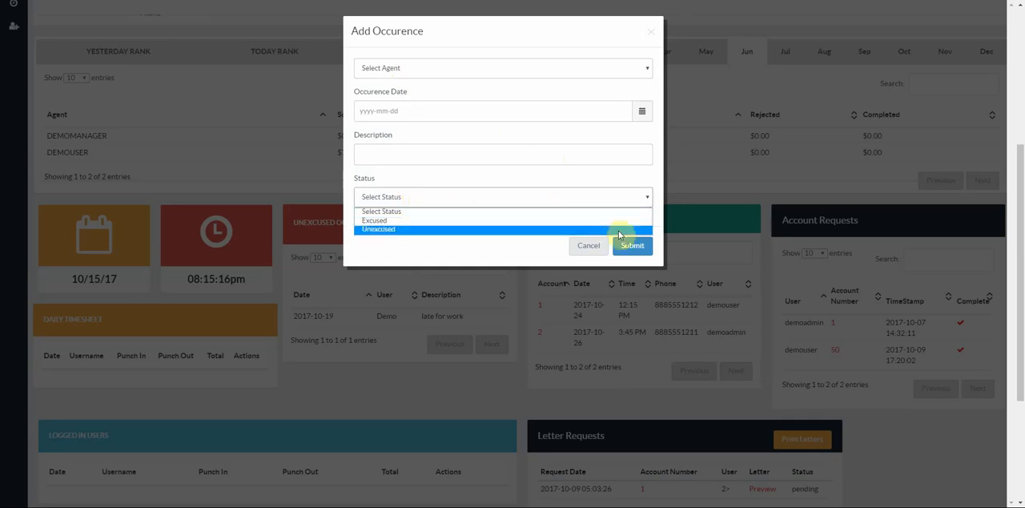
left_click(589, 246)
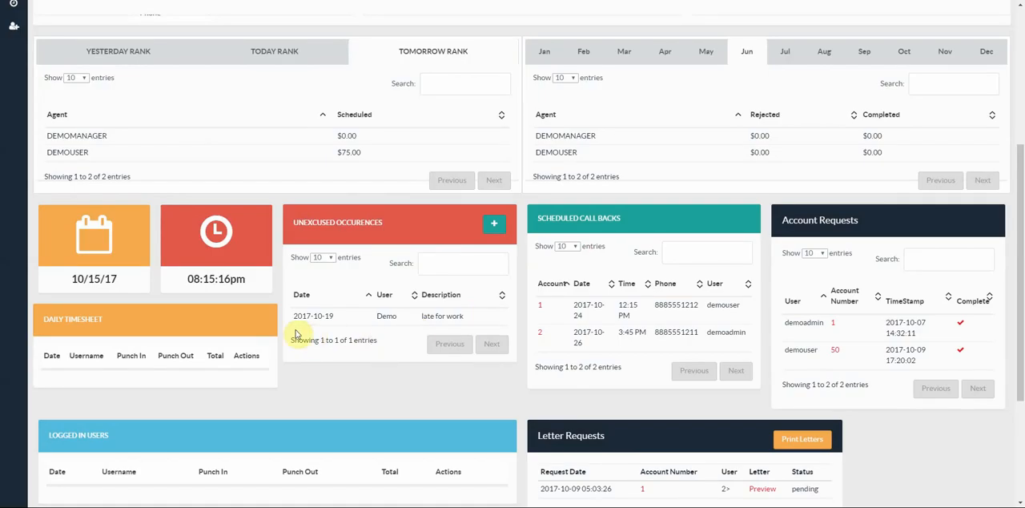
- Examine the lower dashboard sections, including account requests, letter requests and the FDCPA notice, and return to the start of the page
scroll(378, 330, "down", 1)
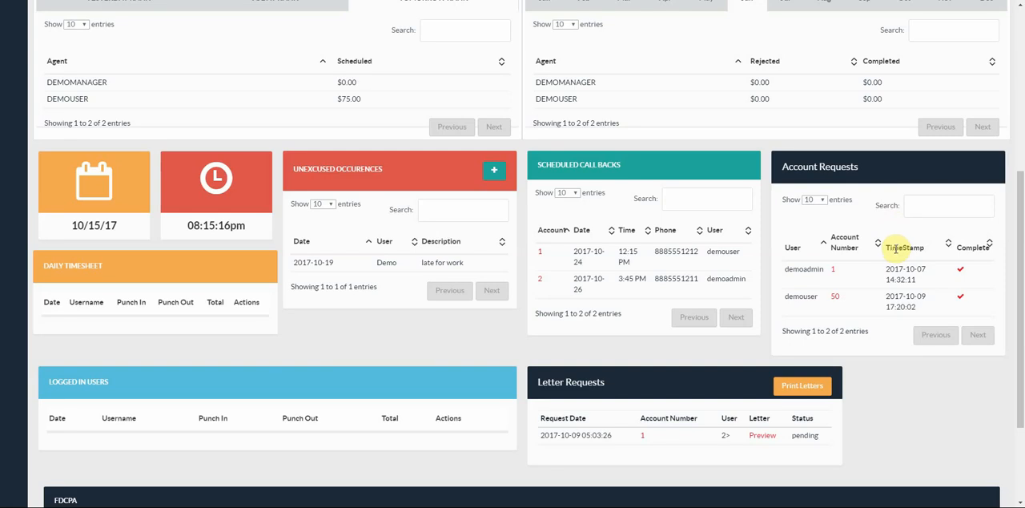
left_click(960, 269)
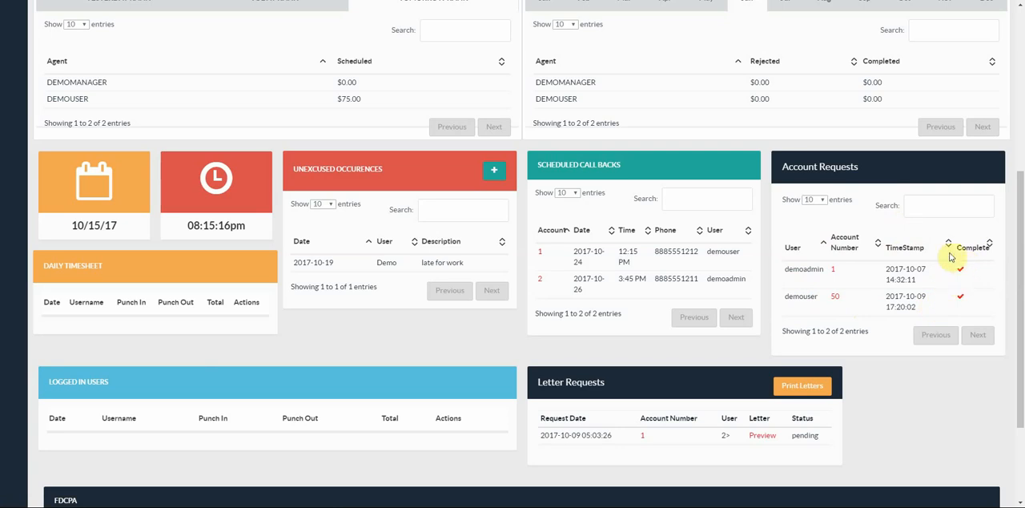
scroll(862, 236, "down", 3)
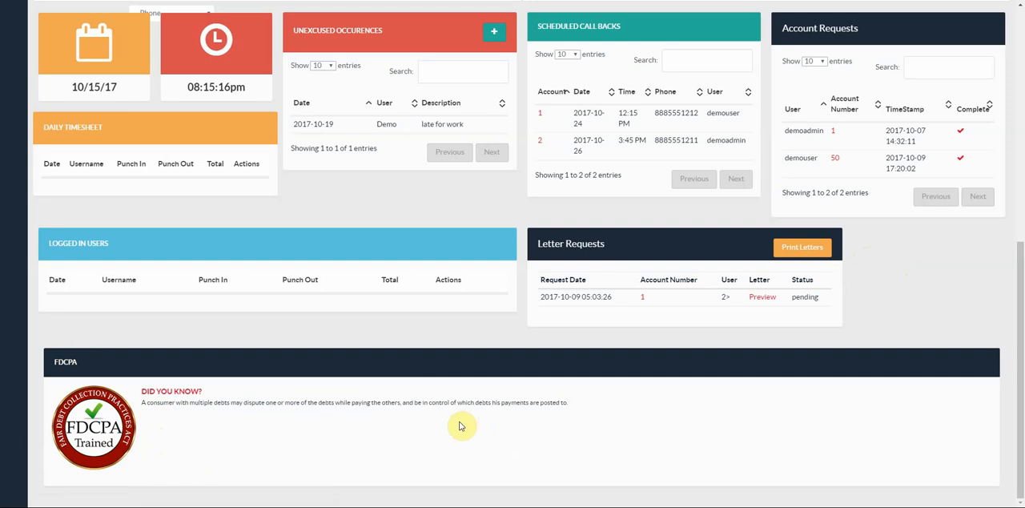
scroll(463, 425, "up", 1)
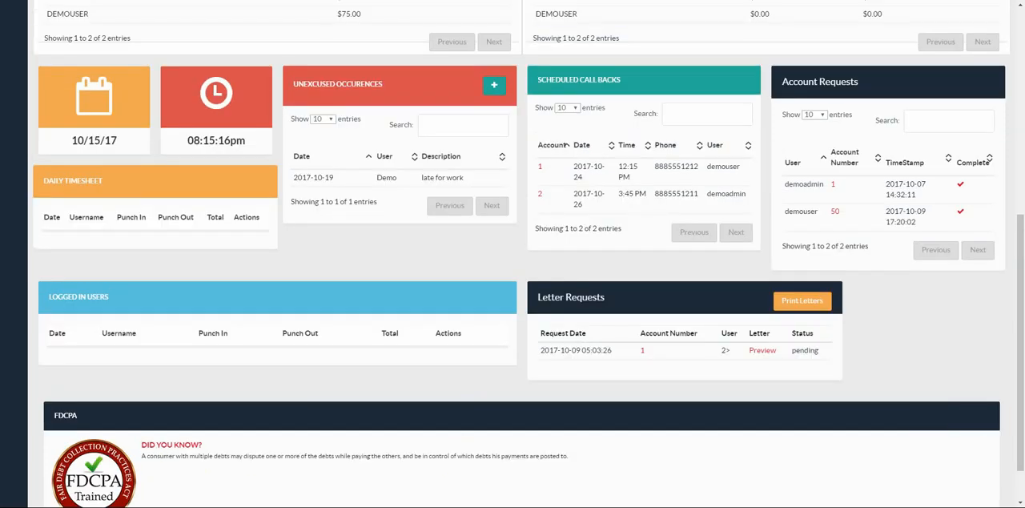
left_click_drag(1021, 397, 1013, 132)
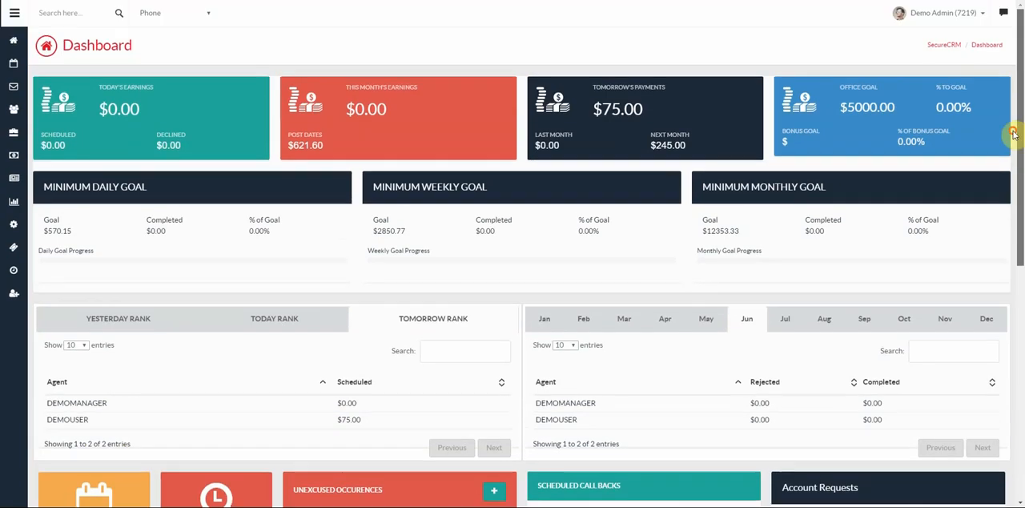
- Open the calendar, browse the September and November 2017 payment schedules, and return to October 2017
left_click(15, 68)
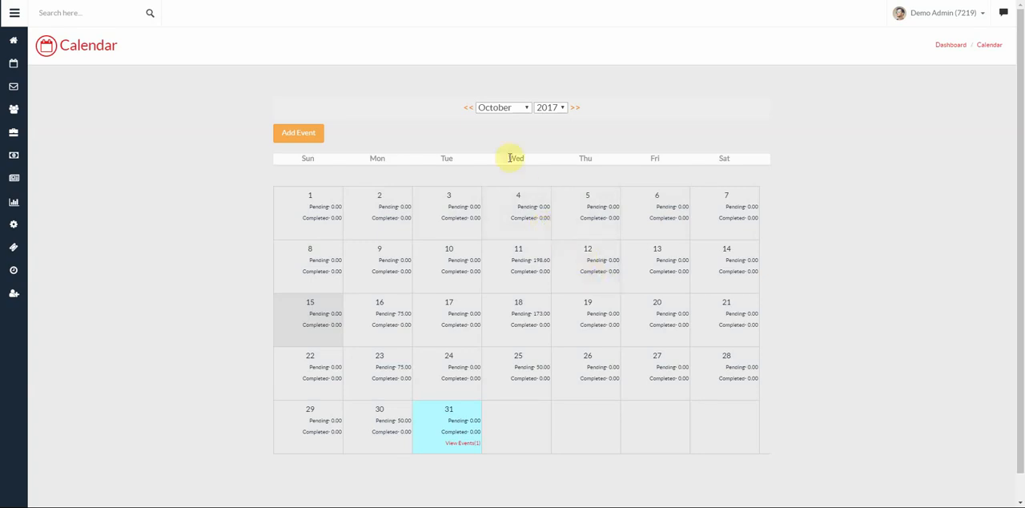
left_click(466, 111)
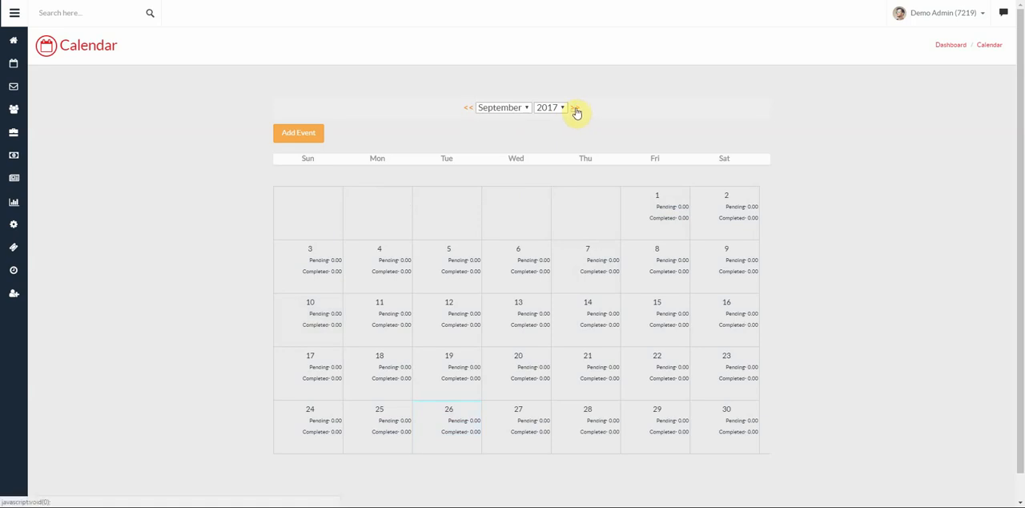
left_click(576, 111)
left_click(576, 112)
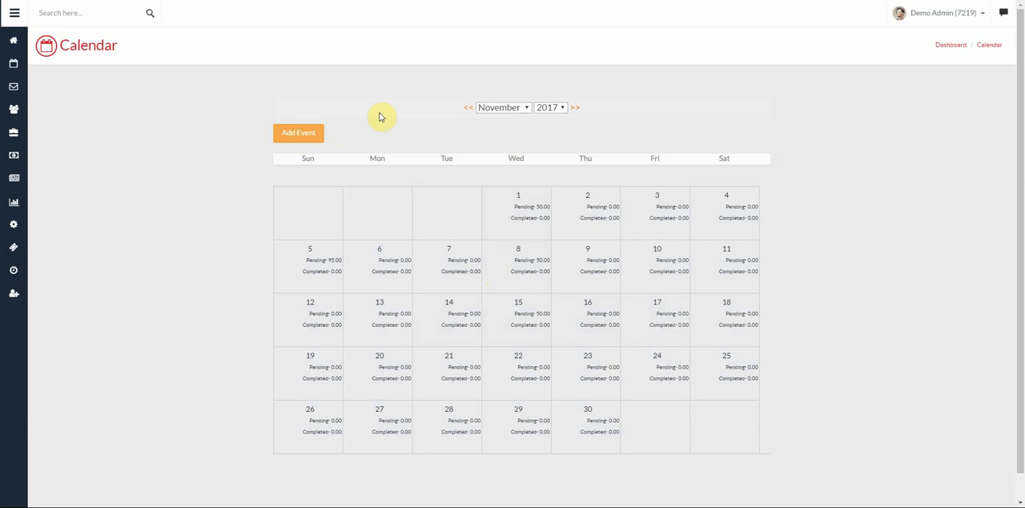
left_click(466, 110)
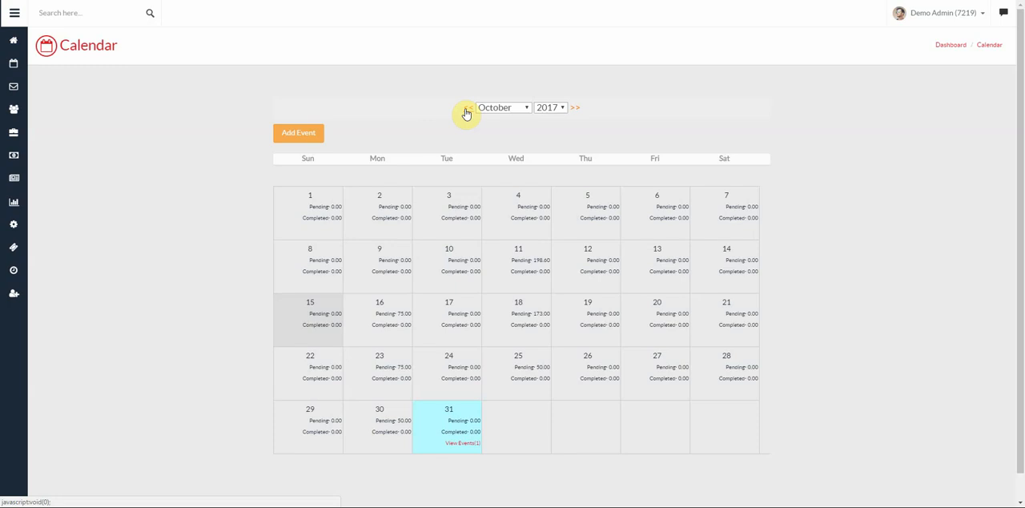
- Open the form for a new calendar event and check its end date picker without choosing a date
left_click(293, 136)
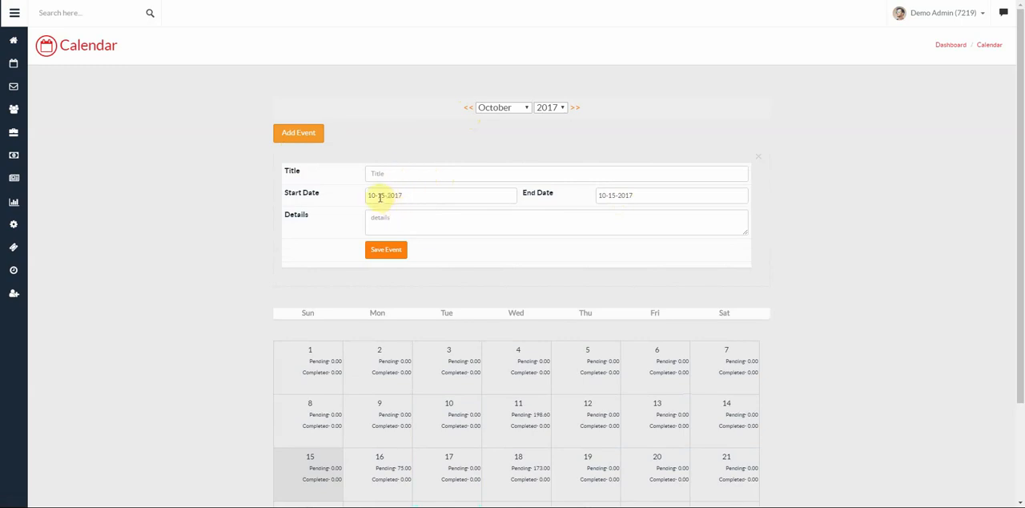
left_click(651, 196)
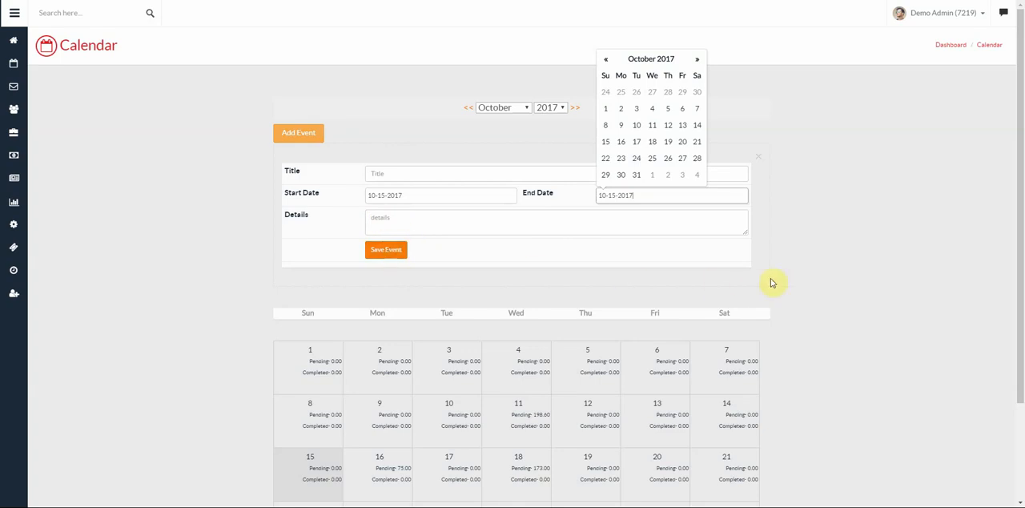
left_click(803, 279)
- Show the details of the event listed on October 31, 2017
scroll(817, 278, "down", 3)
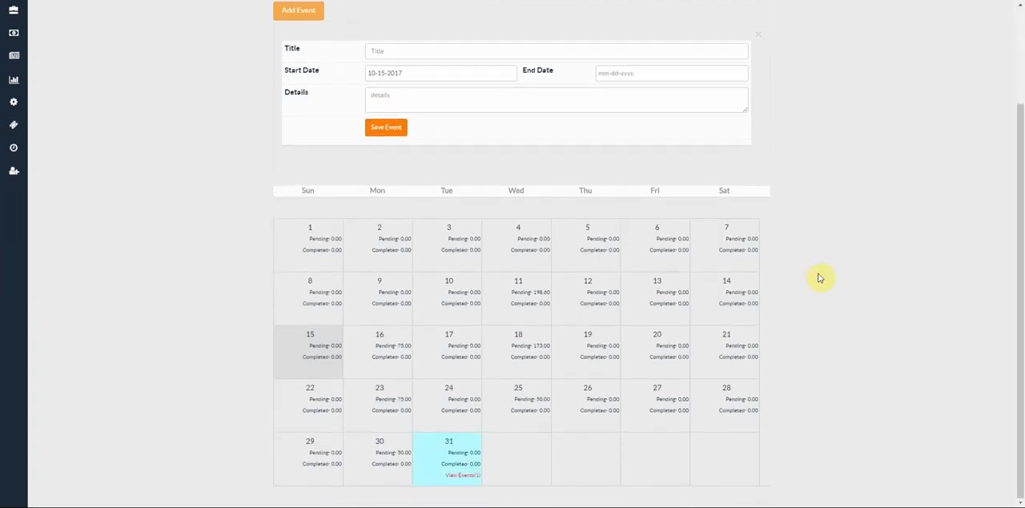
left_click(465, 475)
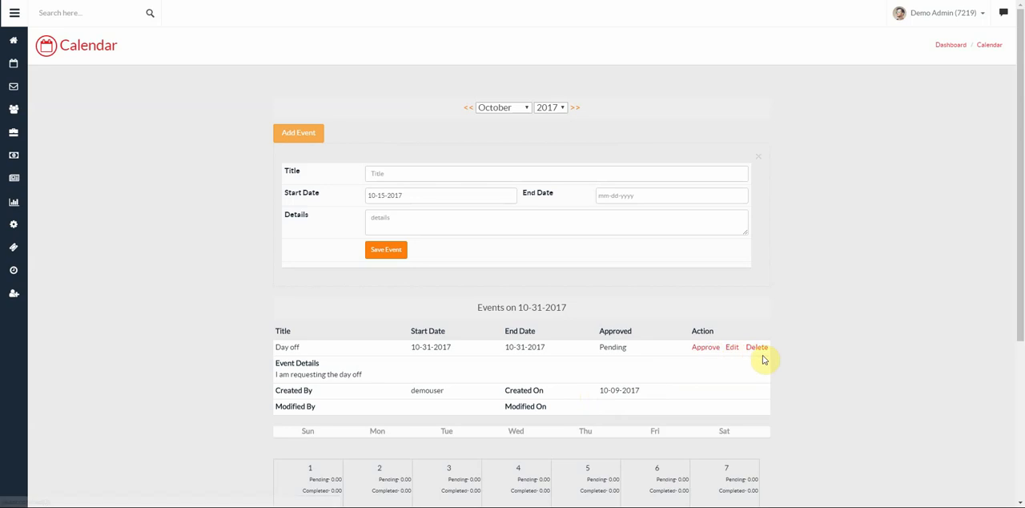
- Examine the day-off event's details and the October 2017 calendar grid beneath them, and return to the start of the page
scroll(817, 360, "down", 3)
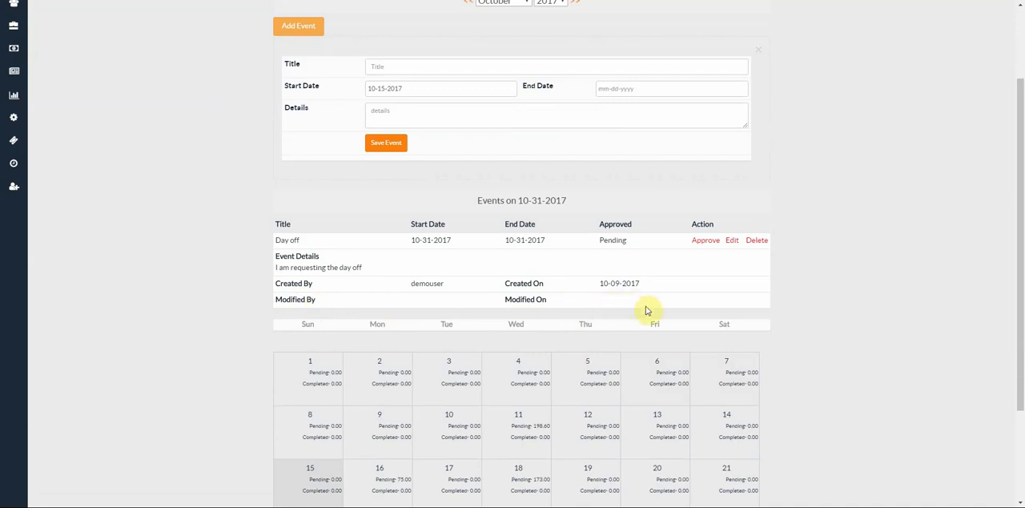
scroll(798, 352, "down", 2)
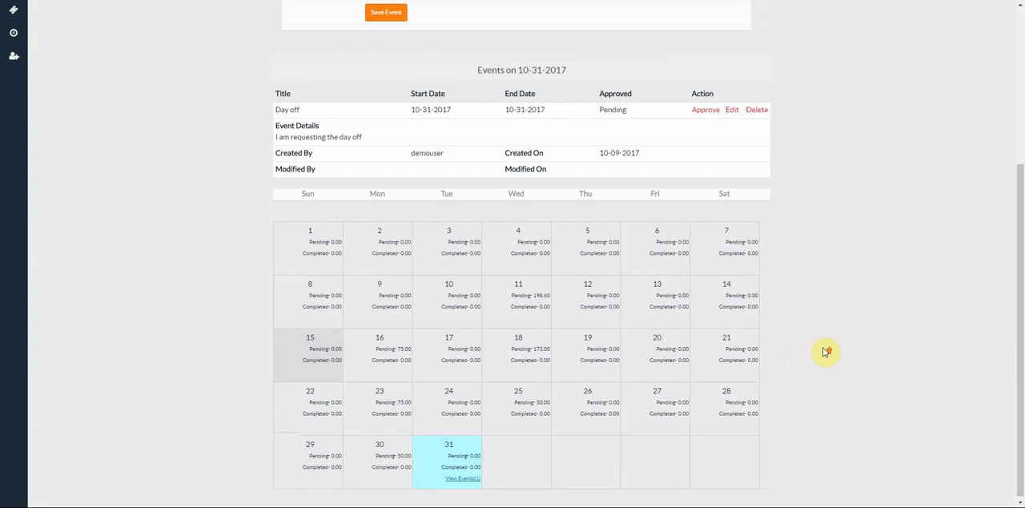
scroll(827, 349, "up", 4)
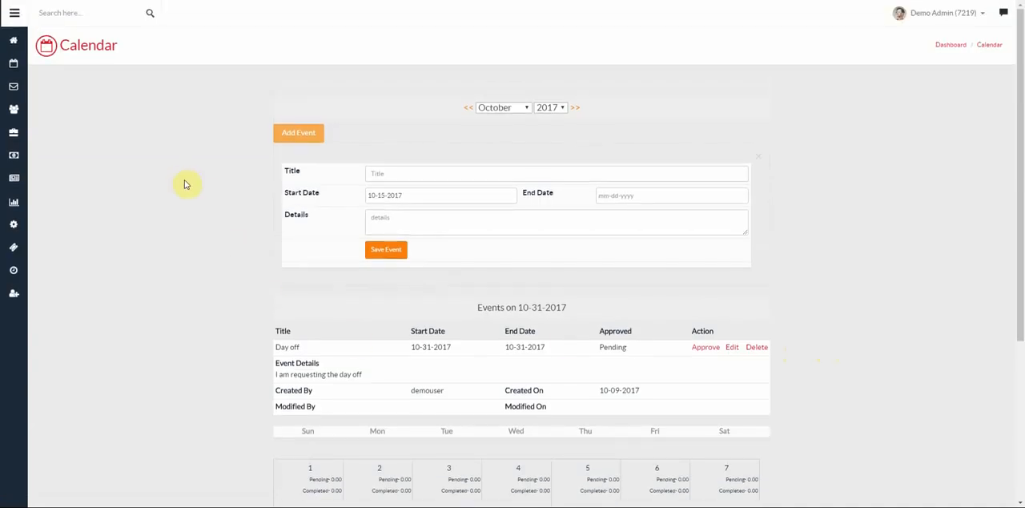
scroll(184, 184, "down", 1)
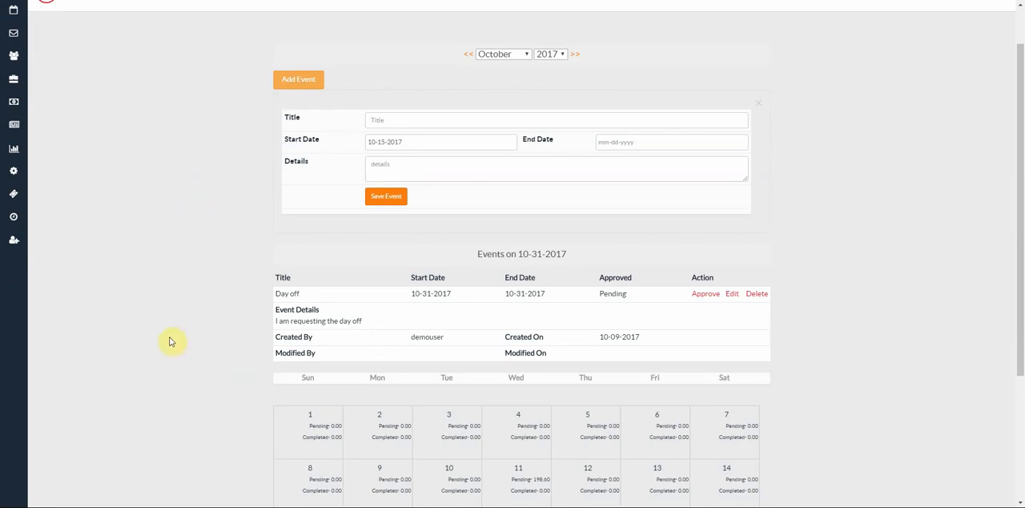
scroll(150, 327, "up", 1)
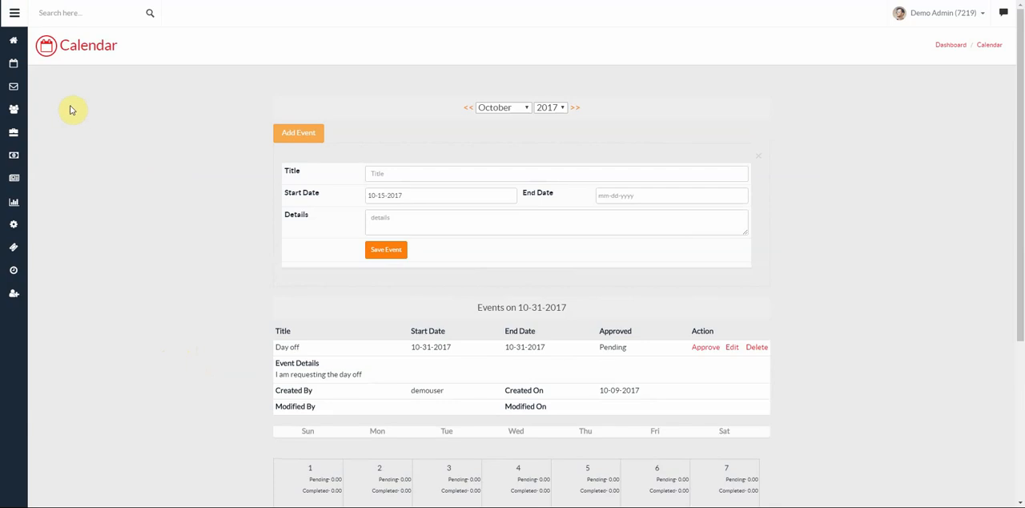
- Open the email inbox and read the SecureCRM message with the subject "ONLY INTENDED FOR Test User" through to its end
left_click(15, 90)
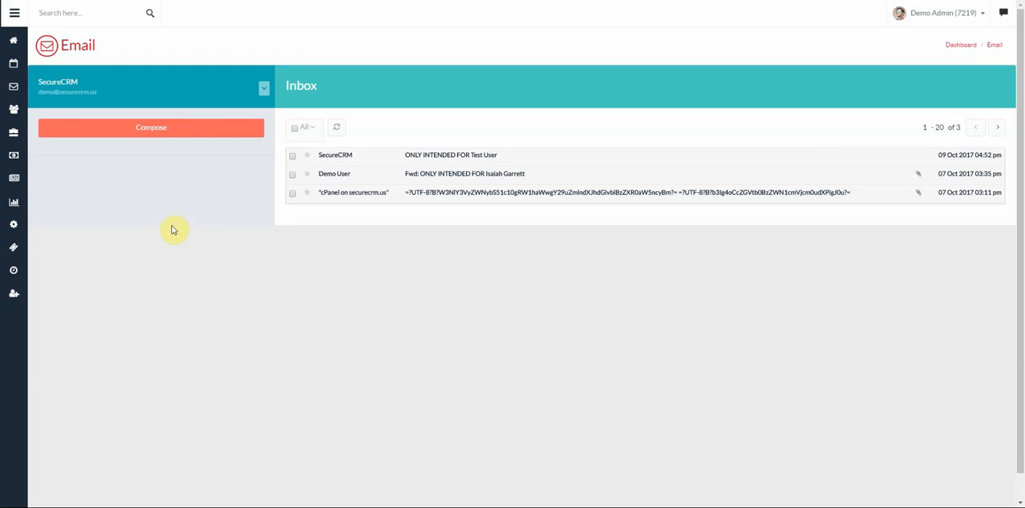
left_click(432, 161)
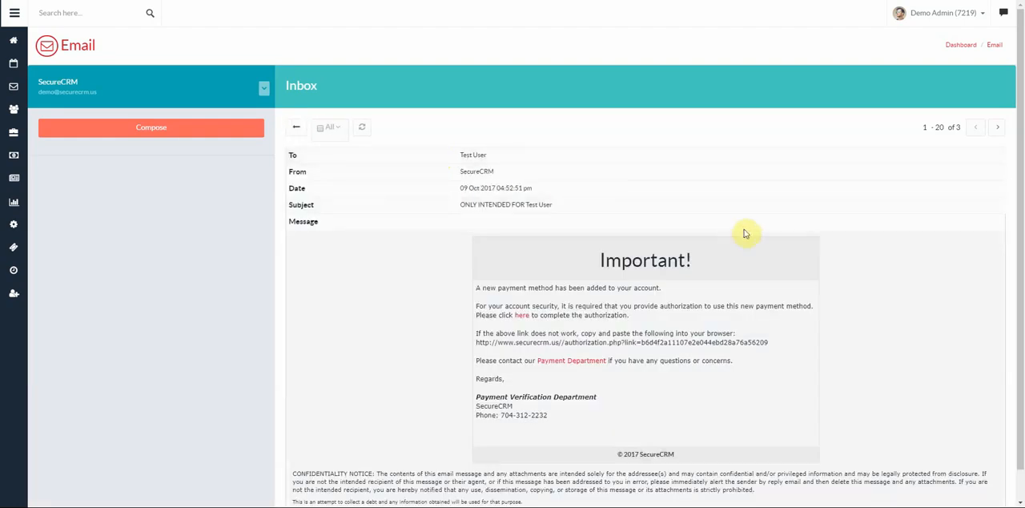
scroll(416, 290, "down", 1)
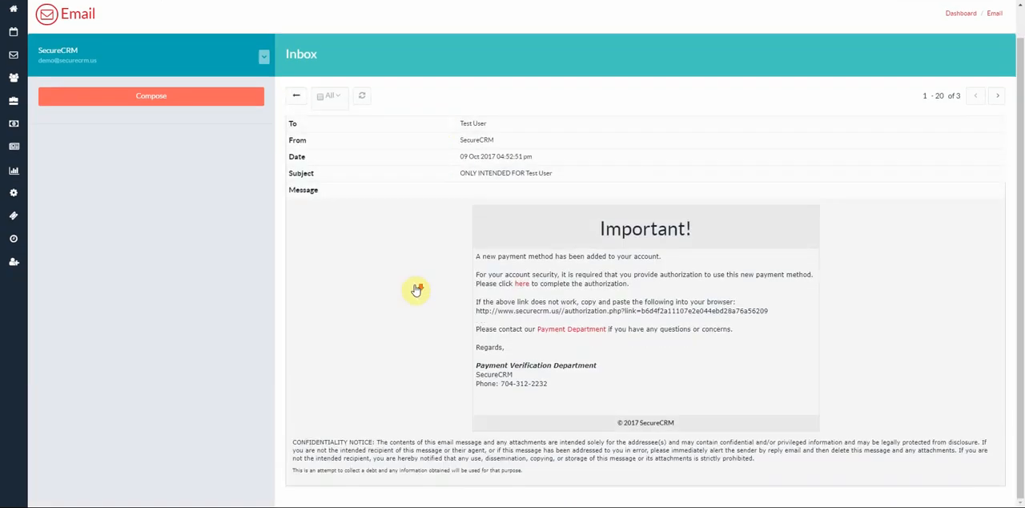
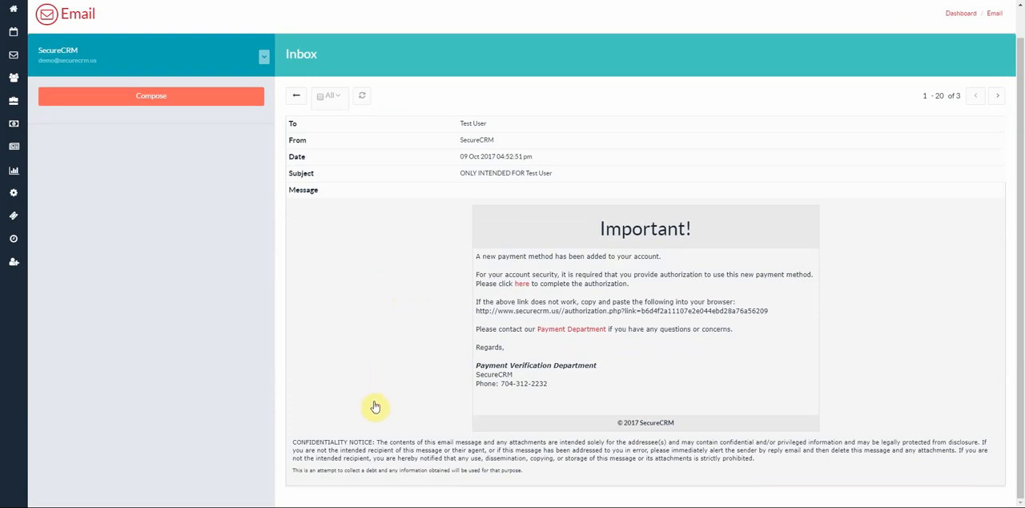
- Read the forwarded inbox message from 07 Oct 2017 through to its PDF attachment and return to the message list
scroll(360, 352, "up", 1)
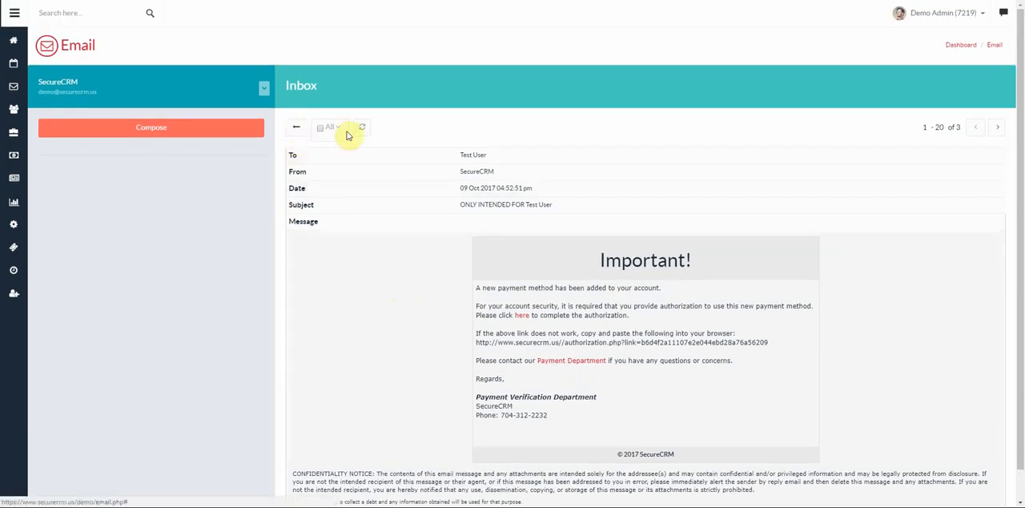
left_click(298, 133)
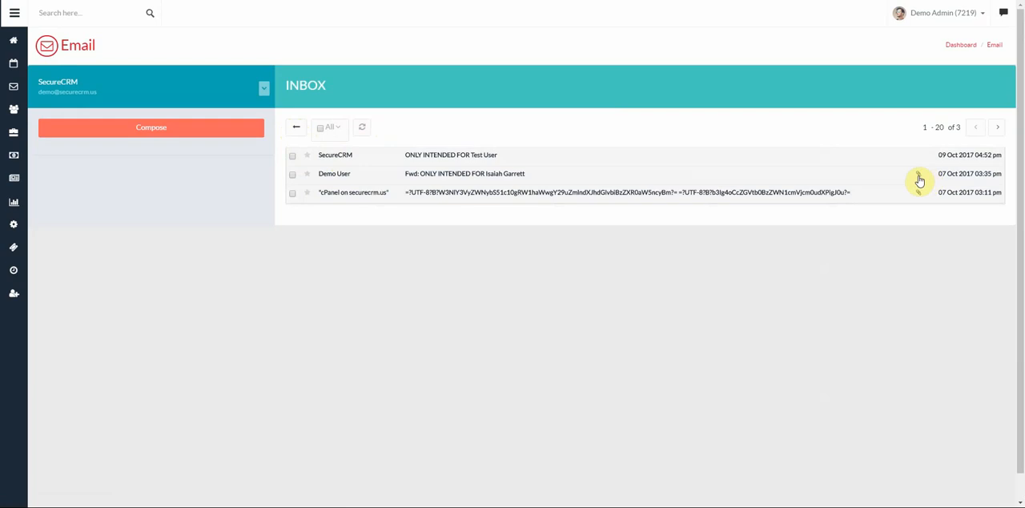
left_click(512, 176)
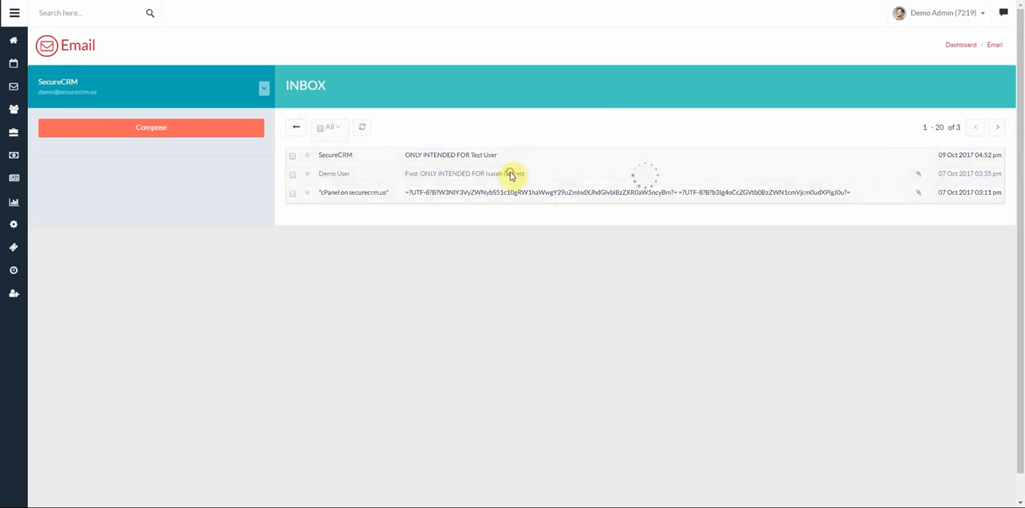
scroll(703, 359, "down", 3)
scroll(705, 359, "down", 1)
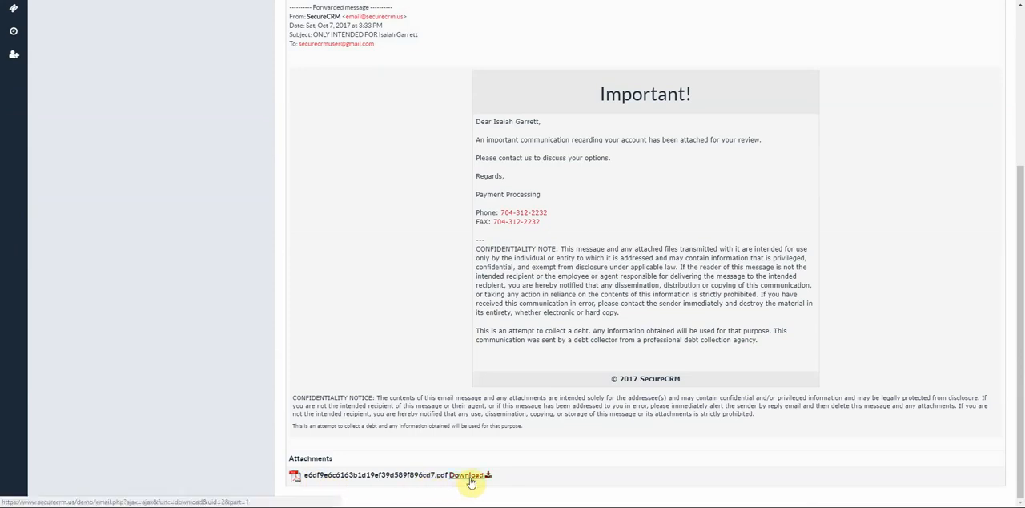
scroll(503, 400, "up", 5)
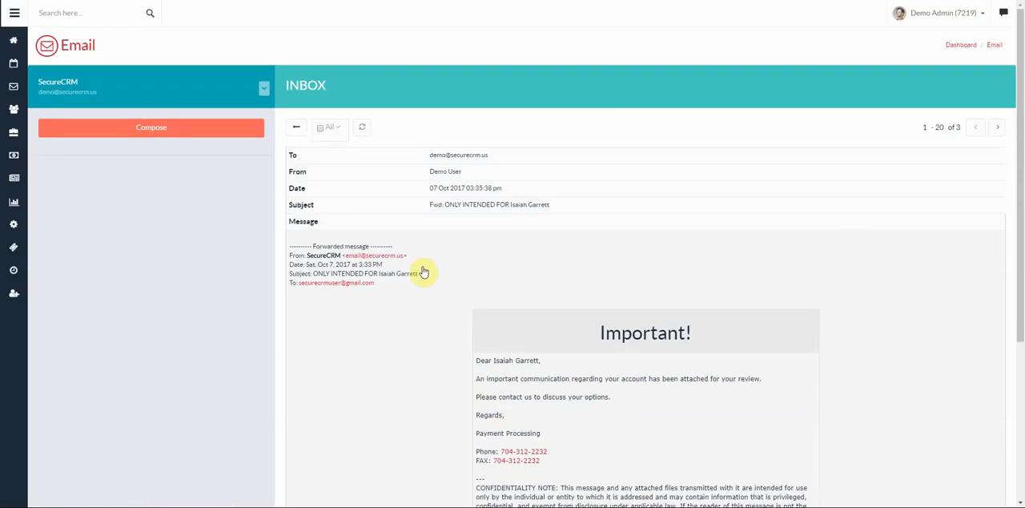
left_click(297, 132)
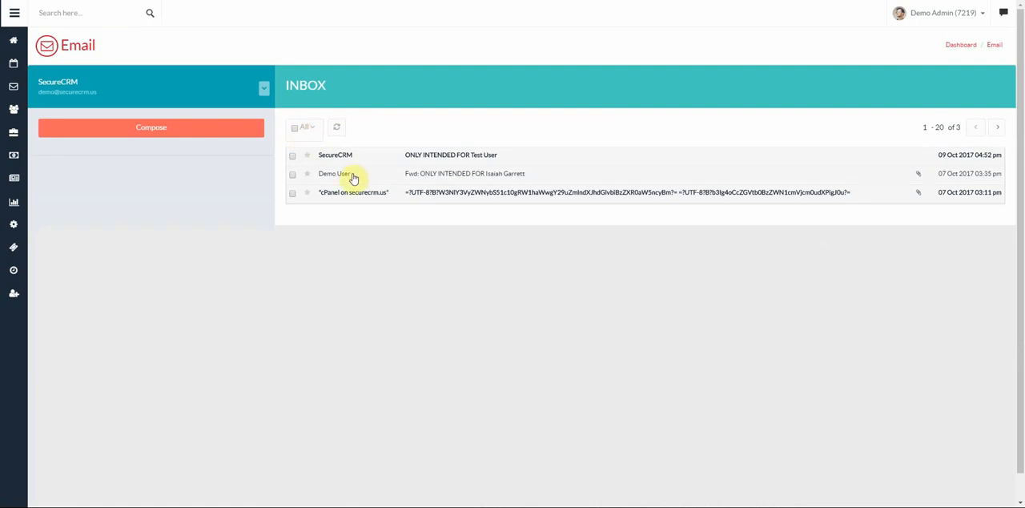
- Open the client list and view the record of Egestas Corp. with its totals and portfolios
left_click(13, 109)
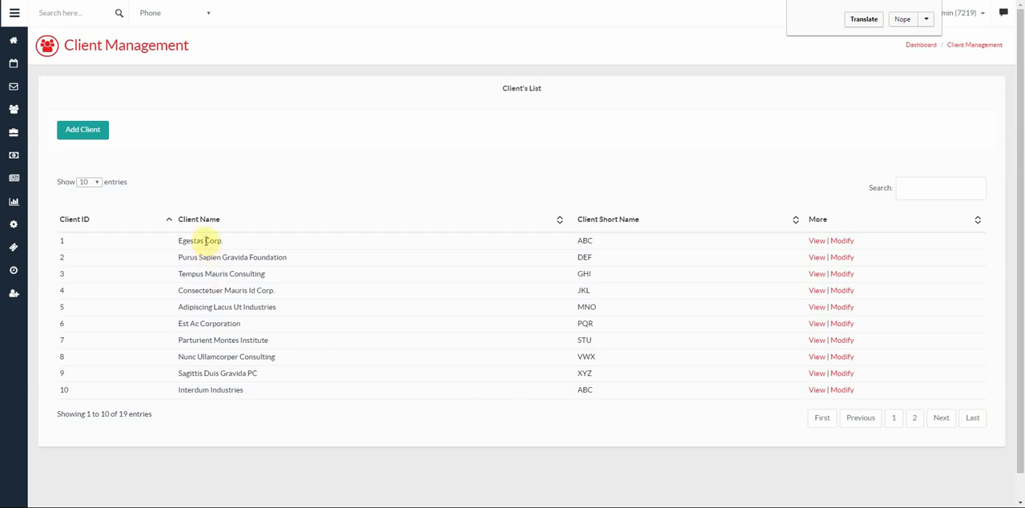
left_click(817, 242)
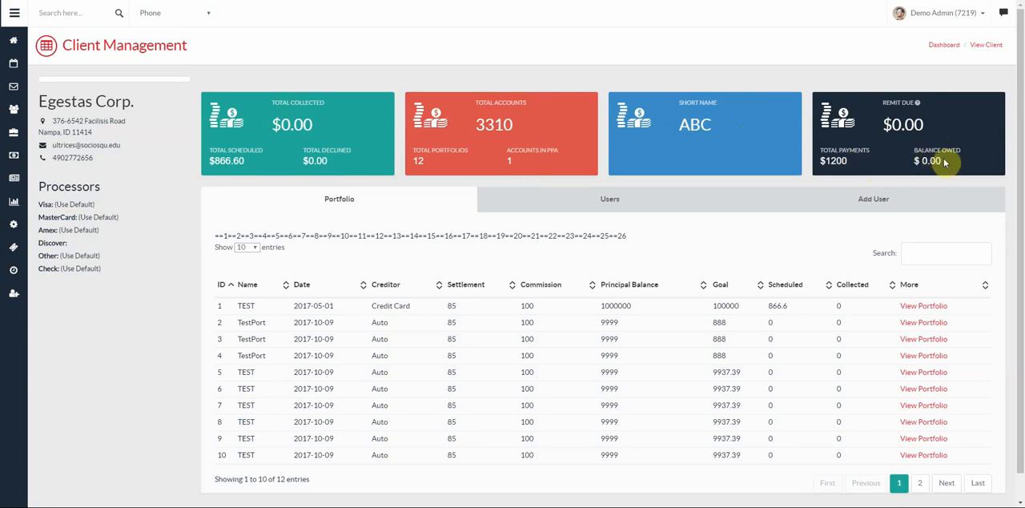
scroll(761, 272, "down", 1)
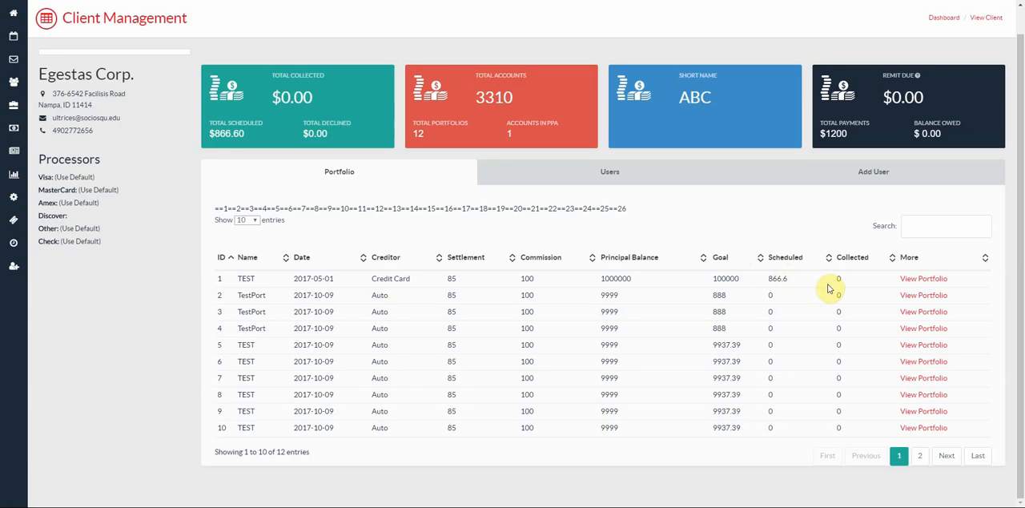
- Check the Egestas Corp. user list and the form for adding a user, and return to its portfolios
left_click(611, 173)
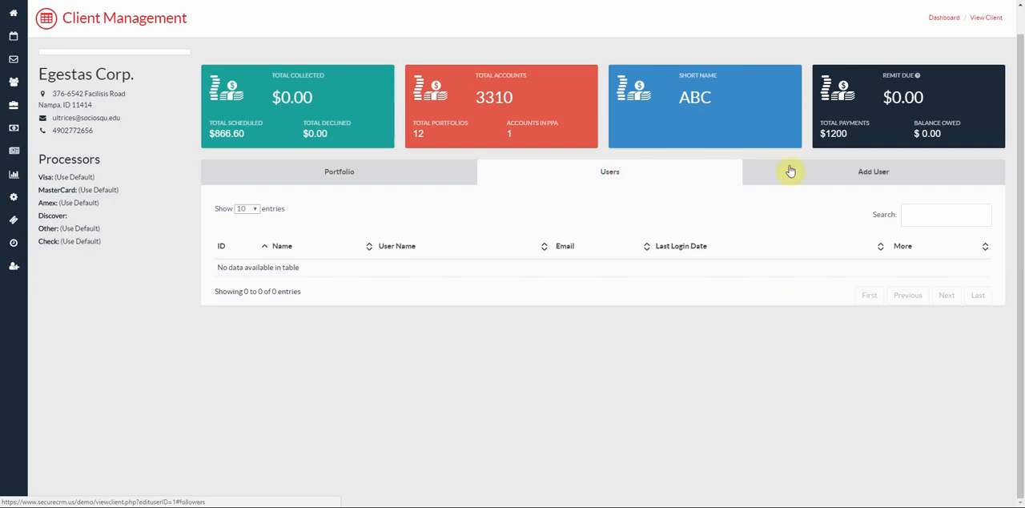
left_click(872, 174)
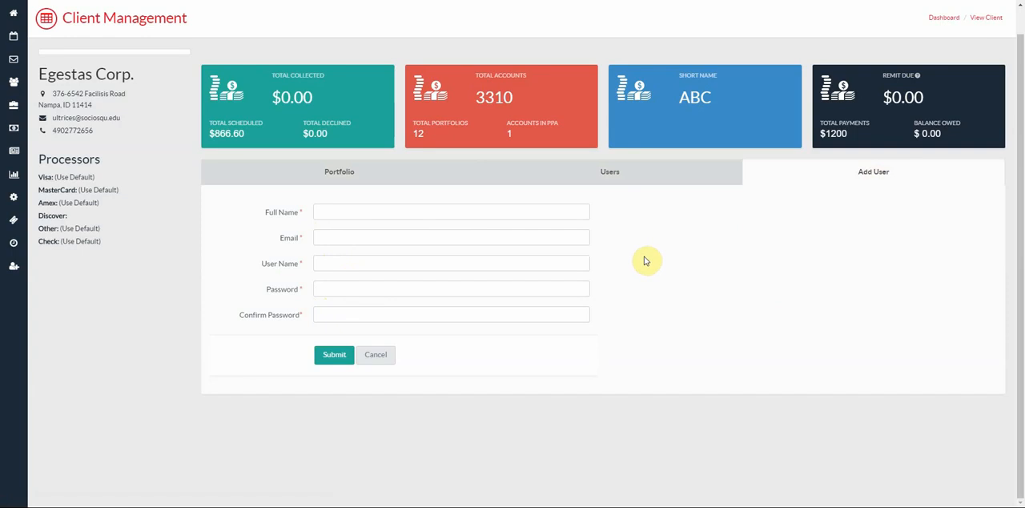
left_click(621, 179)
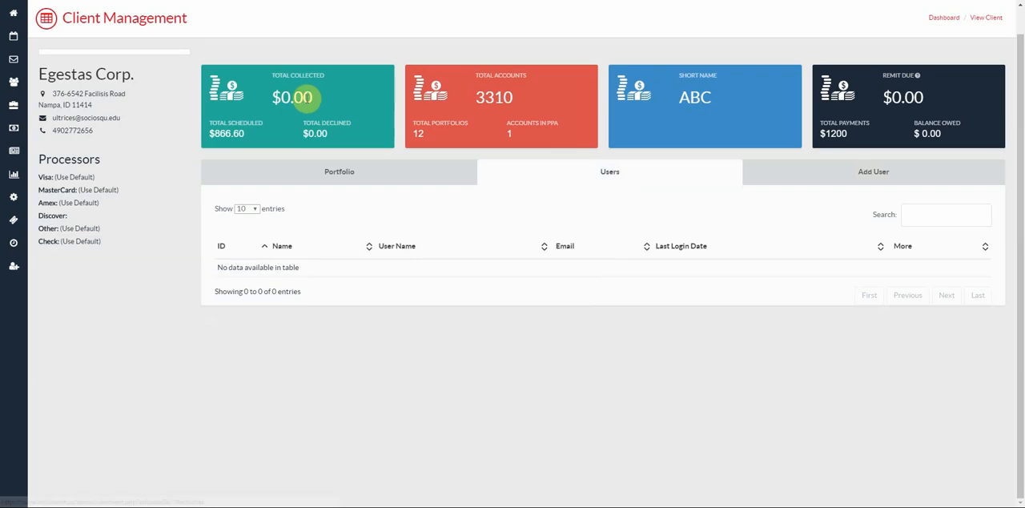
left_click(320, 175)
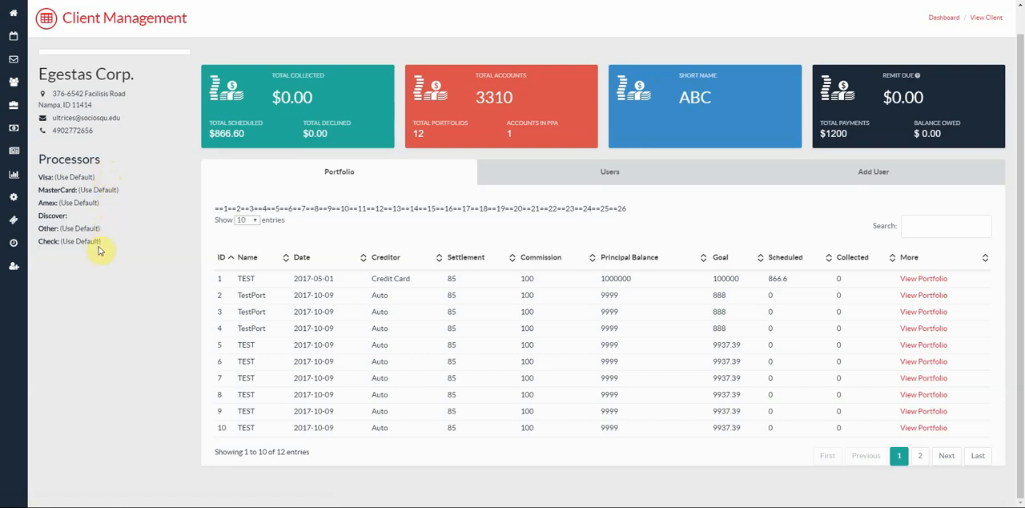
- View DEMOUSER's desk, review the user's time sheets, documents and notes, and return to the desk list
left_click(14, 109)
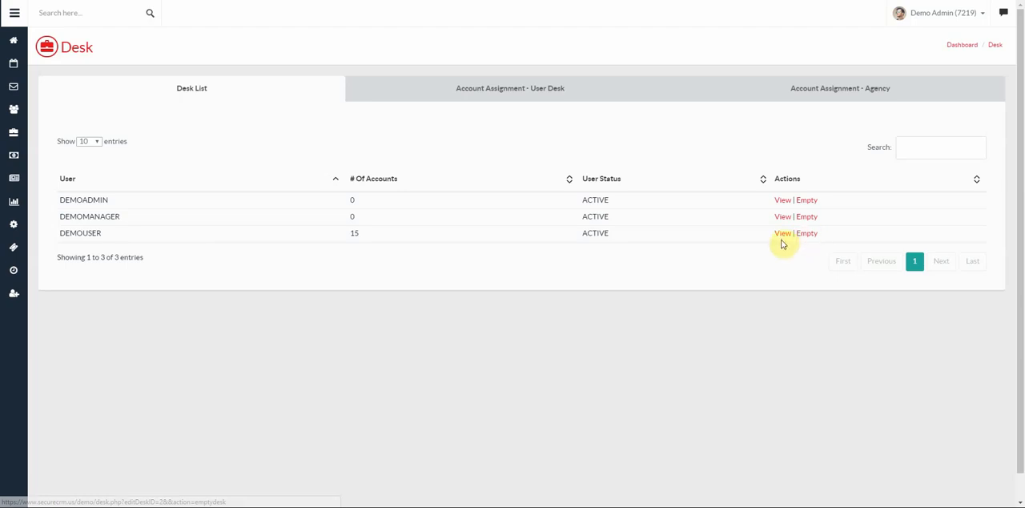
left_click(782, 237)
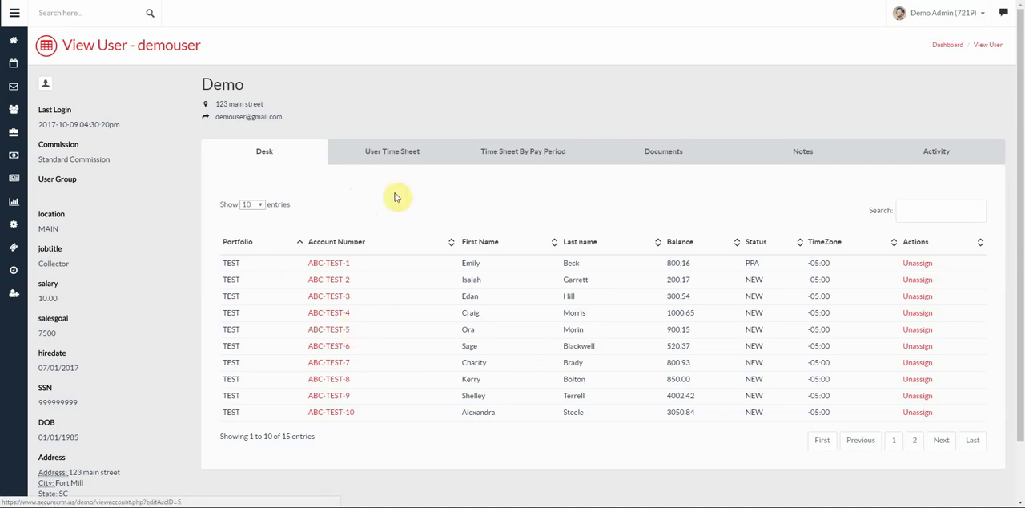
left_click(395, 161)
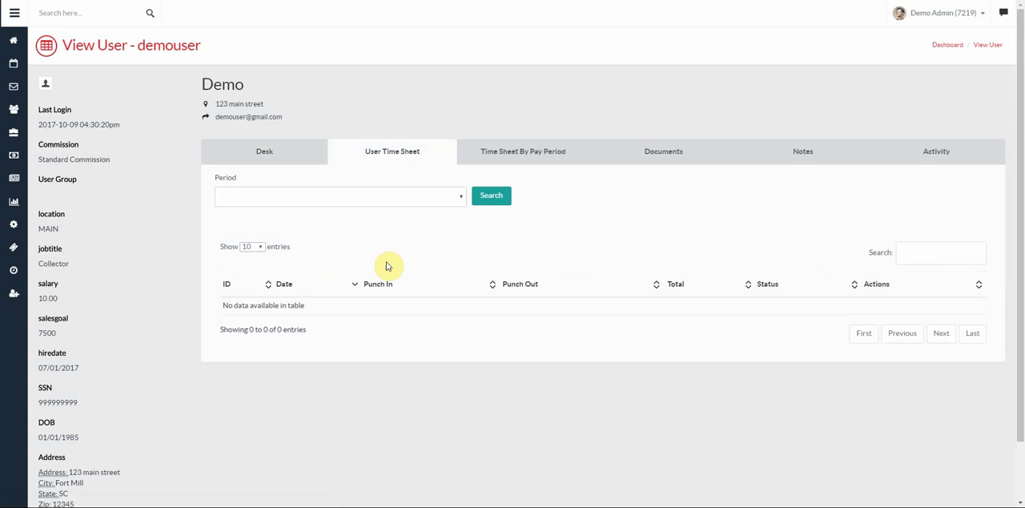
left_click(543, 154)
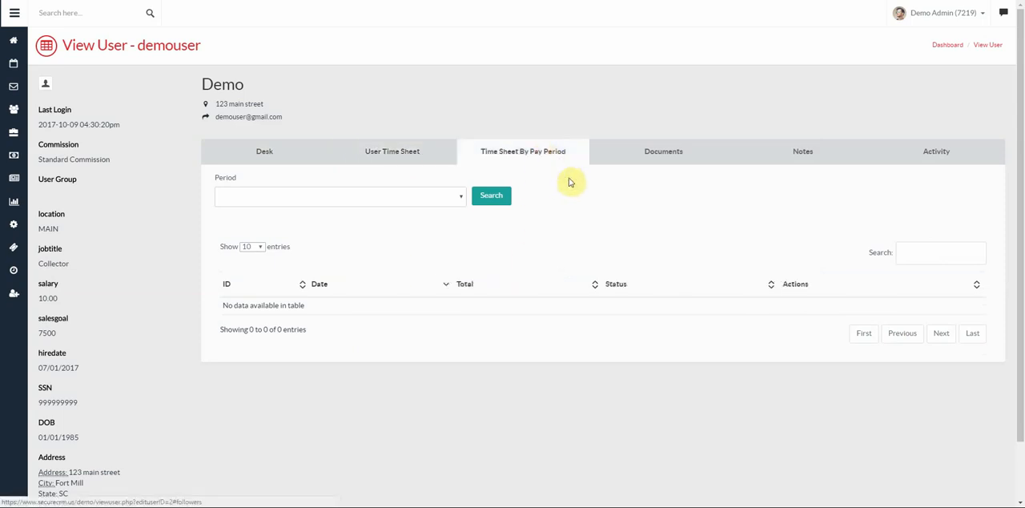
left_click(677, 156)
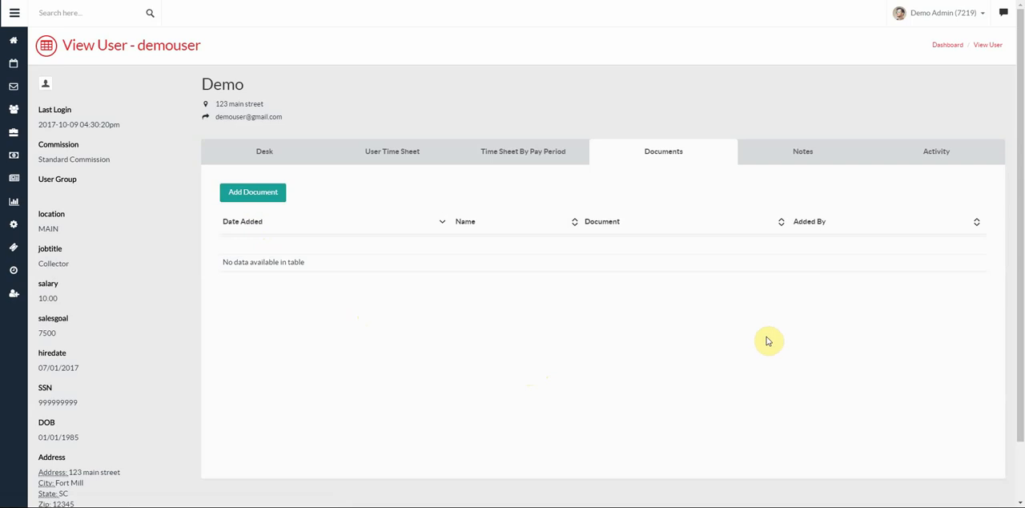
left_click(800, 157)
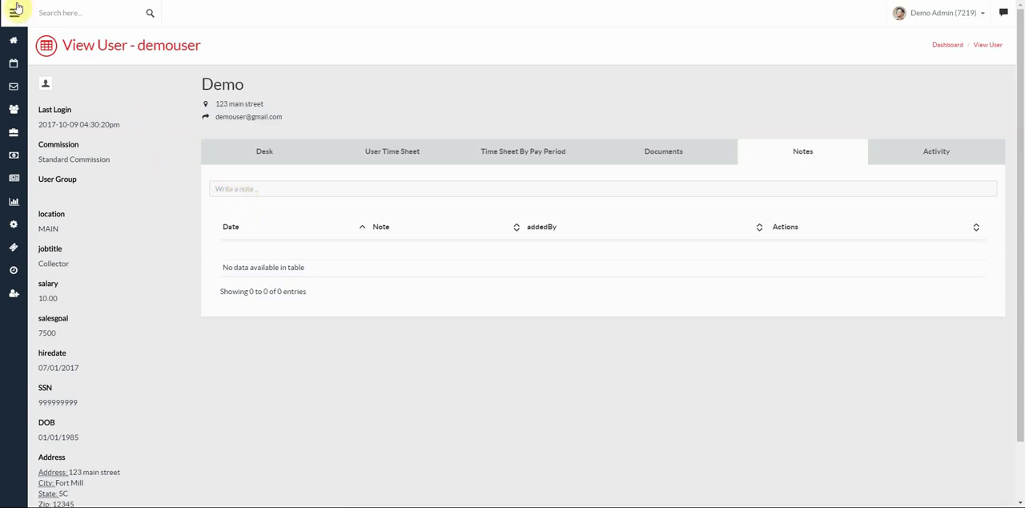
key("alt+Left")
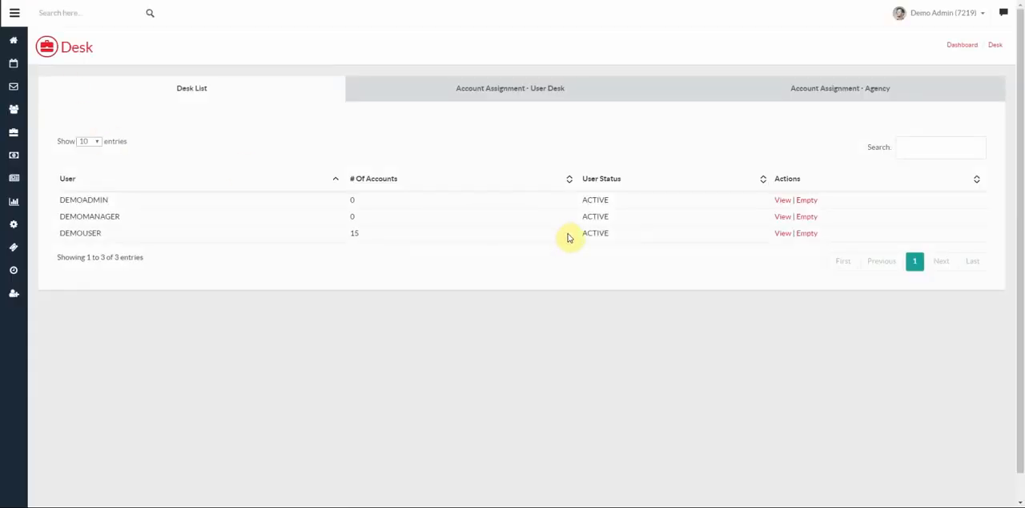
- Start an account assignment to a user desk with client Egestas Corp. and portfolio (#1) TEST
left_click(503, 95)
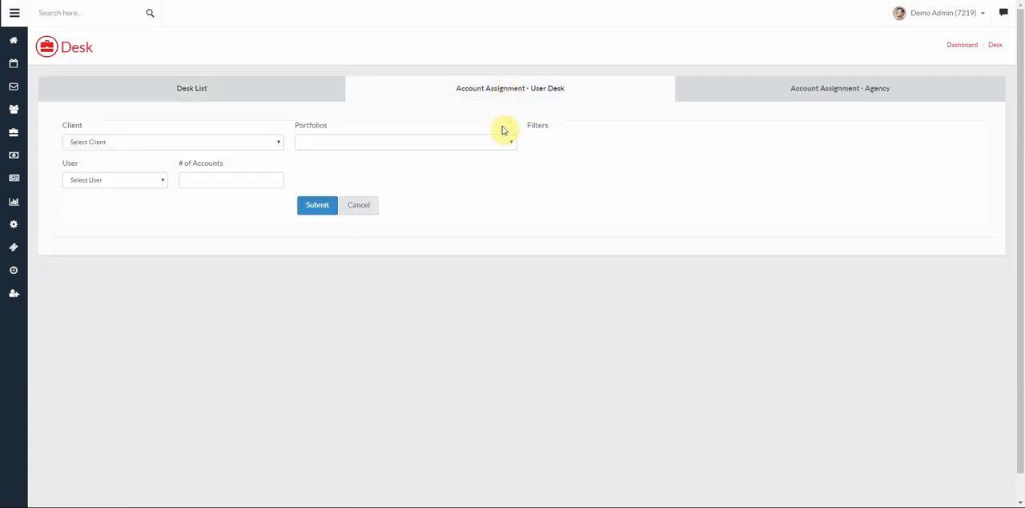
left_click(217, 146)
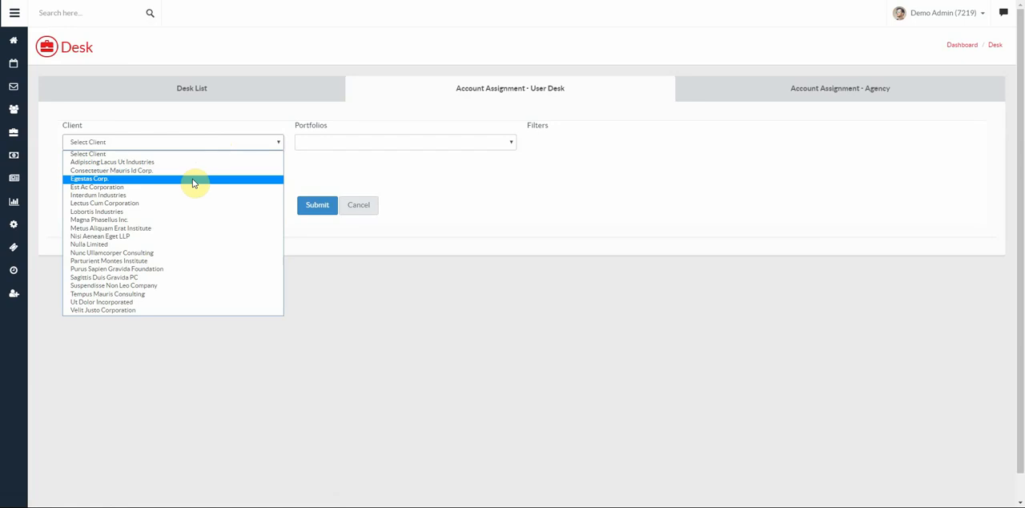
left_click(193, 179)
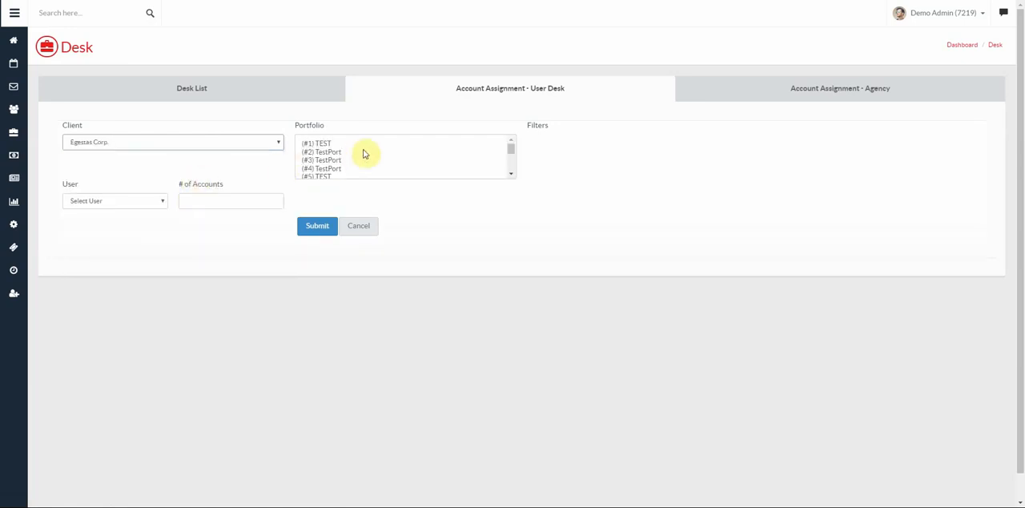
scroll(356, 153, "down", 5)
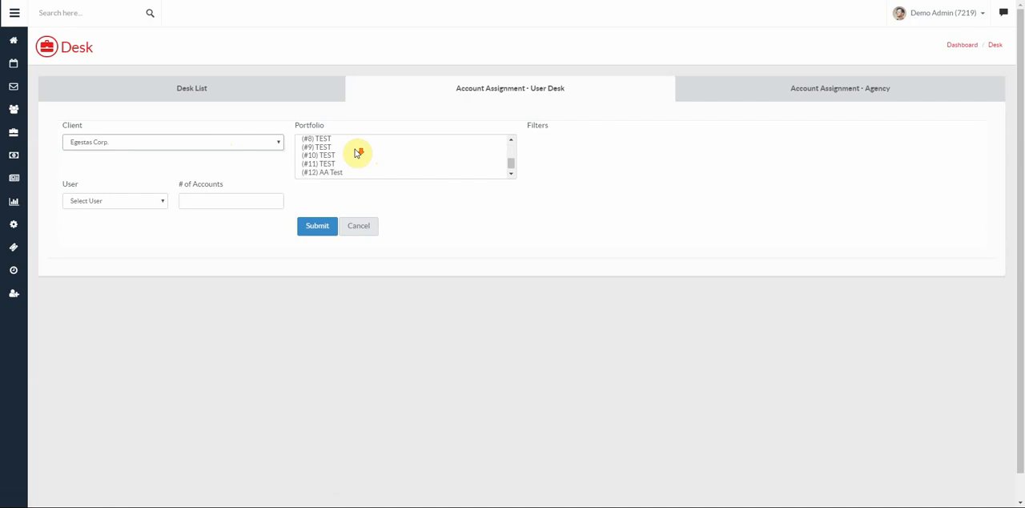
scroll(357, 152, "up", 6)
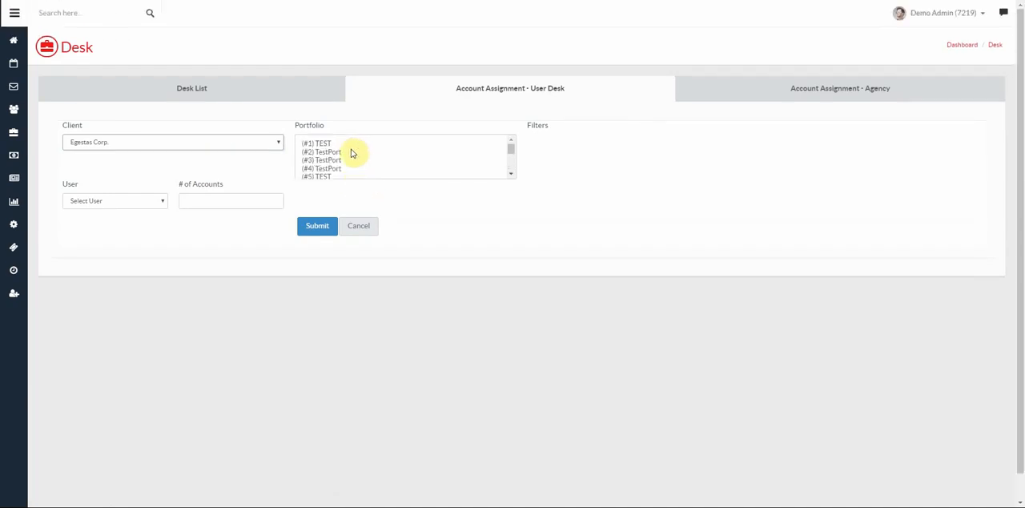
left_click(320, 148)
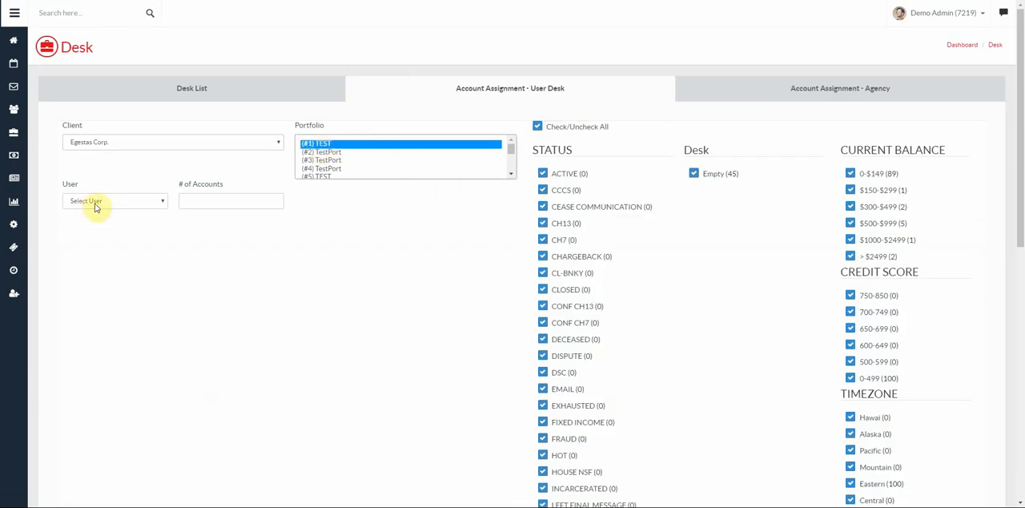
- Check the assignable users and examine the status, desk, balance, credit score, time zone and days worked filters of the assignment form
left_click(95, 206)
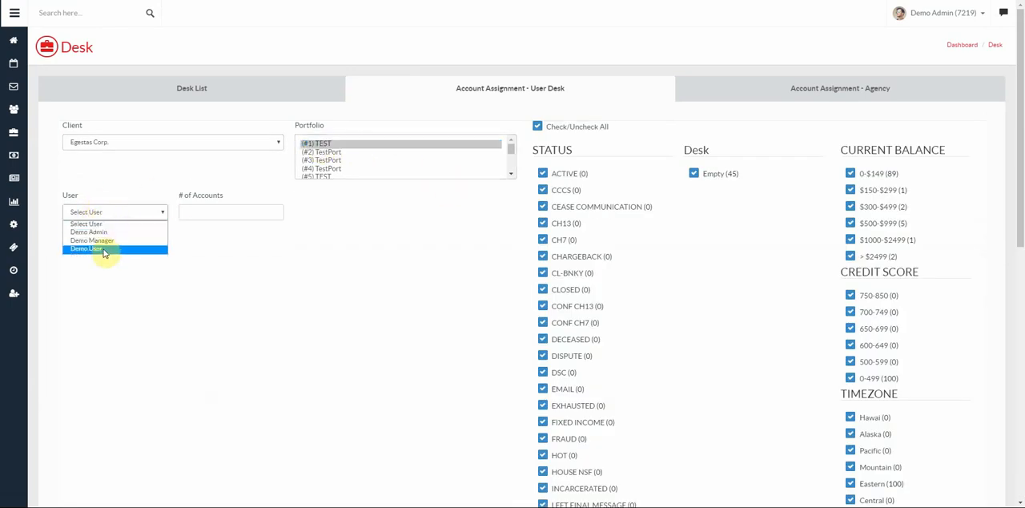
left_click(204, 212)
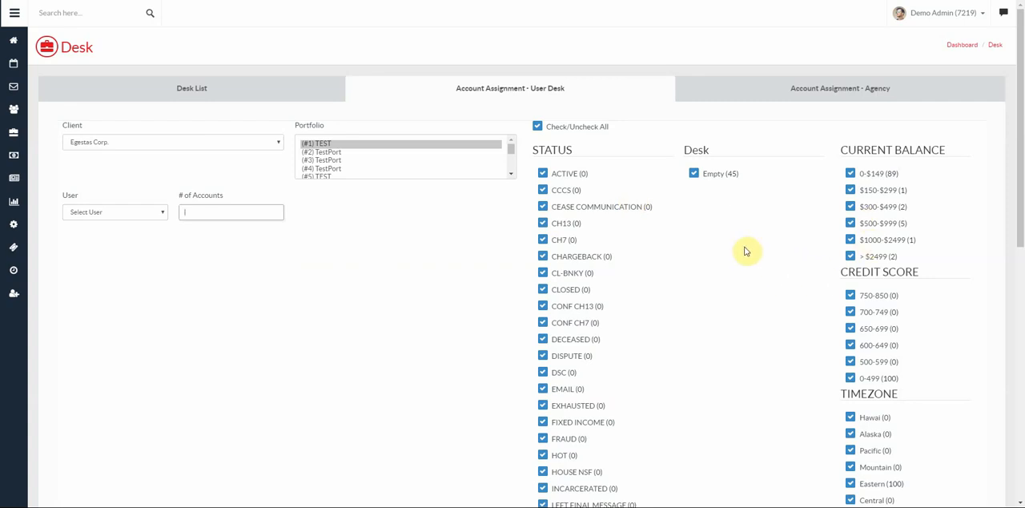
scroll(662, 258, "down", 2)
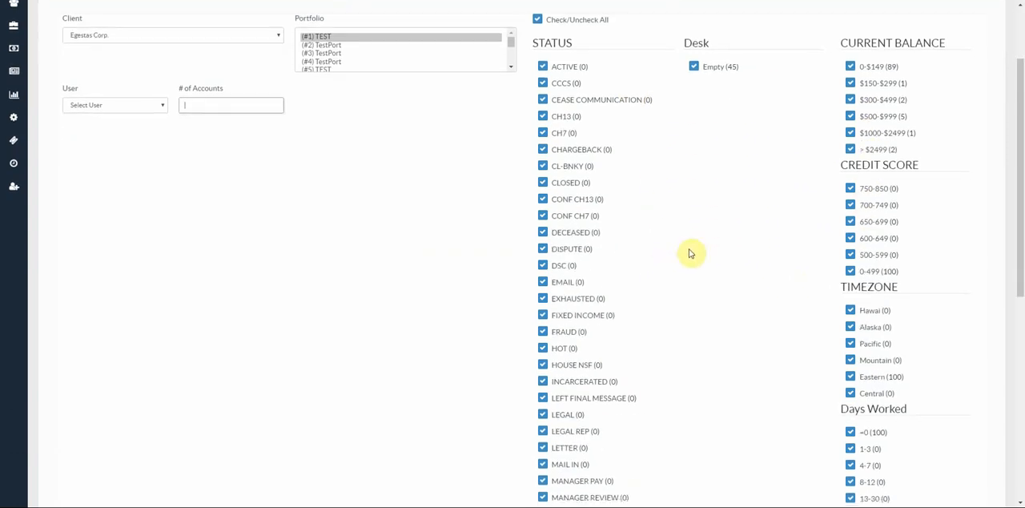
scroll(713, 152, "up", 1)
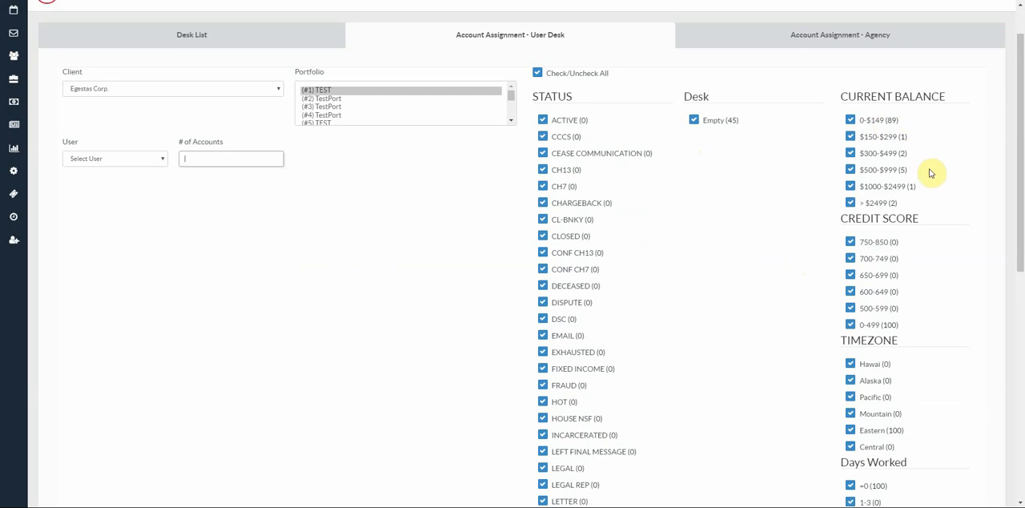
scroll(927, 298, "down", 4)
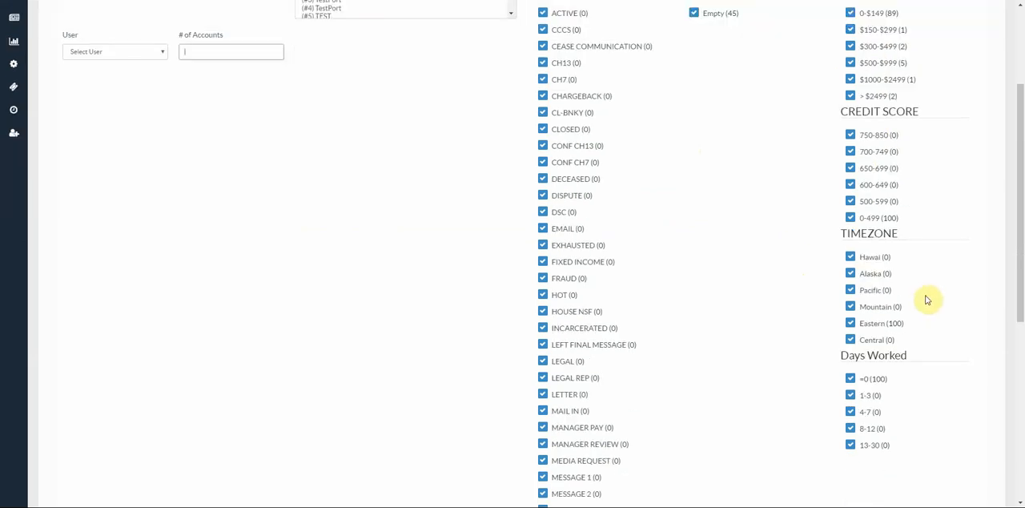
scroll(693, 327, "down", 2)
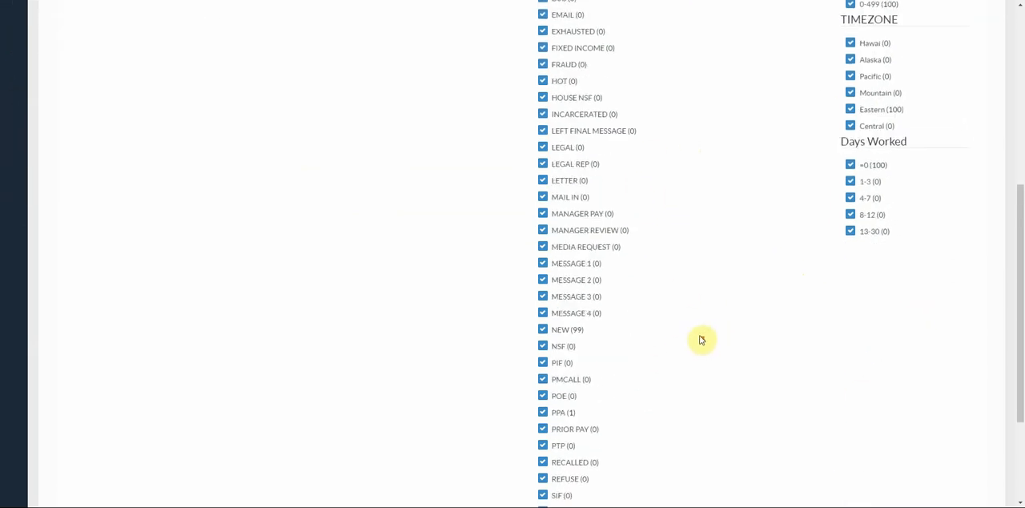
scroll(704, 333, "down", 3)
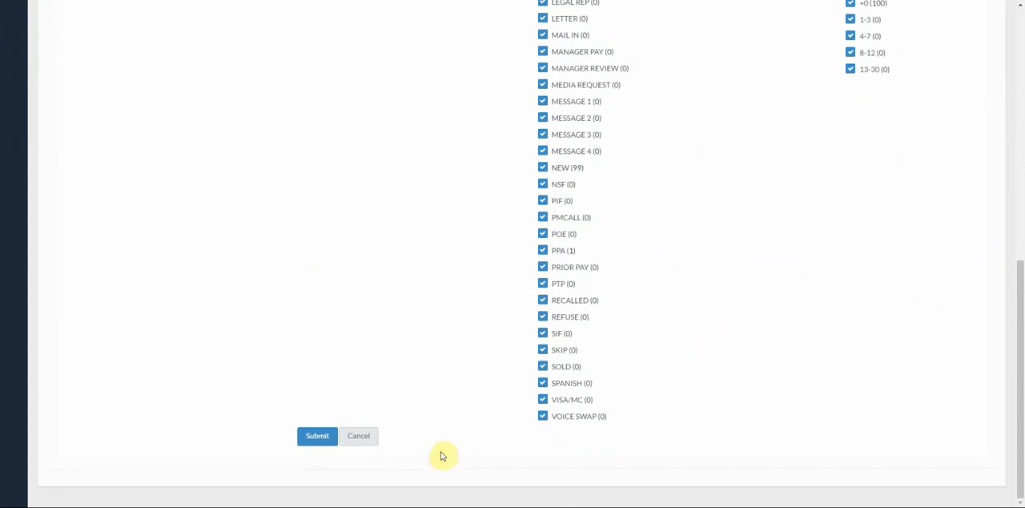
scroll(444, 454, "up", 10)
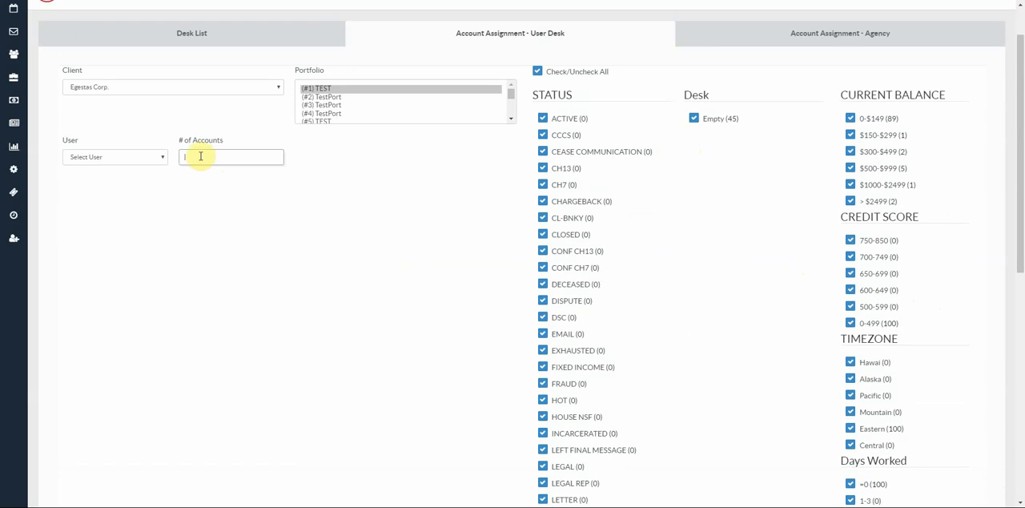
scroll(320, 263, "down", 6)
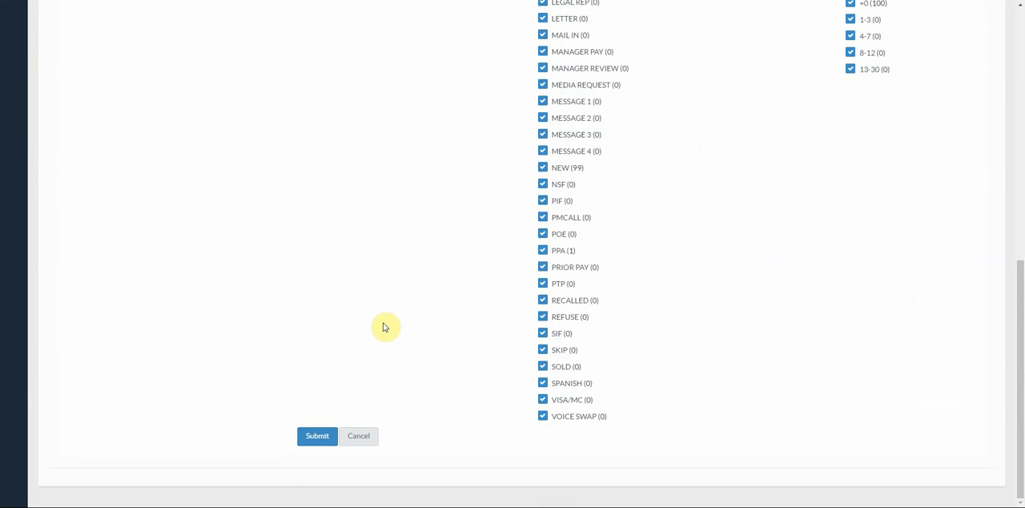
- Start an agency account assignment for client Egestas Corp. and check which agencies can be chosen
scroll(383, 326, "up", 6)
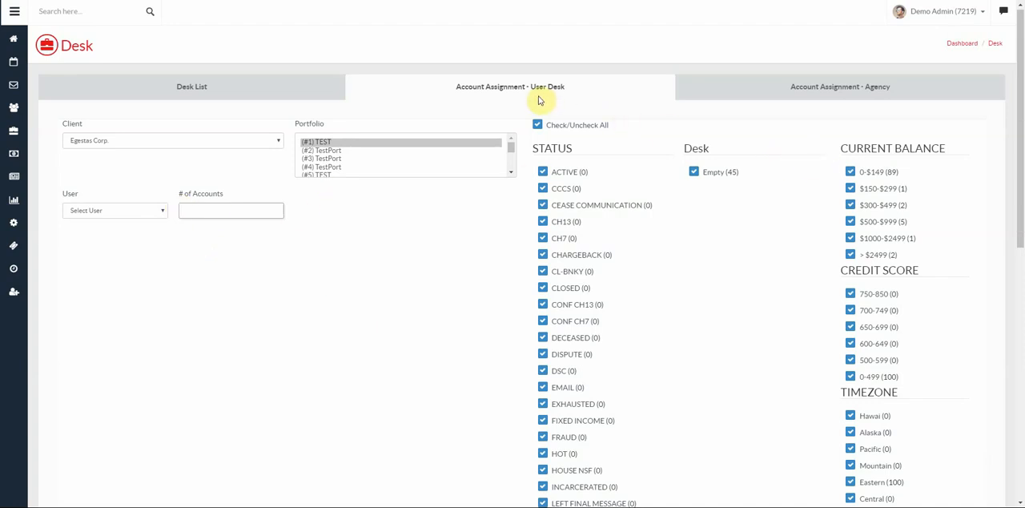
left_click(834, 88)
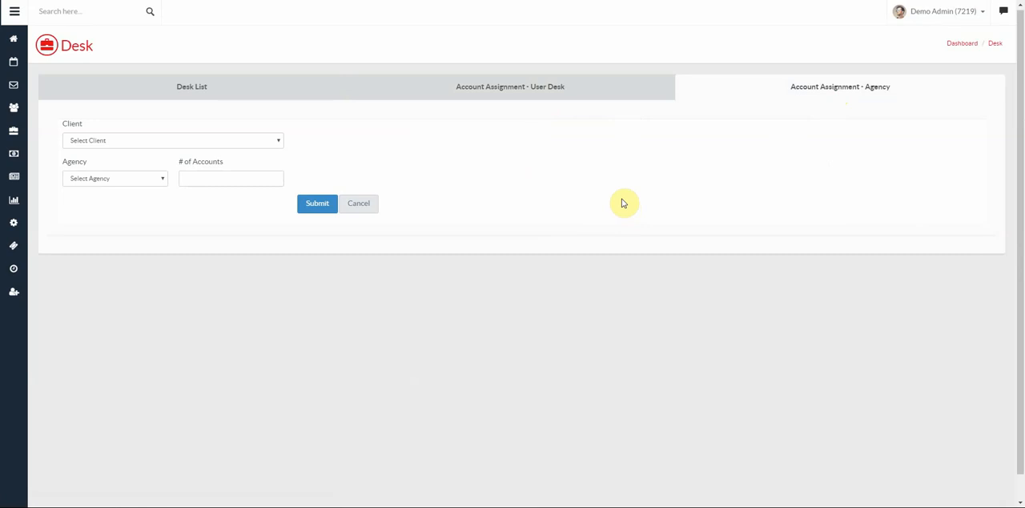
left_click(171, 142)
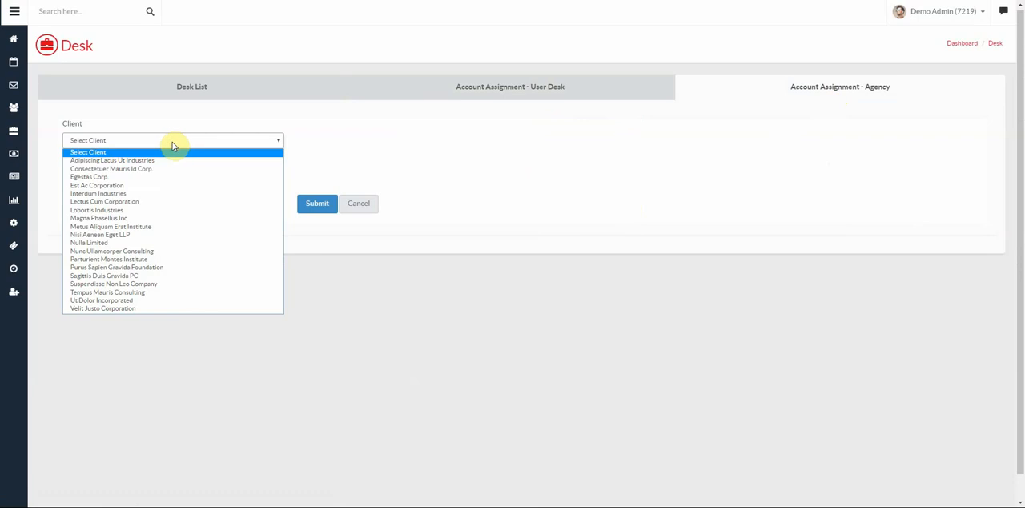
left_click(124, 178)
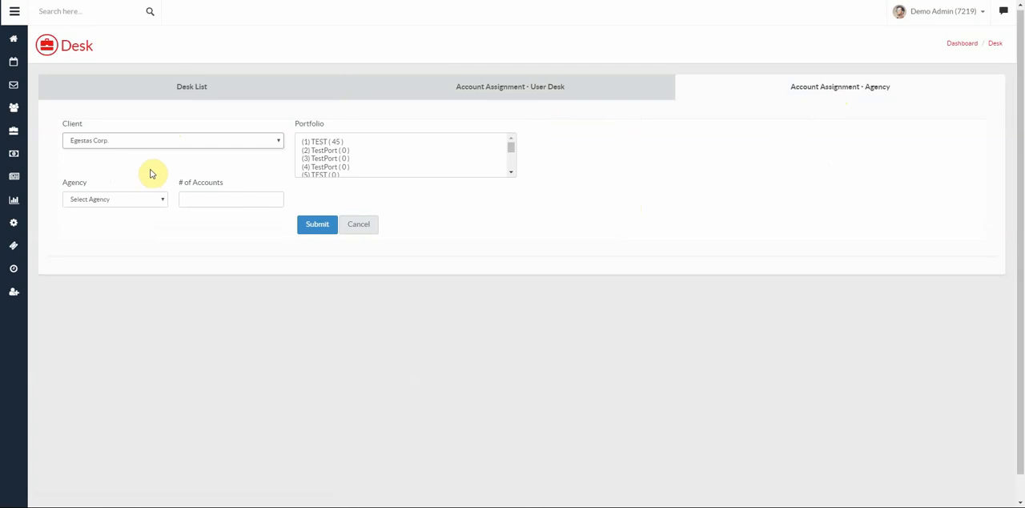
left_click(105, 199)
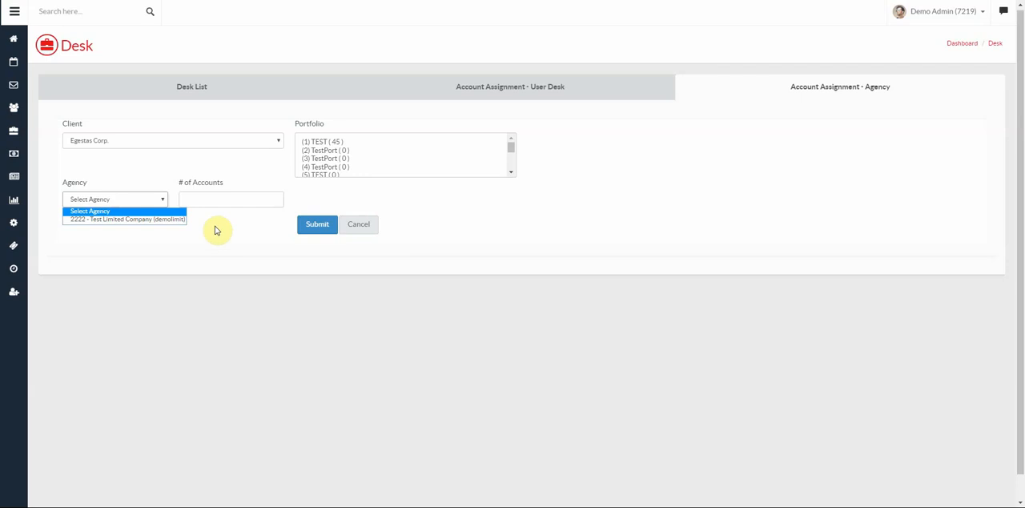
left_click(218, 231)
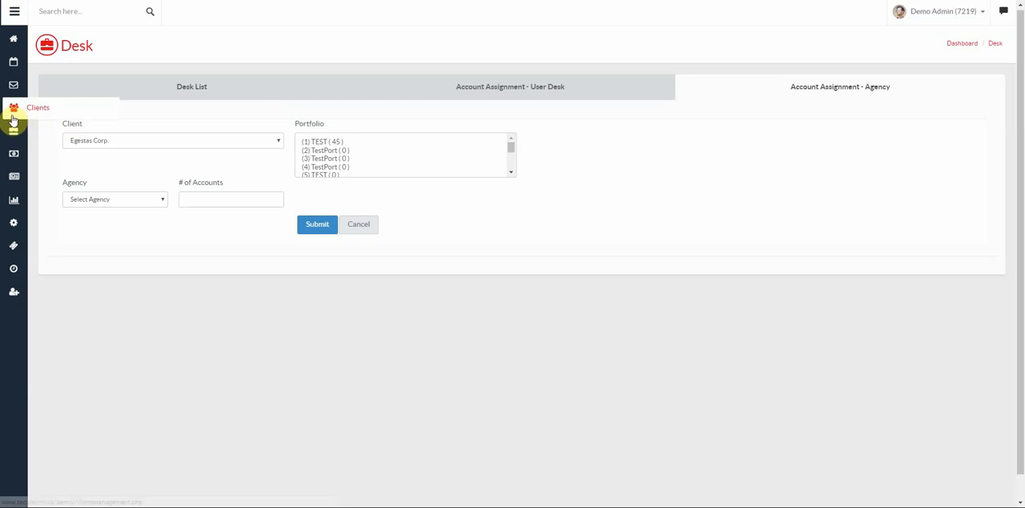
- Go to payment management and review the pending, completed and declined payments
left_click(14, 156)
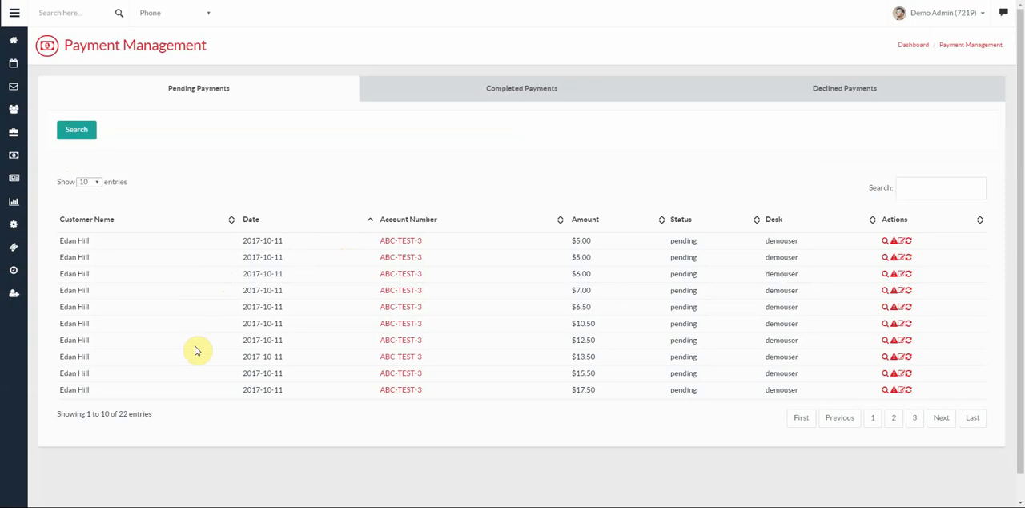
left_click(523, 94)
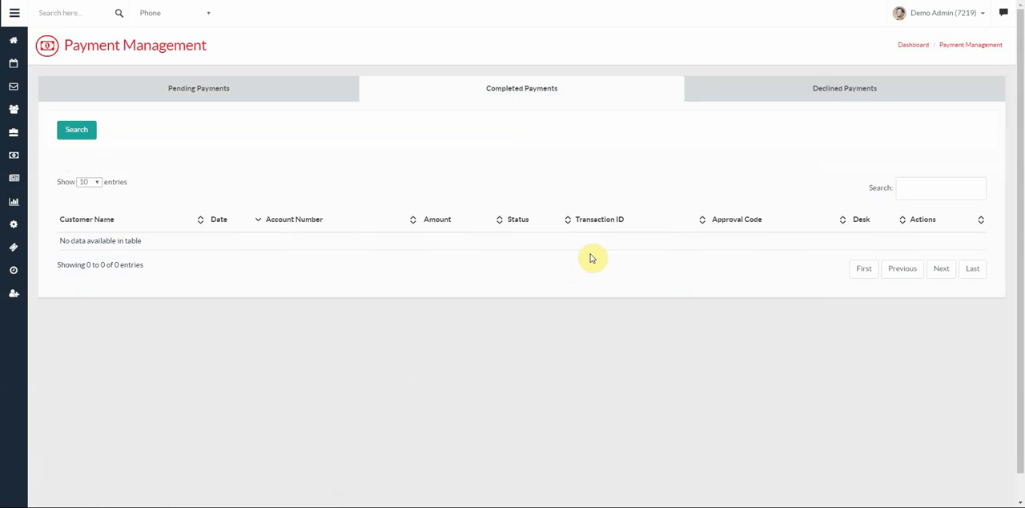
left_click(837, 91)
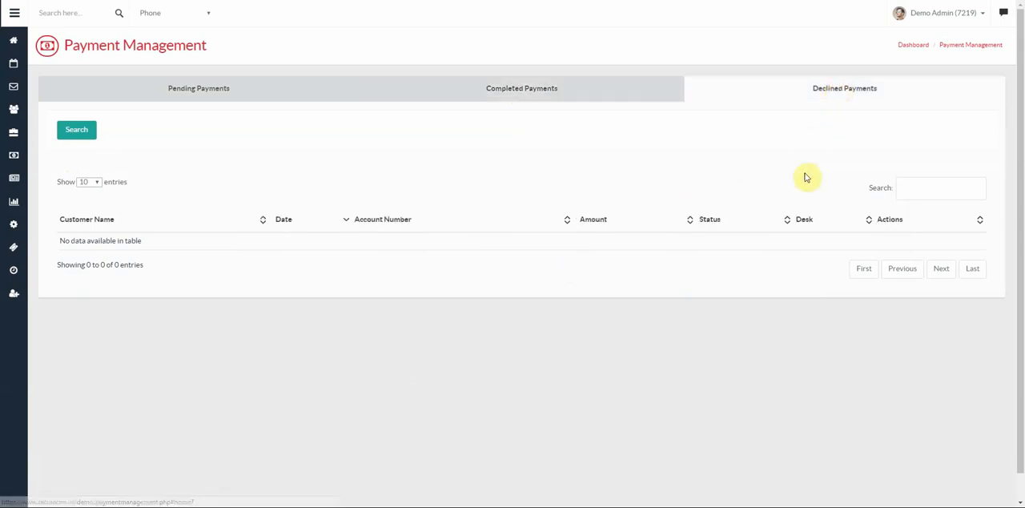
left_click(201, 92)
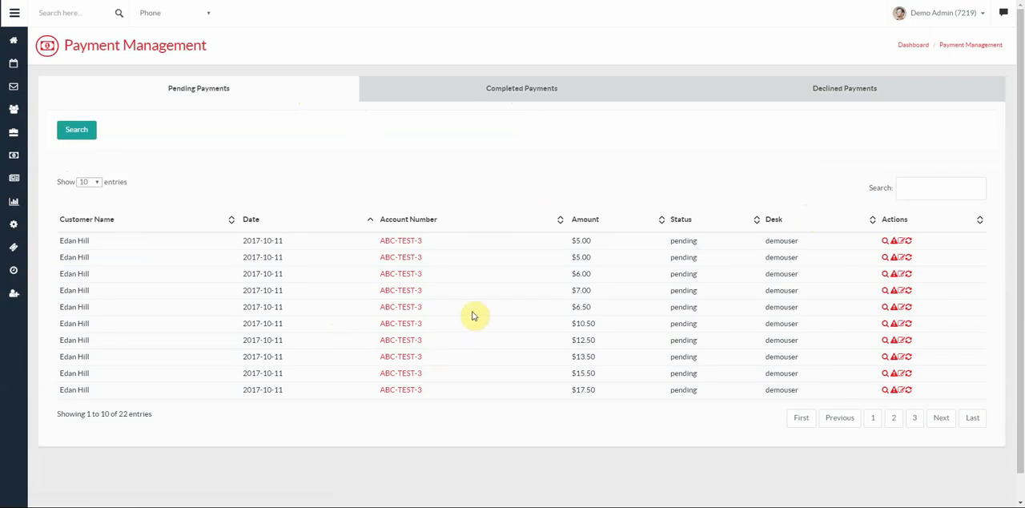
left_click(516, 89)
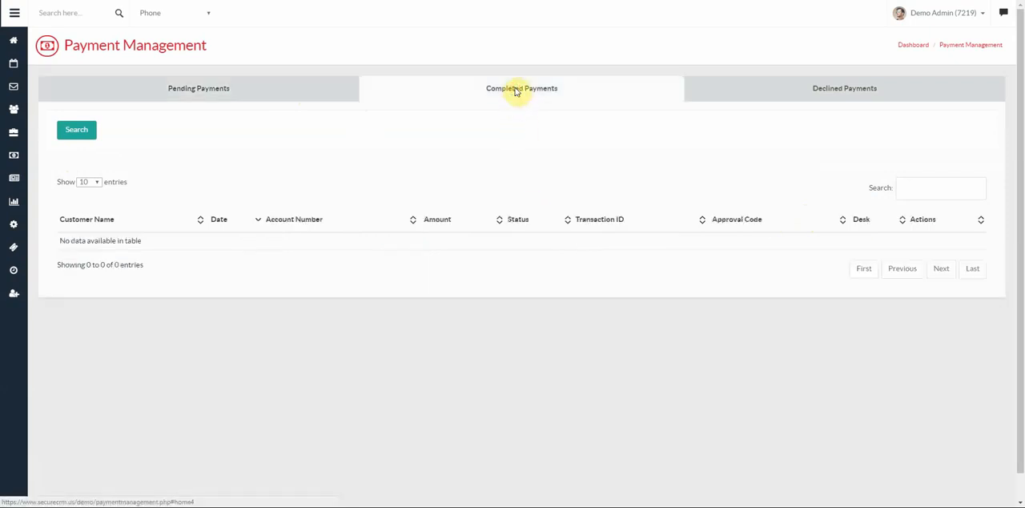
left_click(853, 94)
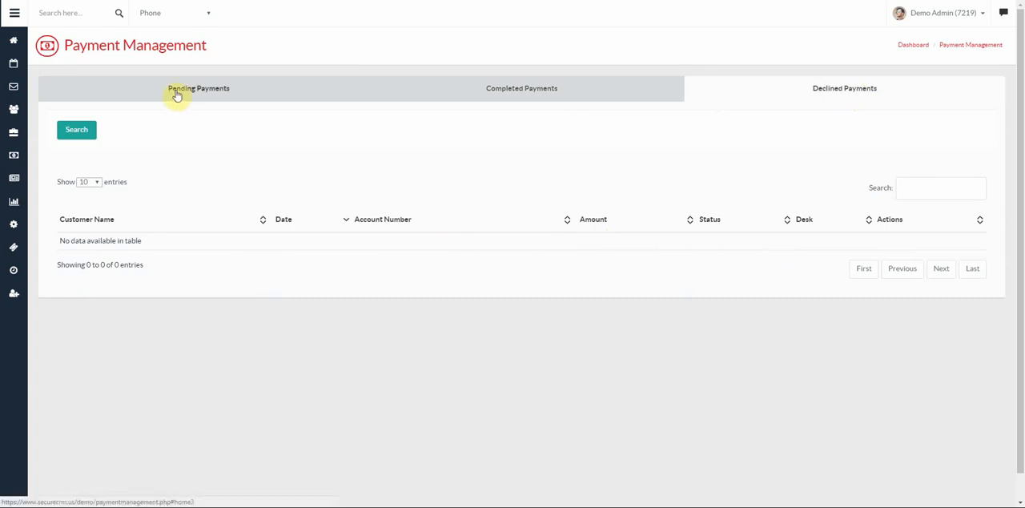
- Examine the payment search criteria for date, amount, status and user, and close the search without submitting
left_click(84, 132)
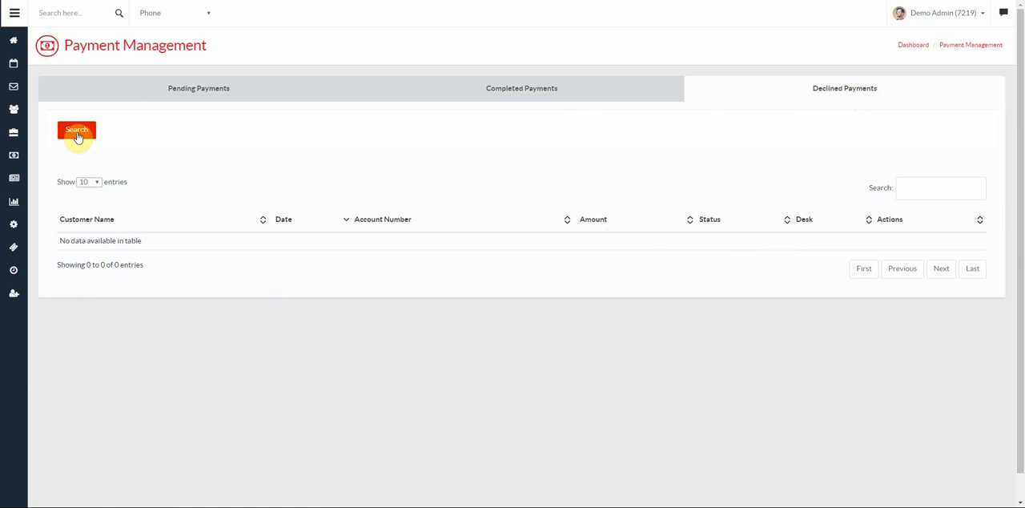
left_click(77, 134)
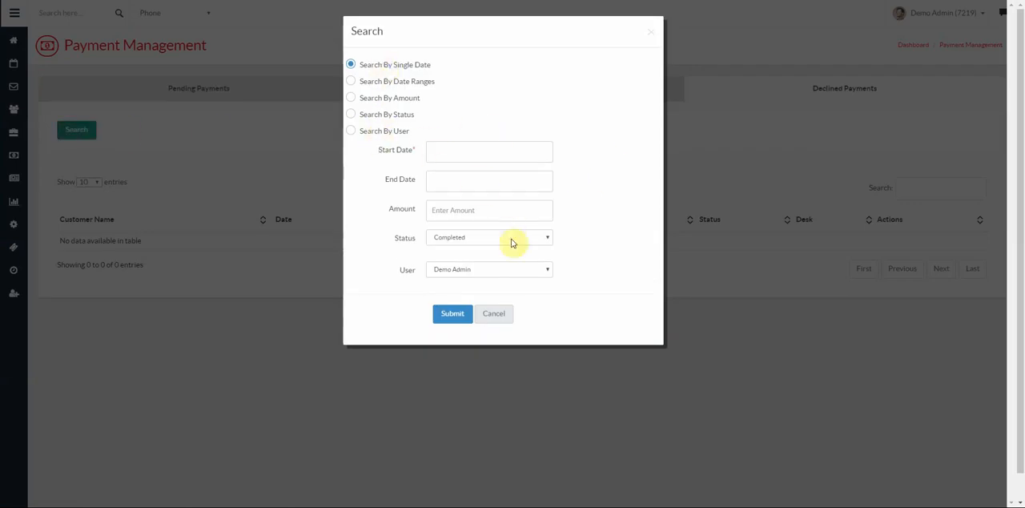
left_click(503, 319)
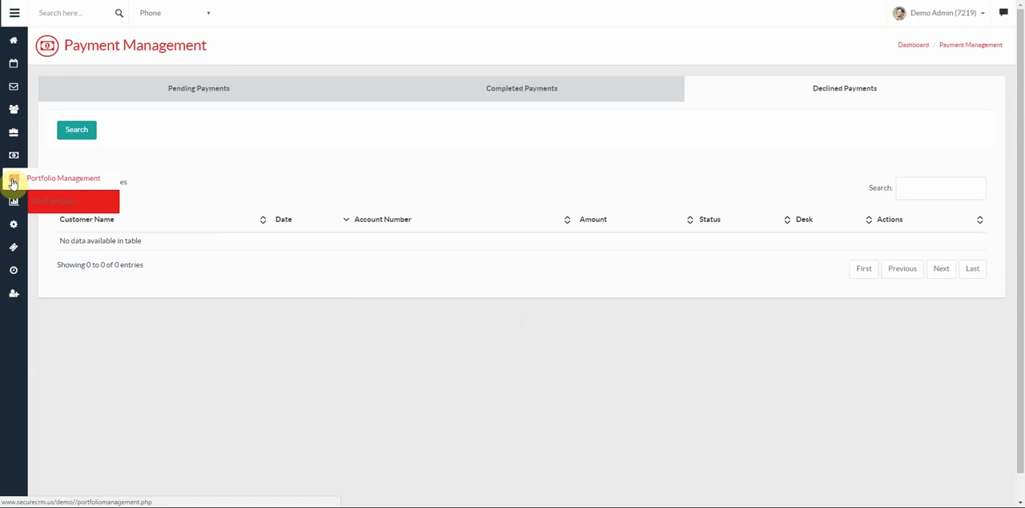
- Review the portfolio list with its liquidation percentages and the assigned portfolios in portfolio management
left_click(12, 182)
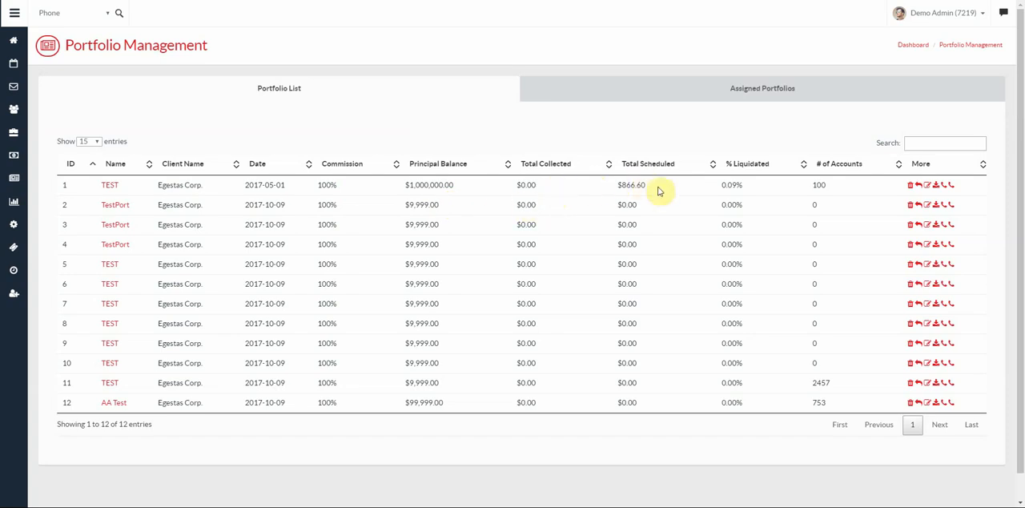
left_click(767, 166)
left_click(769, 169)
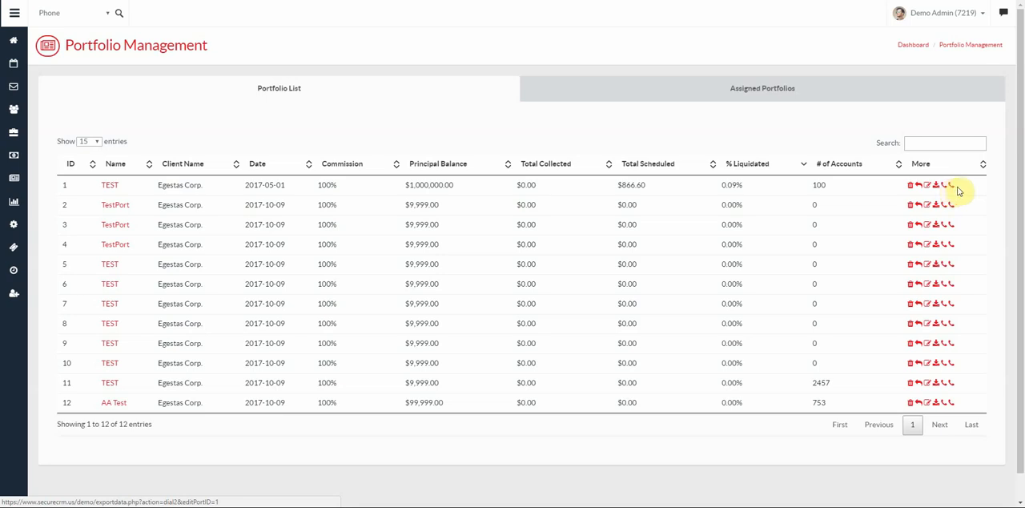
left_click(765, 94)
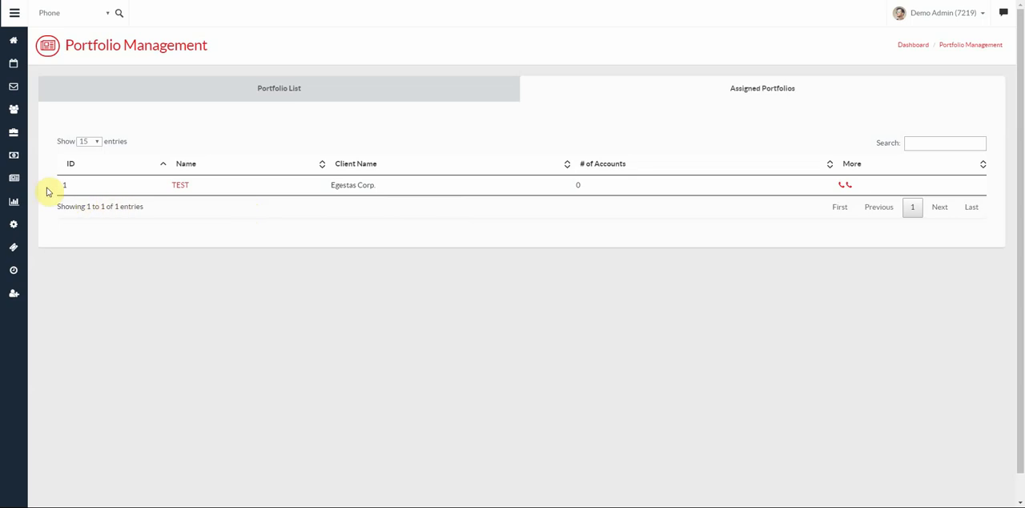
- Examine the form for adding a portfolio, checking its required fields and the available client and type options
mouse_move(16, 185)
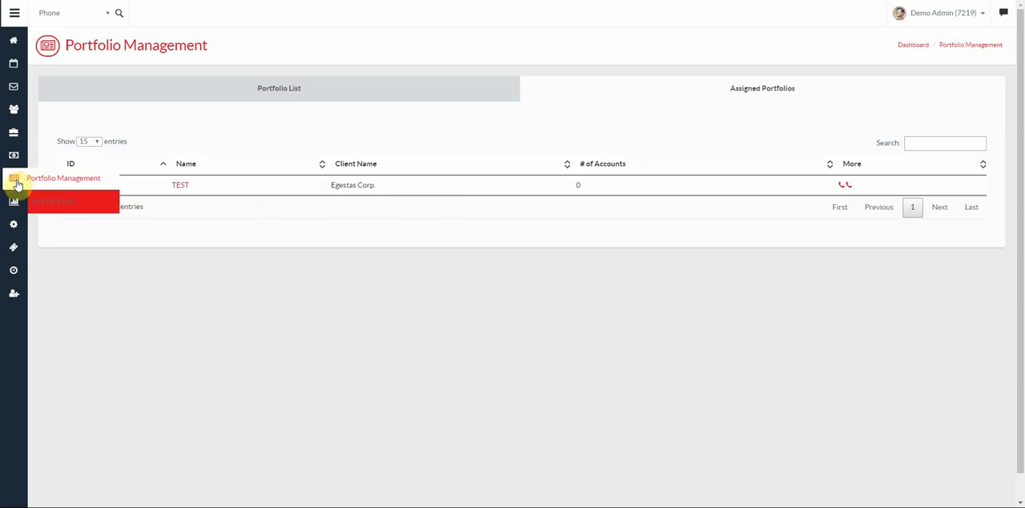
left_click(54, 204)
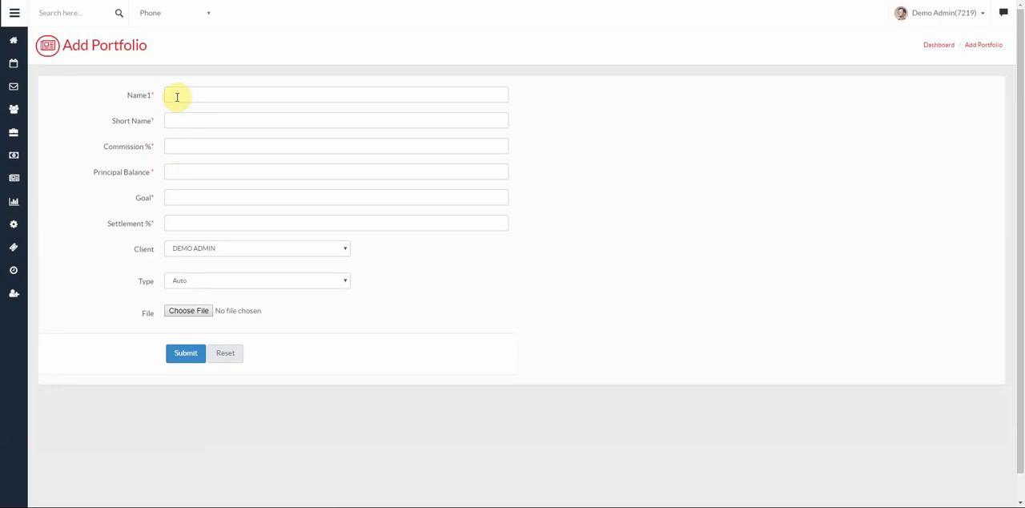
left_click(171, 97)
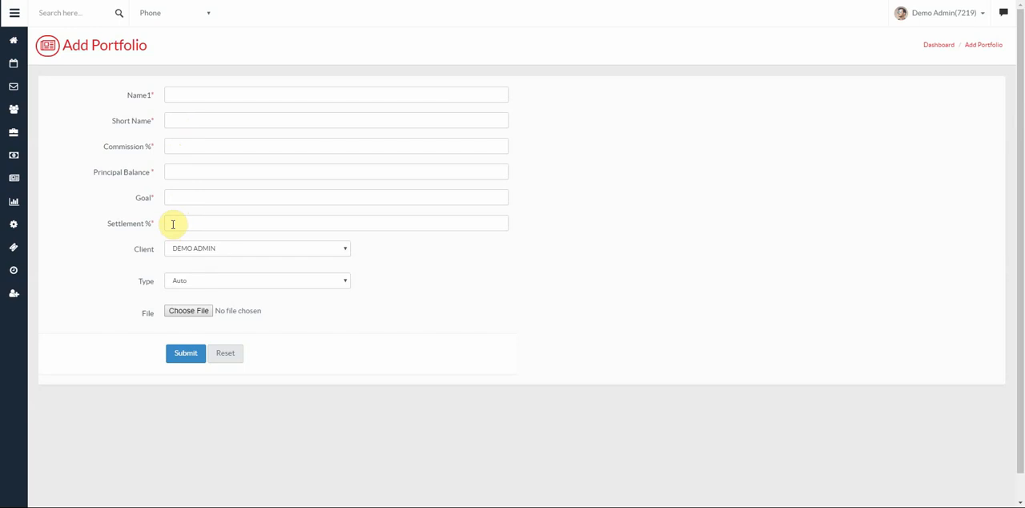
left_click(206, 248)
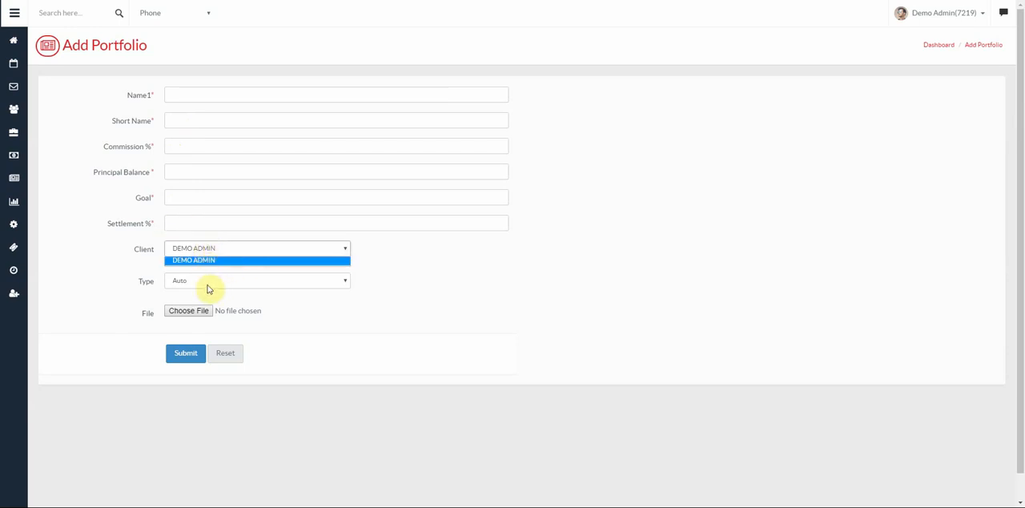
left_click(208, 285)
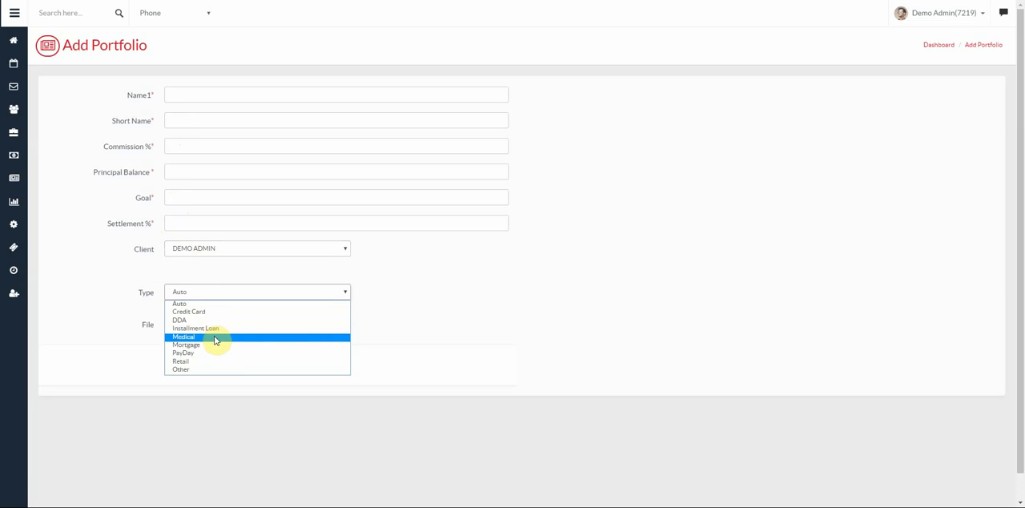
left_click(387, 315)
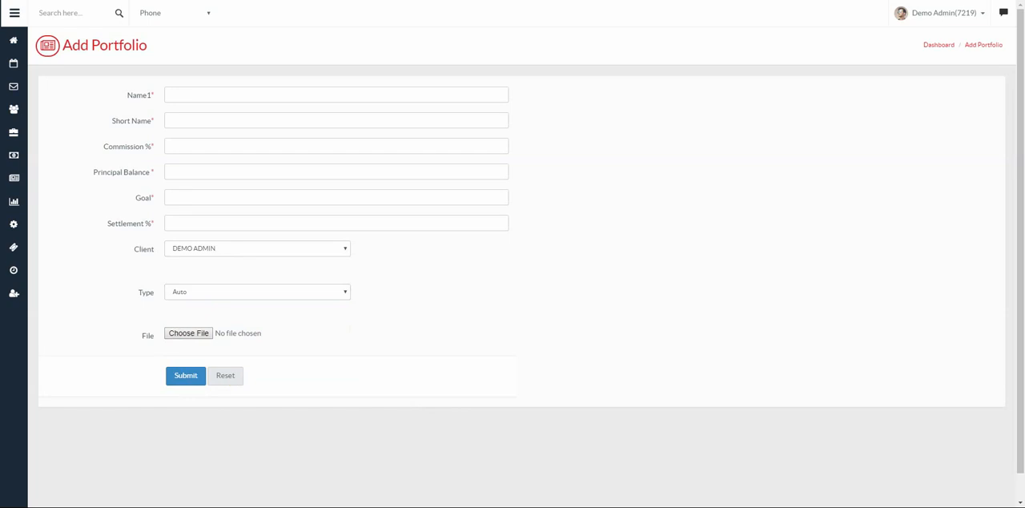
- Switch to the account worksheet in Excel and examine its column headers, starting with first_name
left_click_drag(2, 32, 552, 0)
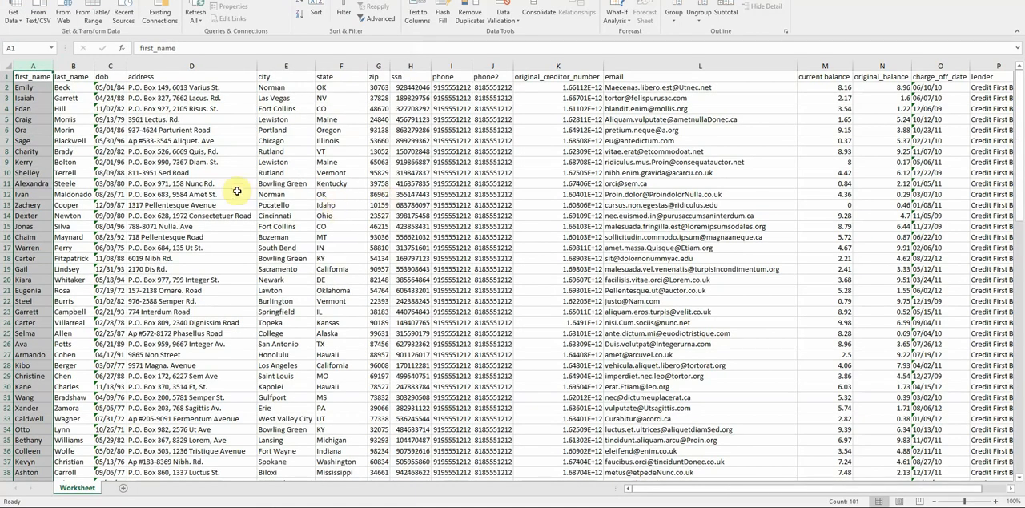
left_click(36, 97)
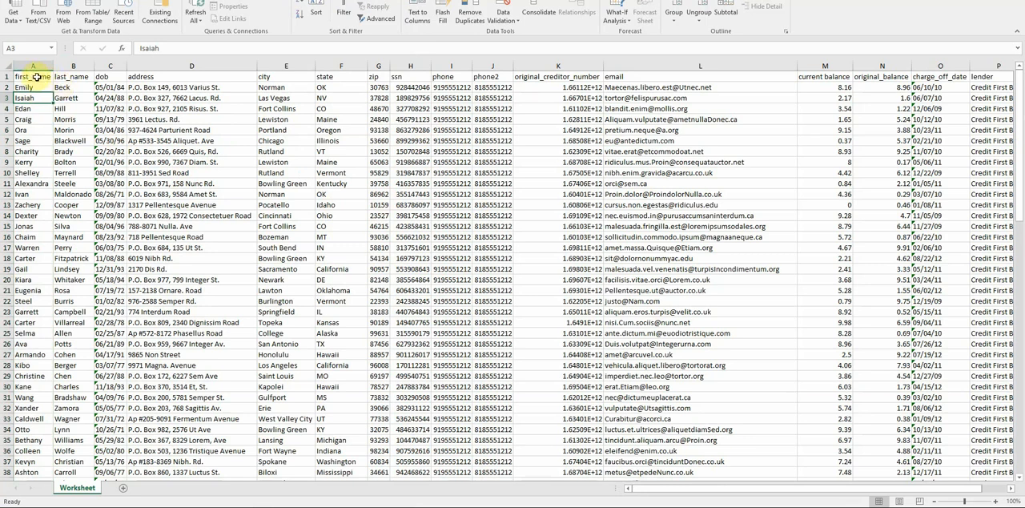
left_click(36, 76)
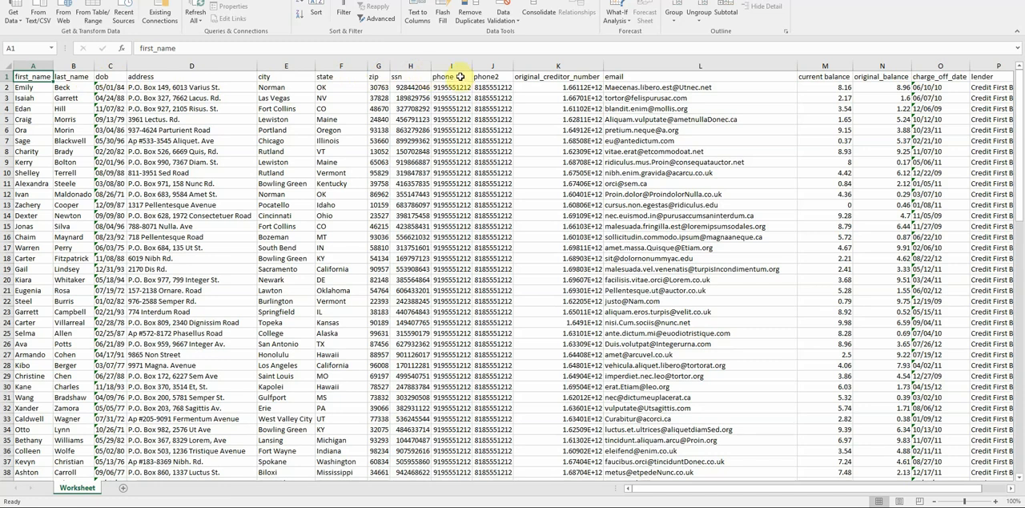
- Rename the phone header in I1 to phone_phone and widen column I to fit it
double_click(460, 76)
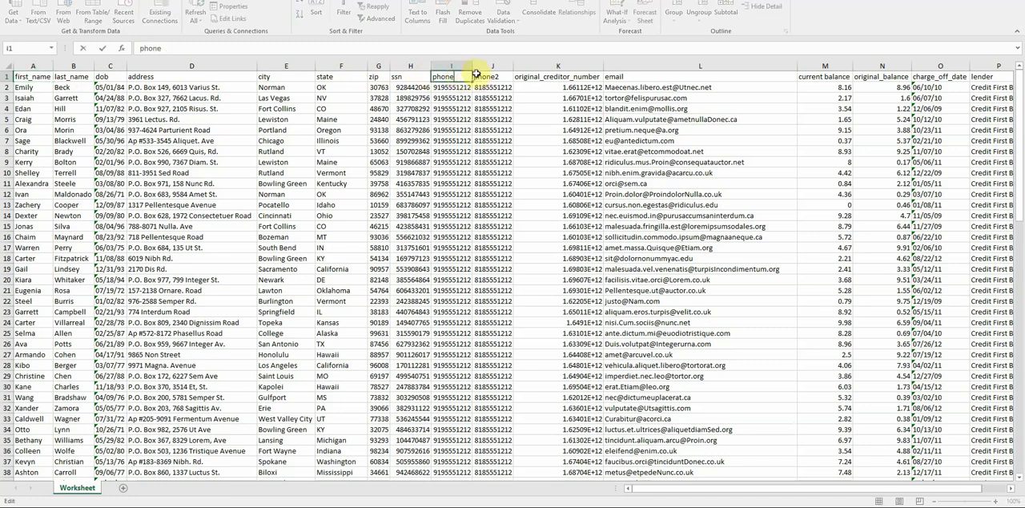
type("_phone")
key("Tab")
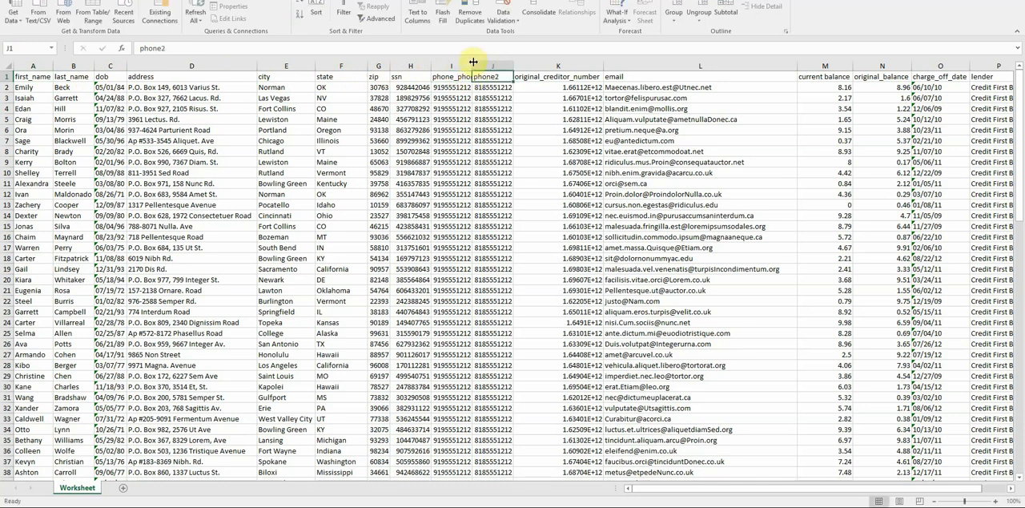
left_click_drag(472, 66, 481, 66)
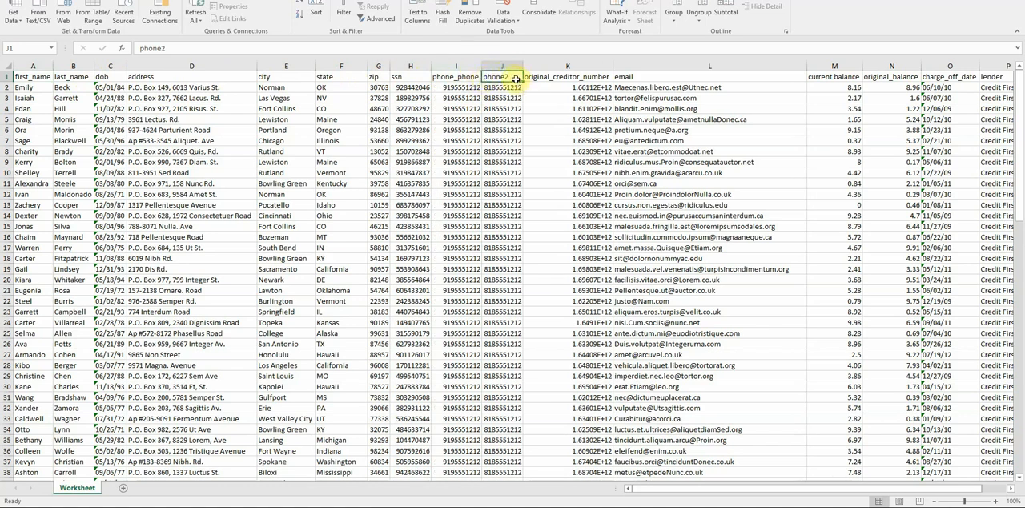
- Rename the phone2 header in J1 to phone2_phone and fit column J to its contents
double_click(513, 76)
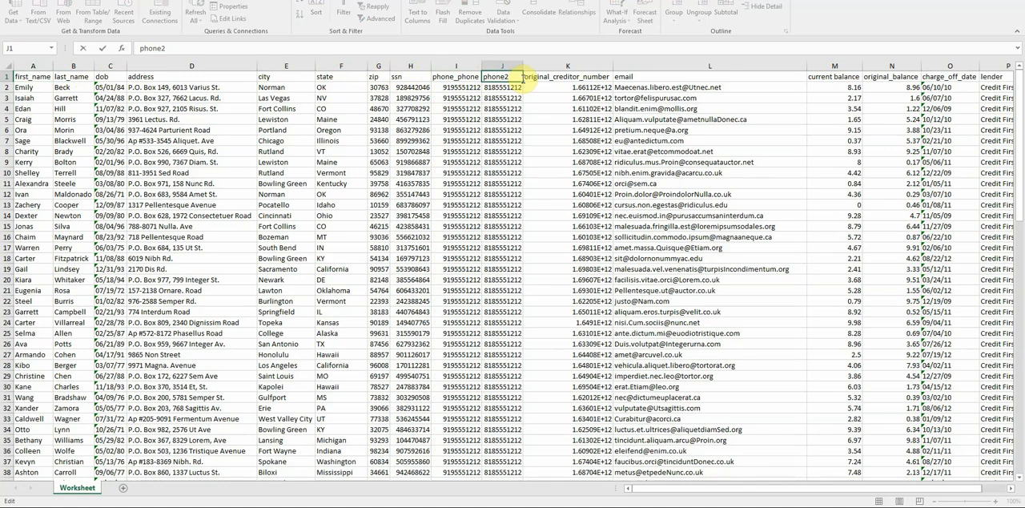
type("_")
type("phone")
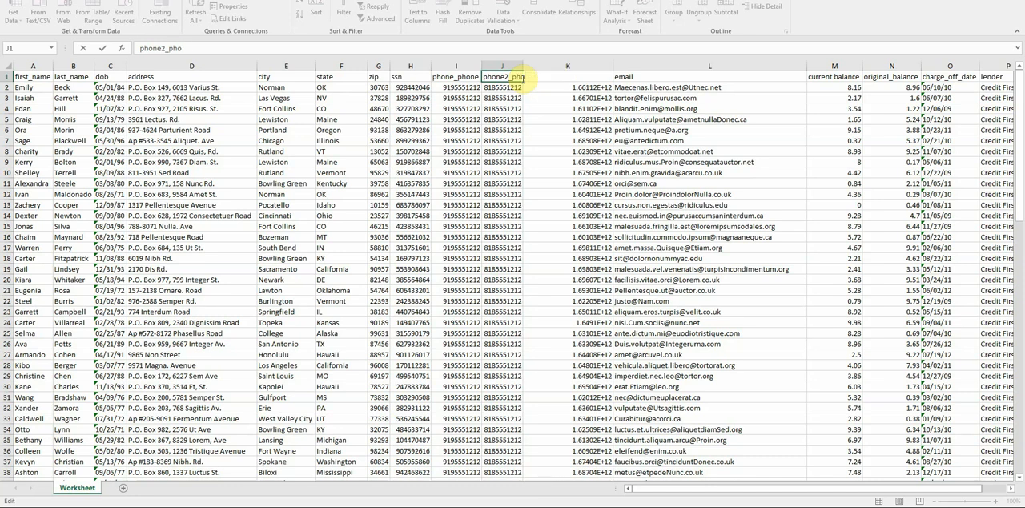
key("Tab")
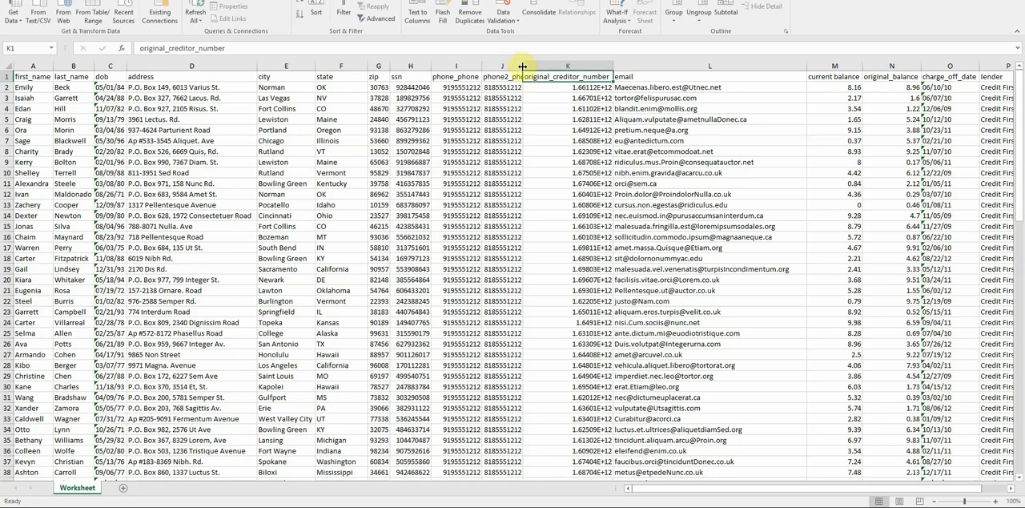
double_click(523, 66)
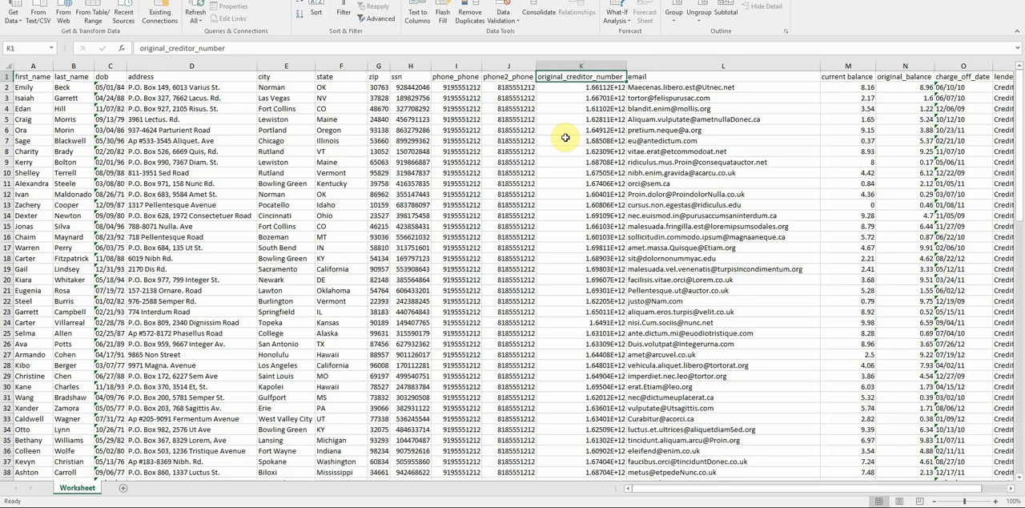
- Insert two blank columns between original_creditor_number and email
left_click(584, 90)
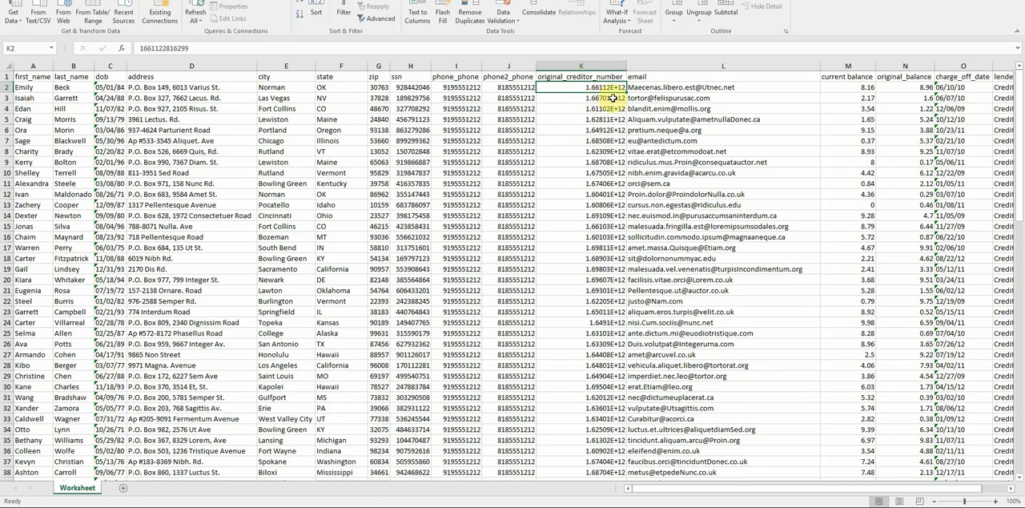
left_click_drag(681, 64, 849, 64)
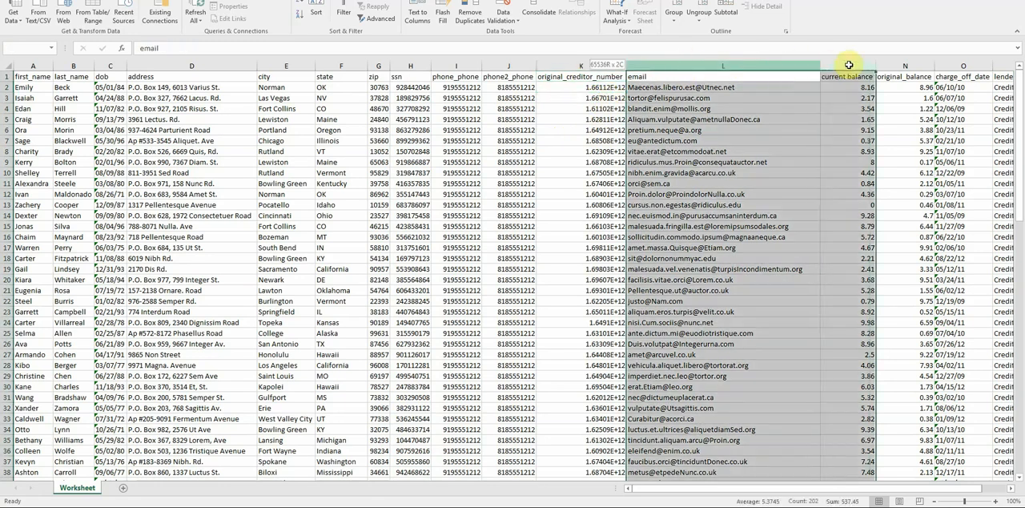
right_click(849, 64)
left_click(878, 142)
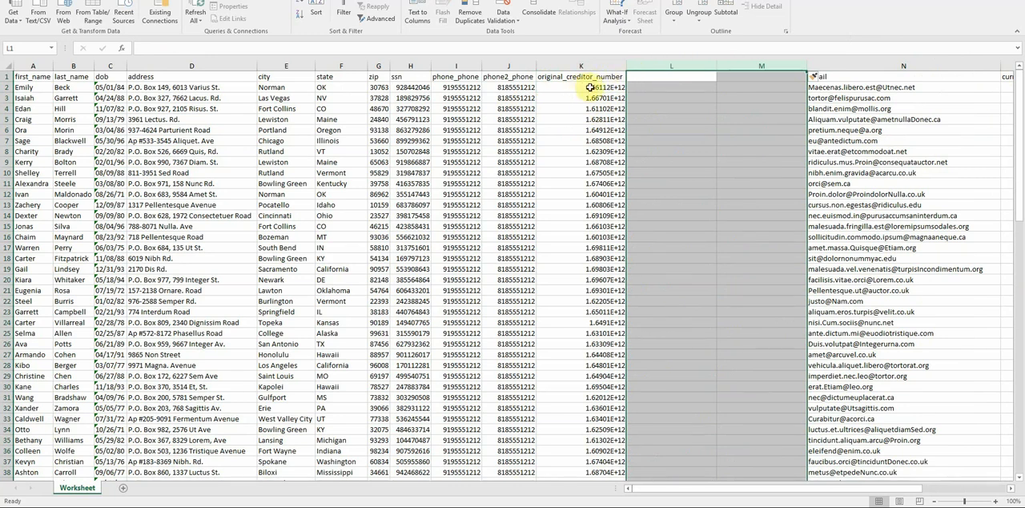
- Enter =CONCAT("*",K1) in L1 and fill it down column L for all account rows
left_click(656, 81)
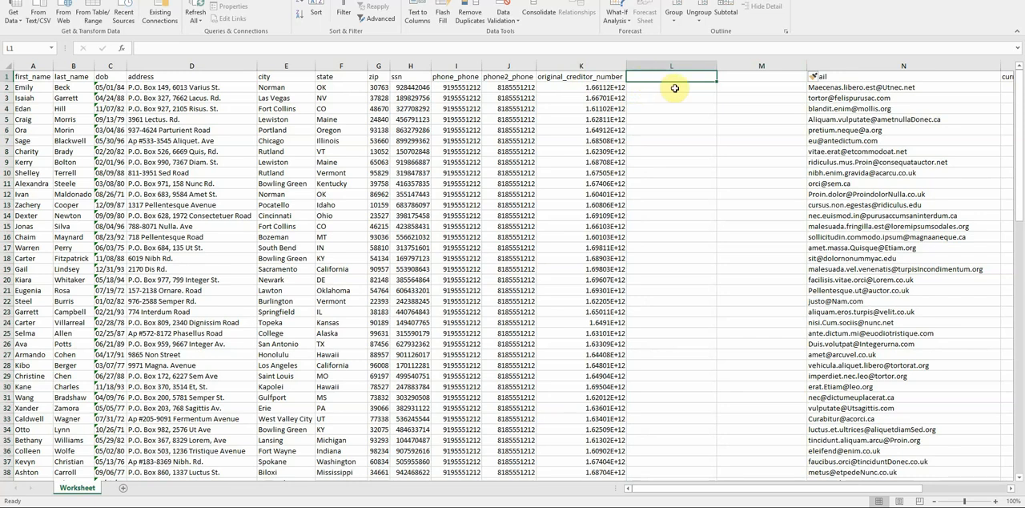
type("=c")
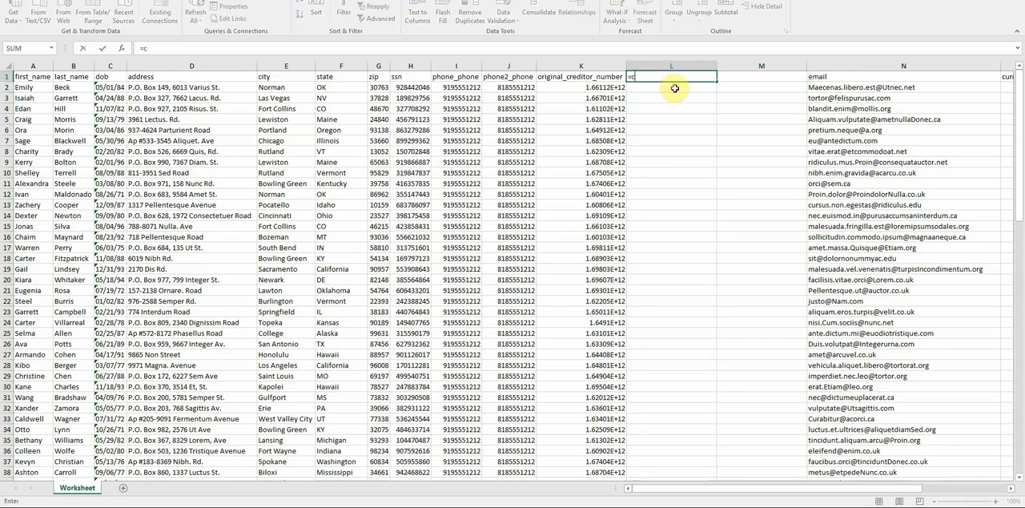
type("oncat(")
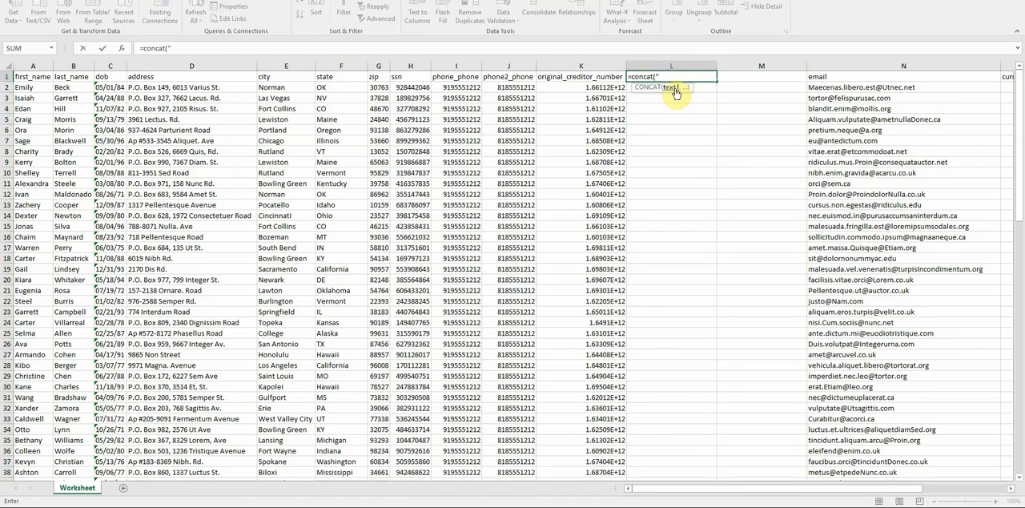
type("\"*\",")
left_click(604, 76)
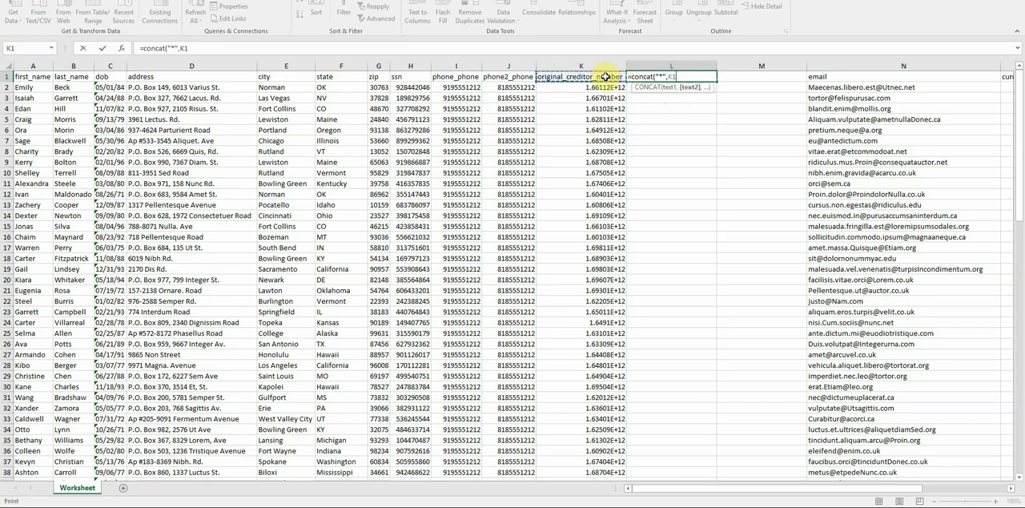
type(")")
key("ctrl+Return")
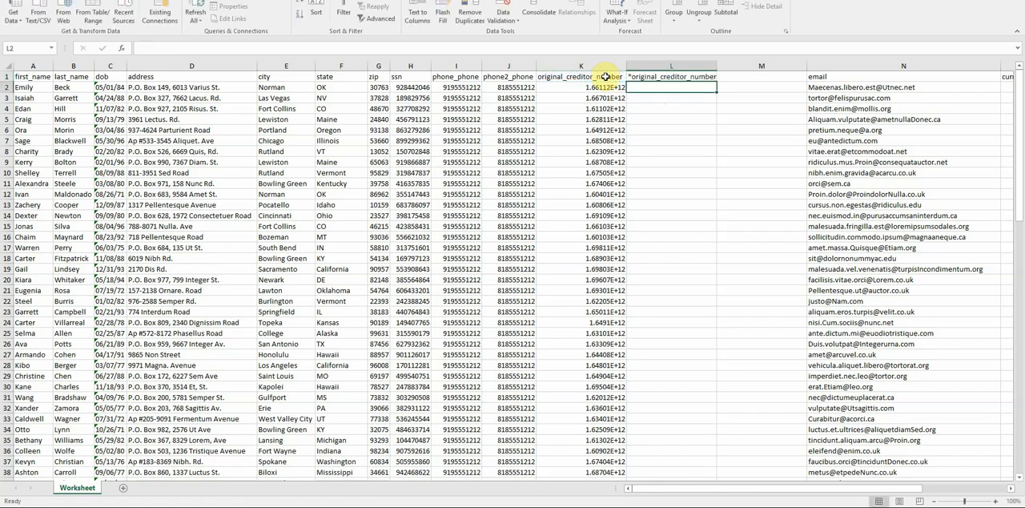
double_click(717, 81)
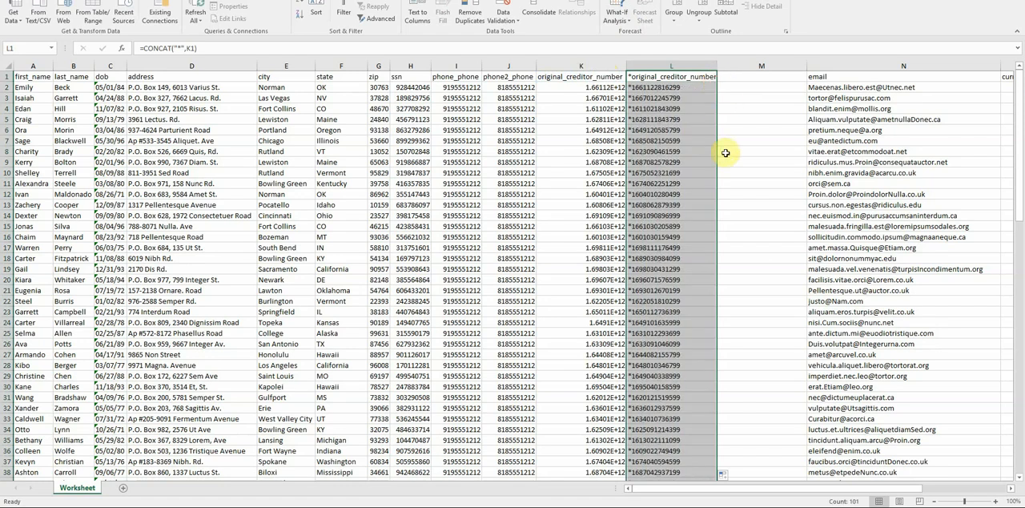
- Copy column L and paste it into column M as values only
left_click(662, 67)
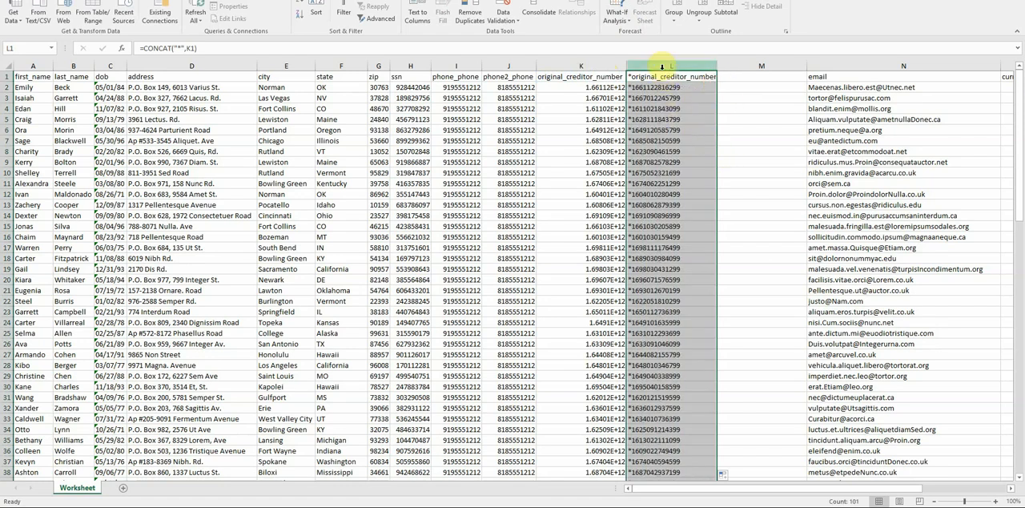
right_click(660, 64)
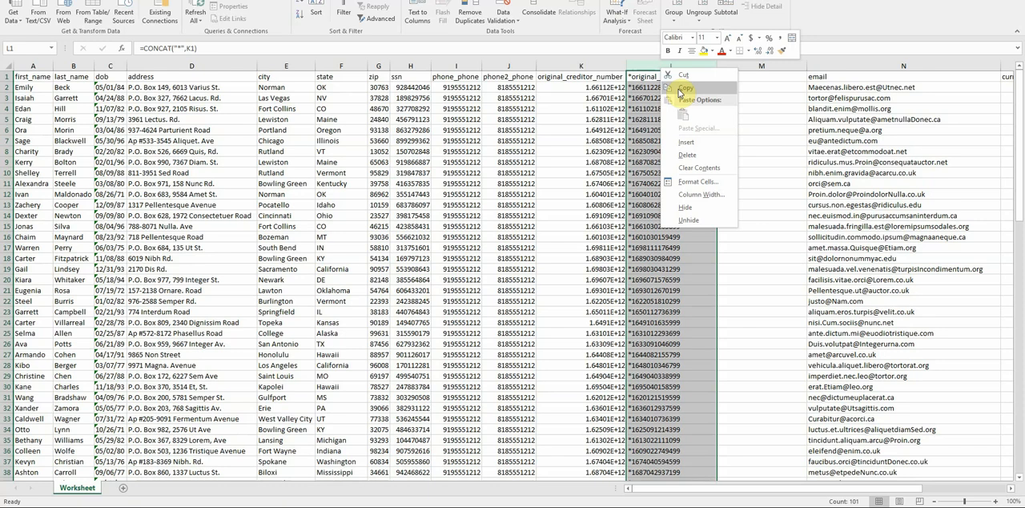
left_click(680, 91)
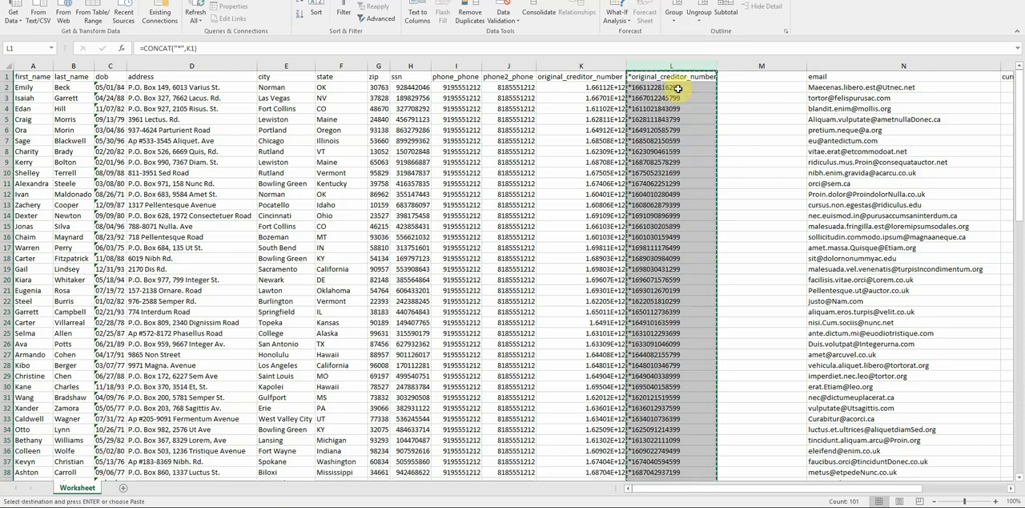
left_click(744, 66)
right_click(744, 67)
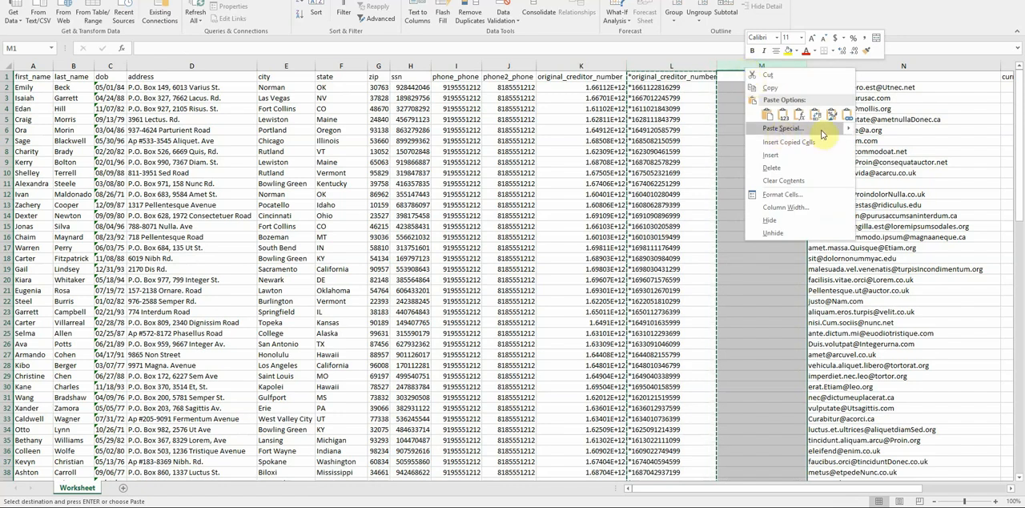
mouse_move(849, 130)
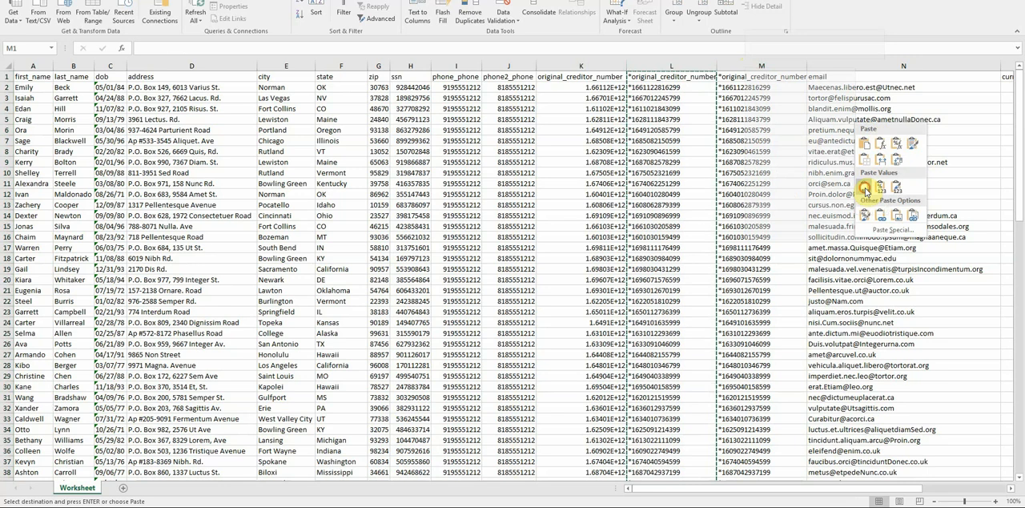
left_click(865, 189)
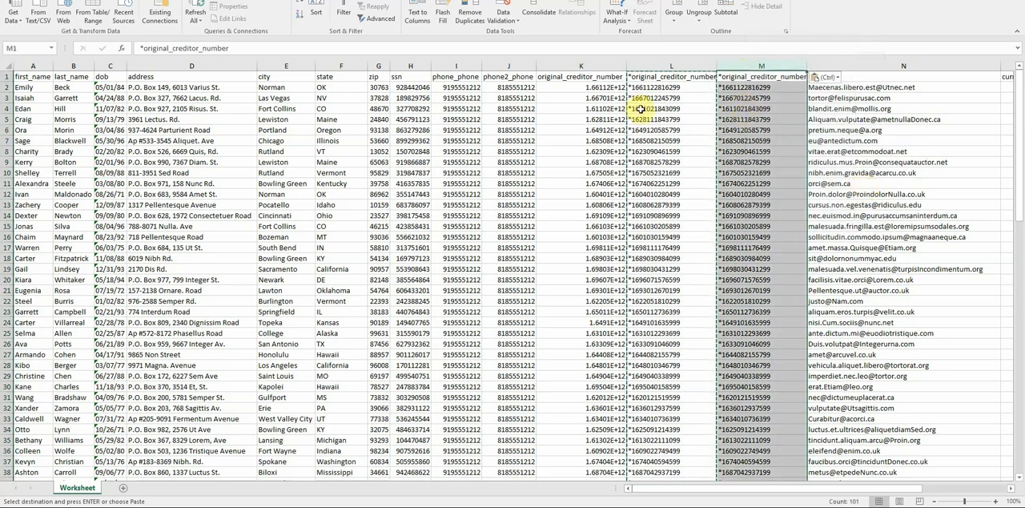
- Delete the original creditor number column K and the formula column L, keeping the pasted values
left_click(641, 109)
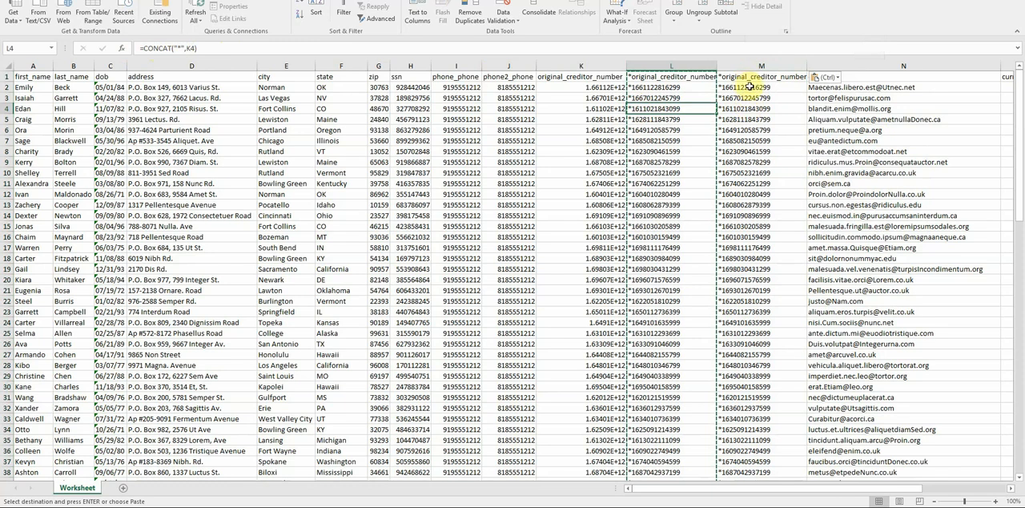
left_click_drag(661, 67, 576, 66)
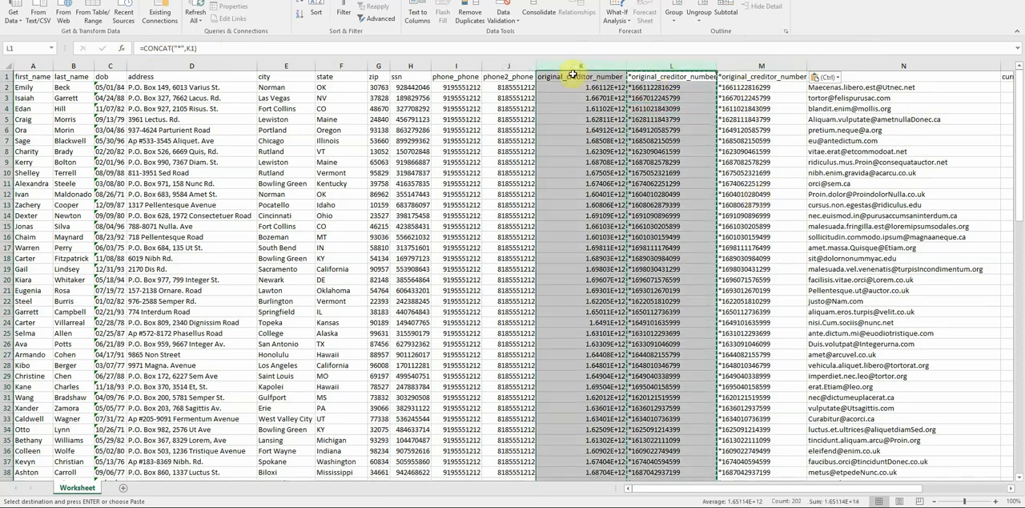
right_click(579, 69)
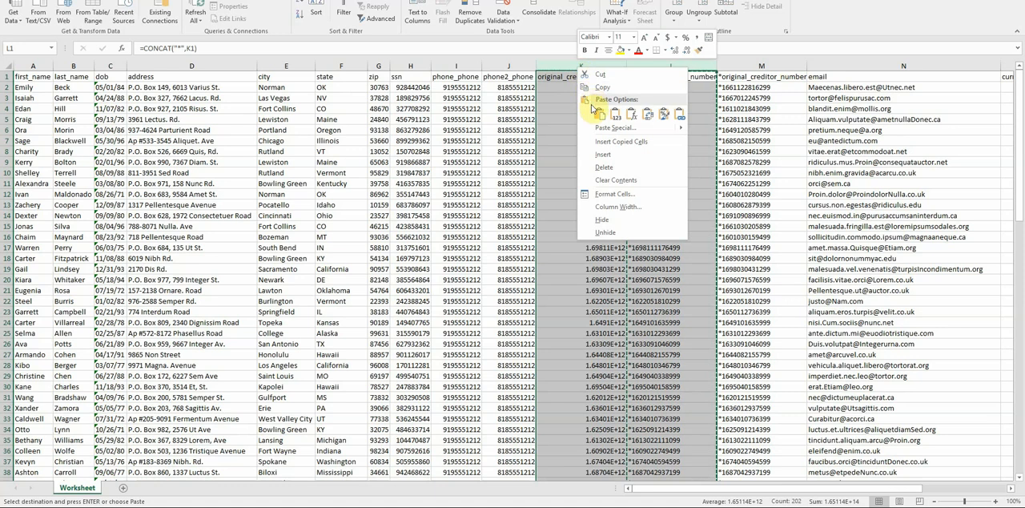
left_click(600, 167)
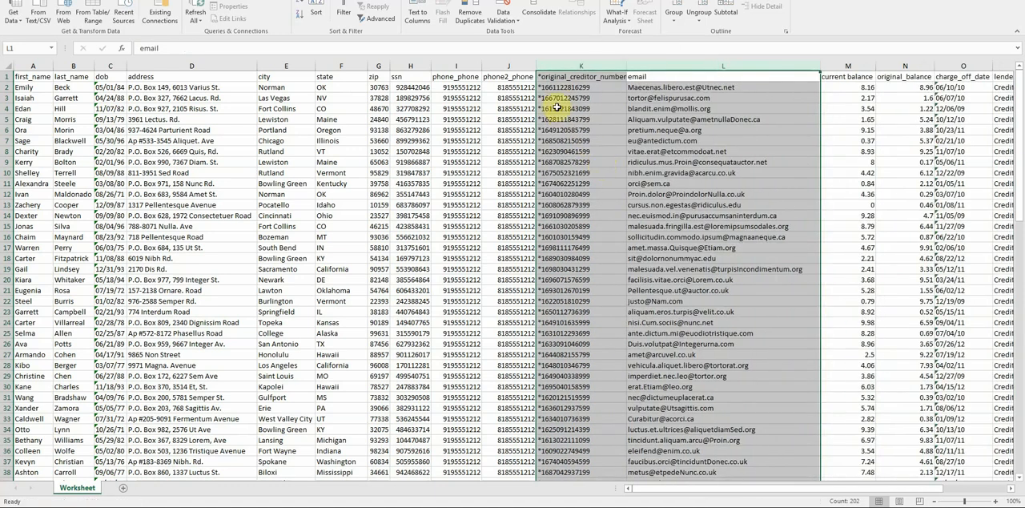
- Remove the leading asterisk from the header in K1 so it reads original_creditor_number
left_click(541, 76)
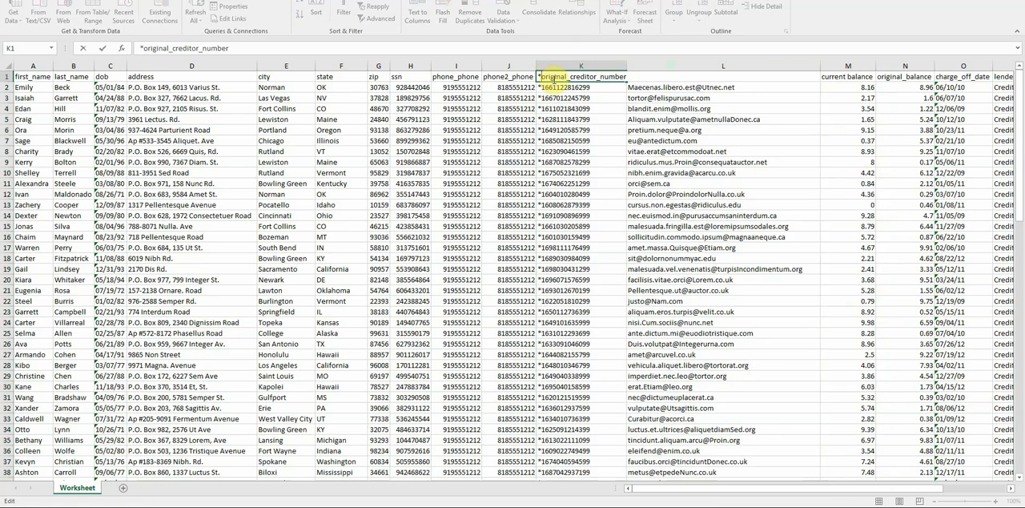
key("BackSpace")
key("Return")
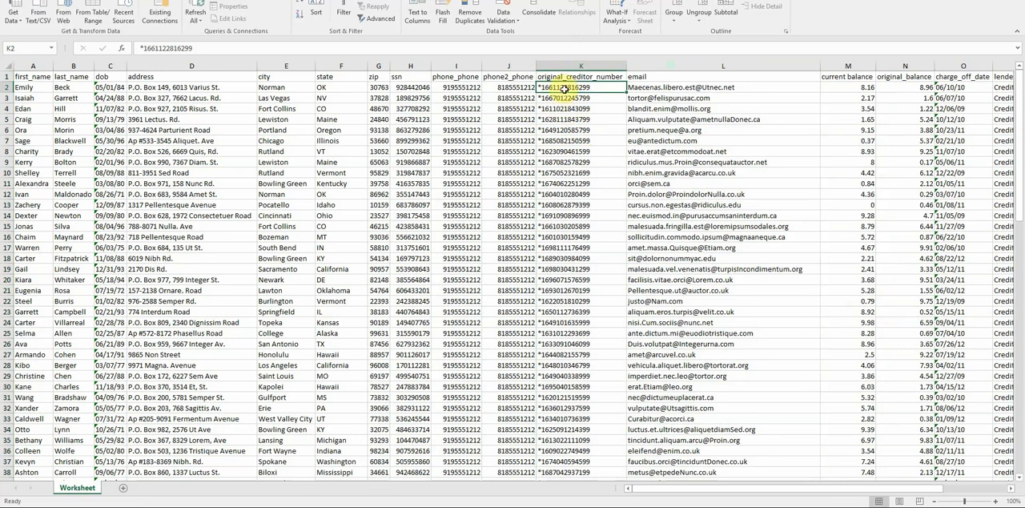
- Rename the header in M1 to current_balance, replacing the space with an underscore
left_click(642, 77)
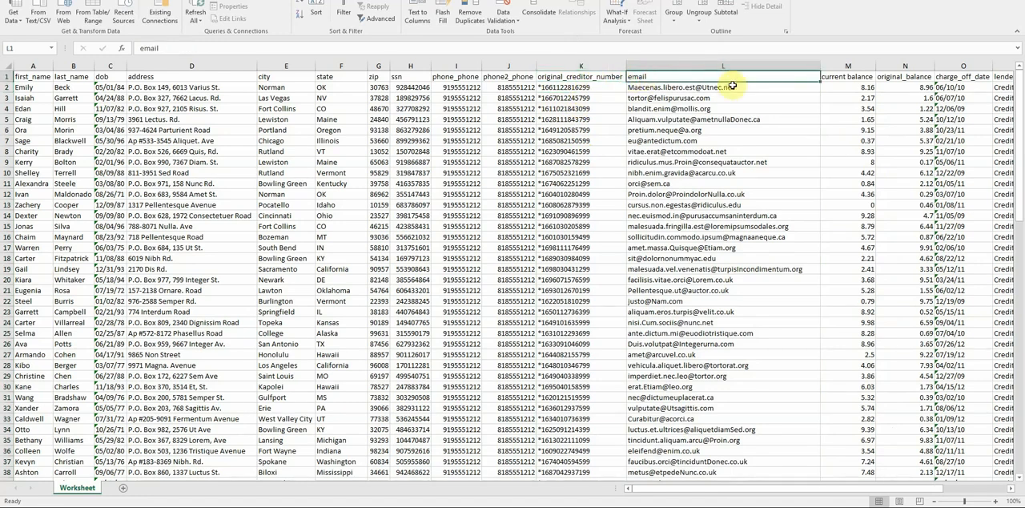
left_click(853, 77)
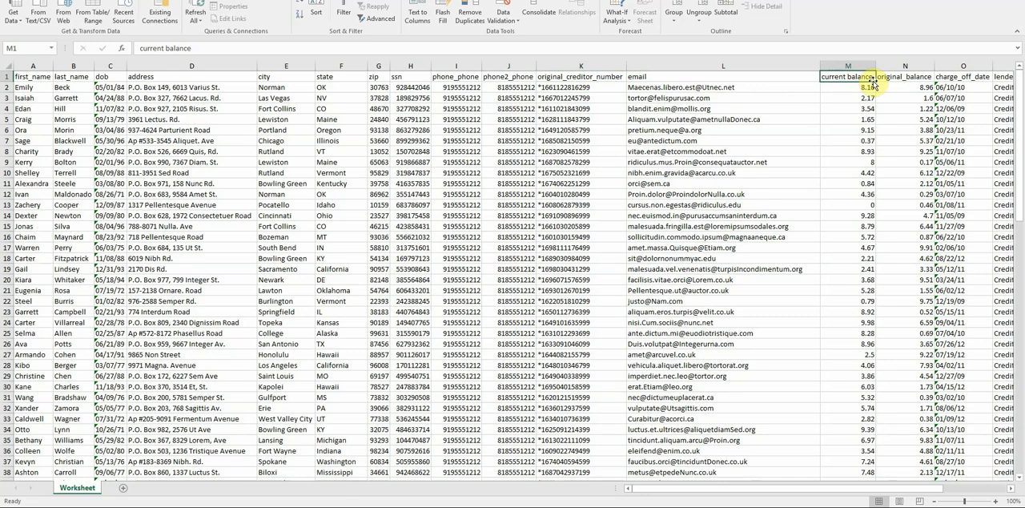
left_click(165, 48)
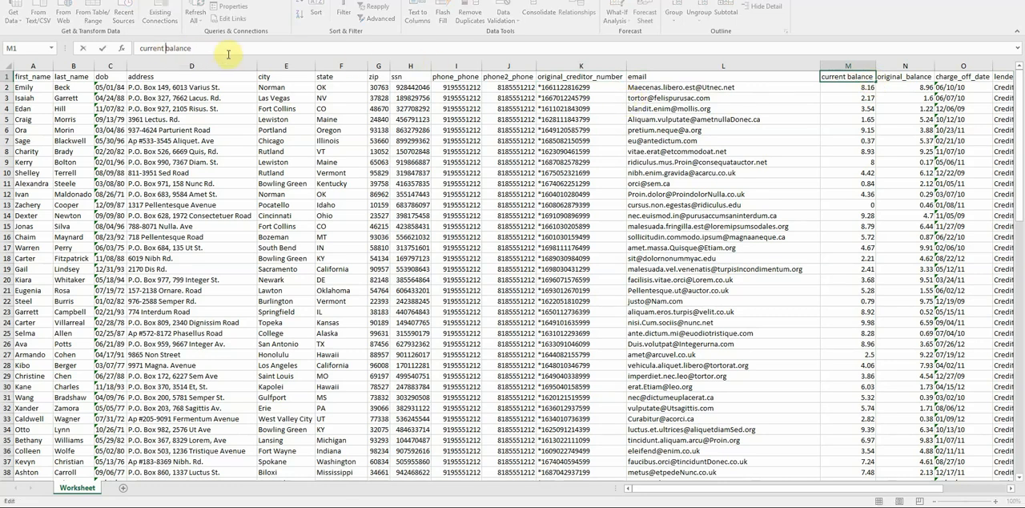
key("BackSpace")
type("_")
key("Tab")
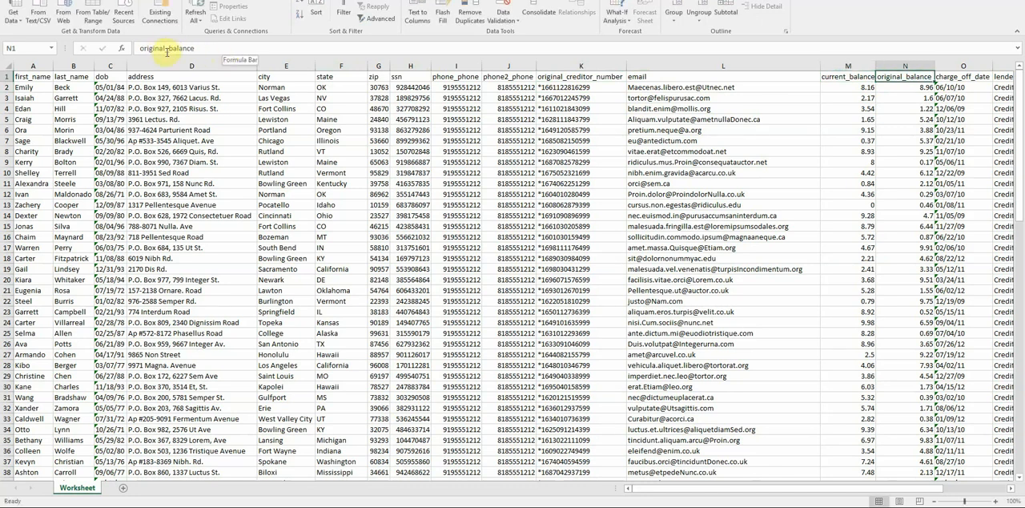
- Check the remaining headers through lender and add the header other_ReferenceName in Q1
key("Tab")
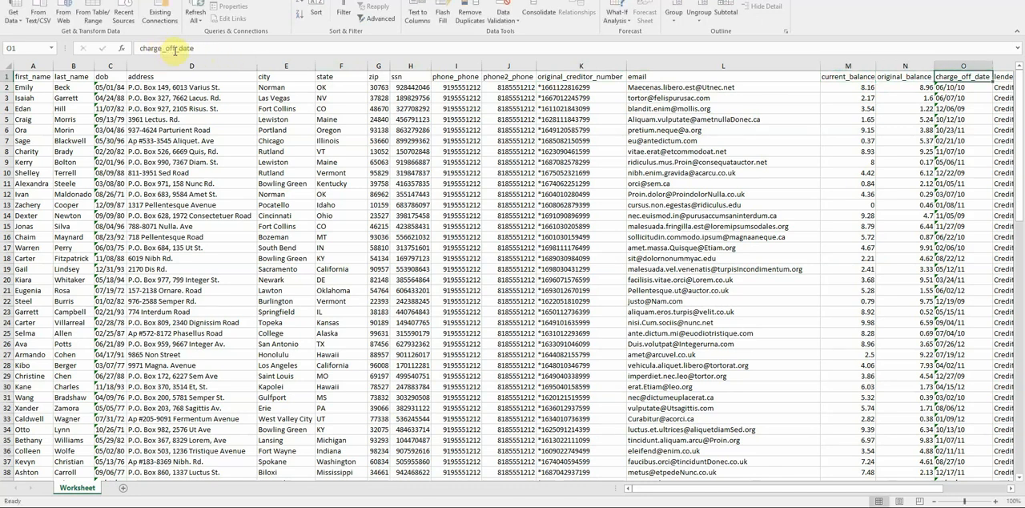
key("Tab")
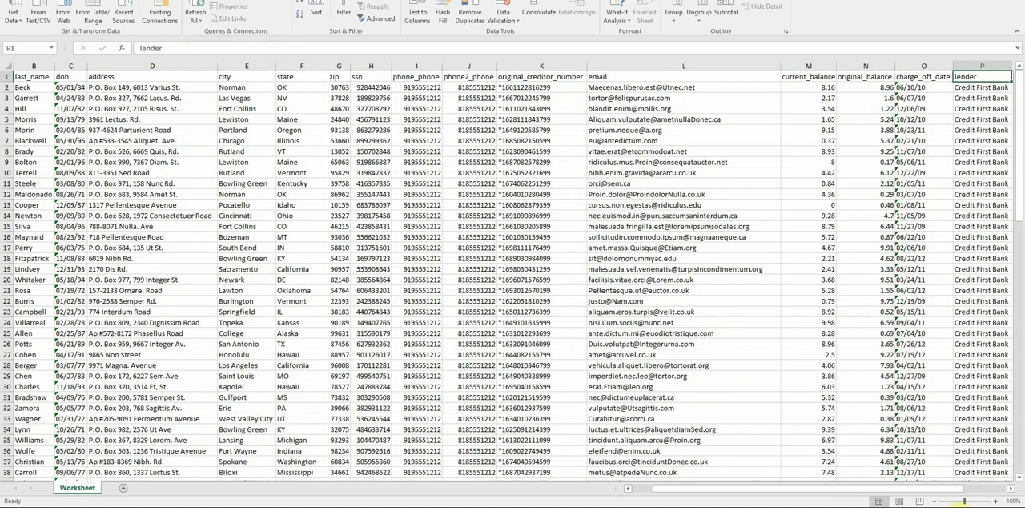
left_click_drag(939, 491, 1007, 489)
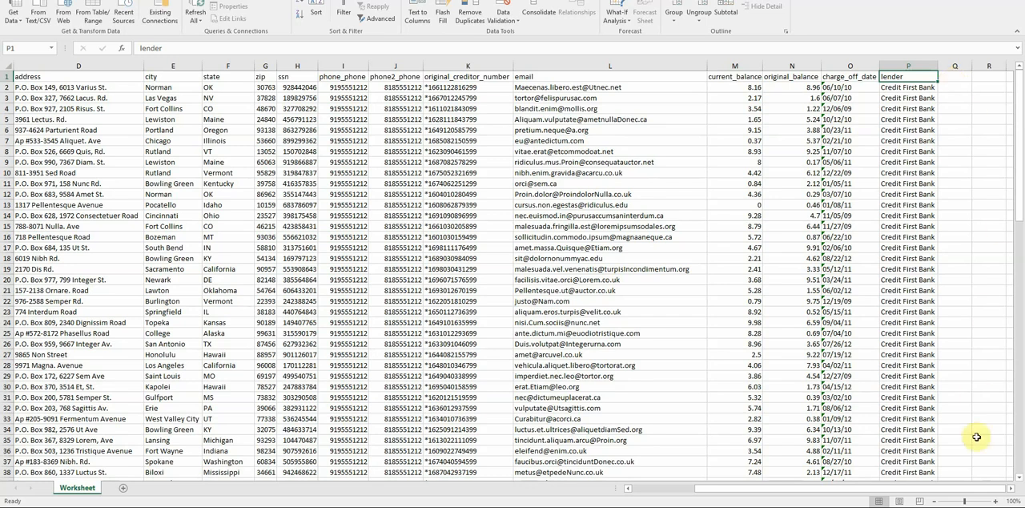
left_click(1010, 489)
left_click(1011, 489)
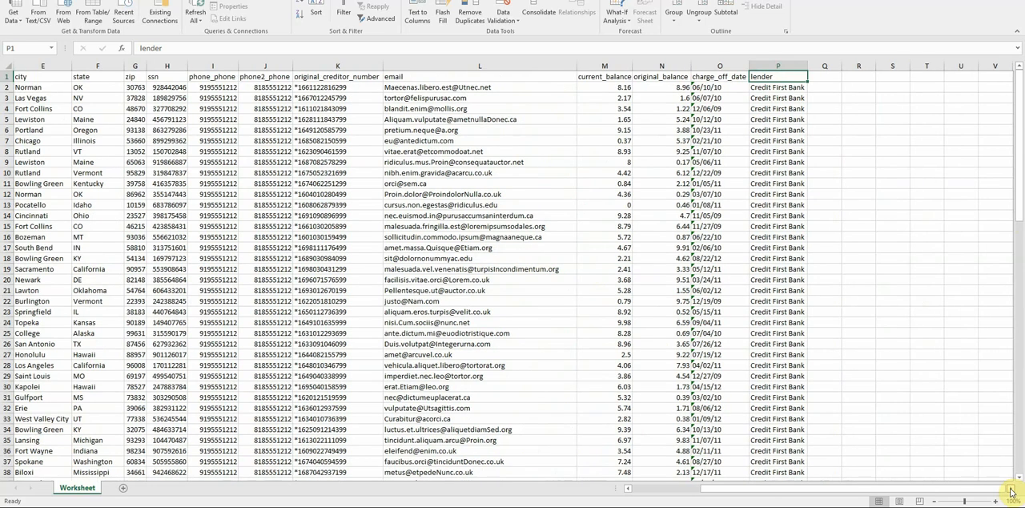
left_click(825, 77)
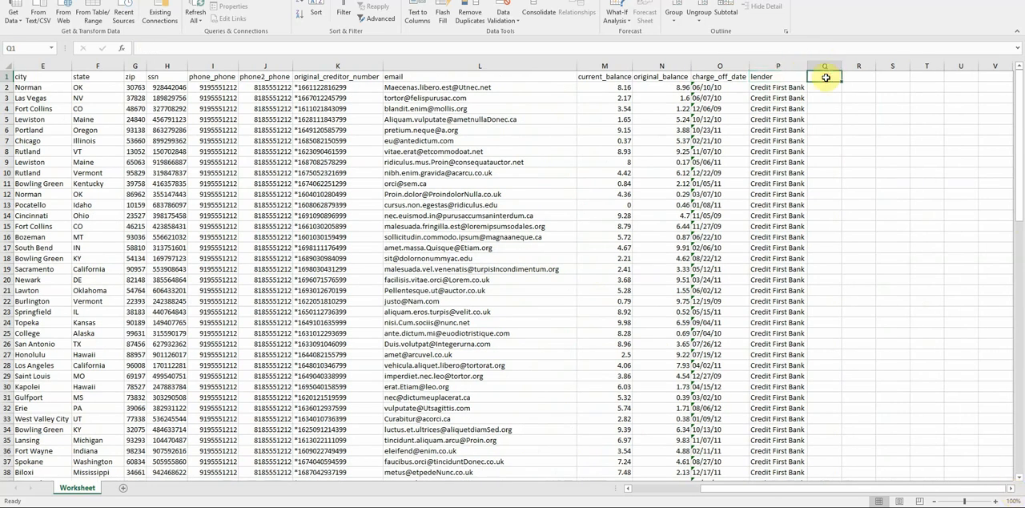
type("other")
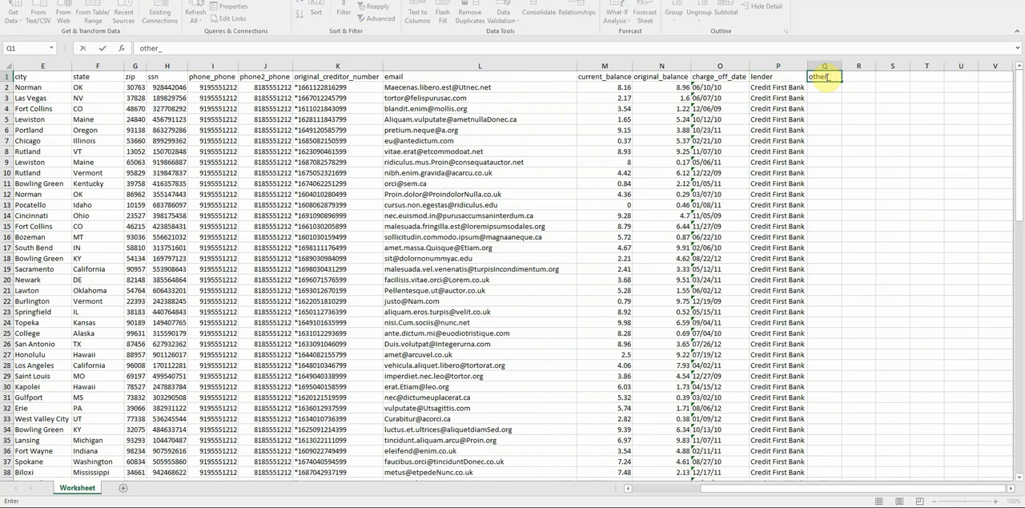
type("_ReferenceName")
key("Return")
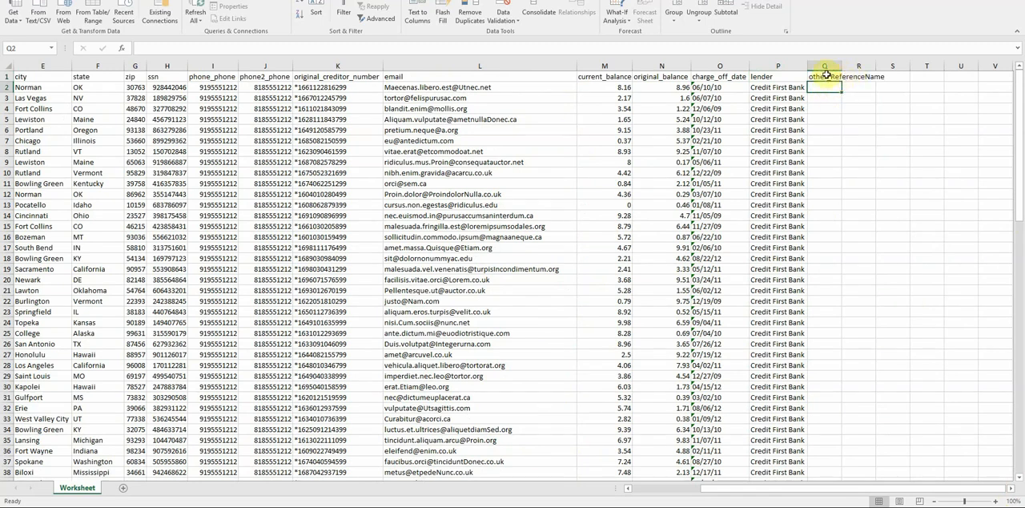
- Delete column Q containing the other_ReferenceName header and return to the first columns
left_click(825, 76)
left_click(825, 66)
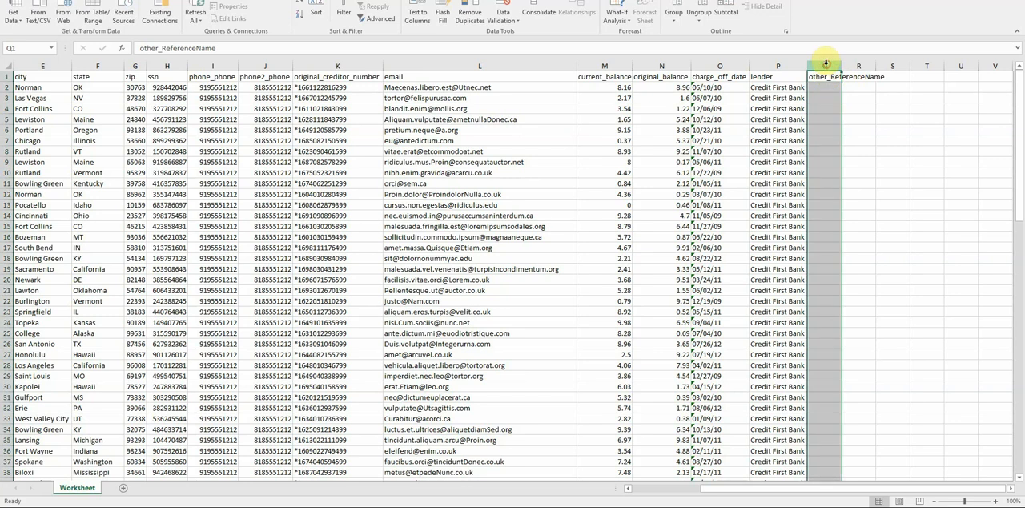
right_click(824, 66)
left_click(838, 153)
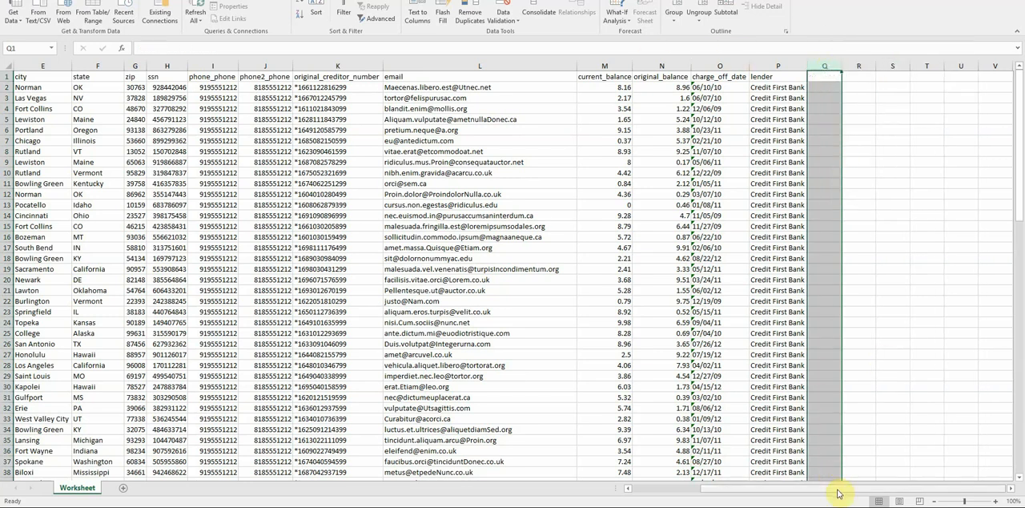
left_click_drag(842, 494, 755, 492)
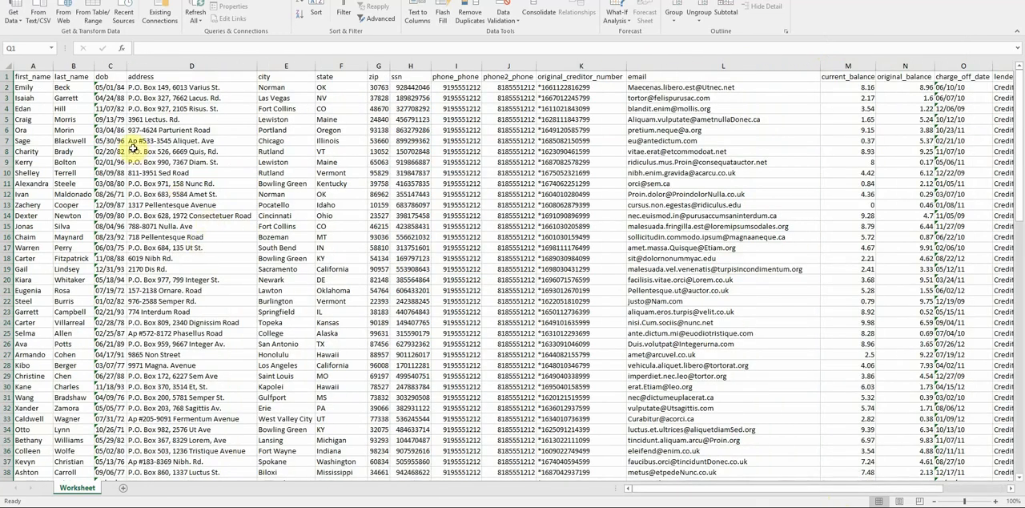
- Save the account workbook in the Downloads folder as port_demo in CSV (MS-DOS) format
left_click(6, 76)
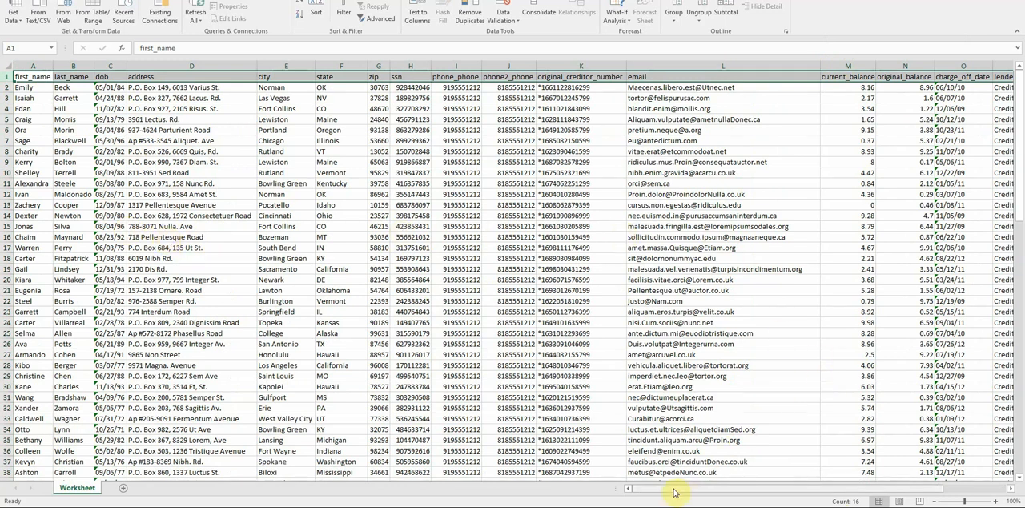
left_click(571, 87)
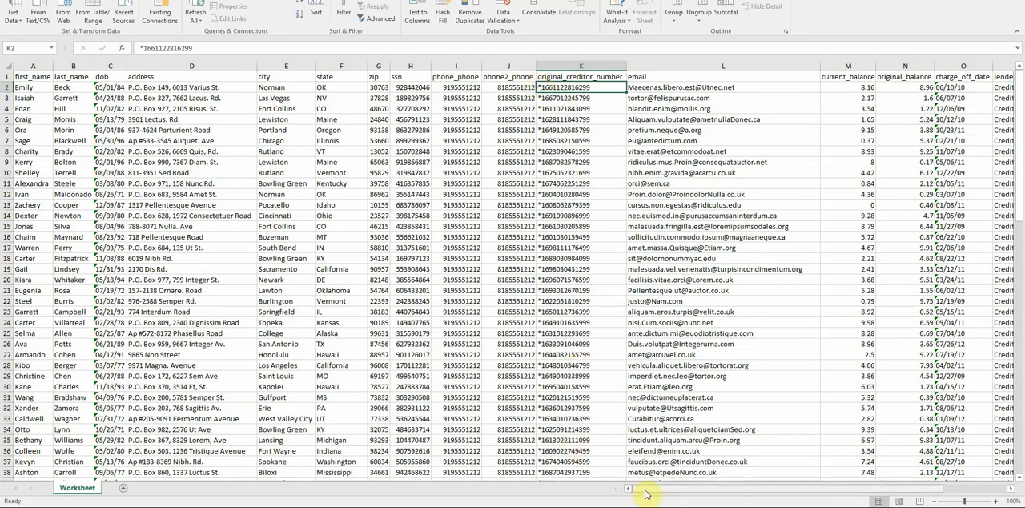
mouse_move(645, 493)
left_mouse_down()
mouse_move(741, 493)
mouse_move(633, 492)
left_mouse_up()
left_click(13, 1)
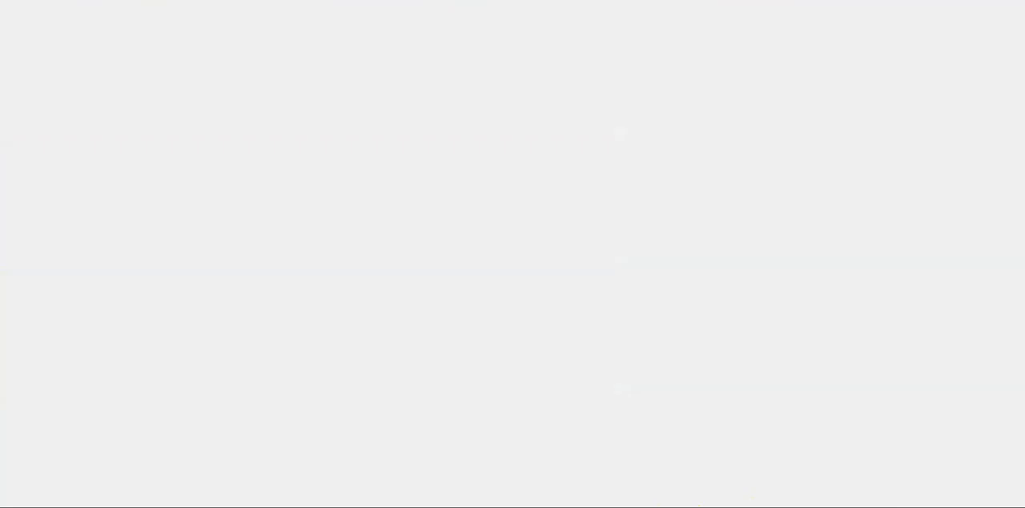
left_click(37, 86)
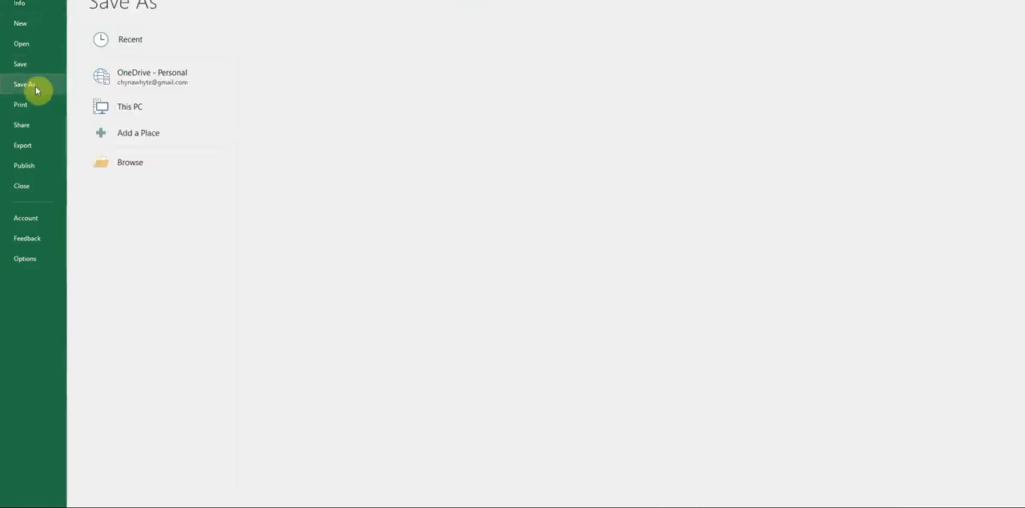
left_click(308, 62)
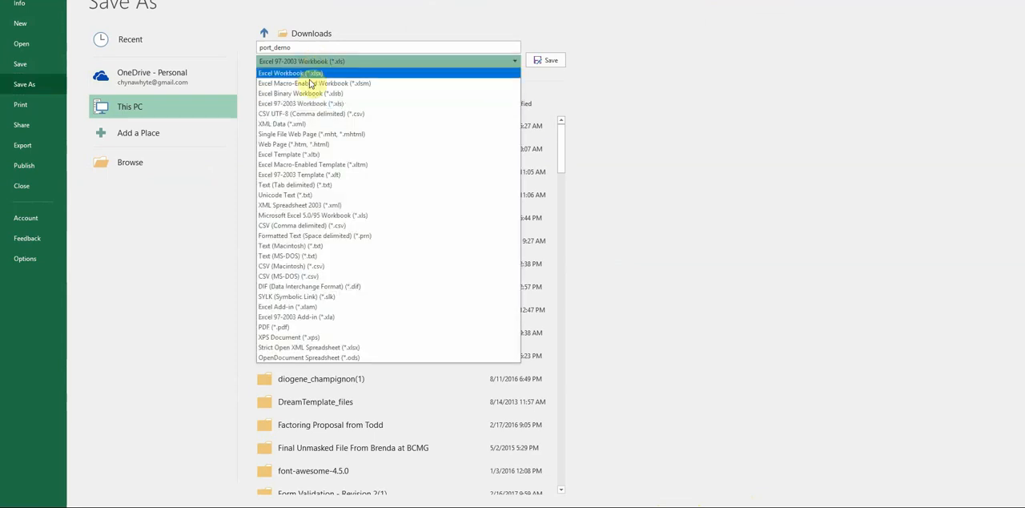
left_click(302, 277)
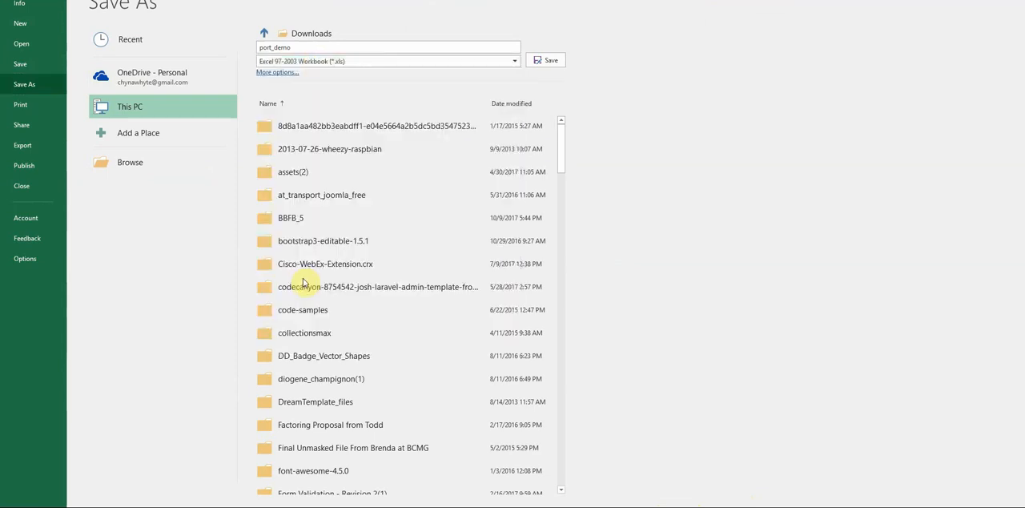
left_click(547, 63)
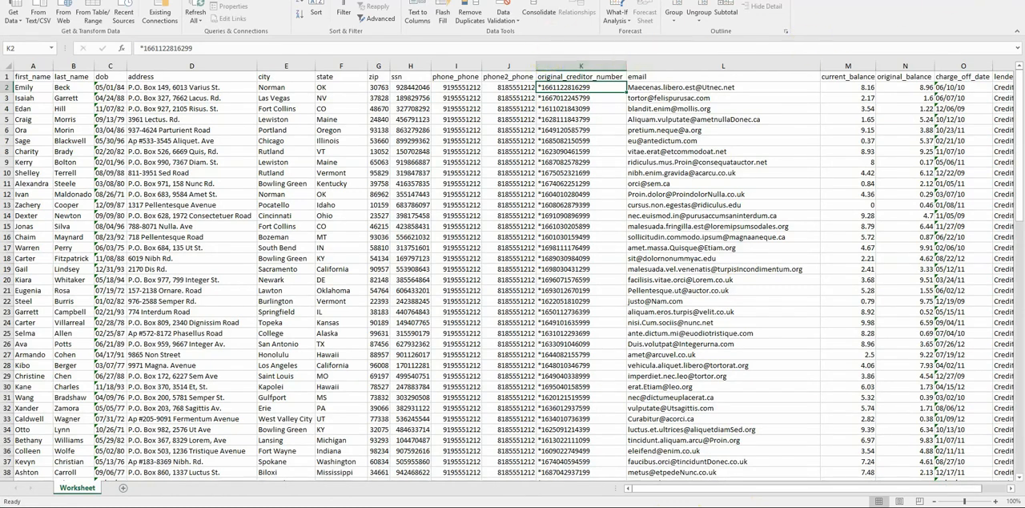
- Select the whole current_balance column to read its total
left_click_drag(520, 0, 581, 0)
left_click_drag(673, 487, 744, 487)
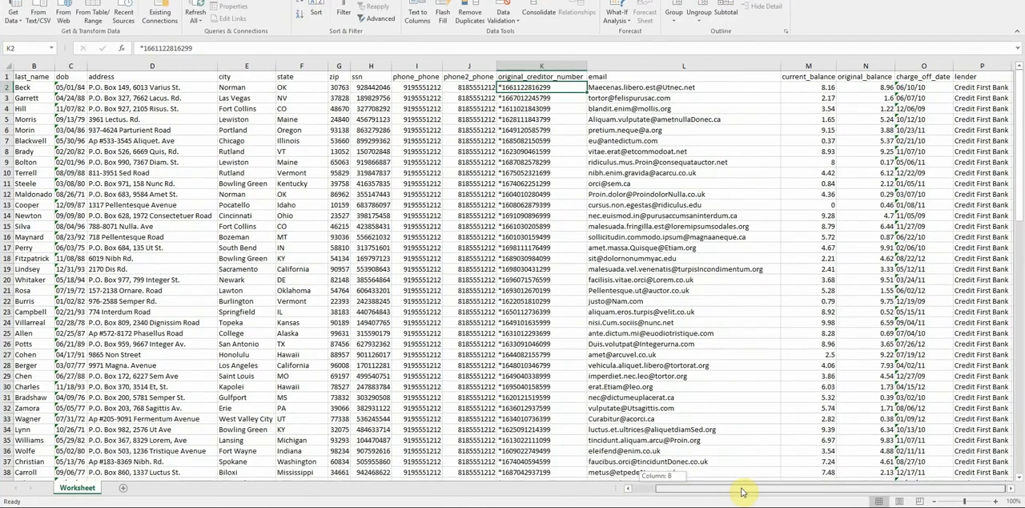
left_click(807, 65)
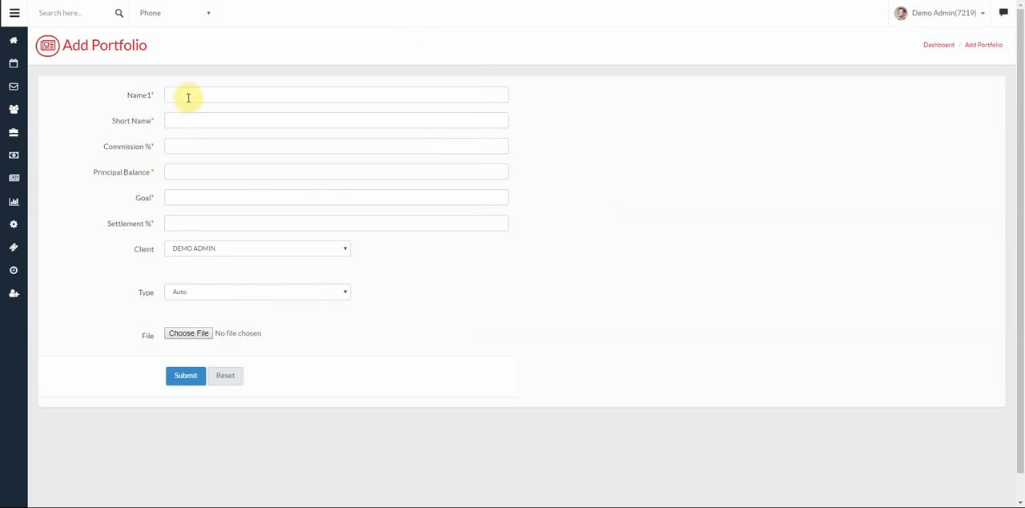
- In SecureCRM's Add Portfolio form, enter the name Credit First Bank, short name CFB and commission 100%
left_click(189, 94)
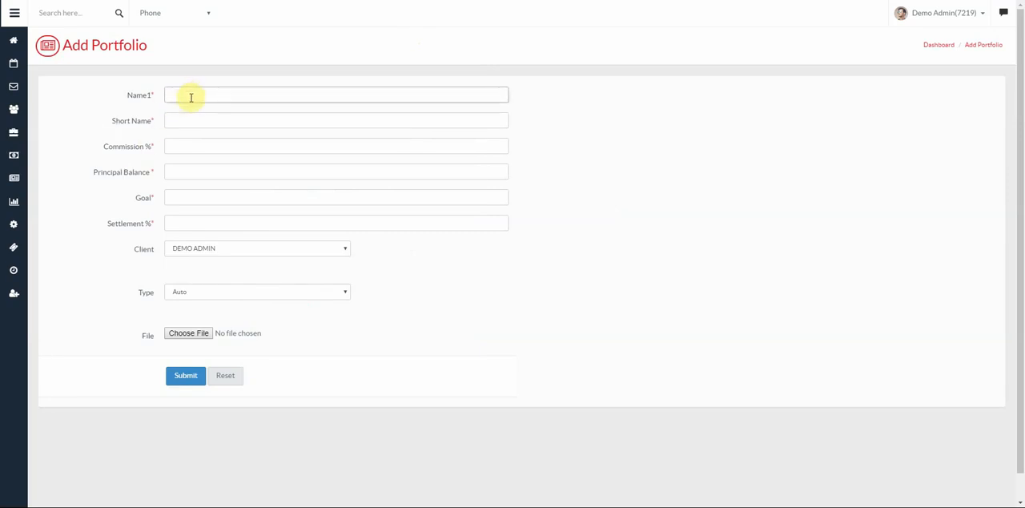
type("Credit First Bank")
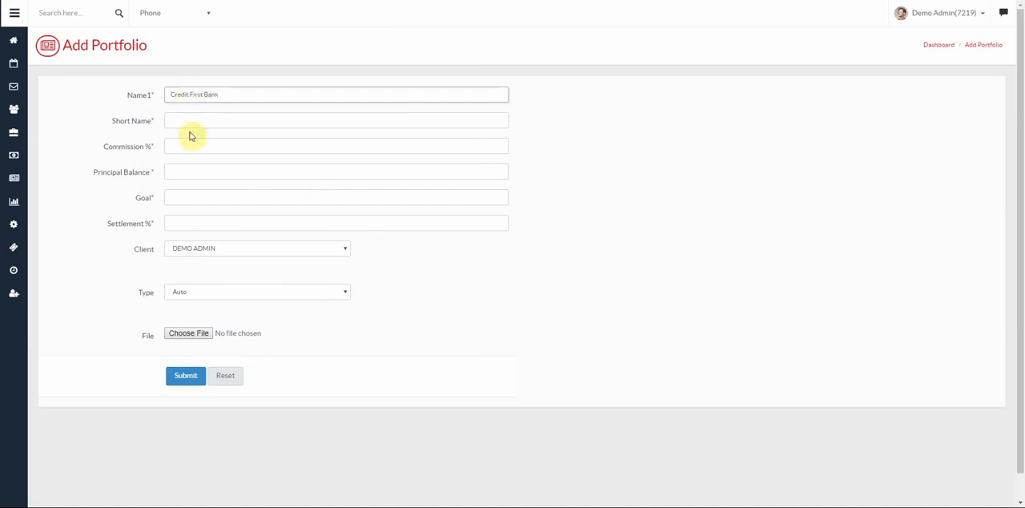
left_click(196, 130)
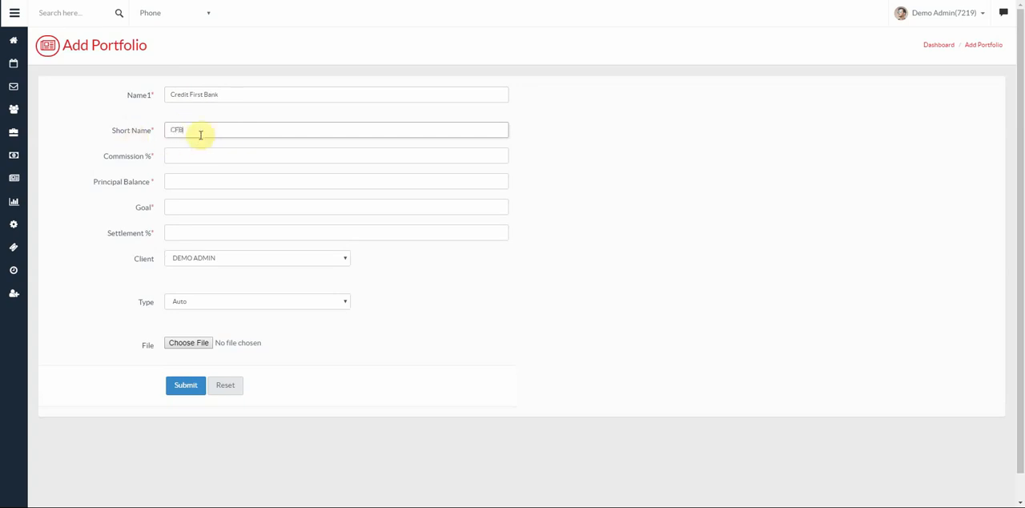
left_click(184, 157)
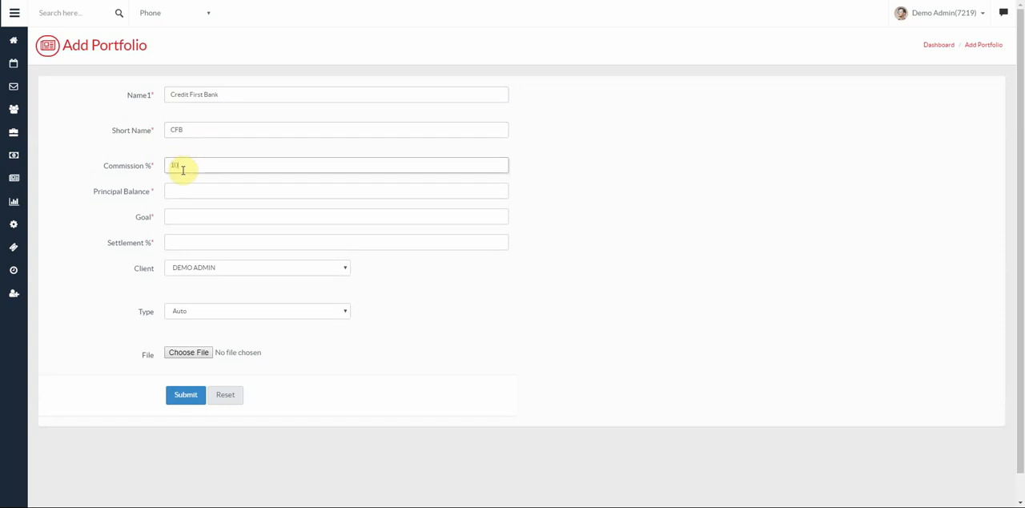
- Set the portfolio's principal balance and goal to 537.45 each and its settlement percentage to 85
left_click(183, 192)
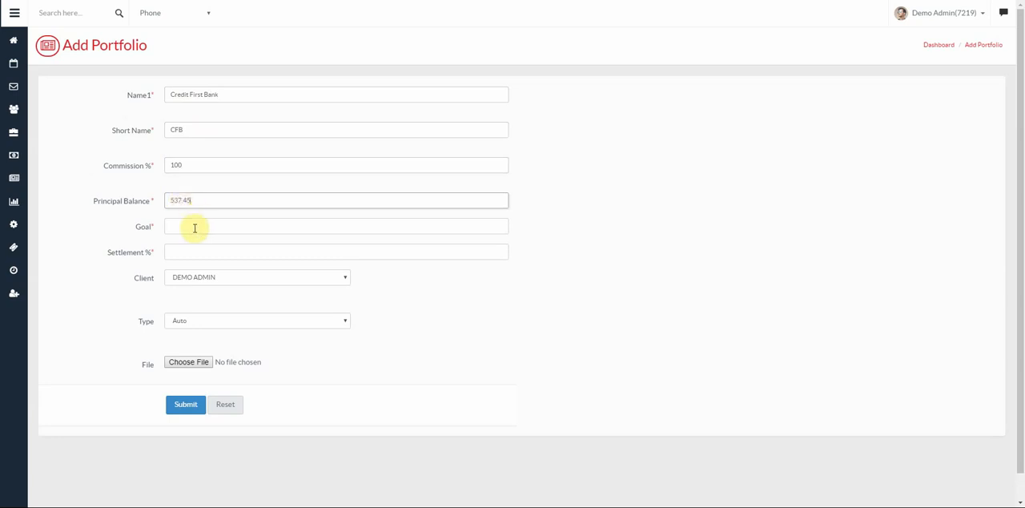
left_click(184, 227)
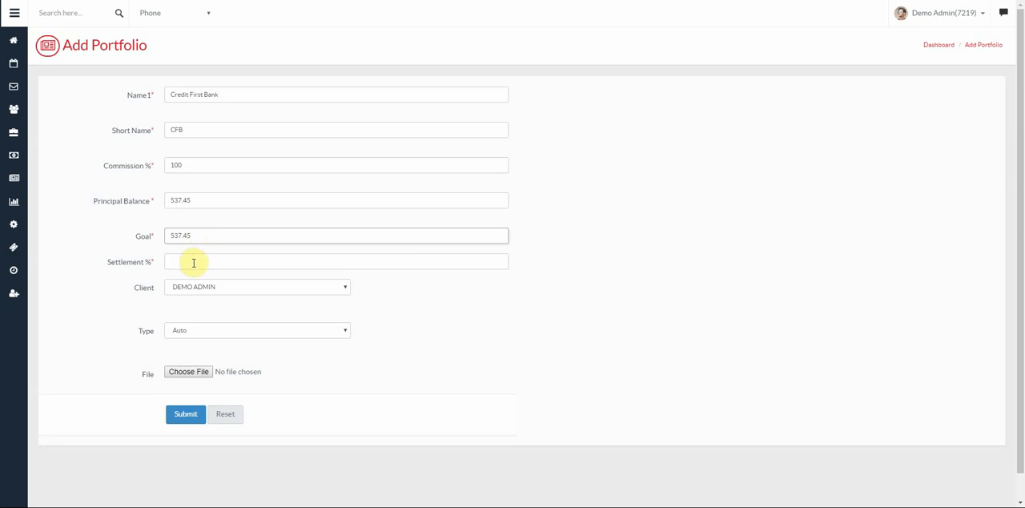
left_click(193, 263)
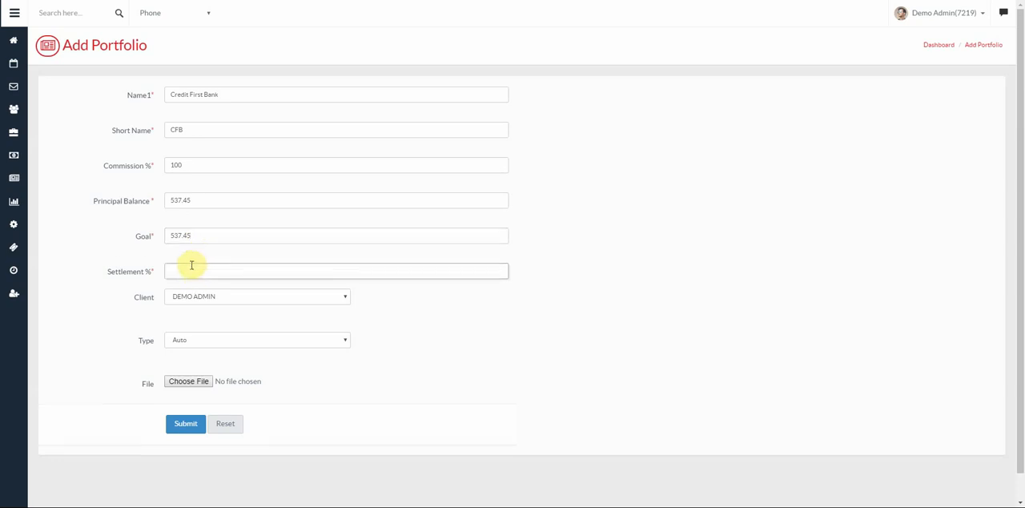
type("85")
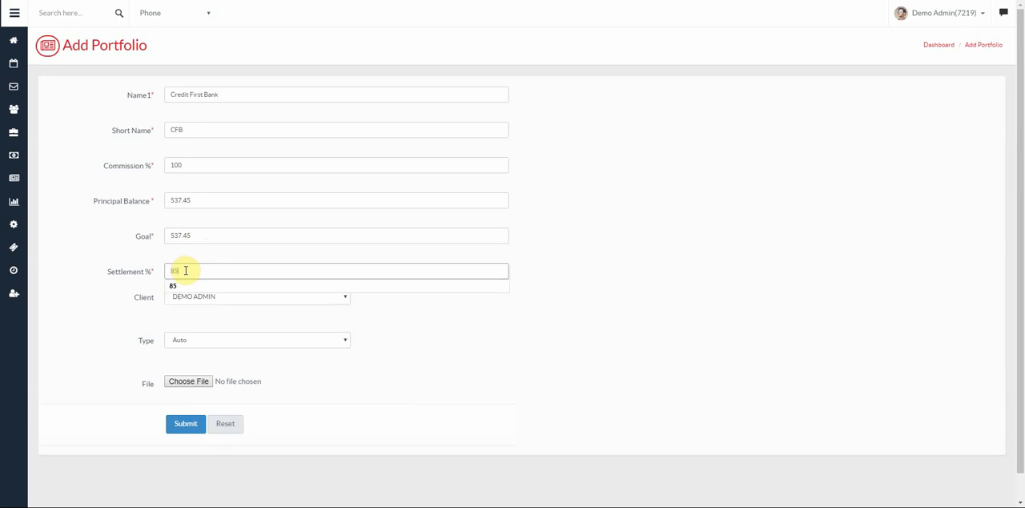
- Choose DEMO ADMIN as the portfolio's client and Credit Card as its type
left_click(199, 309)
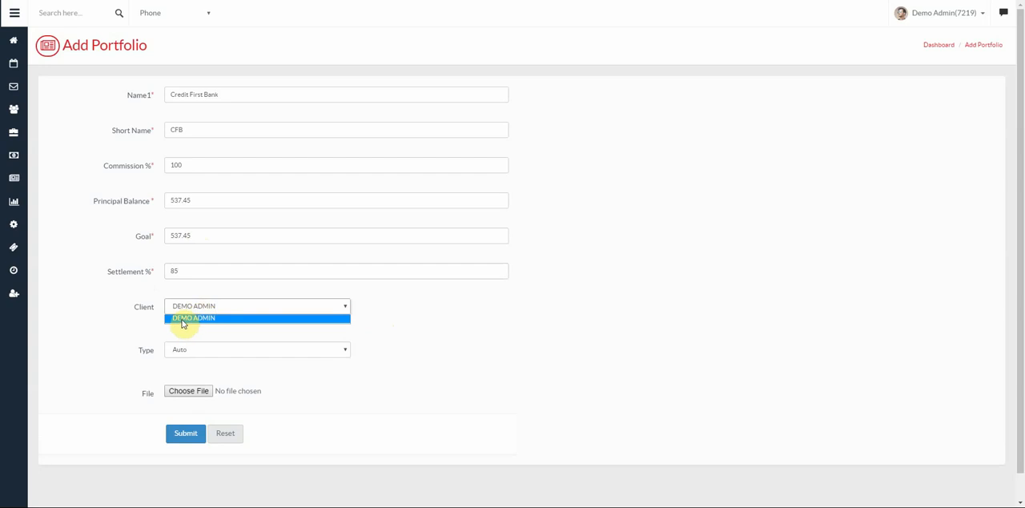
left_click(182, 320)
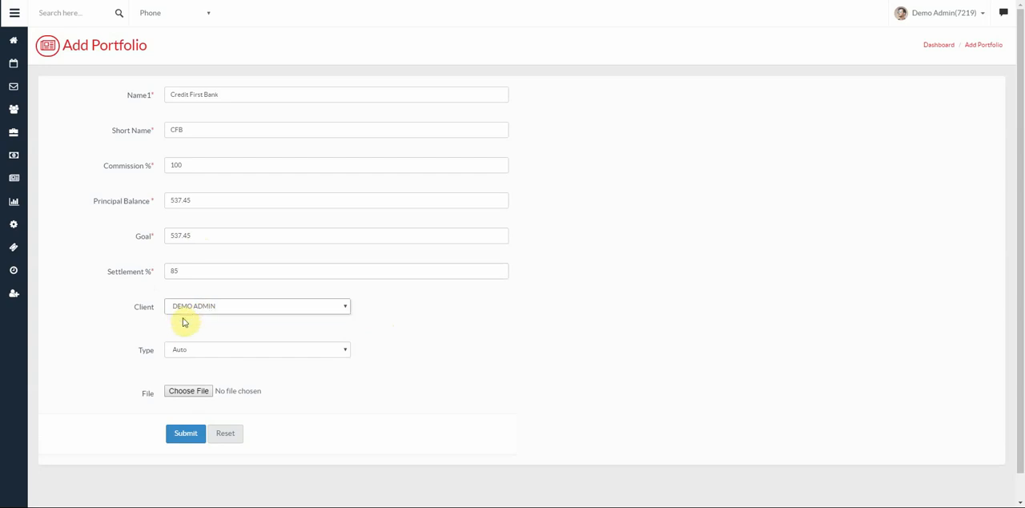
left_click(248, 352)
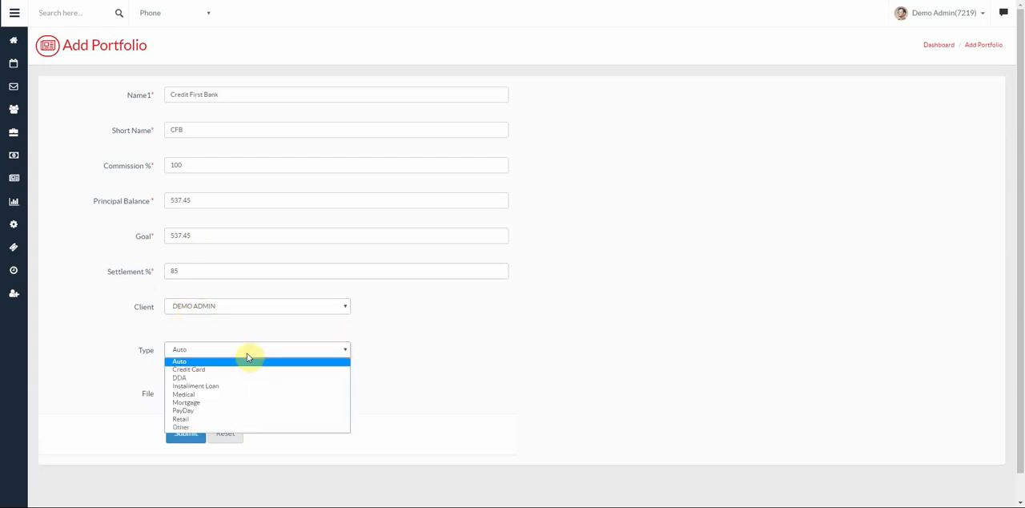
left_click(197, 371)
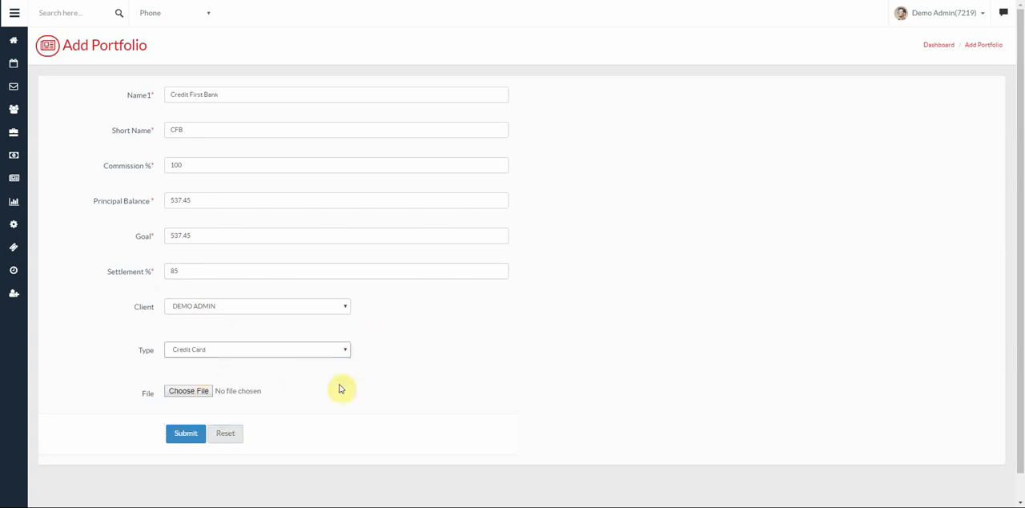
- Attach port_demo.csv from the Downloads folder to the portfolio and submit the form
left_click(193, 395)
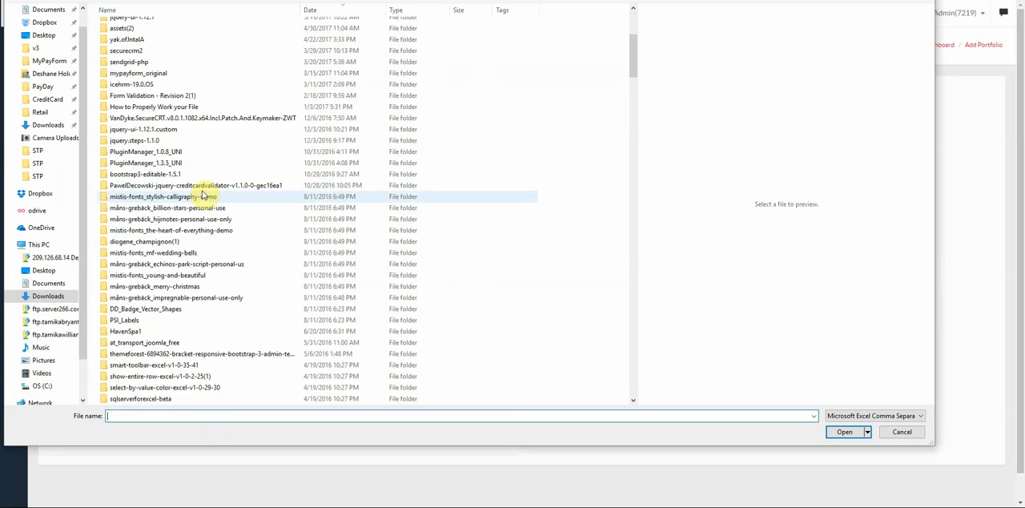
scroll(202, 196, "down", 20)
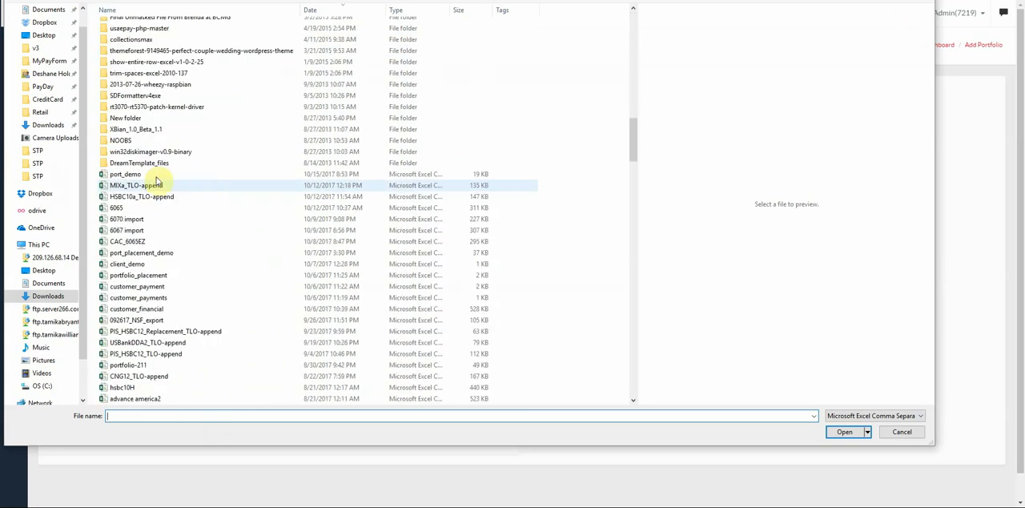
left_click(128, 174)
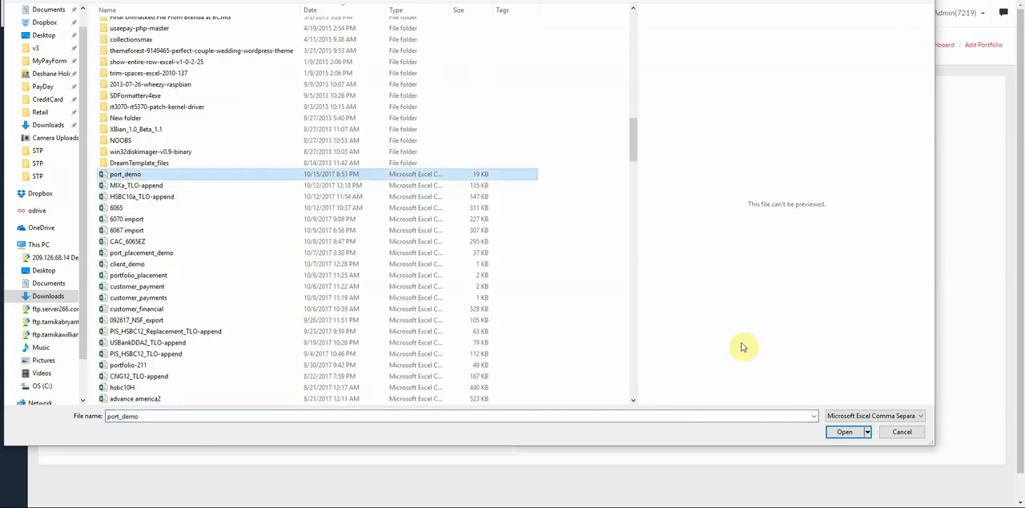
left_click(844, 431)
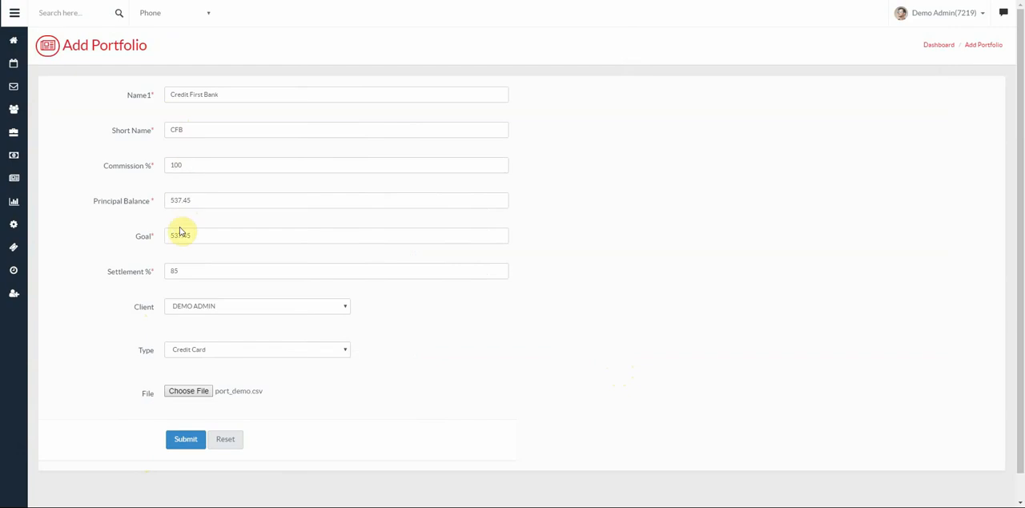
left_click(183, 441)
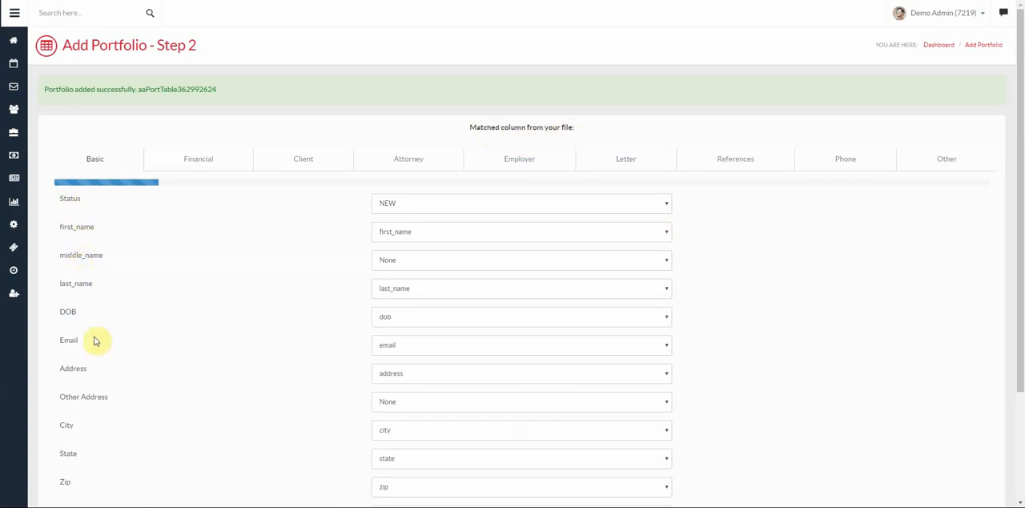
- Review the Basic column matches and the file columns available for middle_name and County, leaving both set to None
scroll(103, 418, "down", 1)
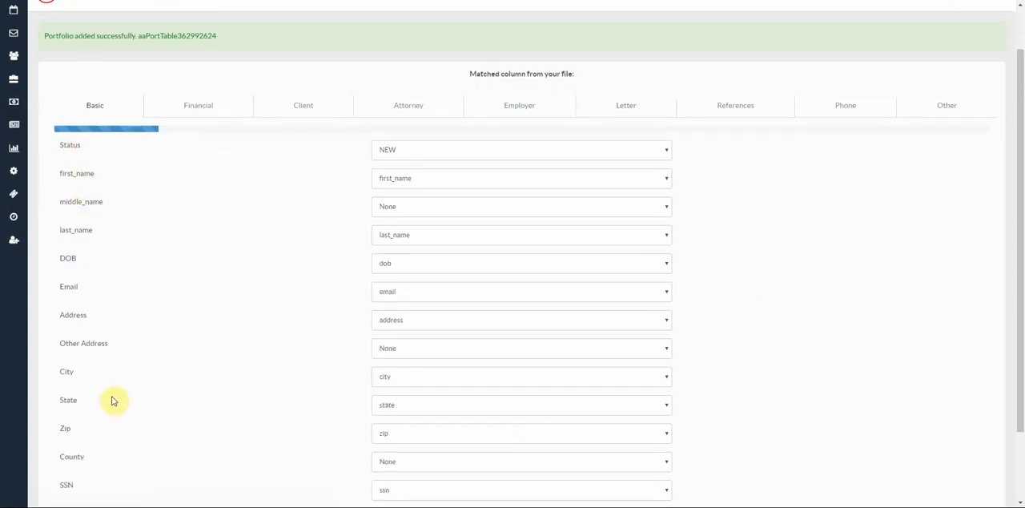
scroll(112, 401, "up", 1)
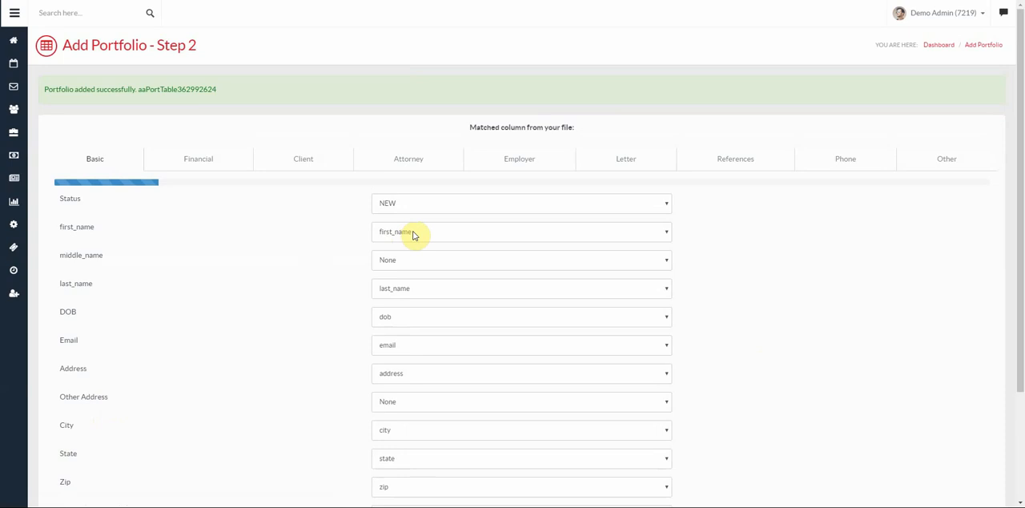
scroll(414, 235, "down", 1)
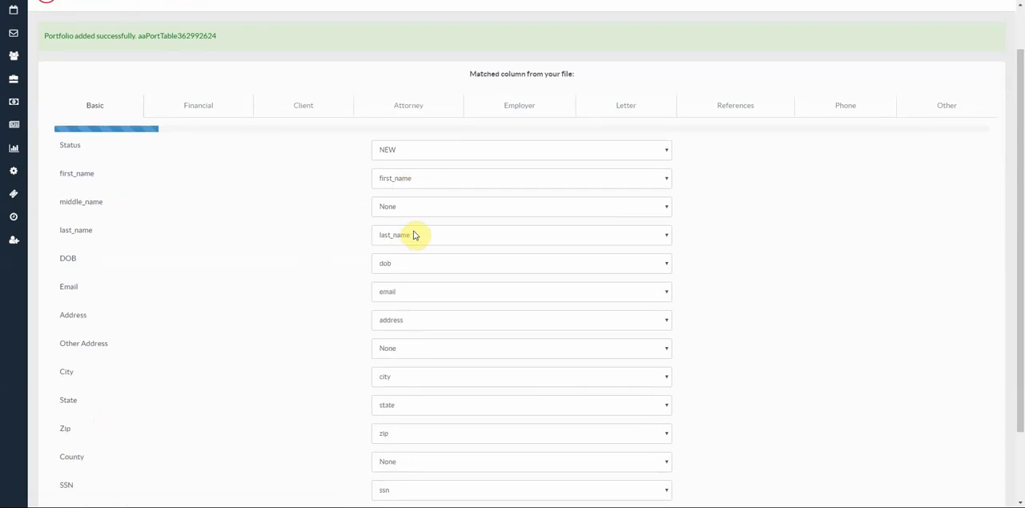
scroll(407, 189, "down", 1)
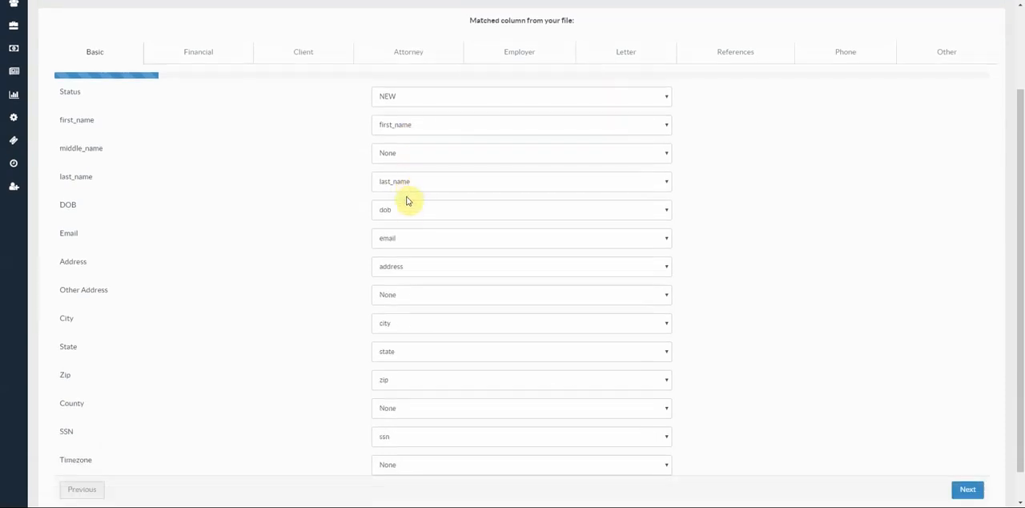
scroll(403, 353, "down", 1)
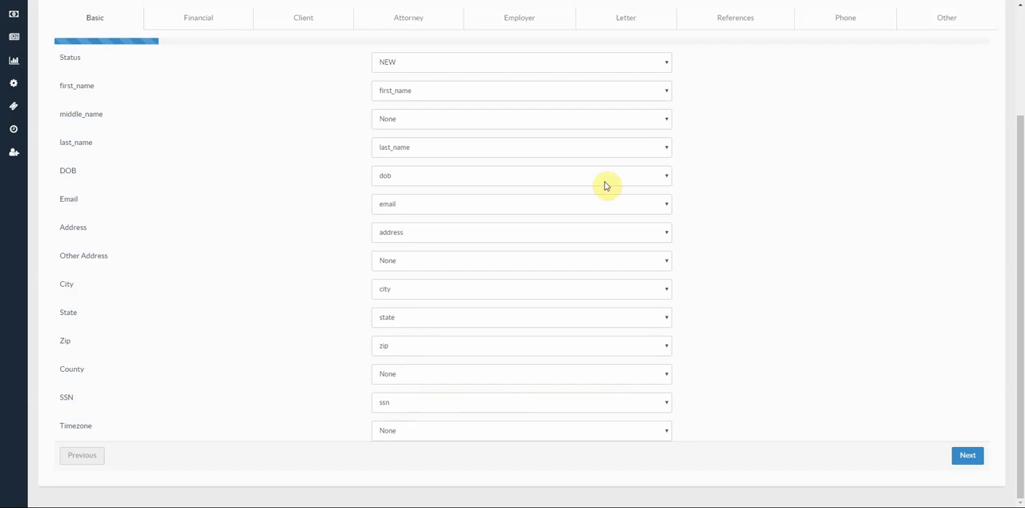
left_click(448, 126)
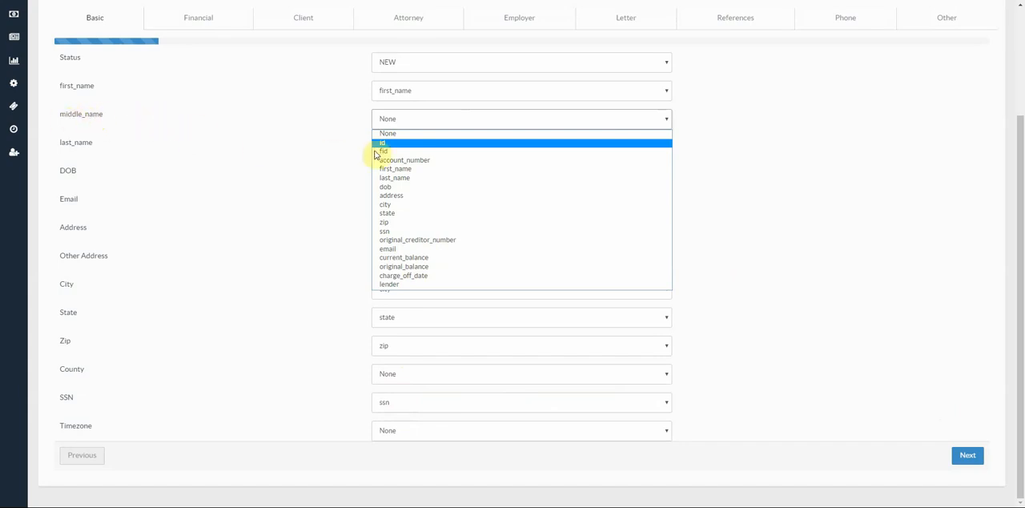
left_click(403, 120)
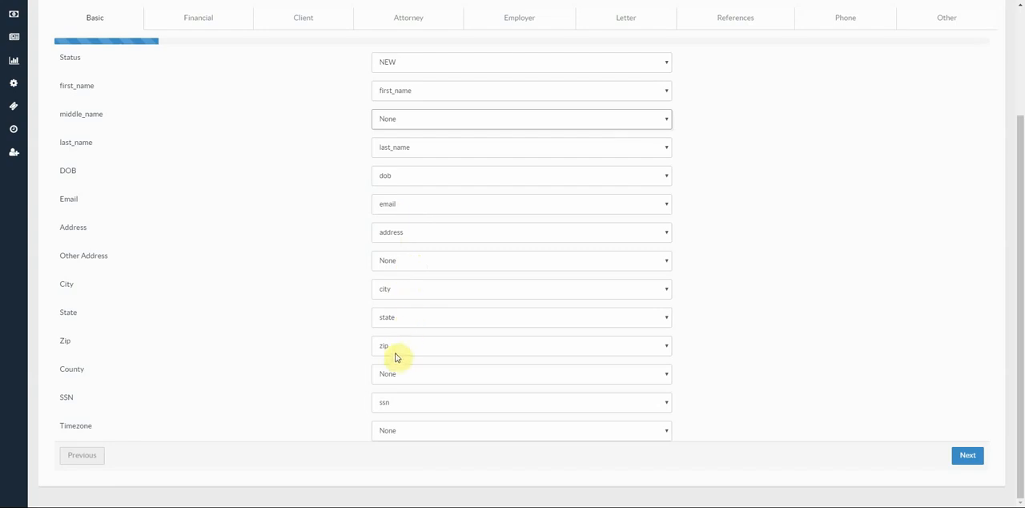
left_click(403, 381)
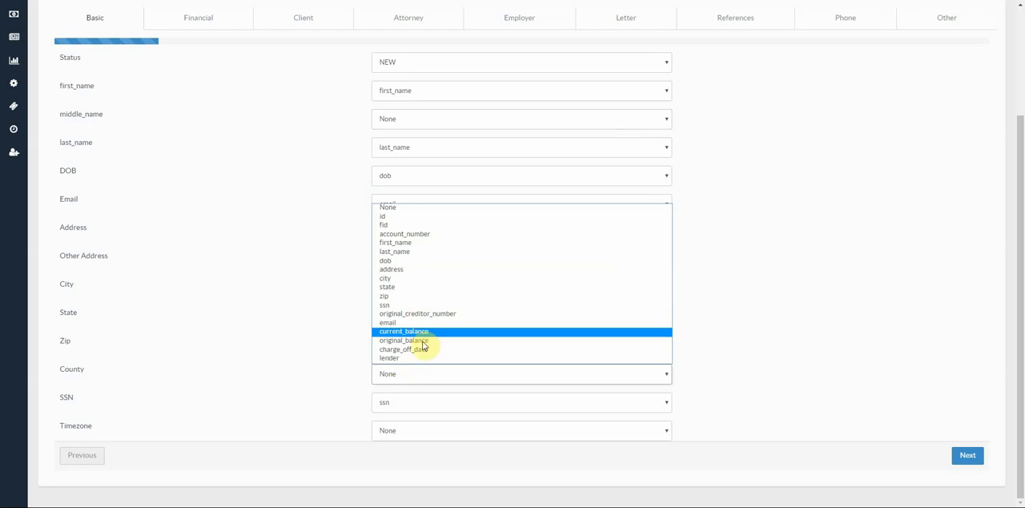
left_click(403, 383)
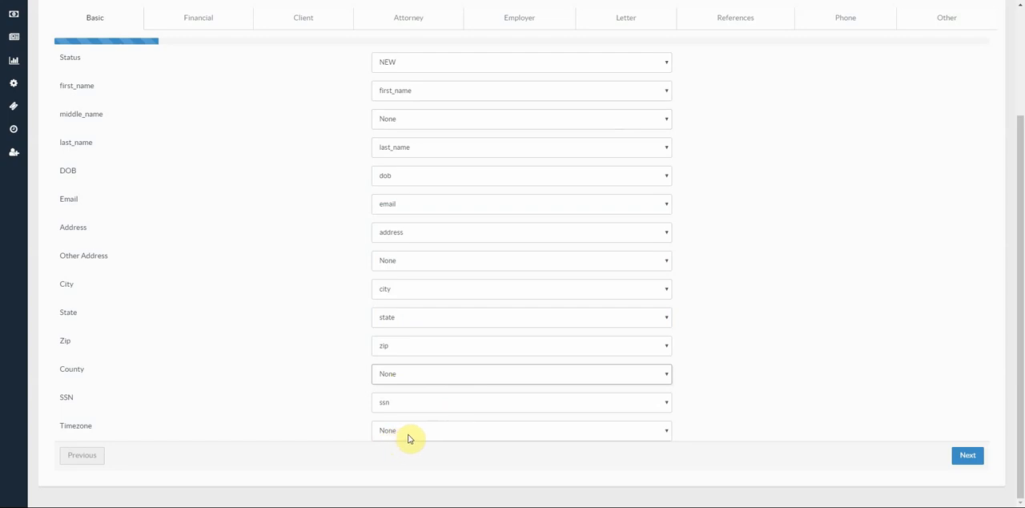
- Match the Financial field contract_date to the file's charge_off_date column and check the remaining Financial matches
left_click(969, 457)
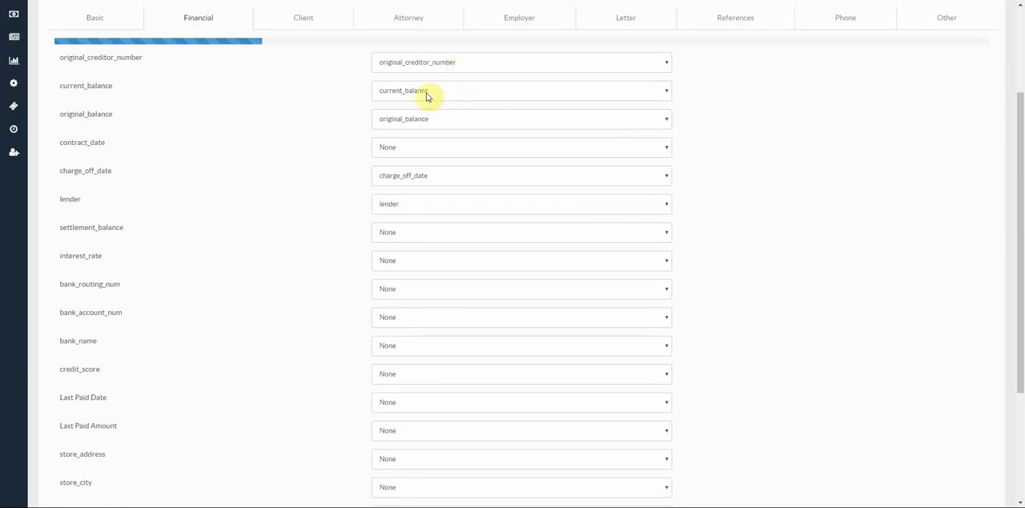
left_click(402, 155)
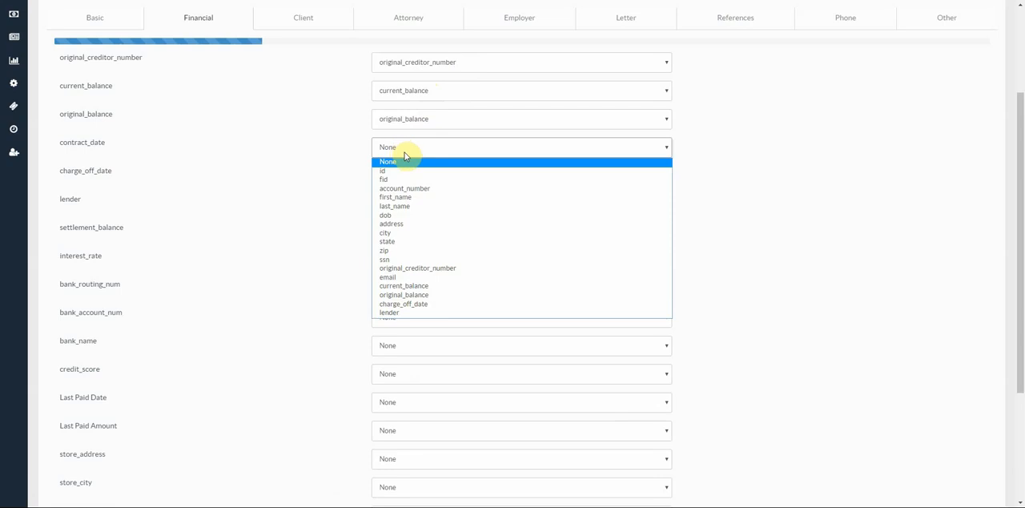
left_click(426, 311)
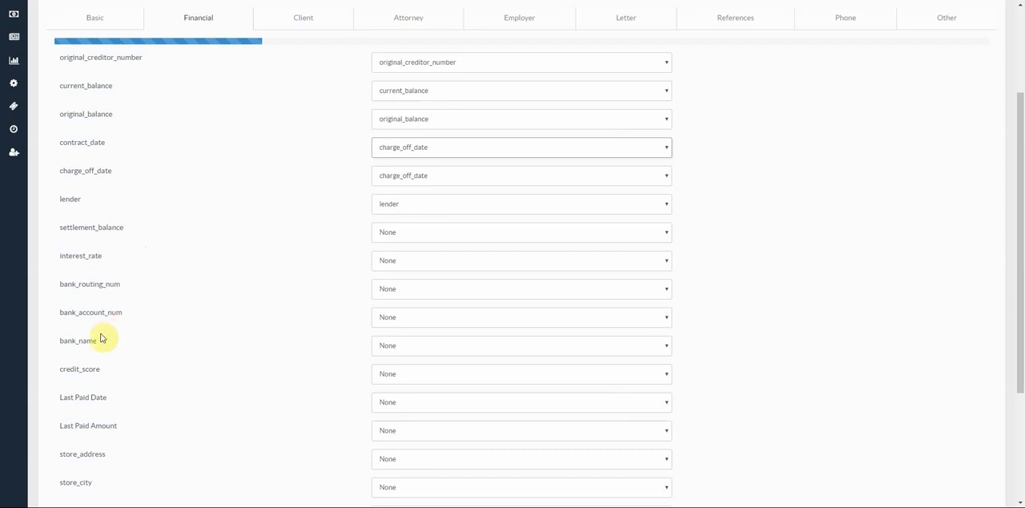
scroll(101, 374, "down", 2)
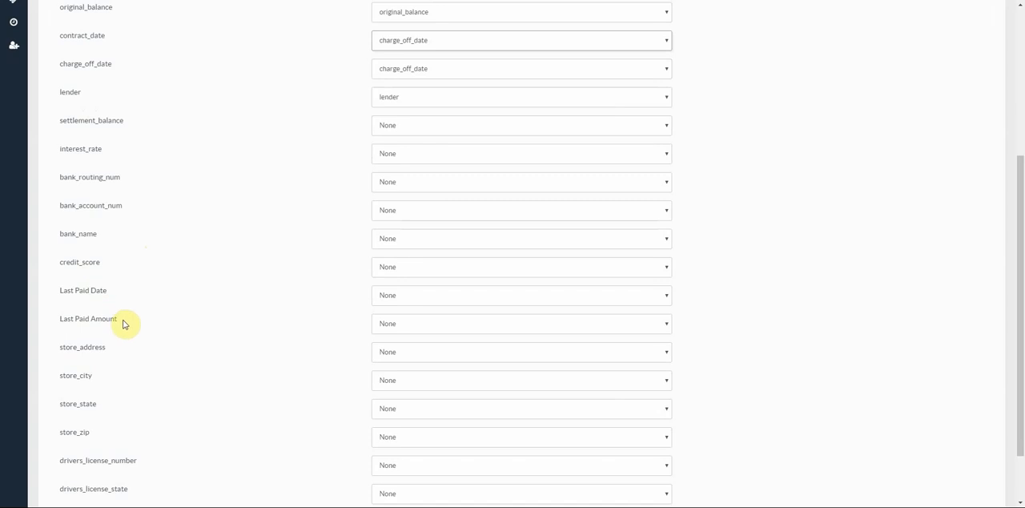
scroll(124, 322, "down", 2)
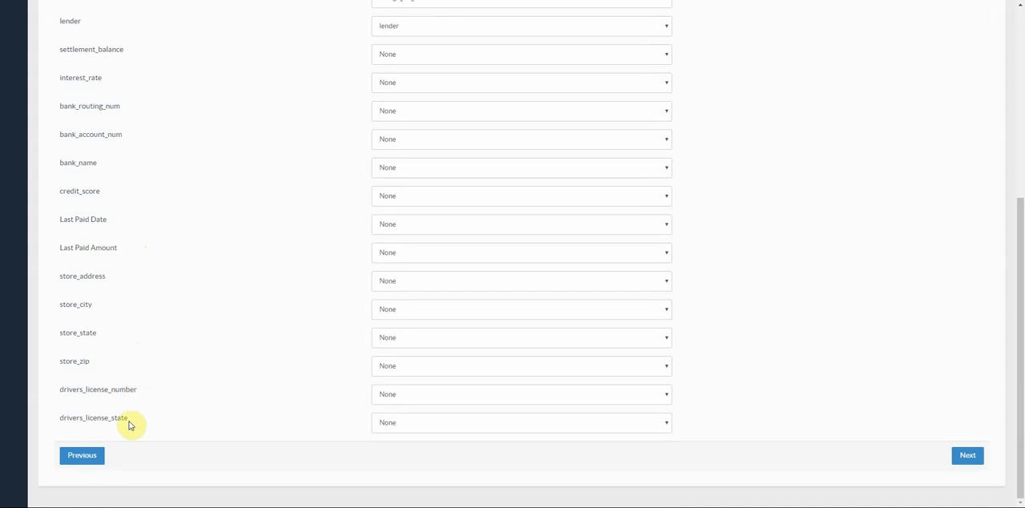
scroll(435, 373, "up", 1)
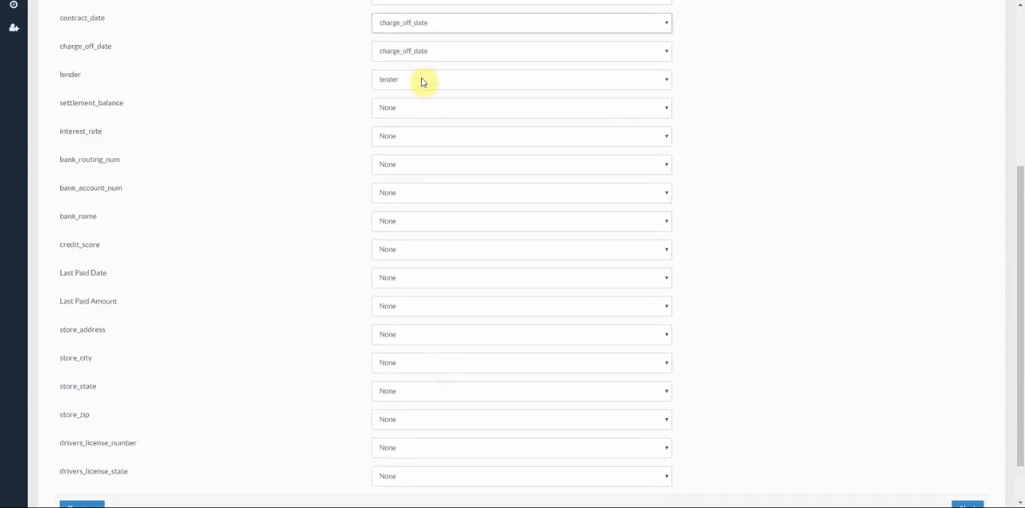
scroll(418, 214, "down", 1)
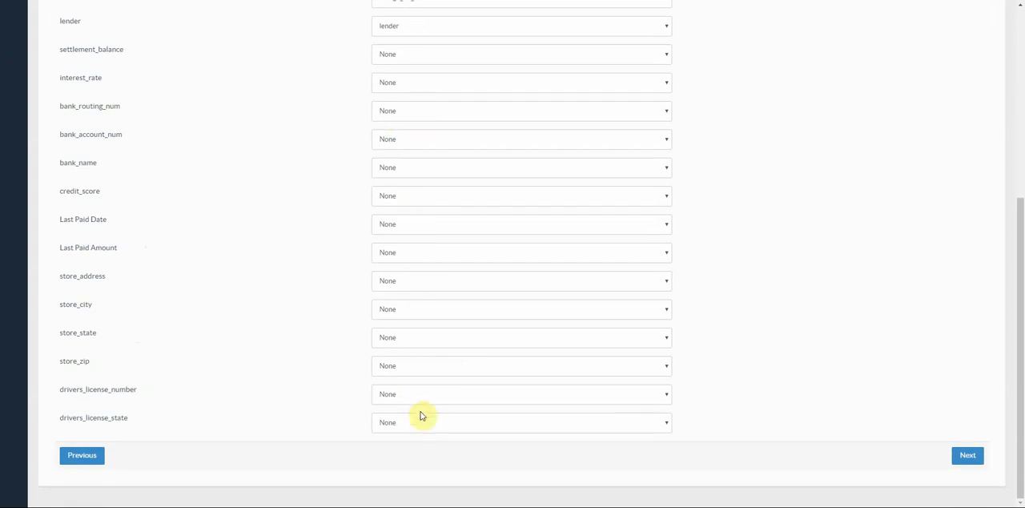
- Review the column matches for the Client, Attorney, Employer, Letter, References and Phone sections, including the _phone suffix of the phone columns
left_click(968, 455)
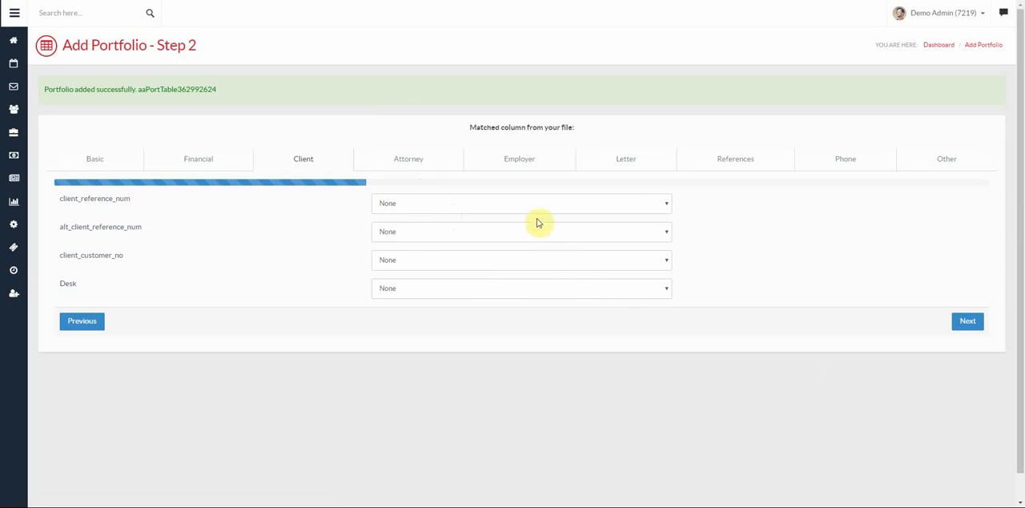
left_click(410, 160)
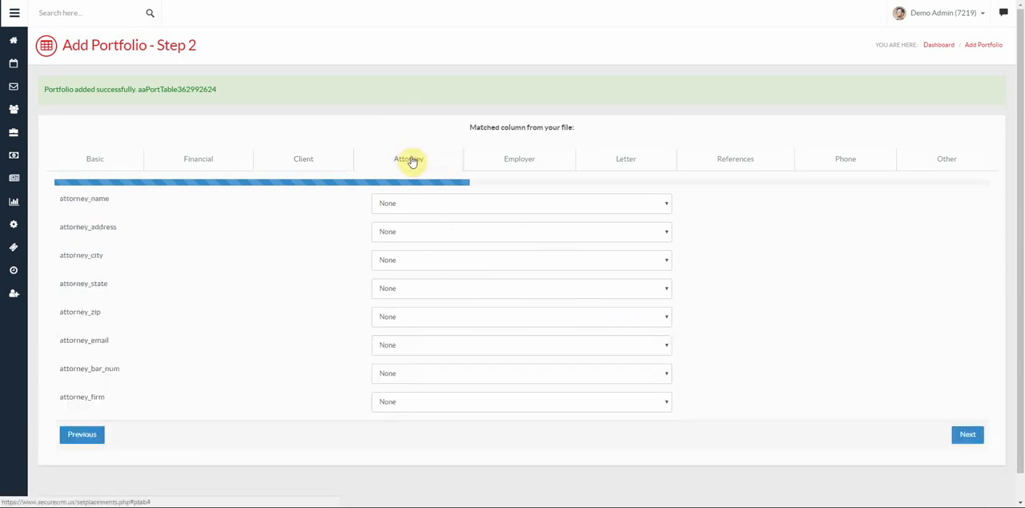
left_click(518, 164)
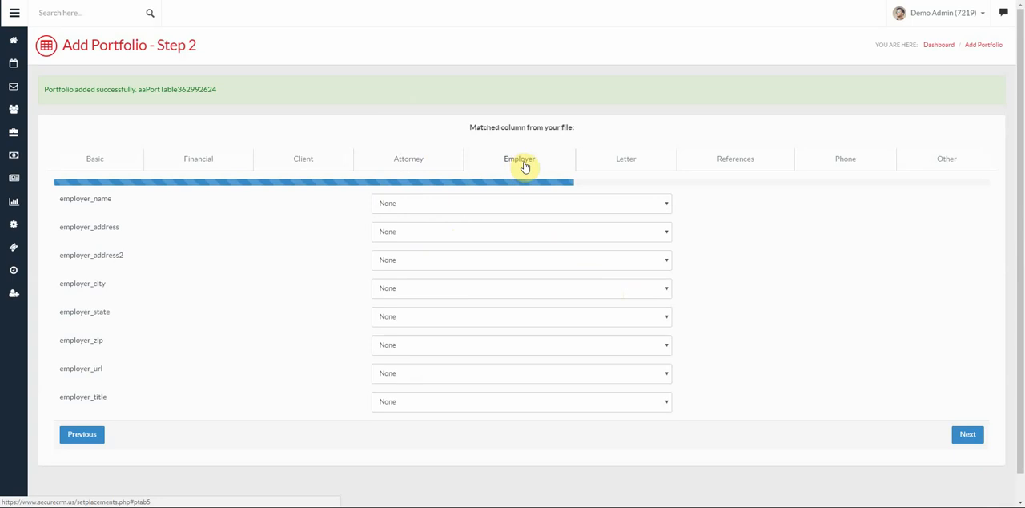
left_click(623, 168)
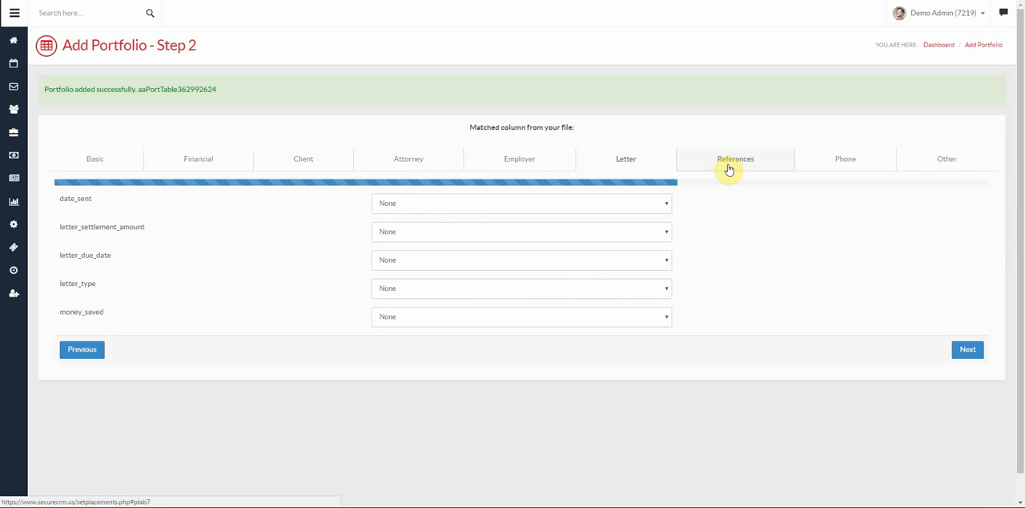
left_click(760, 165)
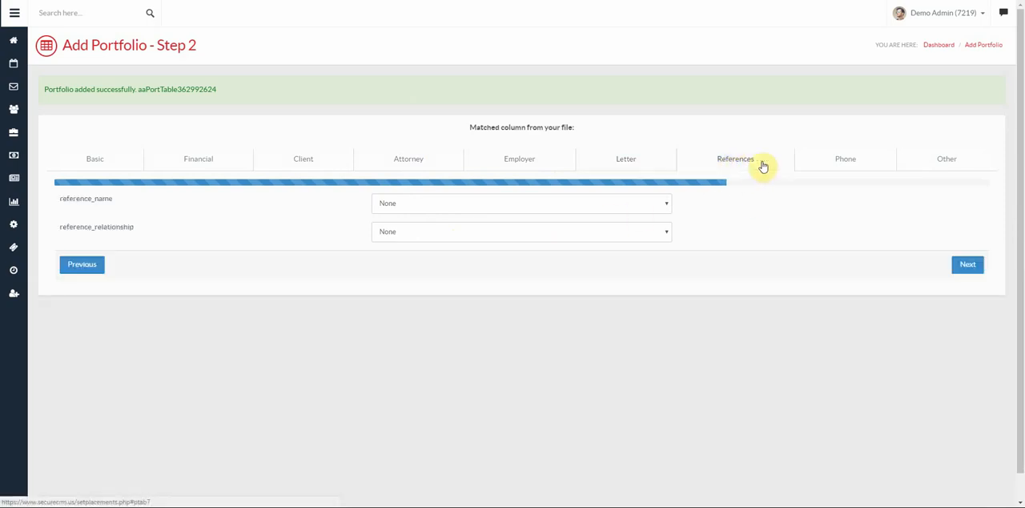
left_click(845, 167)
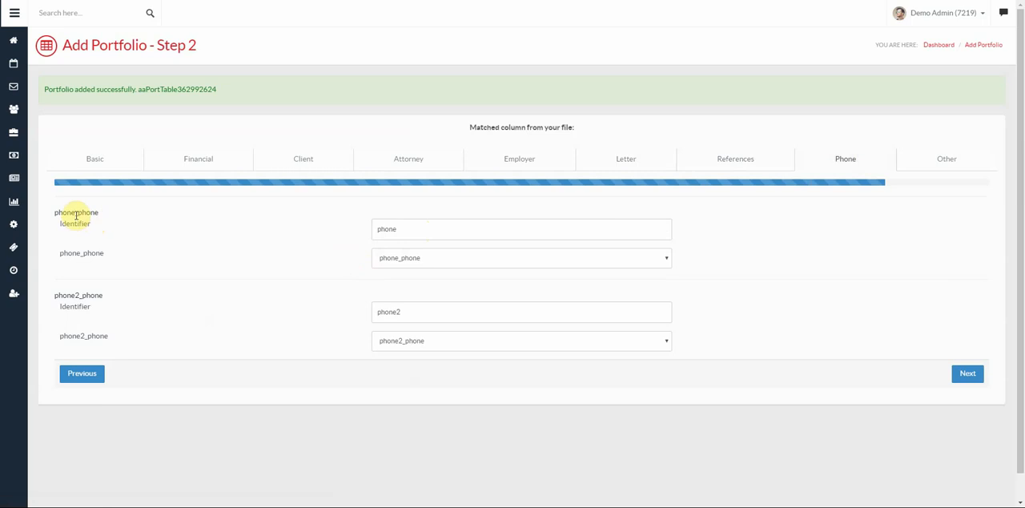
left_click_drag(77, 212, 102, 211)
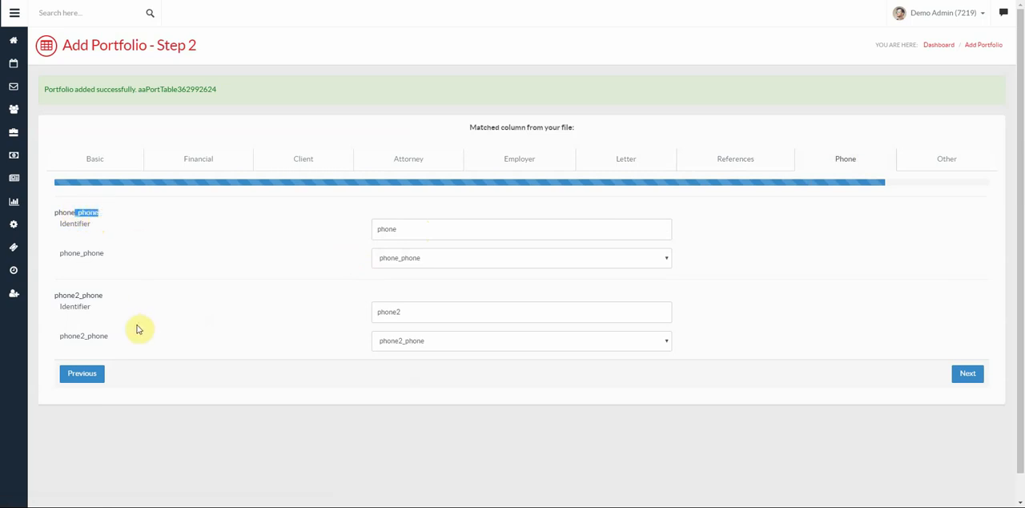
left_click_drag(80, 295, 132, 302)
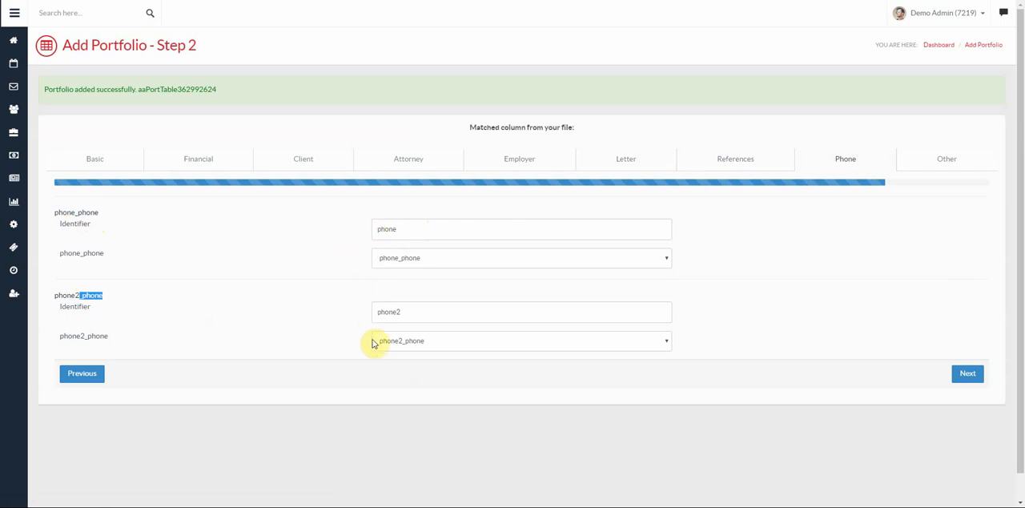
- Submit the column matches from the Other section and open the new Credit First Bank portfolio
left_click(948, 165)
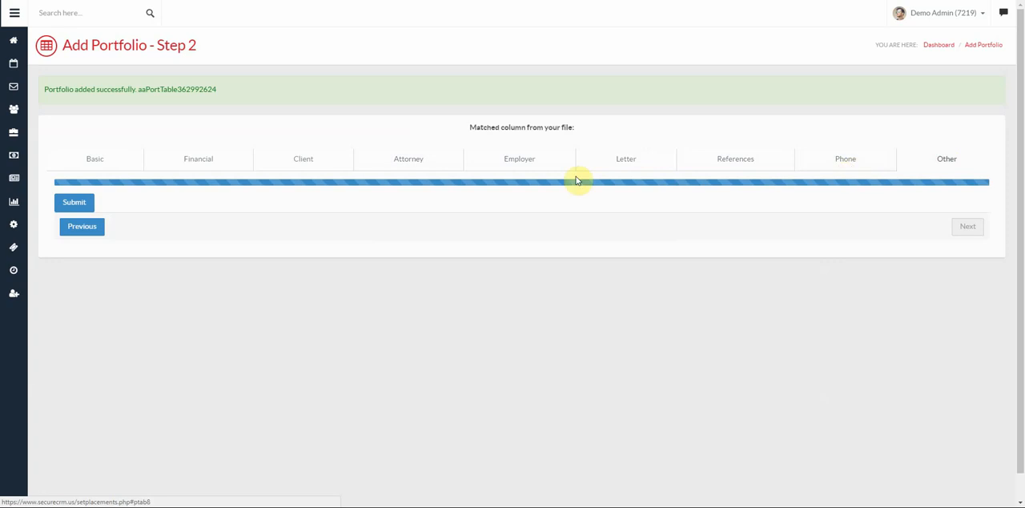
left_click(79, 206)
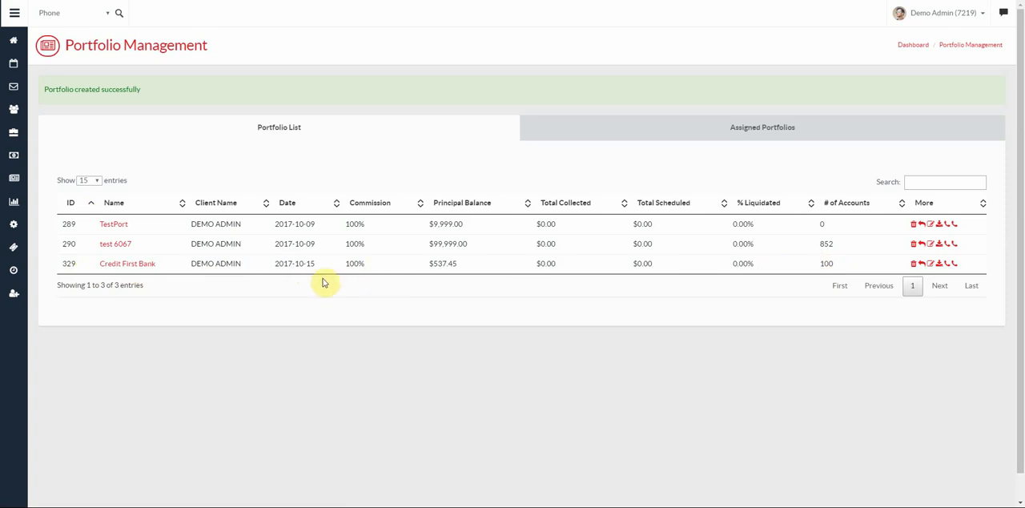
left_click(135, 265)
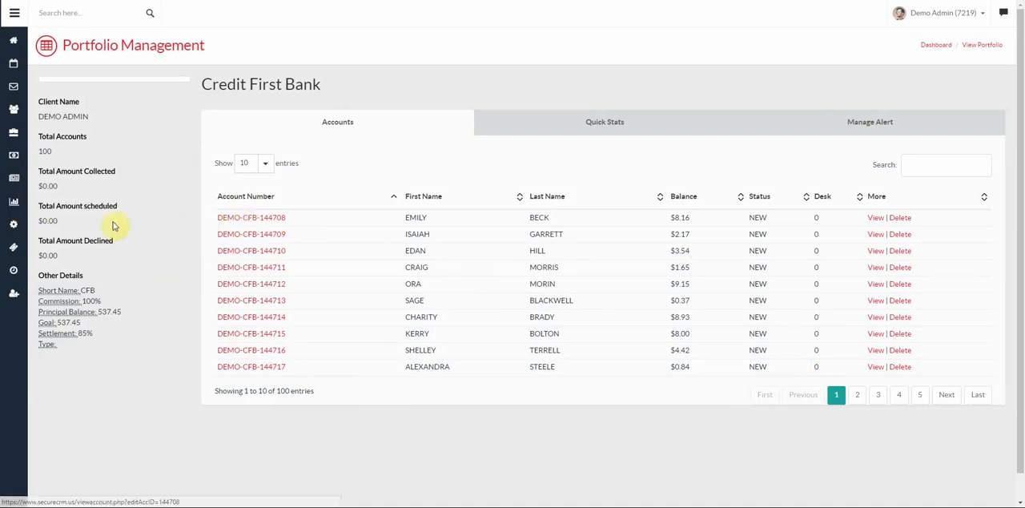
- Run a Contingency report for the client DEMO ADMIN and review its portfolio and payment sections
left_click(13, 207)
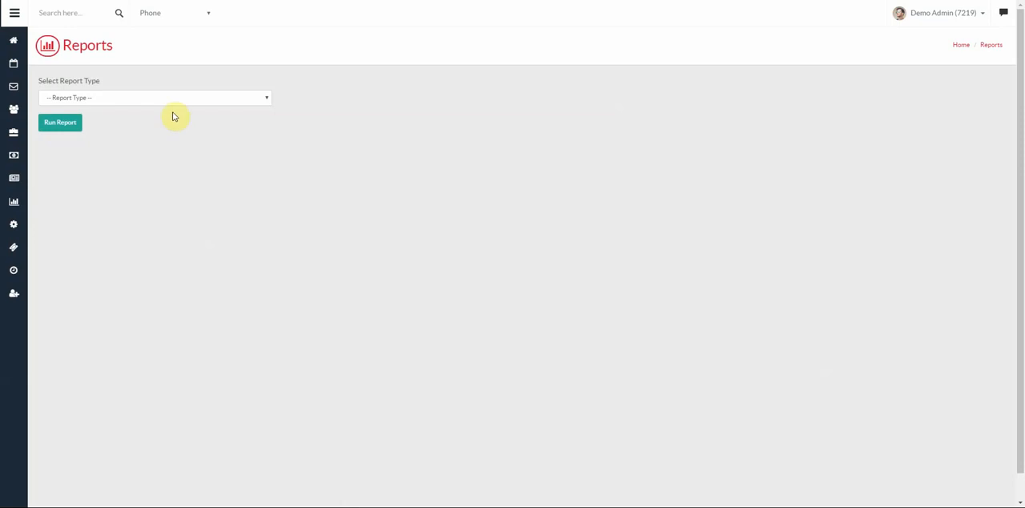
left_click(174, 103)
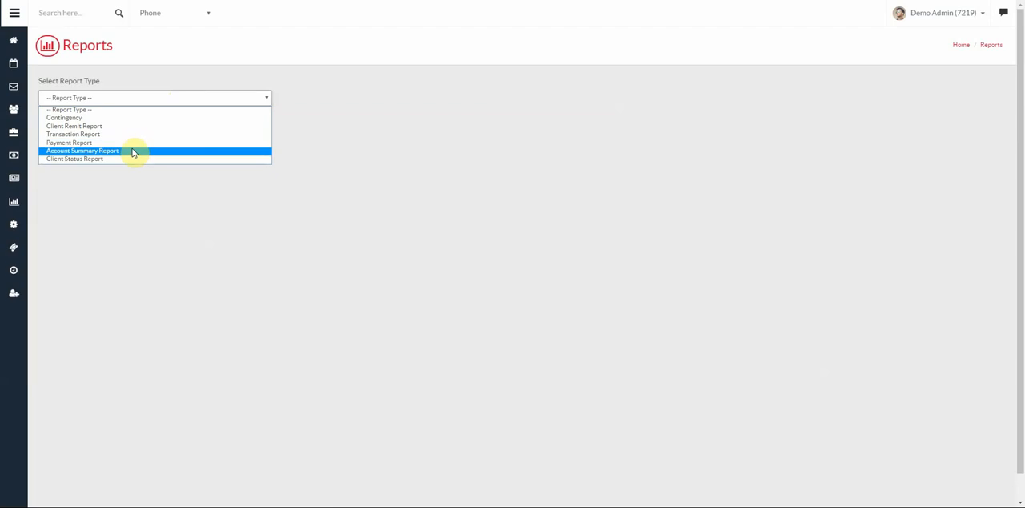
left_click(64, 120)
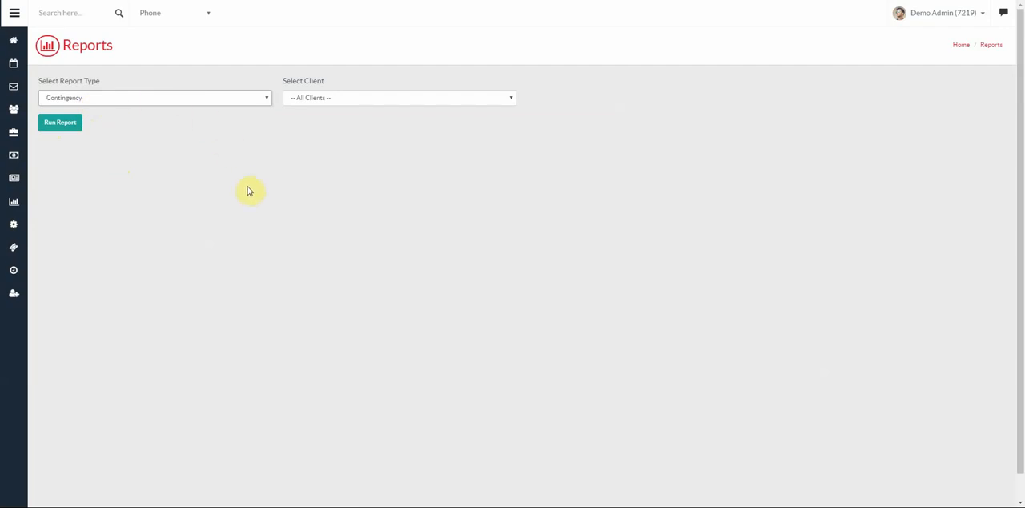
left_click(315, 100)
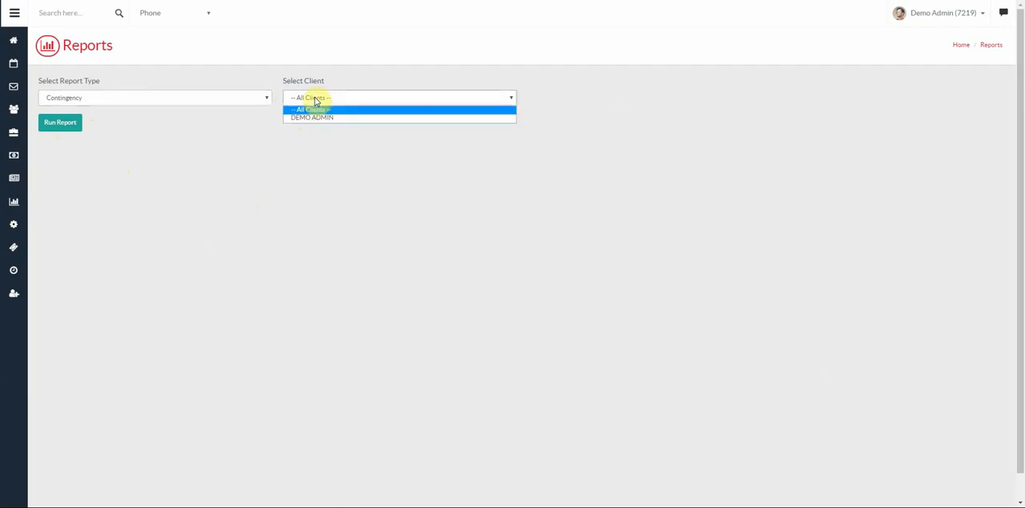
left_click(316, 119)
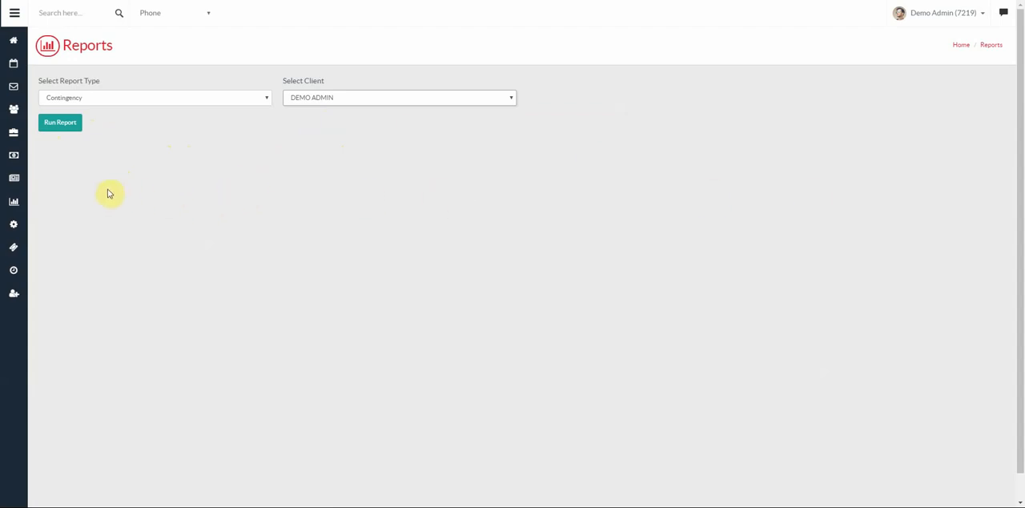
left_click(60, 126)
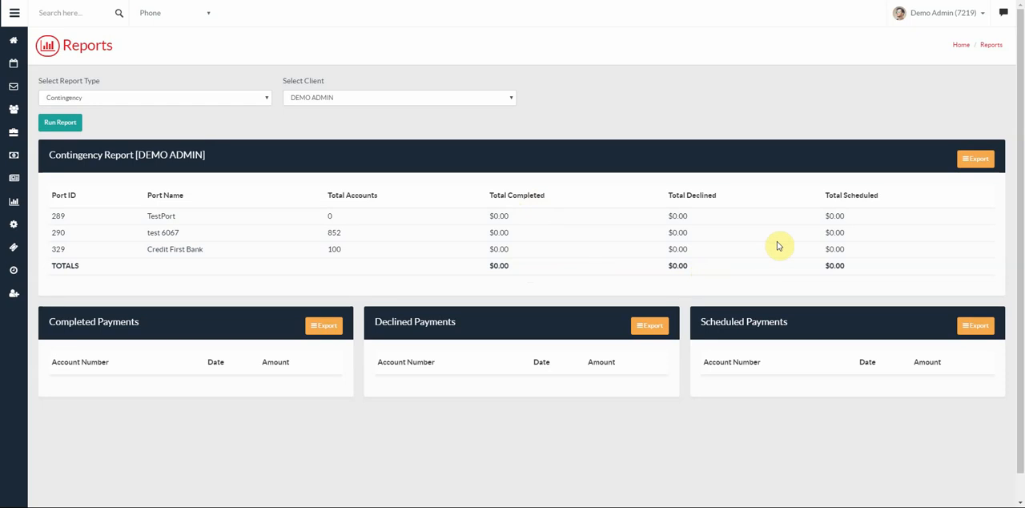
scroll(863, 270, "down", 1)
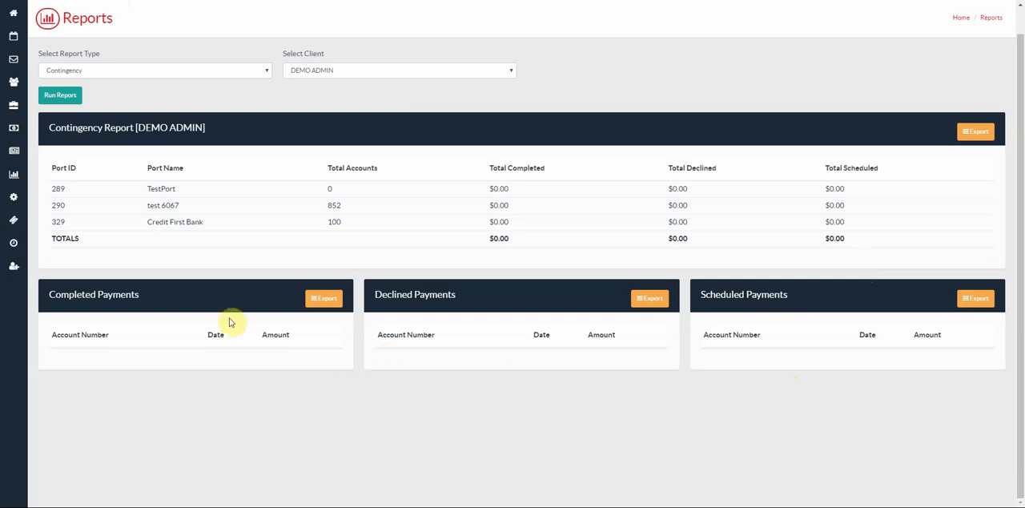
- Check the available report types and open the company details in Settings
left_click(155, 76)
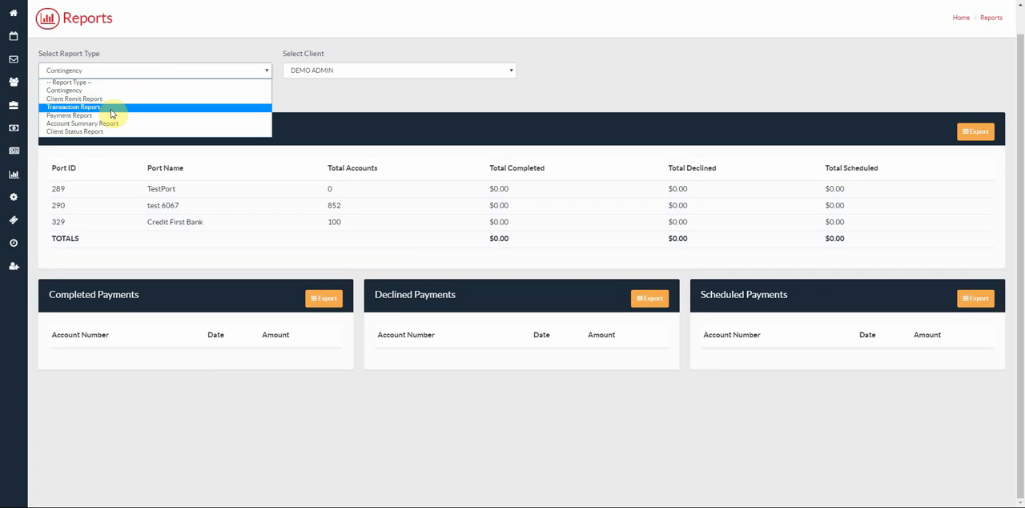
left_click(13, 200)
left_click(13, 200)
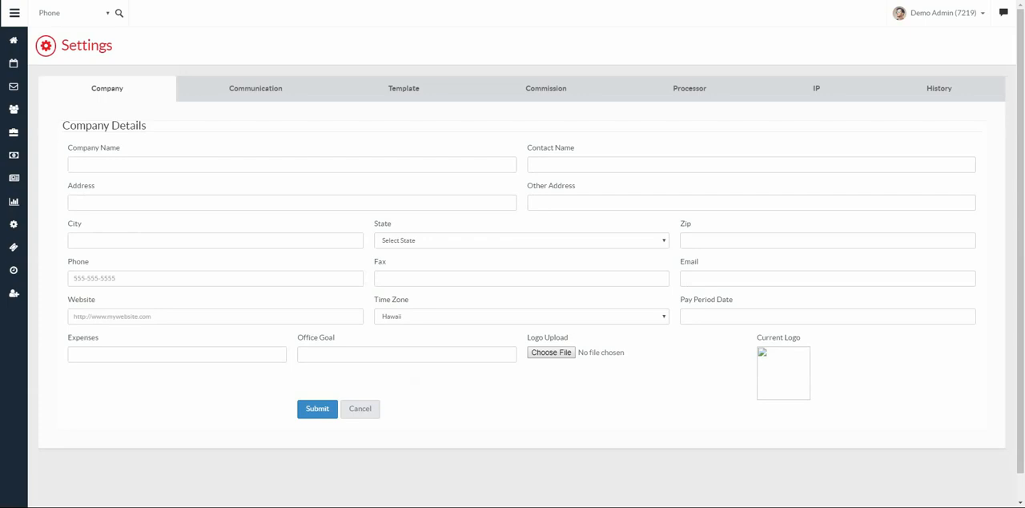
key("Return")
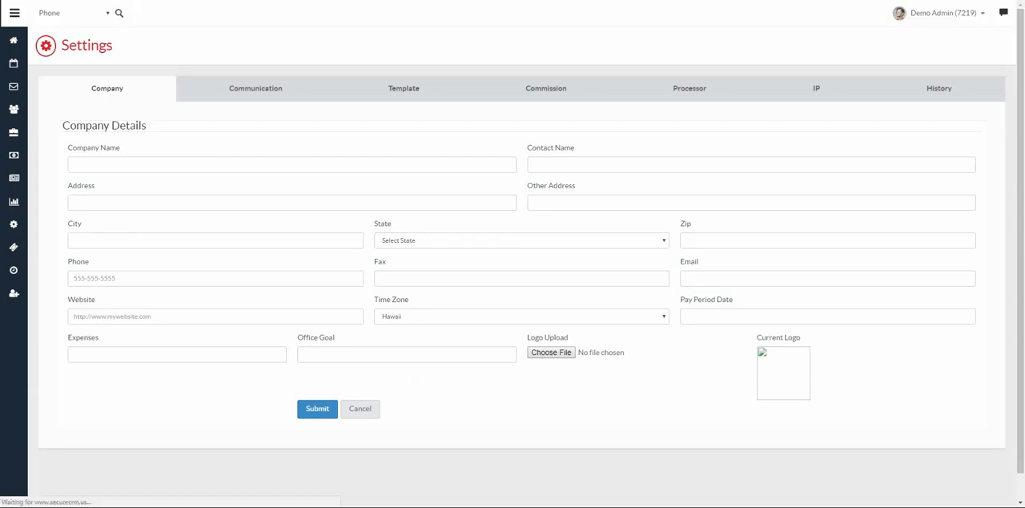
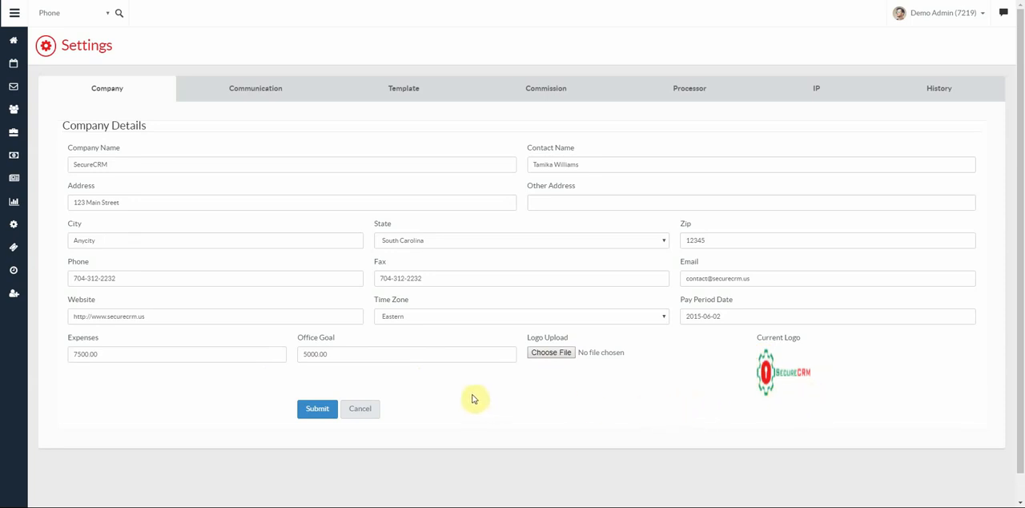
- Review the communication settings, the template list and the data fields available for a new template
left_click(254, 93)
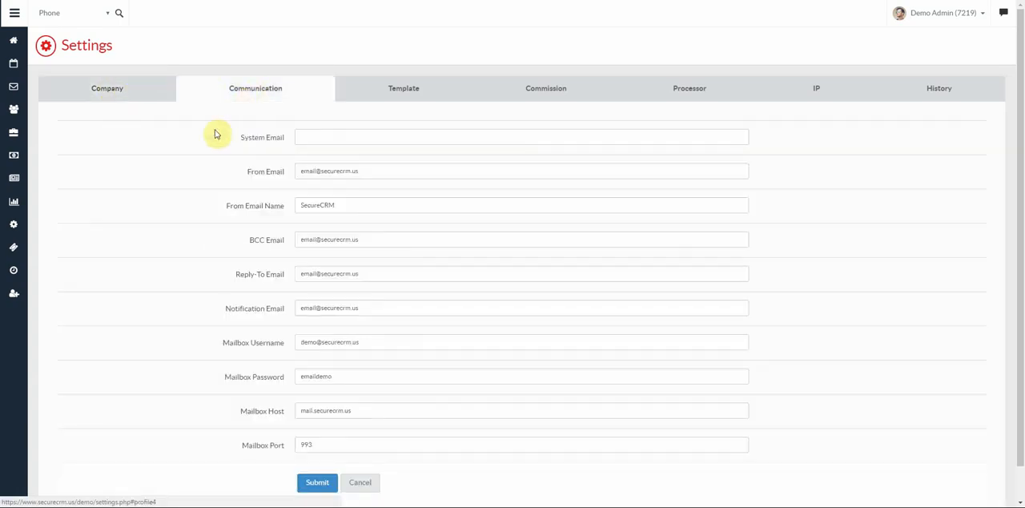
scroll(201, 149, "down", 1)
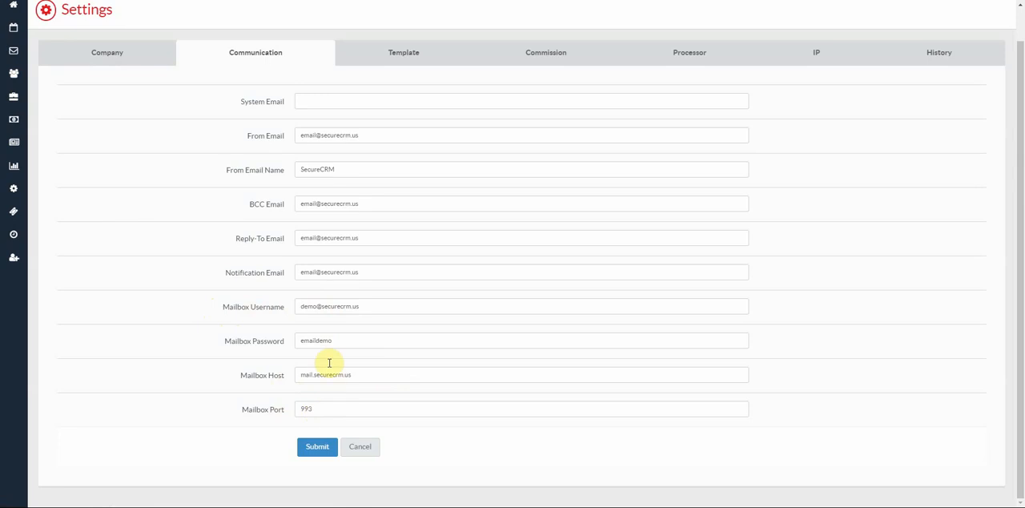
left_click(406, 56)
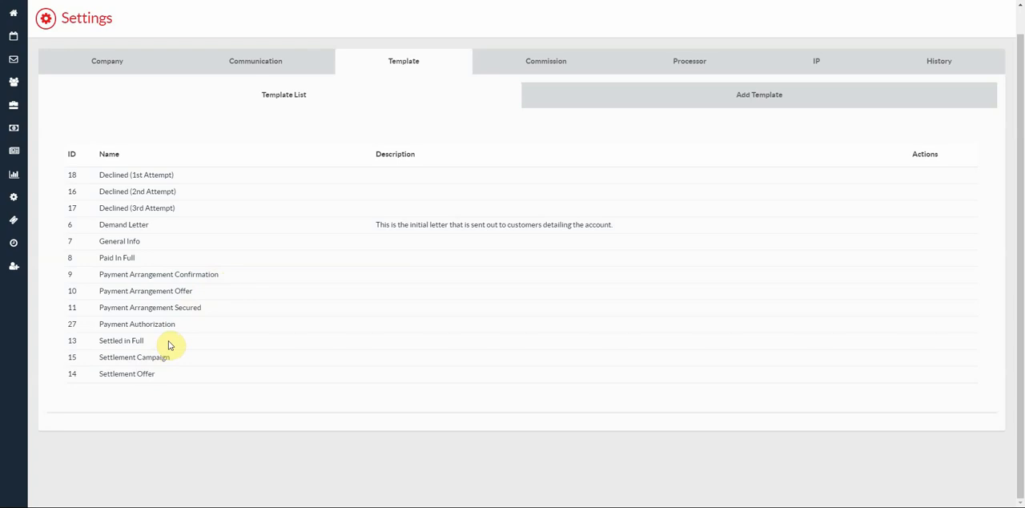
left_click(759, 98)
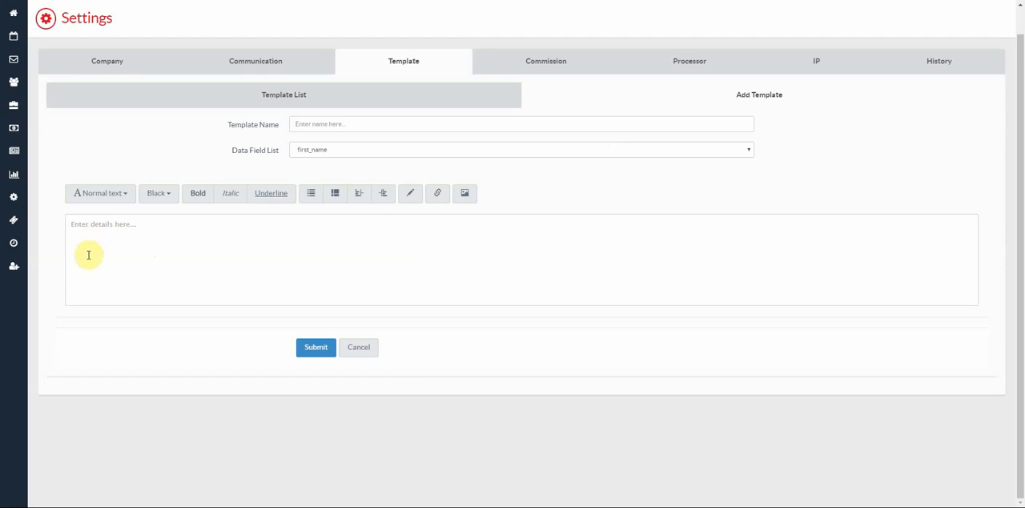
left_click(341, 151)
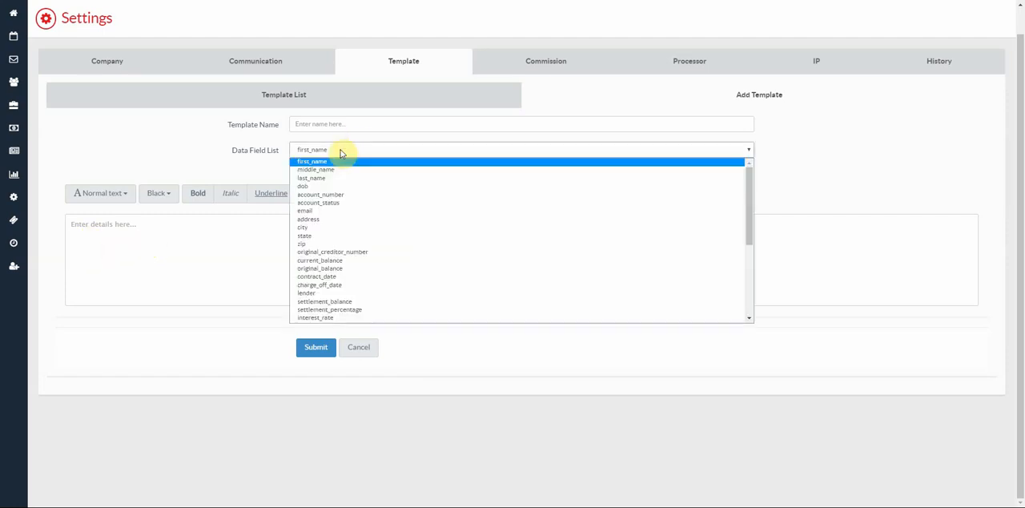
left_click(80, 250)
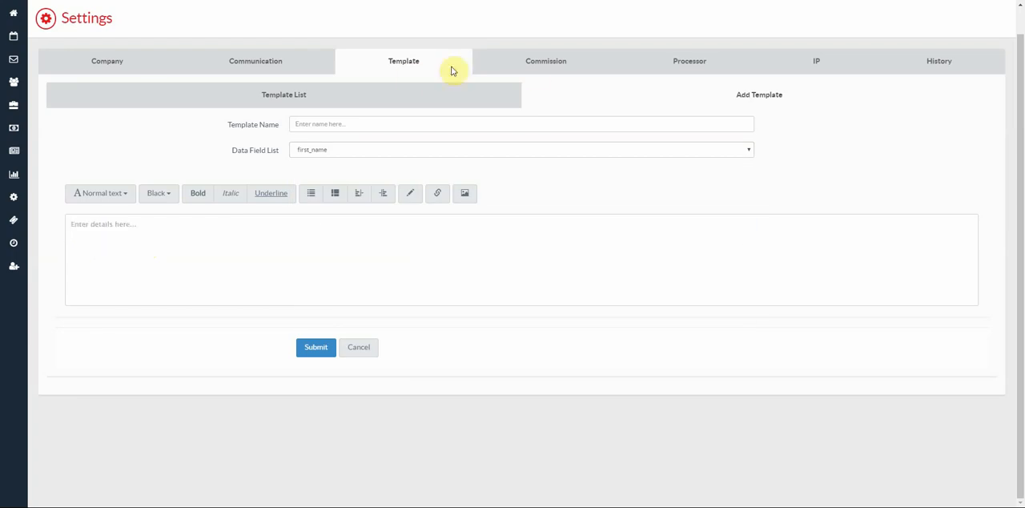
- Check the commission list and the payment processors that can be added in the processor settings
left_click(551, 64)
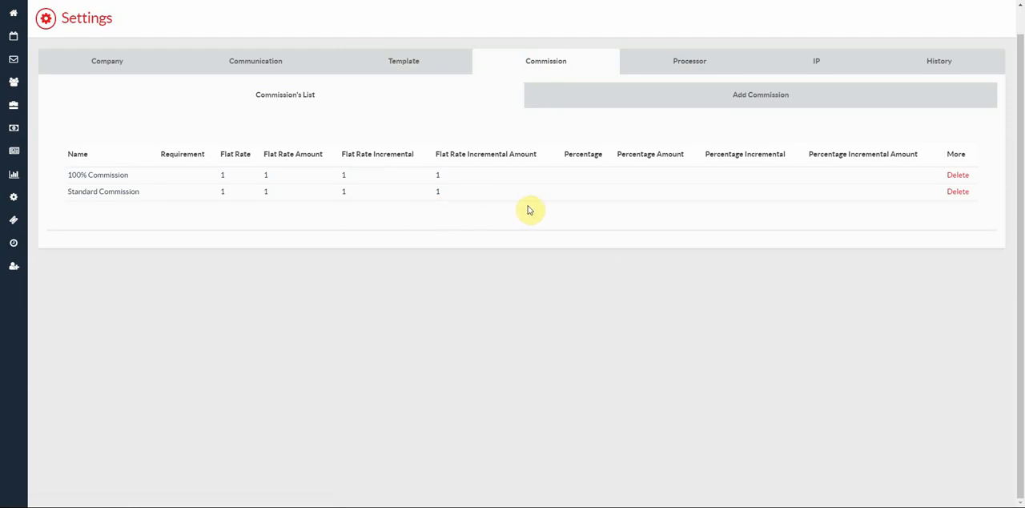
left_click(693, 68)
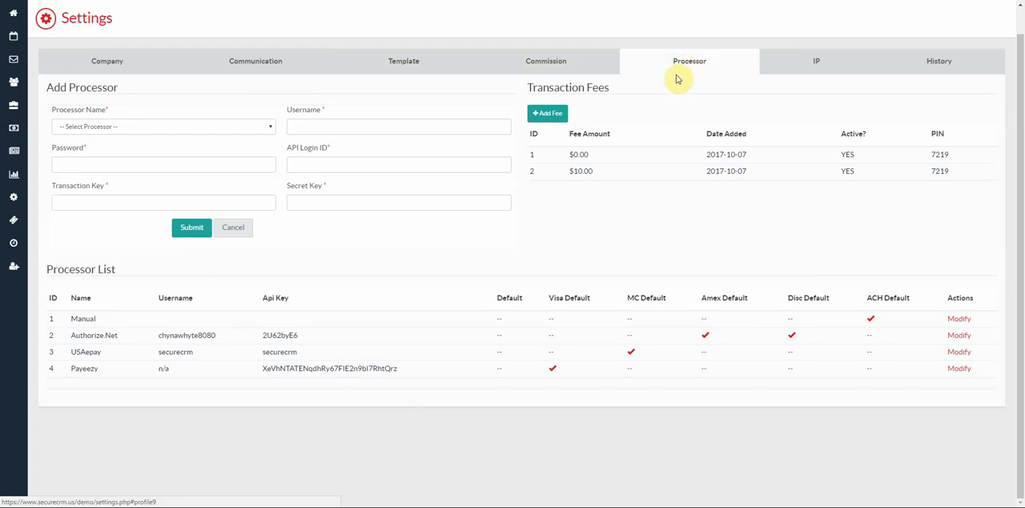
left_click(268, 130)
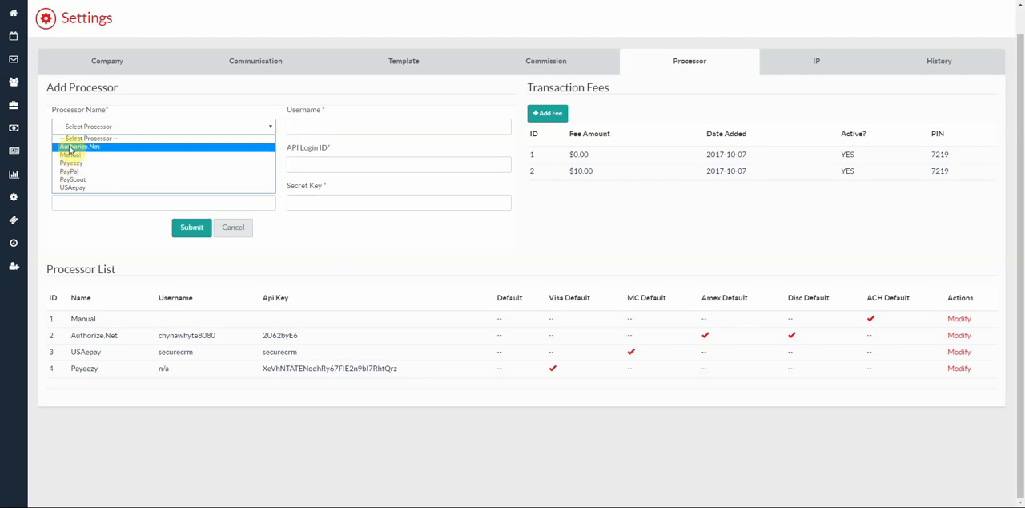
left_click(84, 131)
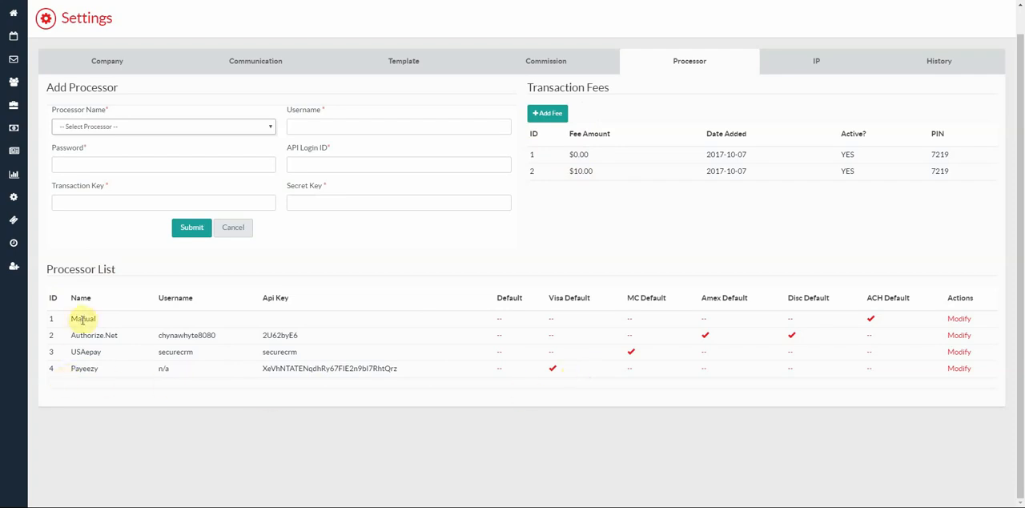
- Make Manual the default processor for all payments and Authorize.Net the Visa default
left_click(500, 324)
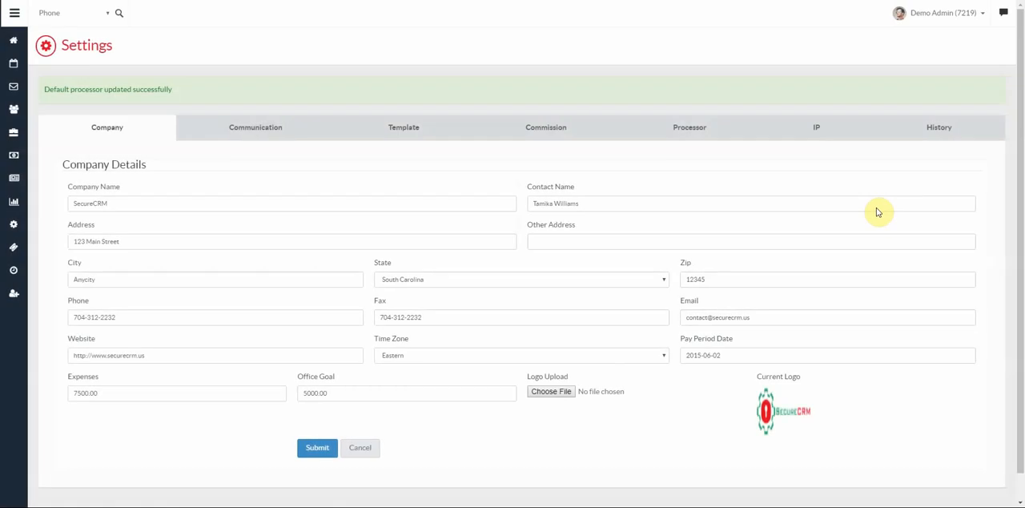
left_click(691, 127)
scroll(335, 360, "down", 1)
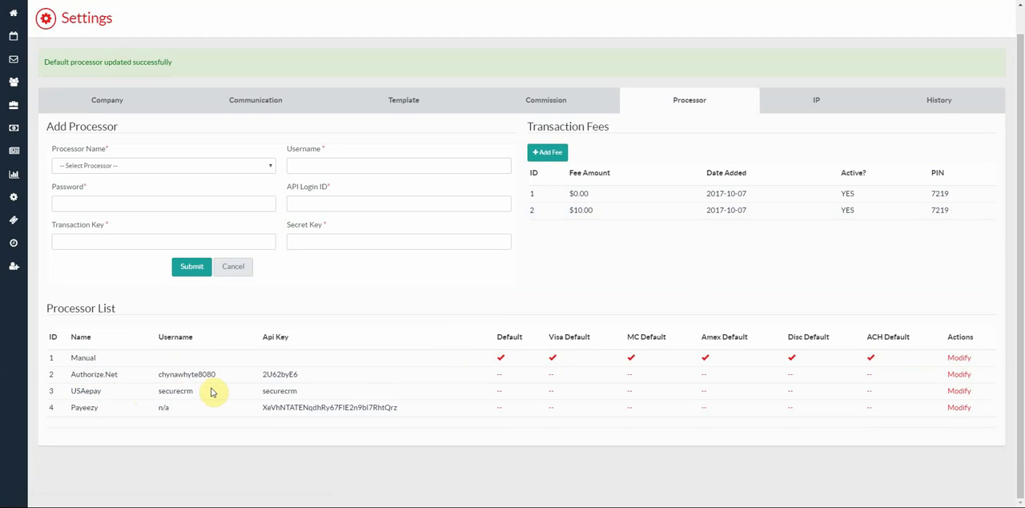
left_click(551, 380)
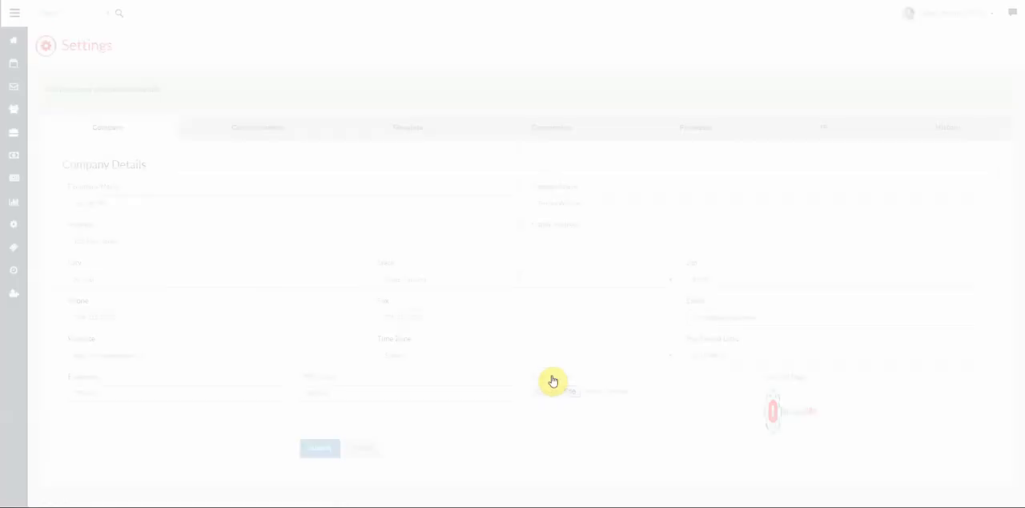
left_click(681, 132)
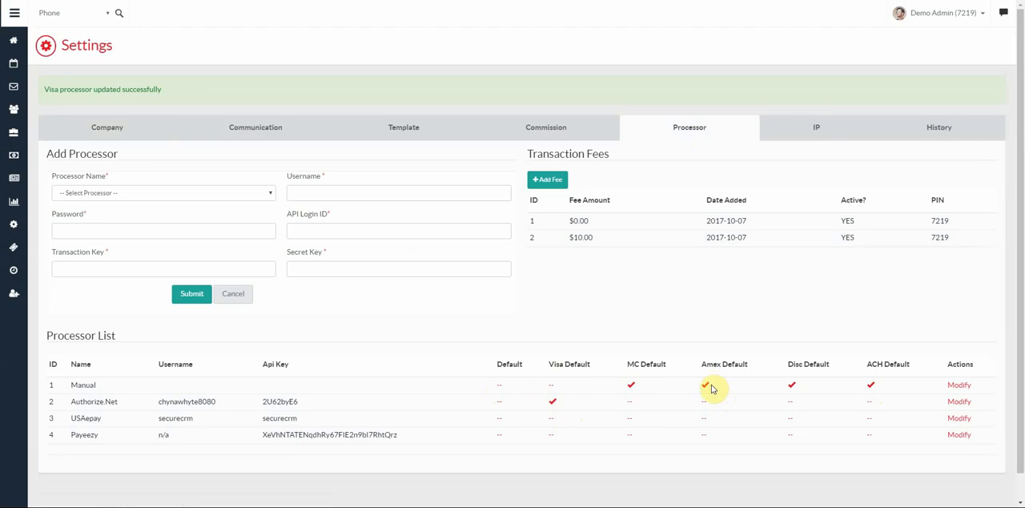
- Make Payeezy the Amex default processor and USAepay the MC default processor
left_click(704, 439)
left_click(690, 129)
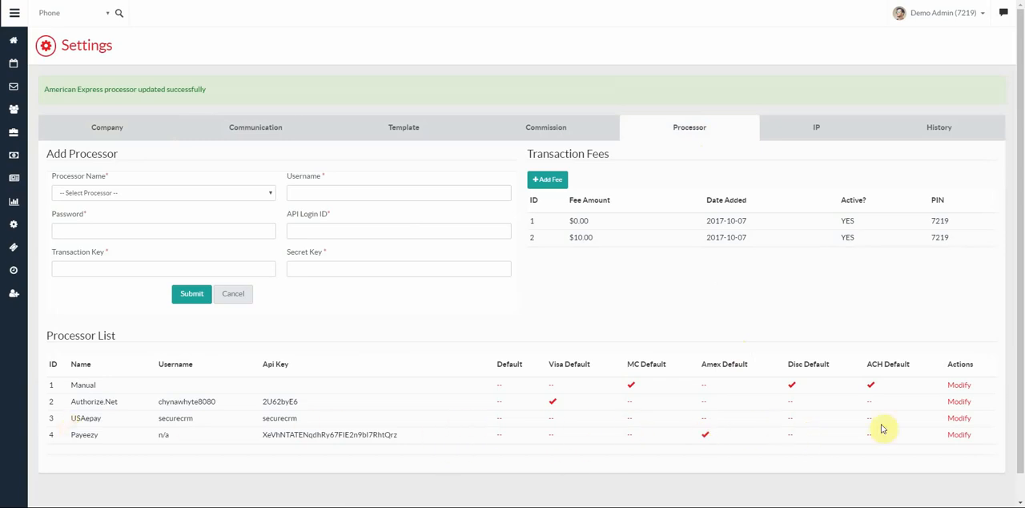
left_click(633, 418)
left_click(705, 130)
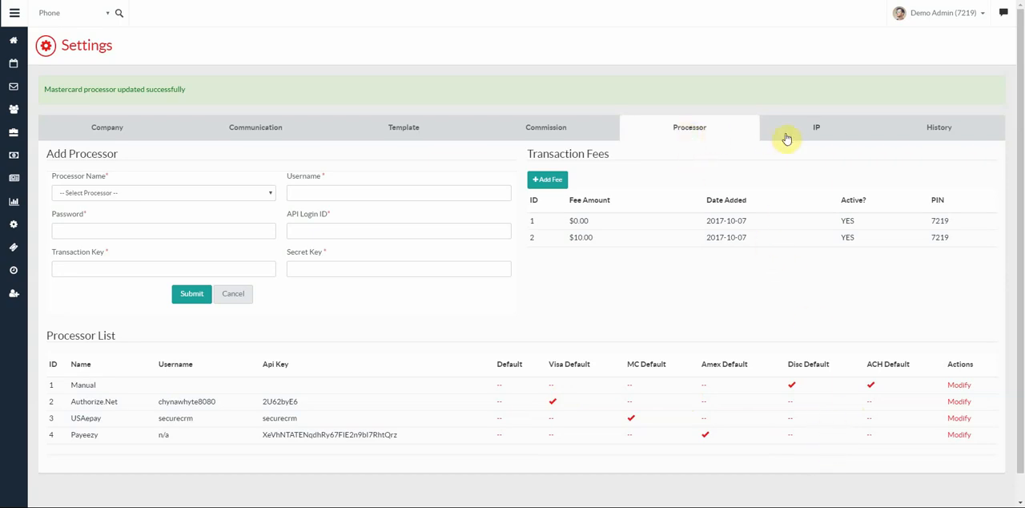
- Check the IP address settings and the selectable periods in the user and pay-period timesheets
left_click(823, 132)
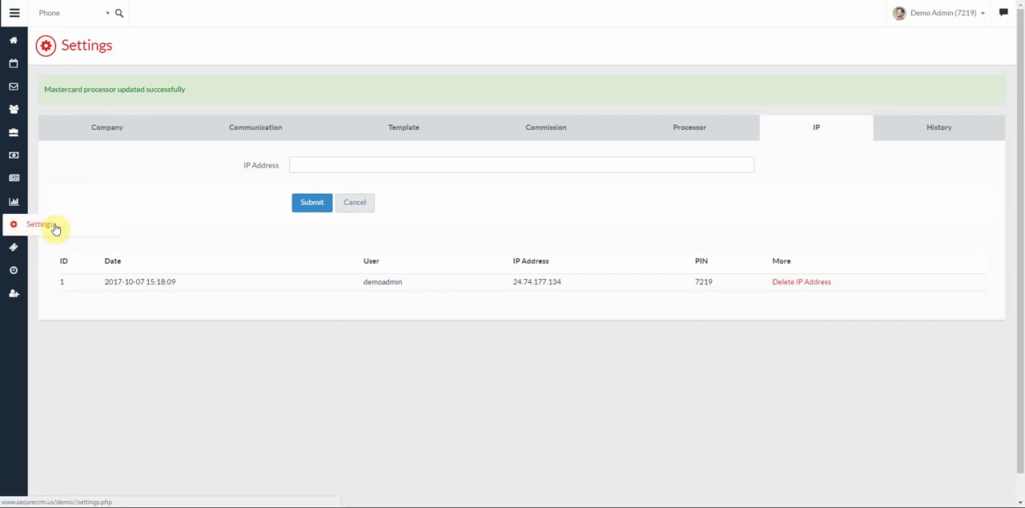
left_click(13, 248)
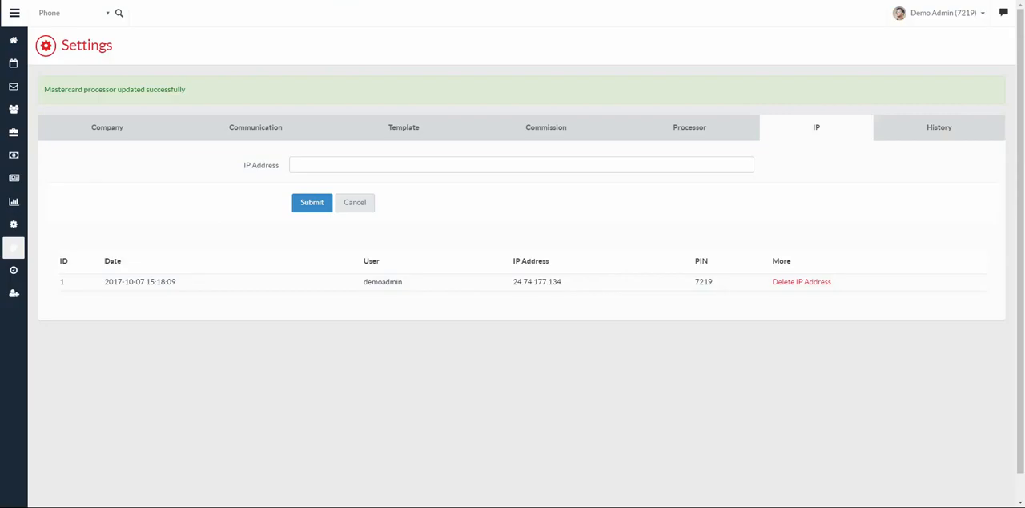
left_click(13, 272)
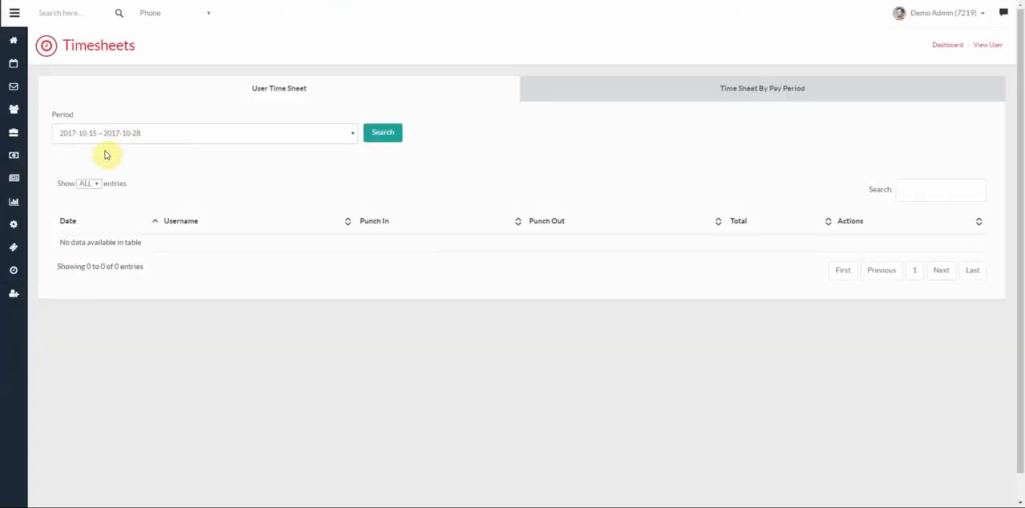
left_click(146, 138)
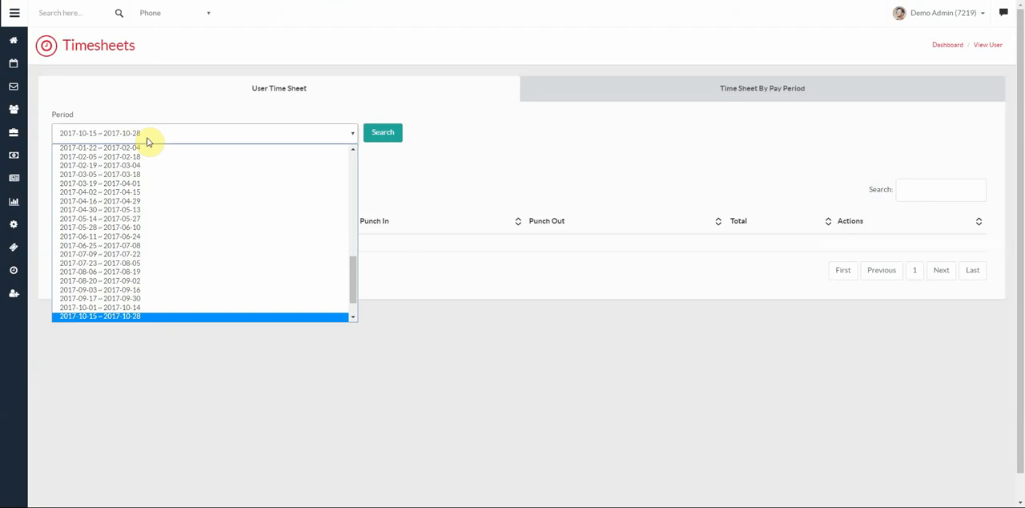
left_click(146, 141)
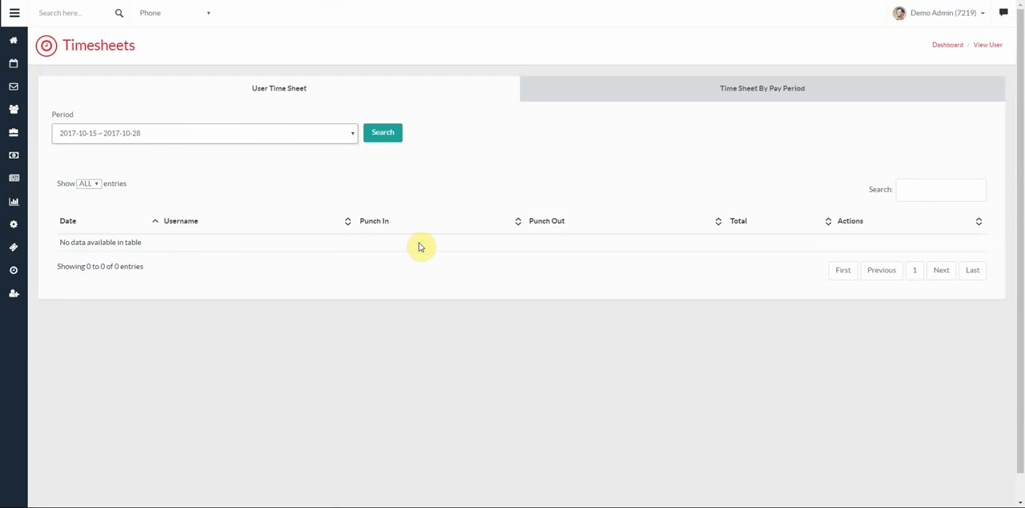
left_click(747, 90)
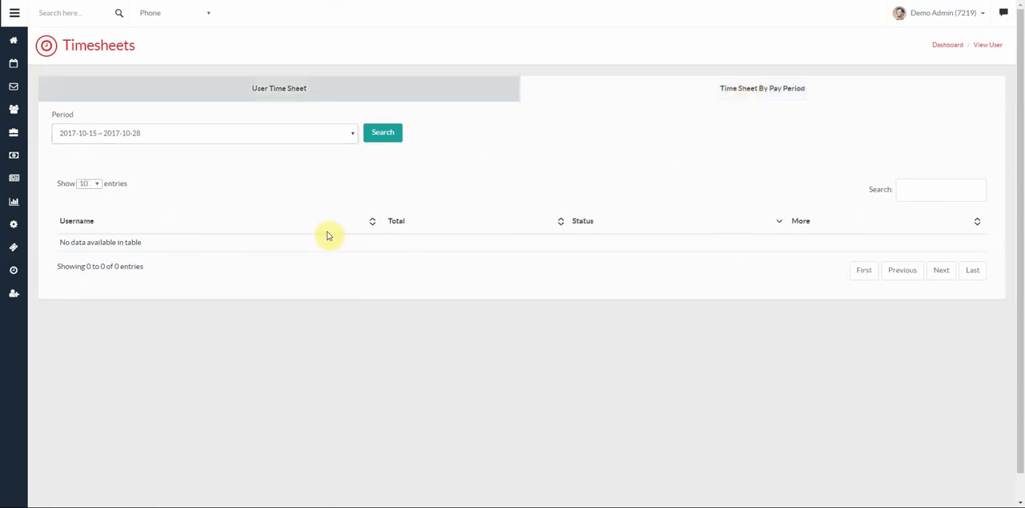
left_click(351, 135)
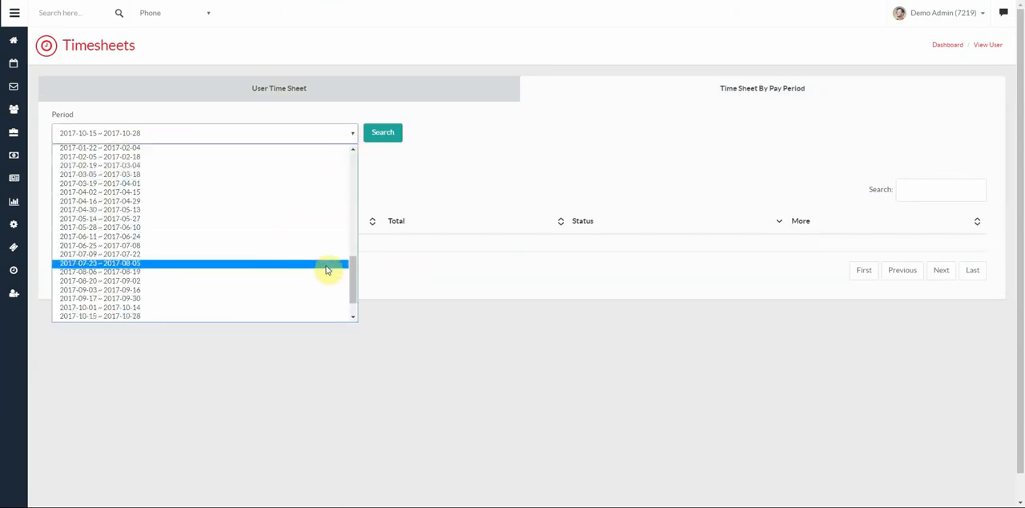
left_click(459, 249)
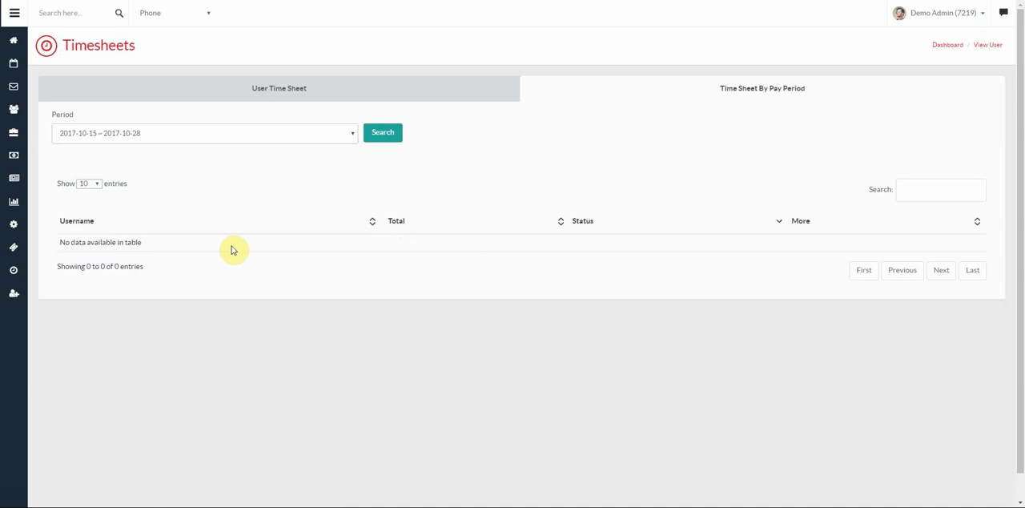
- View the demo manager's user profile, review the fields of its edit form and return to the user list
left_click(14, 298)
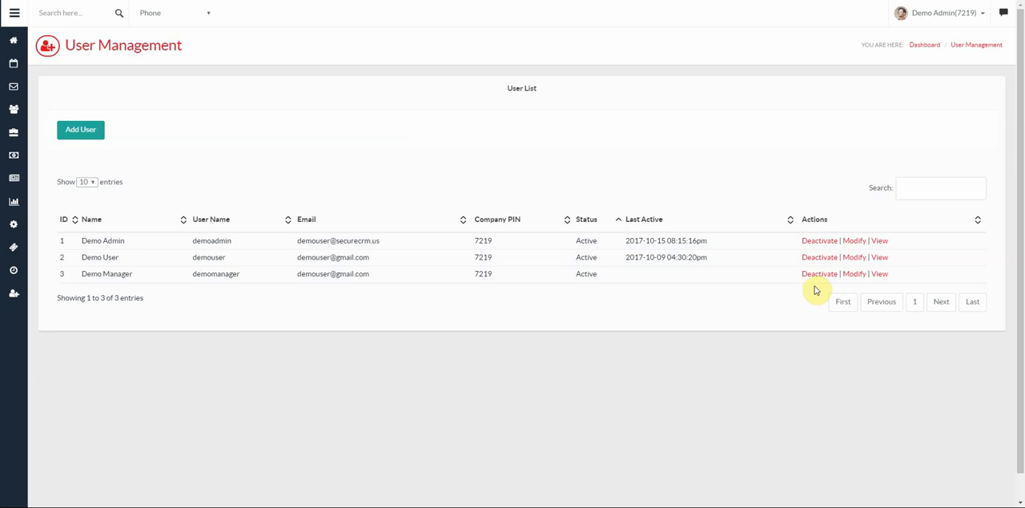
left_click(880, 275)
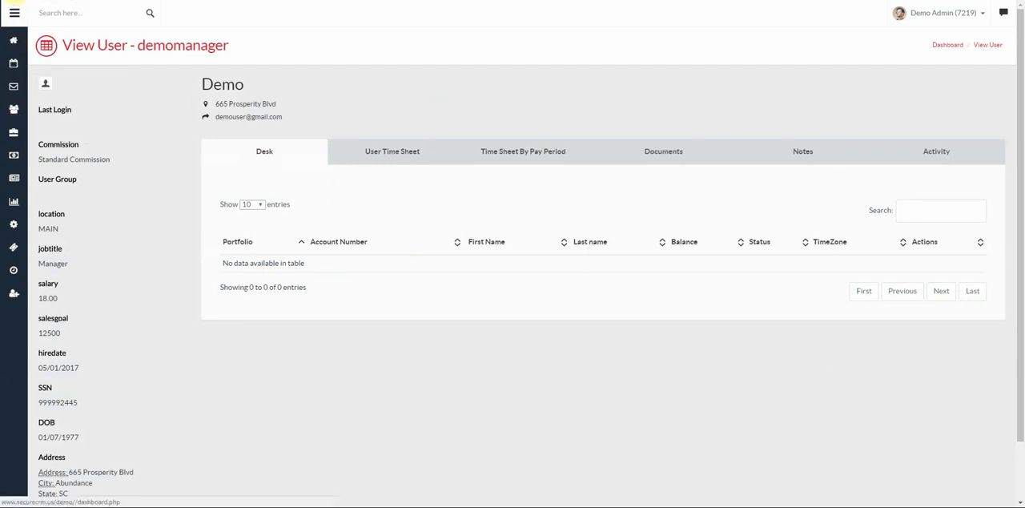
left_click(14, 0)
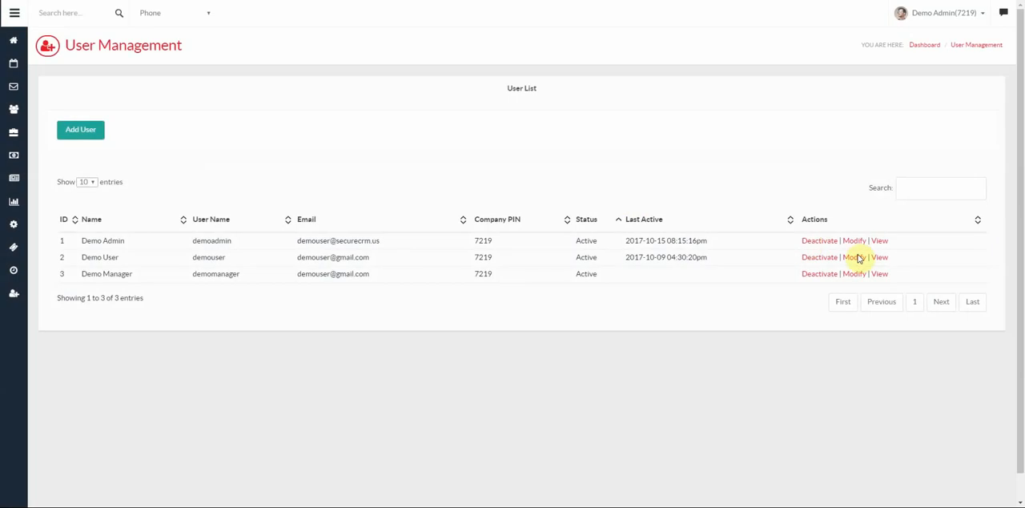
left_click(857, 274)
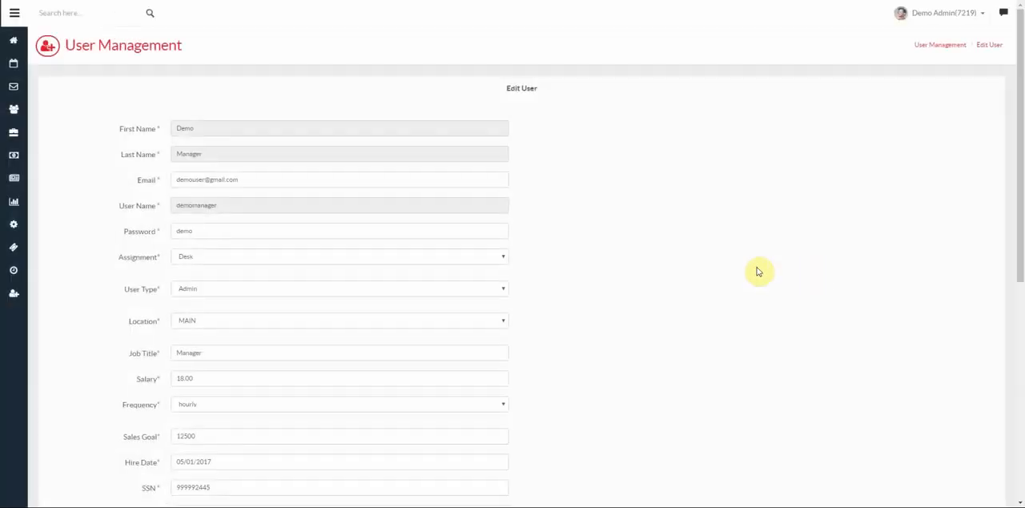
scroll(320, 177, "down", 5)
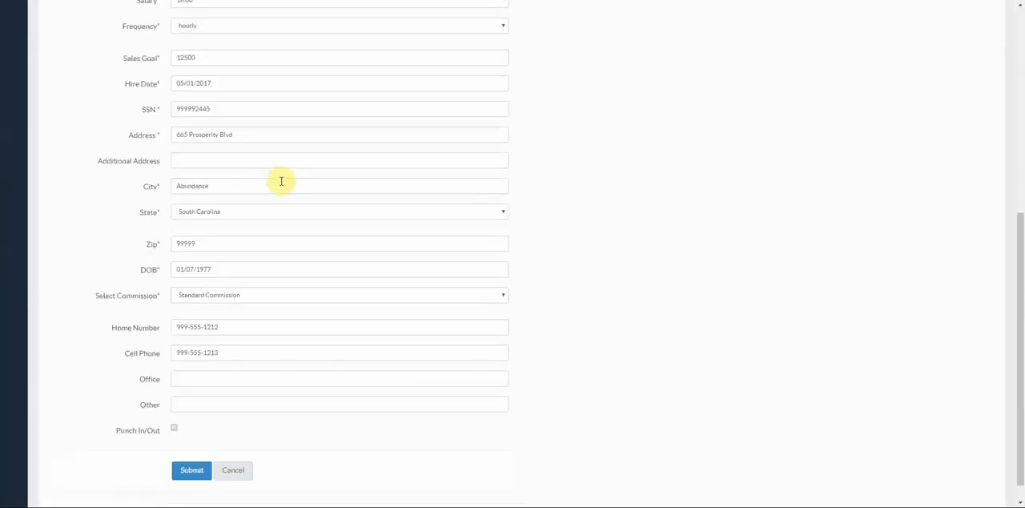
scroll(293, 284, "up", 5)
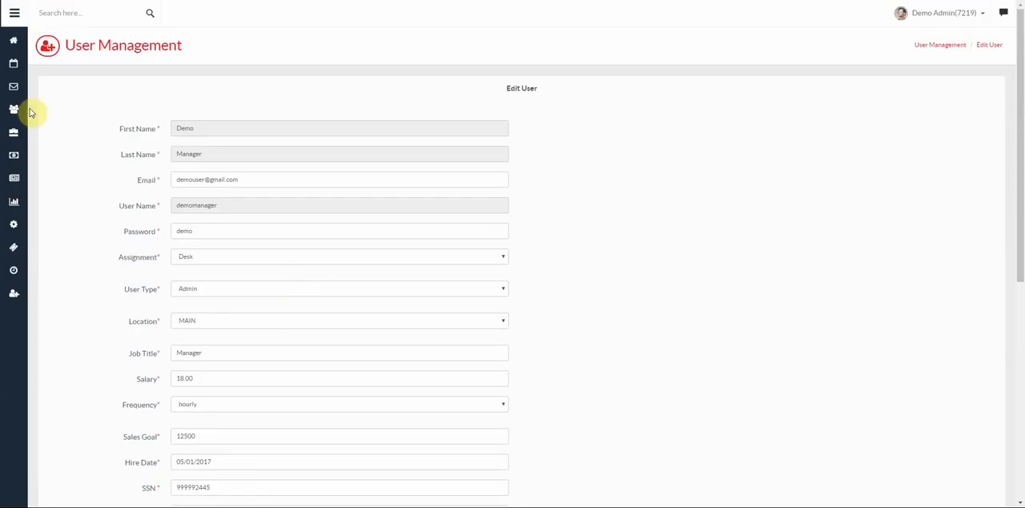
left_click(14, 1)
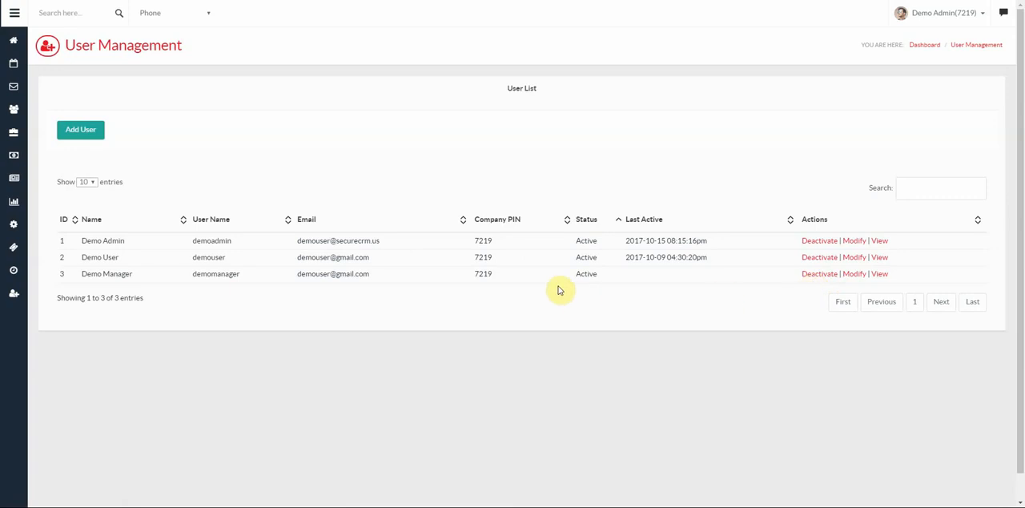
- Review the user types and remaining fields of the Add User form without creating a user
left_click(85, 131)
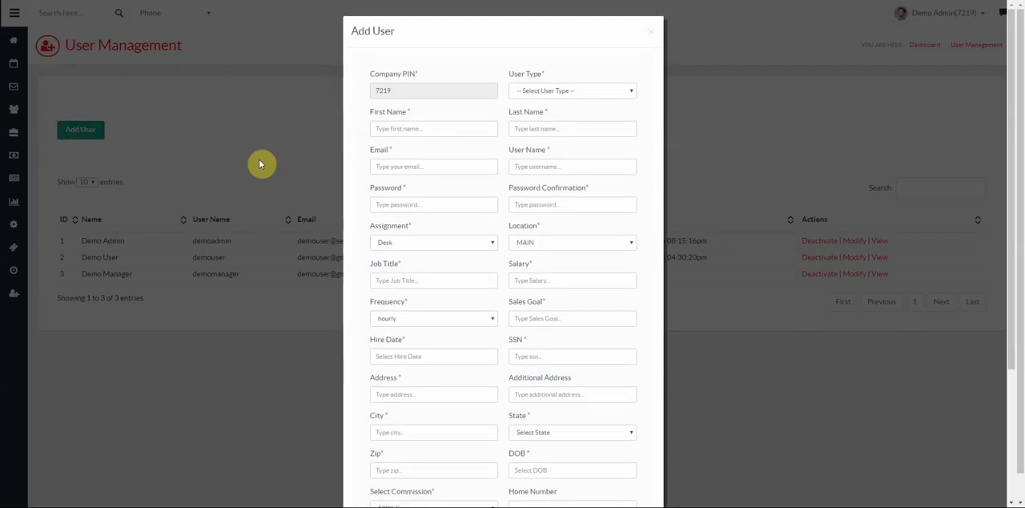
left_click(577, 94)
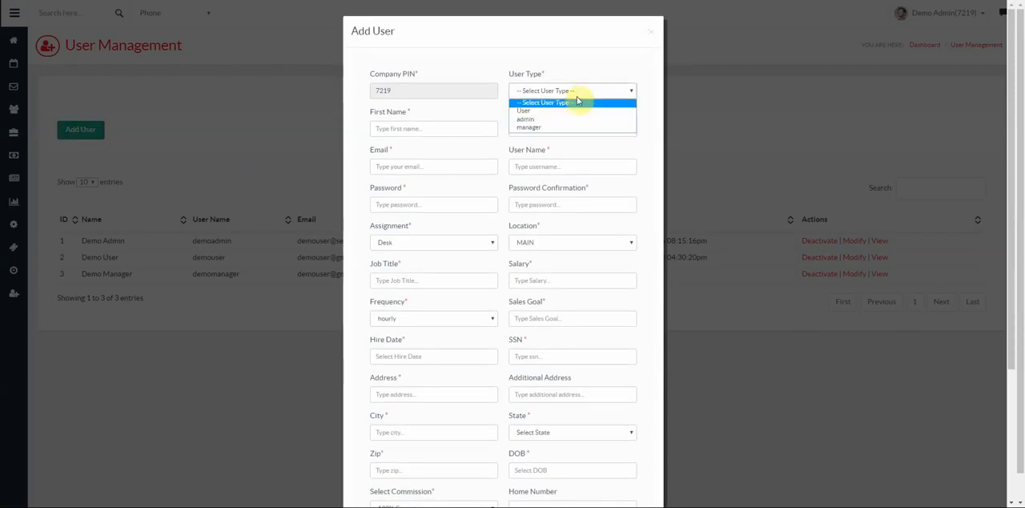
left_click(646, 149)
scroll(594, 160, "down", 3)
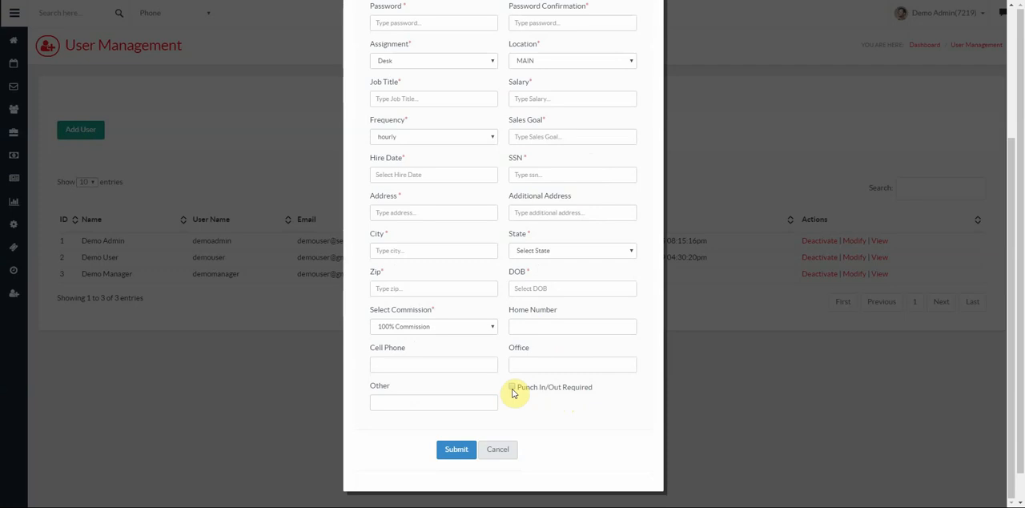
left_click(512, 454)
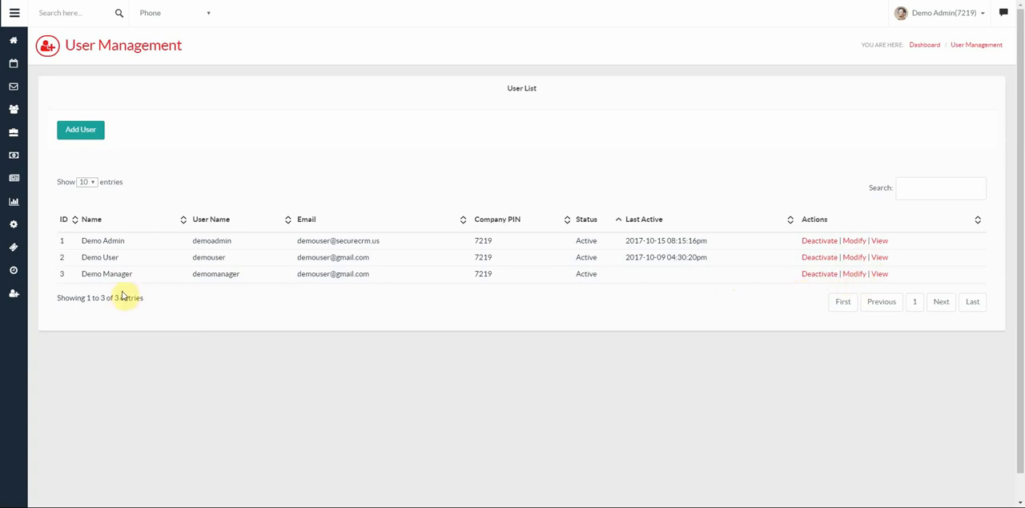
- View the demouser profile and try filtering its desk accounts with the search text "pp", clearing the filter at the end
left_click(879, 257)
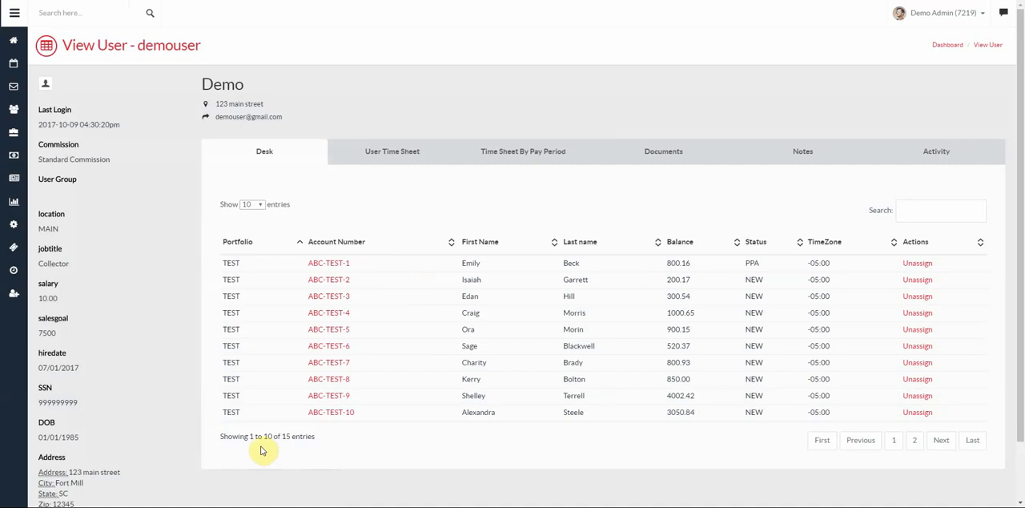
double_click(288, 436)
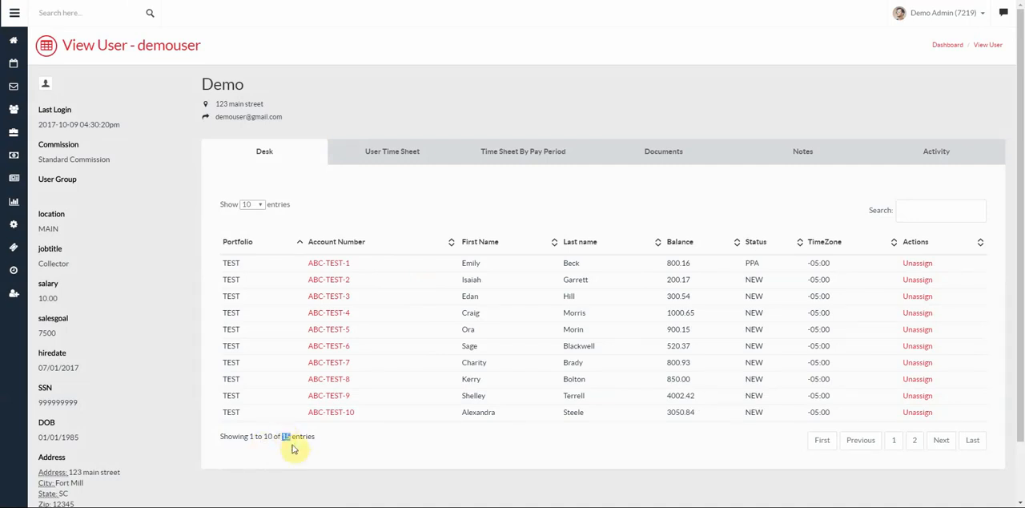
left_click(923, 211)
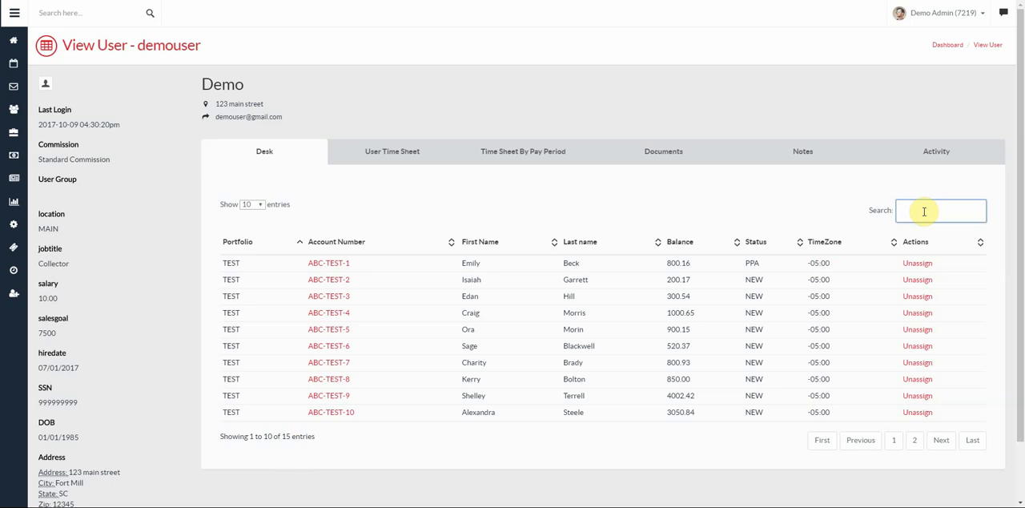
type("pp")
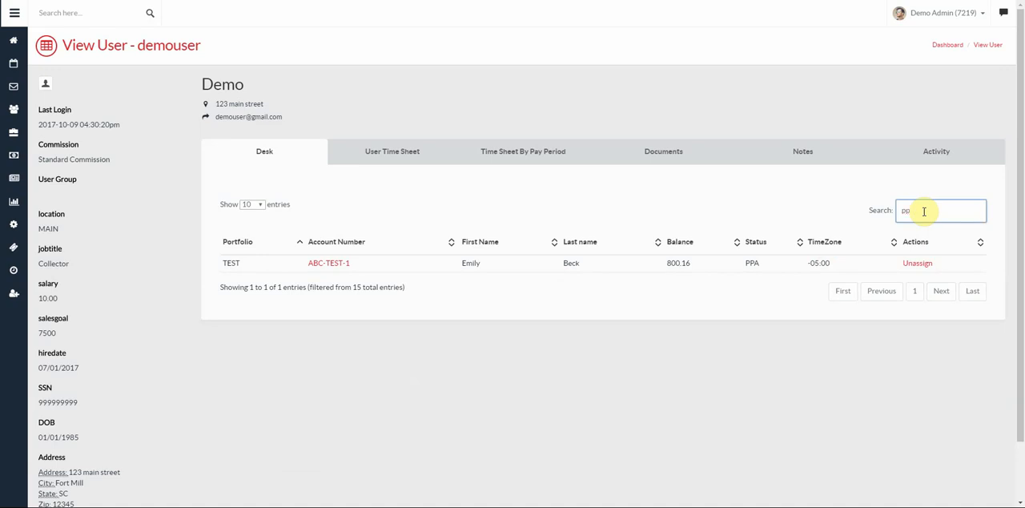
key("BackSpace")
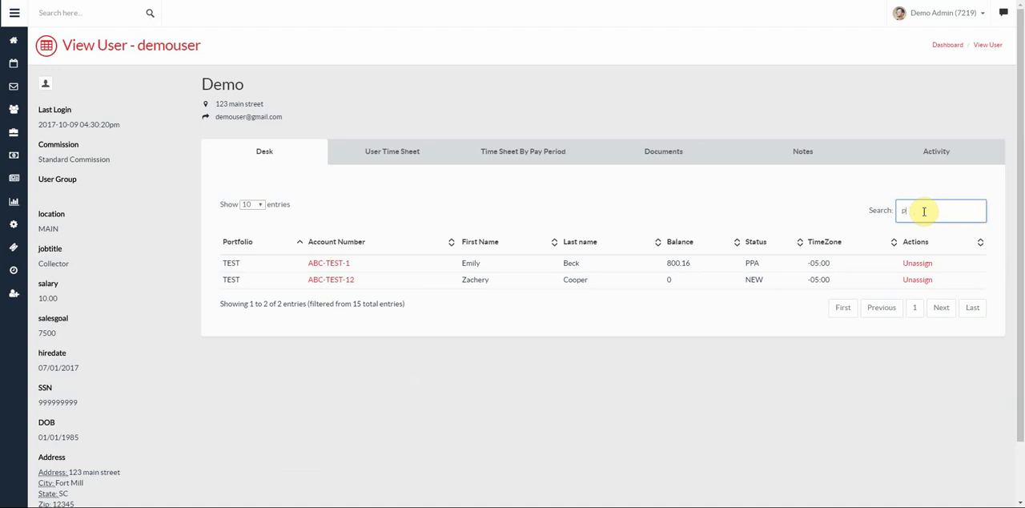
key("BackSpace")
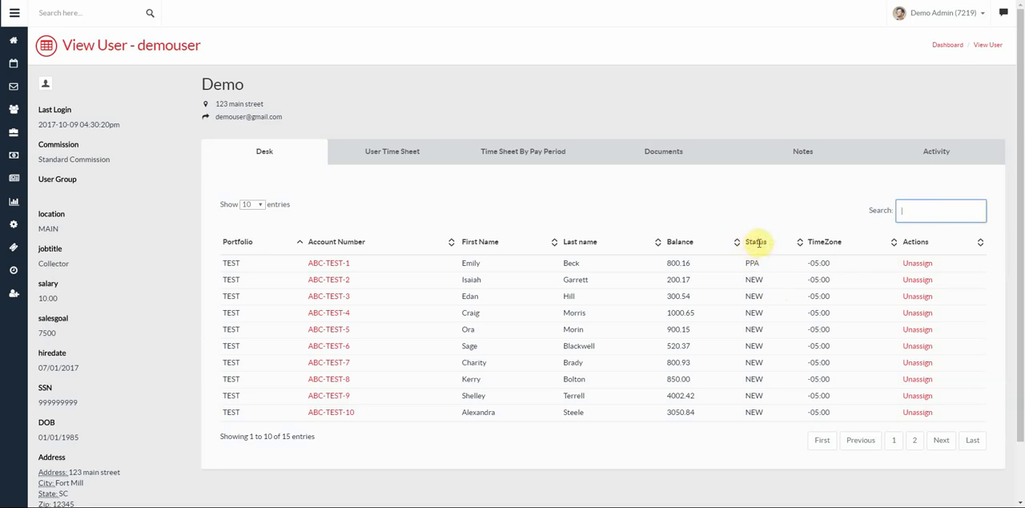
- Sort the desk's accounts by last name, re-sort them by first name, and open the third listed account
left_click(574, 241)
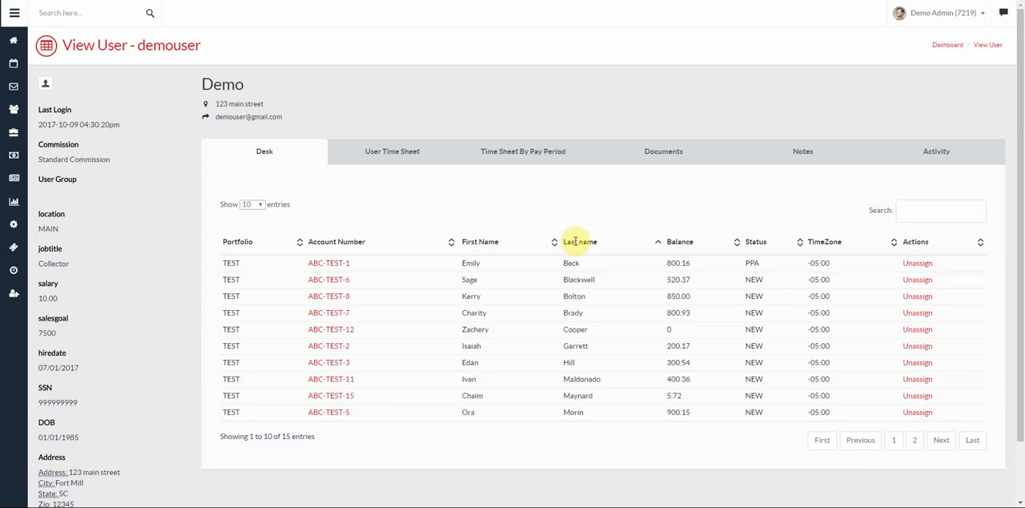
left_click(479, 242)
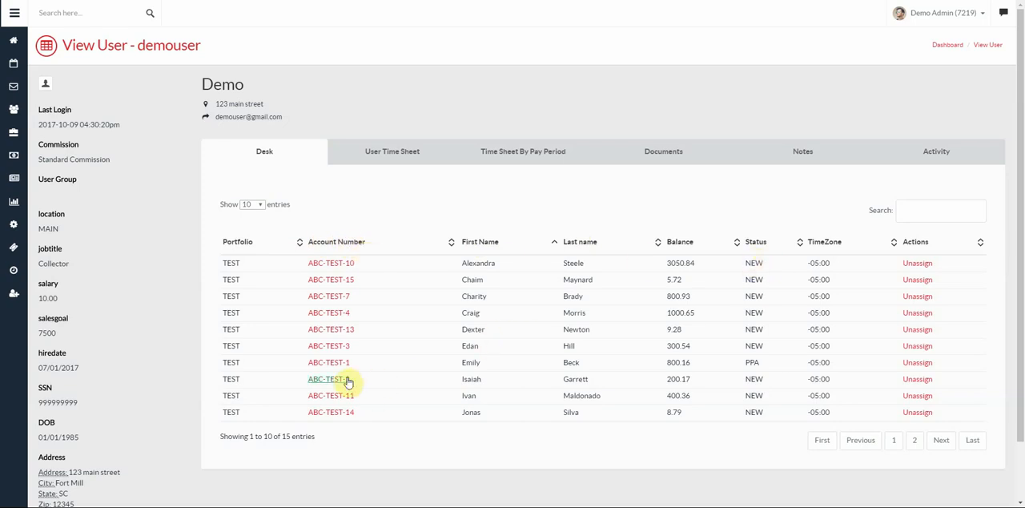
left_click(328, 297)
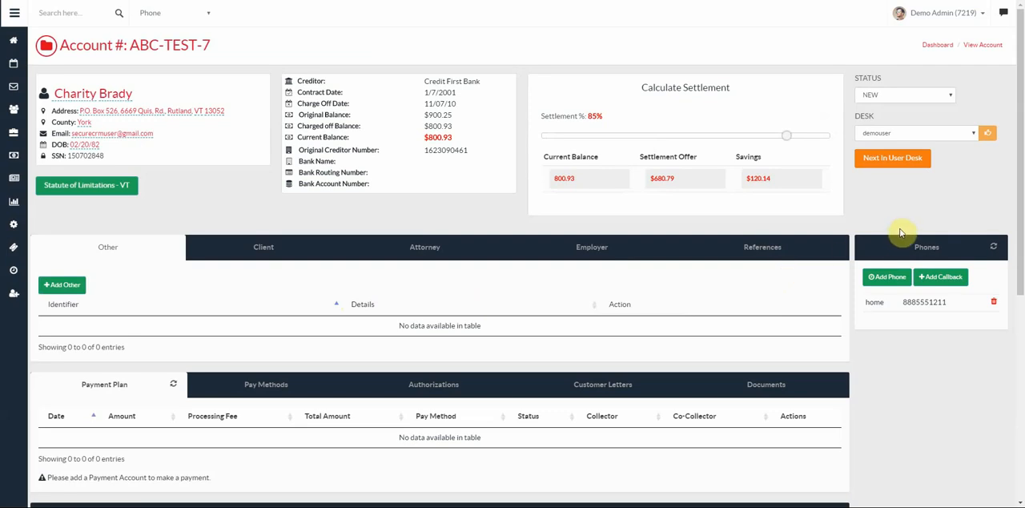
scroll(922, 252, "down", 2)
scroll(920, 264, "down", 2)
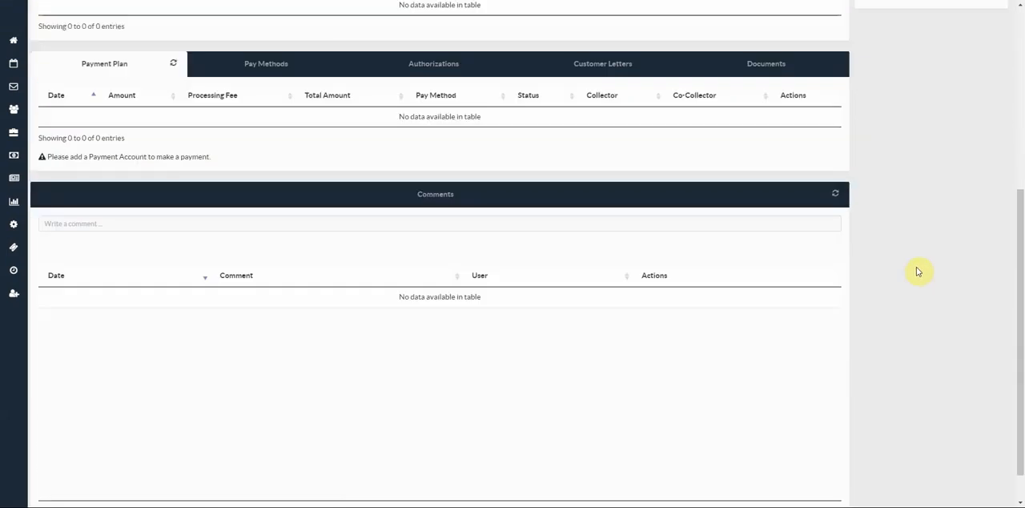
scroll(918, 277, "up", 5)
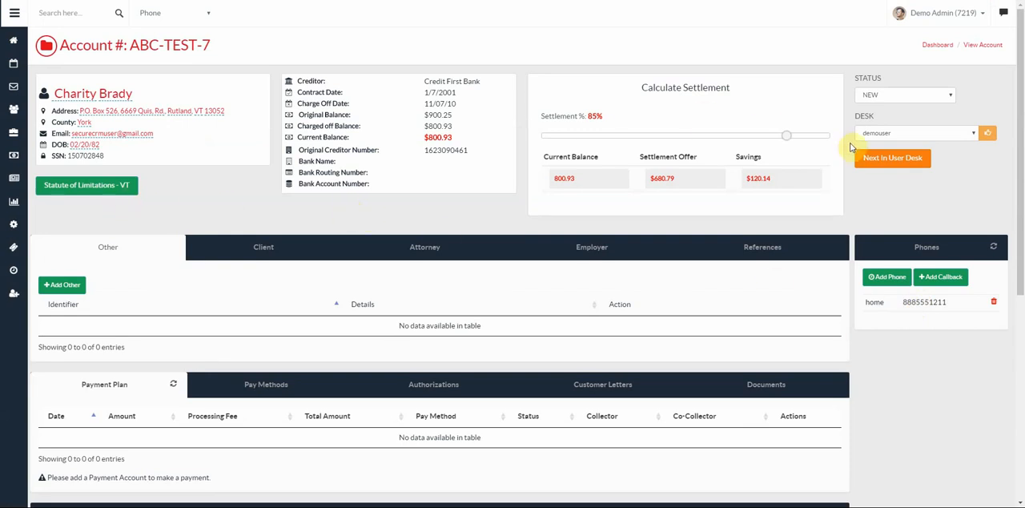
- Check the inline editing of the debtor's first name and street address, cancelling each edit
left_click(74, 96)
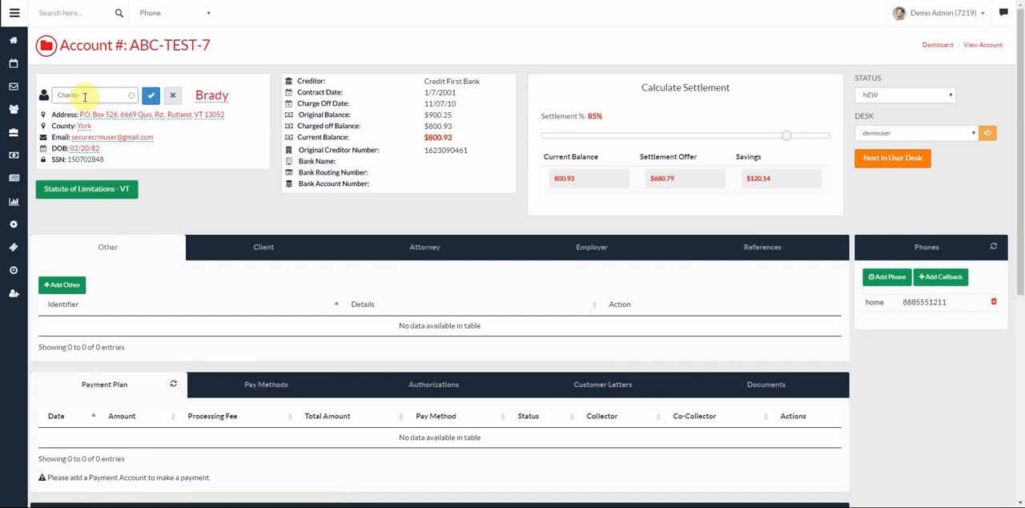
left_click(151, 98)
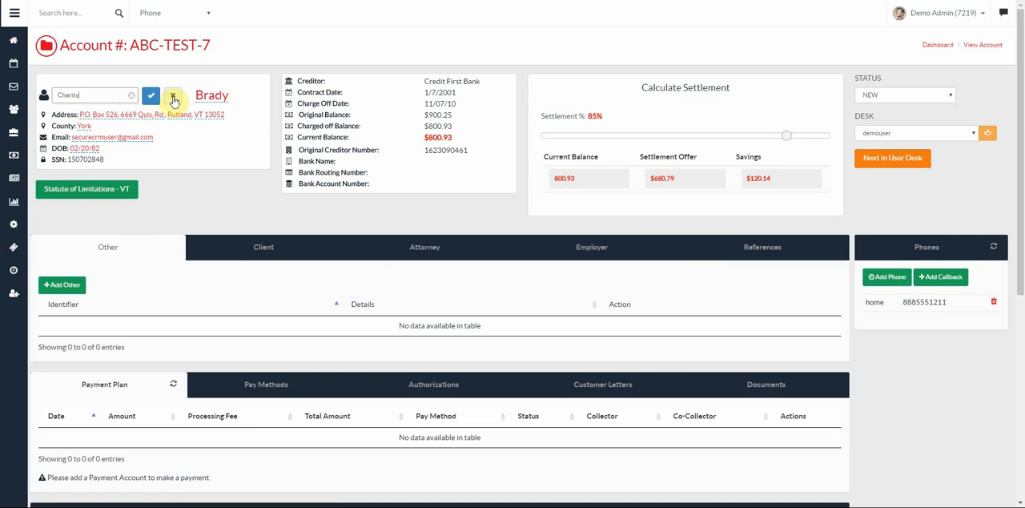
left_click(173, 97)
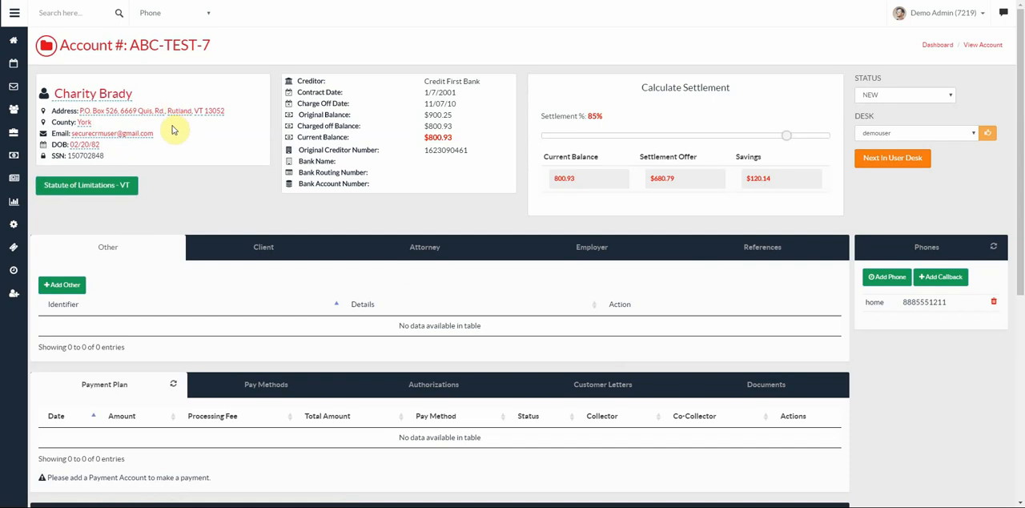
left_click(102, 116)
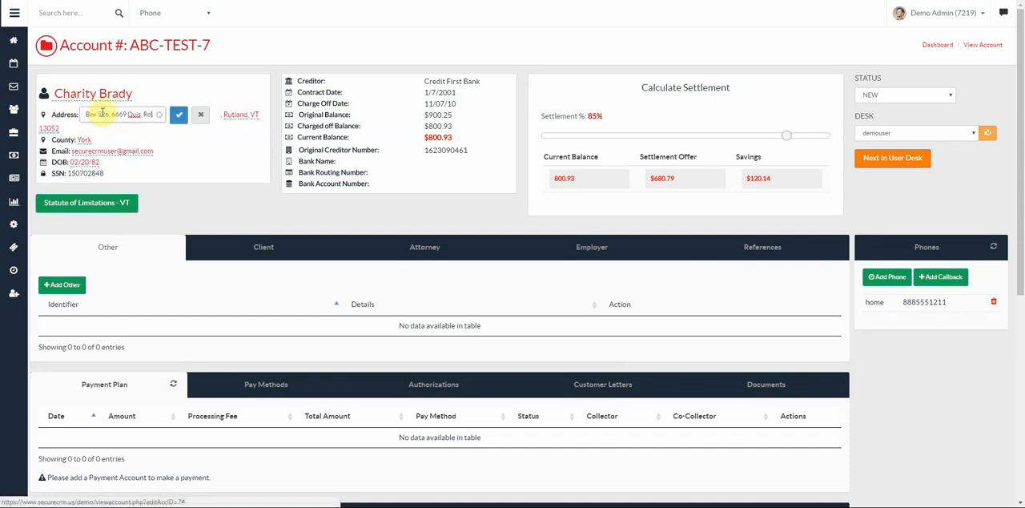
left_click(200, 120)
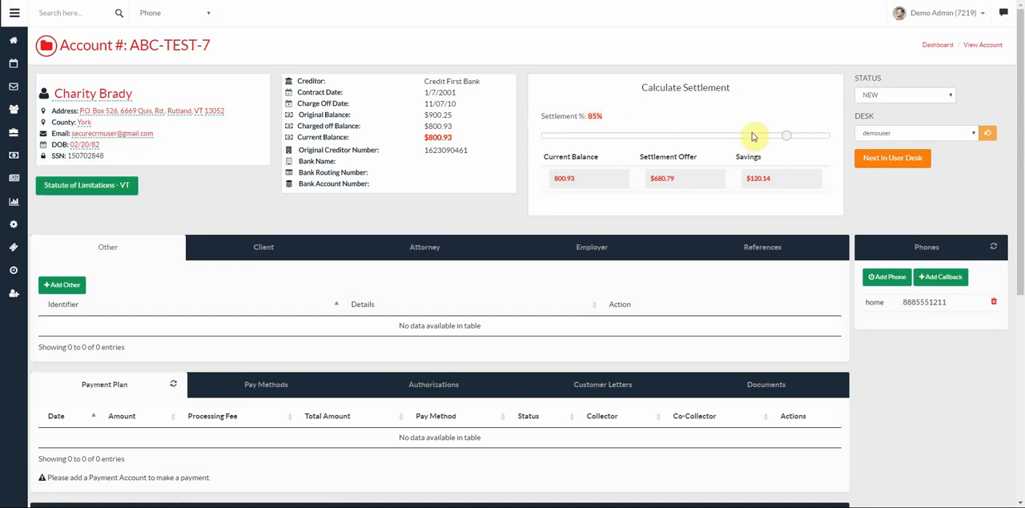
- Set the settlement percentage to 80% and review the available status and desk options, keeping the account on NEW and demouser
mouse_move(788, 140)
left_mouse_down()
mouse_move(655, 140)
mouse_move(783, 142)
mouse_move(719, 142)
mouse_move(774, 143)
left_mouse_up()
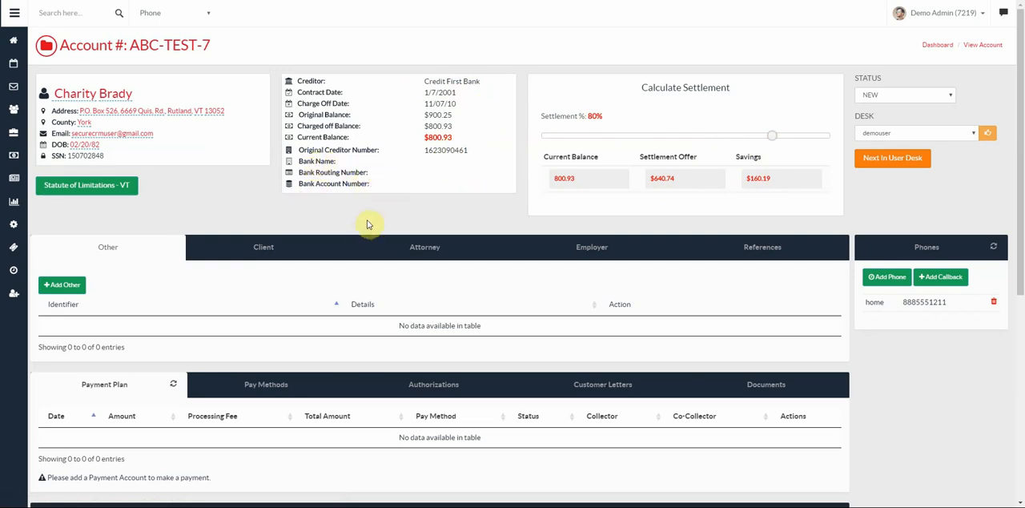
left_click(892, 99)
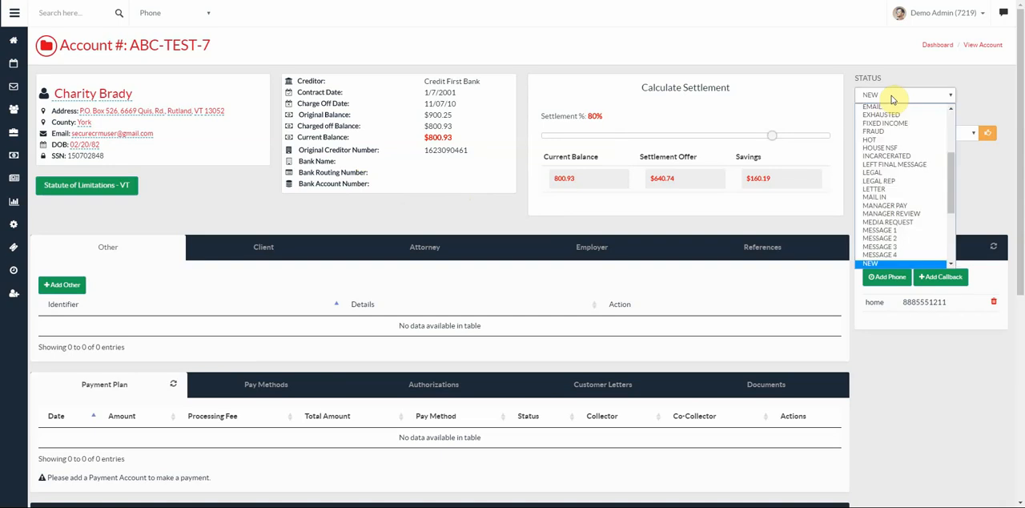
scroll(897, 132, "down", 5)
scroll(905, 188, "up", 5)
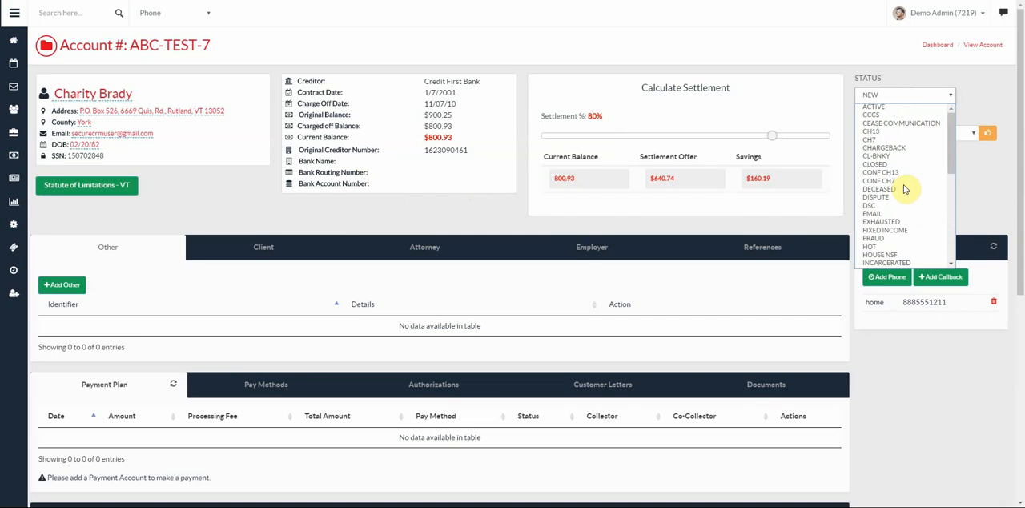
scroll(907, 184, "up", 2)
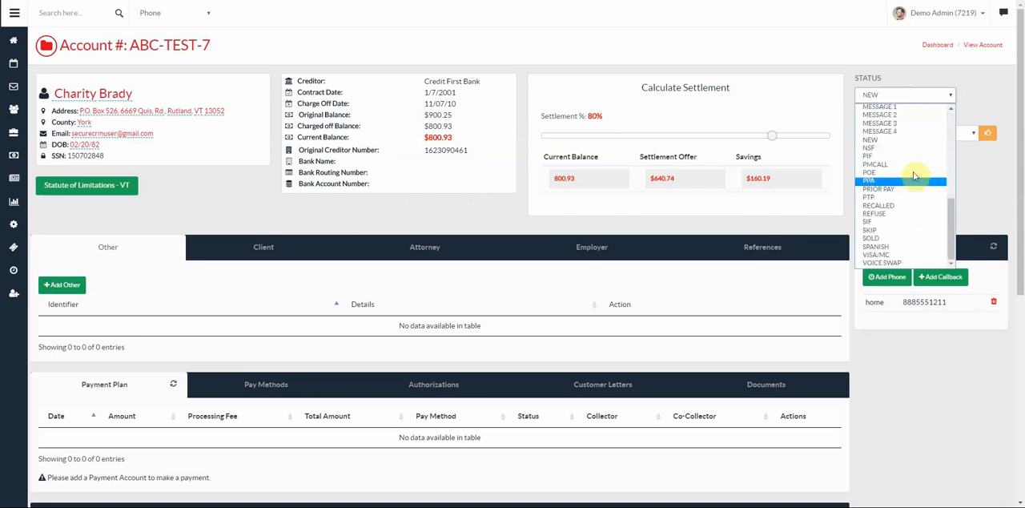
left_click(951, 97)
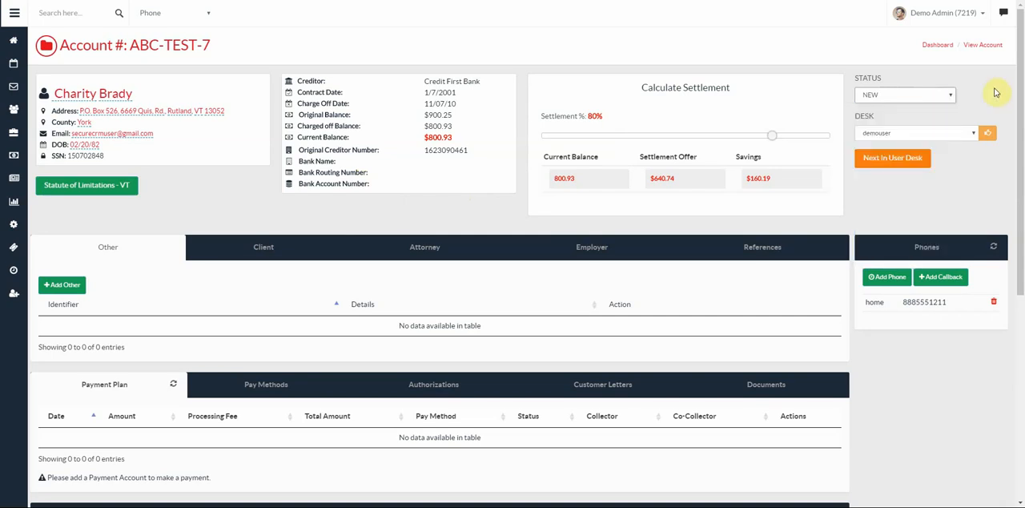
left_click(965, 137)
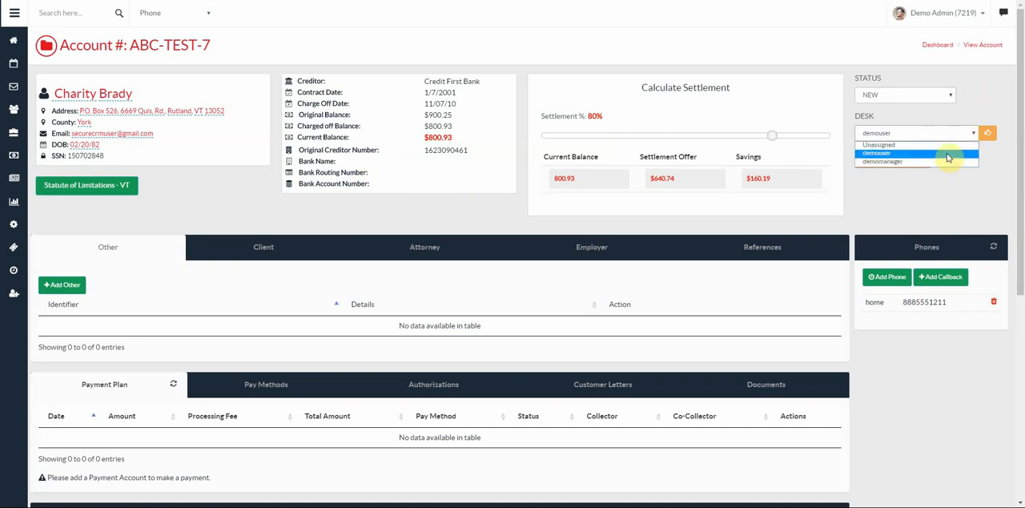
left_click(948, 153)
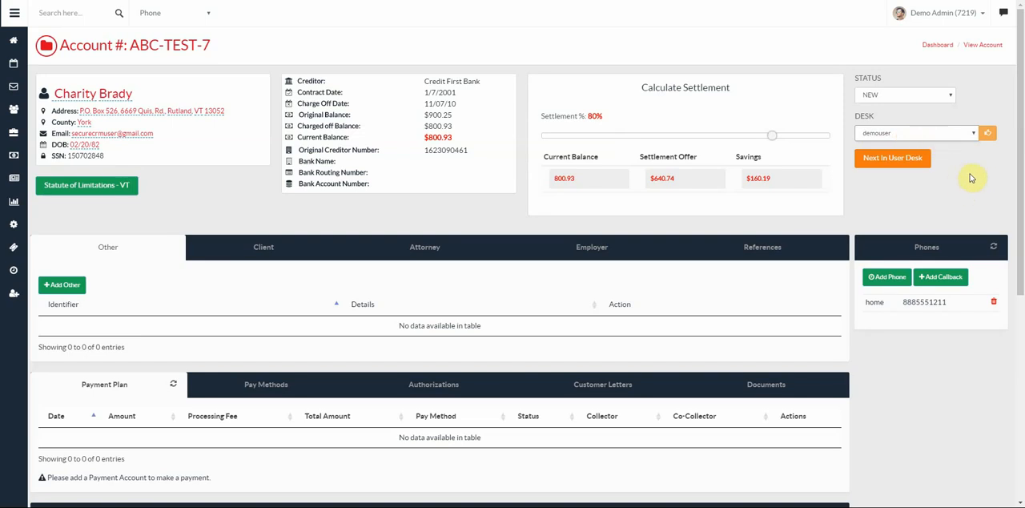
- Refresh the account's comments and look over the sections of the account page
scroll(971, 178, "down", 2)
scroll(971, 178, "down", 3)
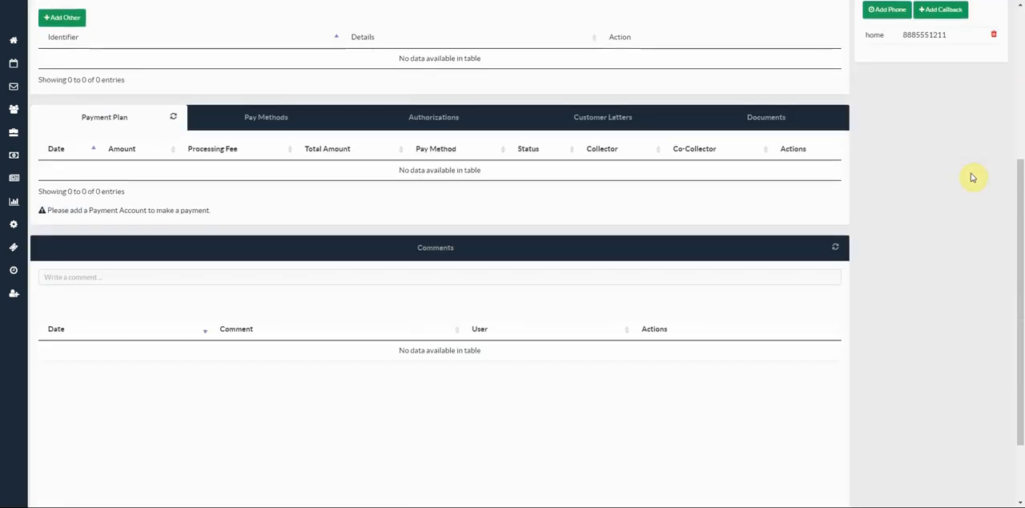
left_click(837, 248)
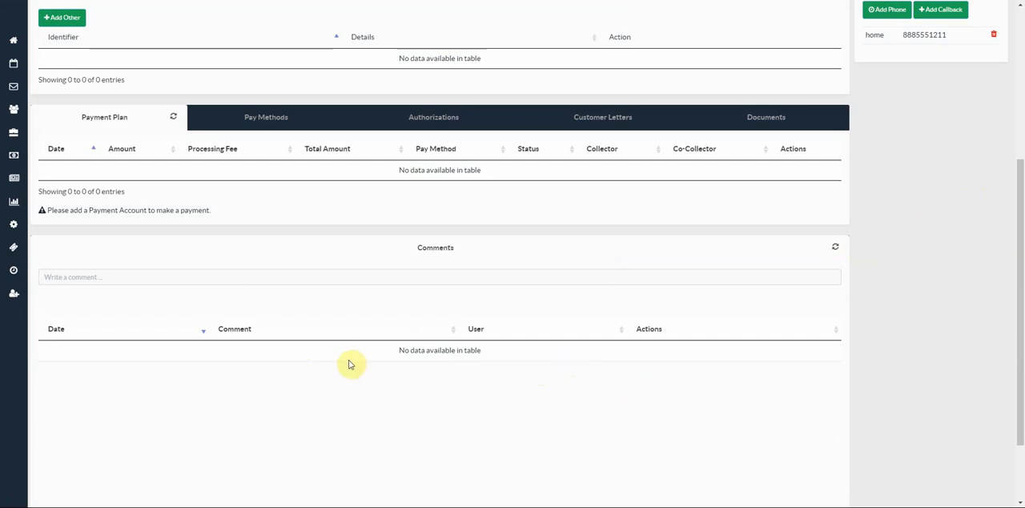
scroll(586, 361, "up", 3)
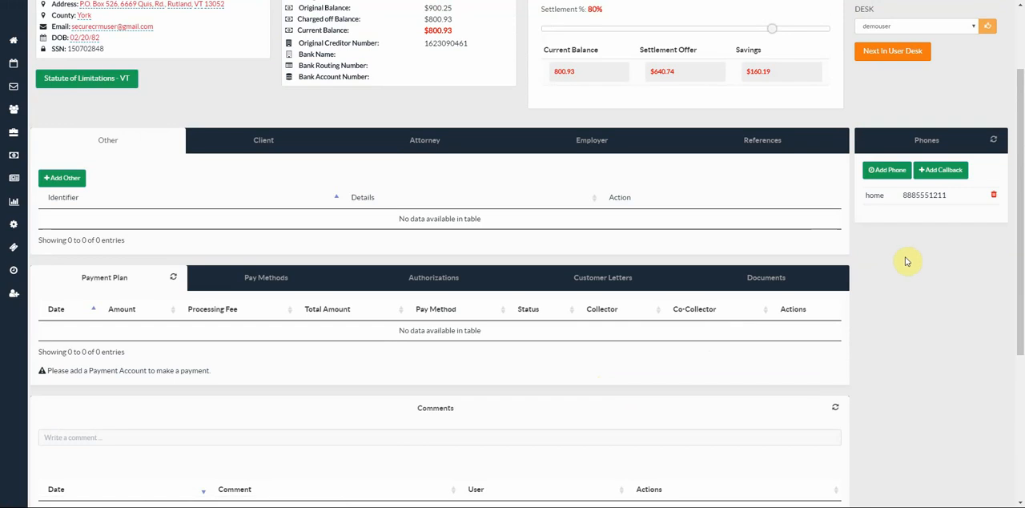
scroll(906, 261, "up", 2)
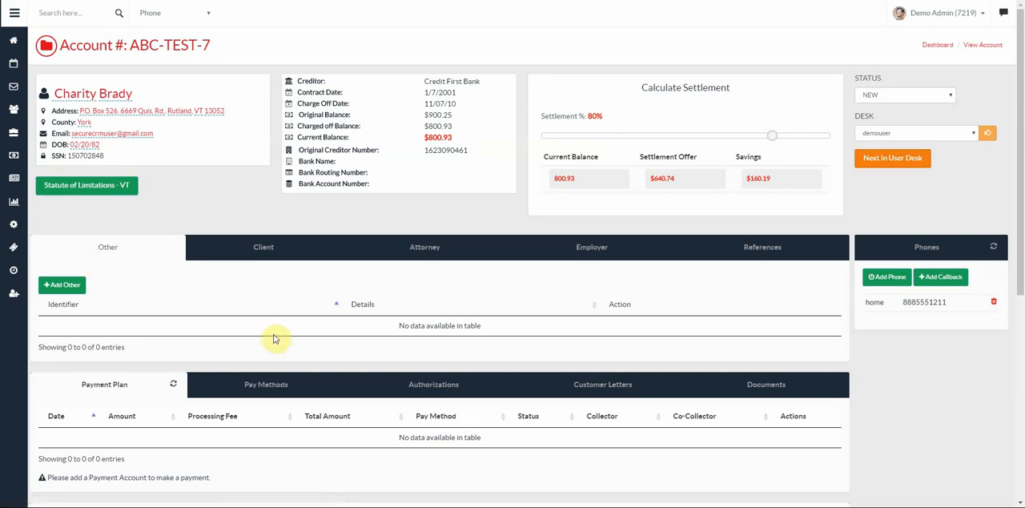
- Review the account's client, attorney, employer and reference details, including the fields of the Add Attorney form
scroll(128, 282, "down", 2)
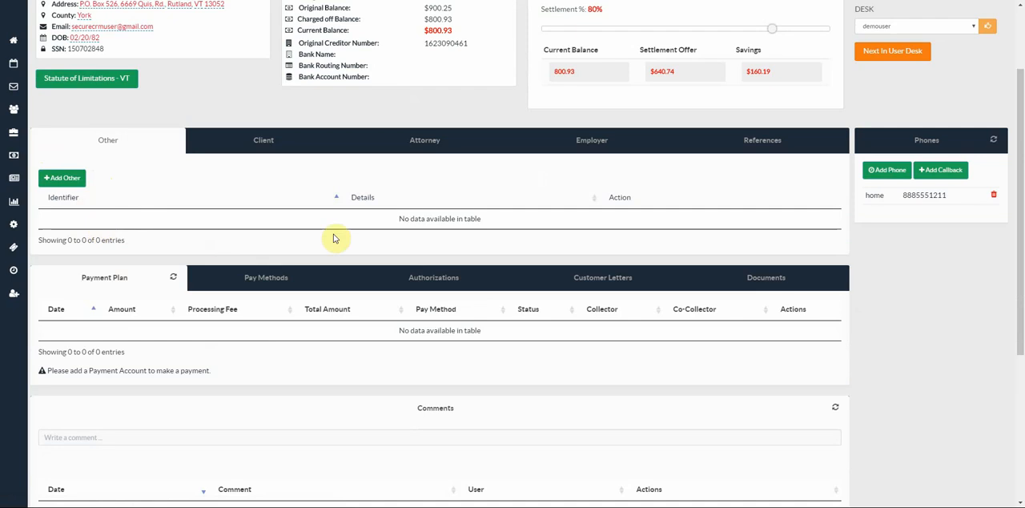
left_click(258, 144)
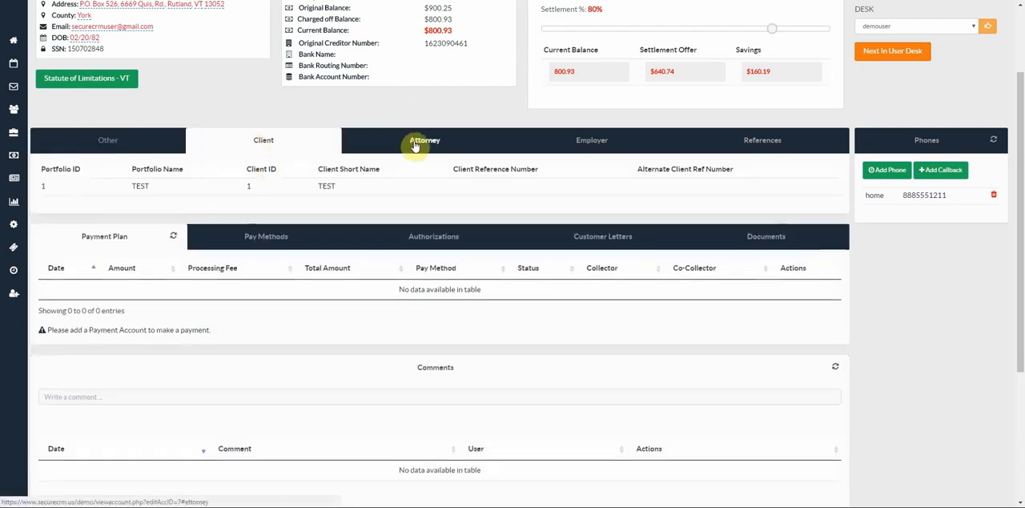
left_click(414, 145)
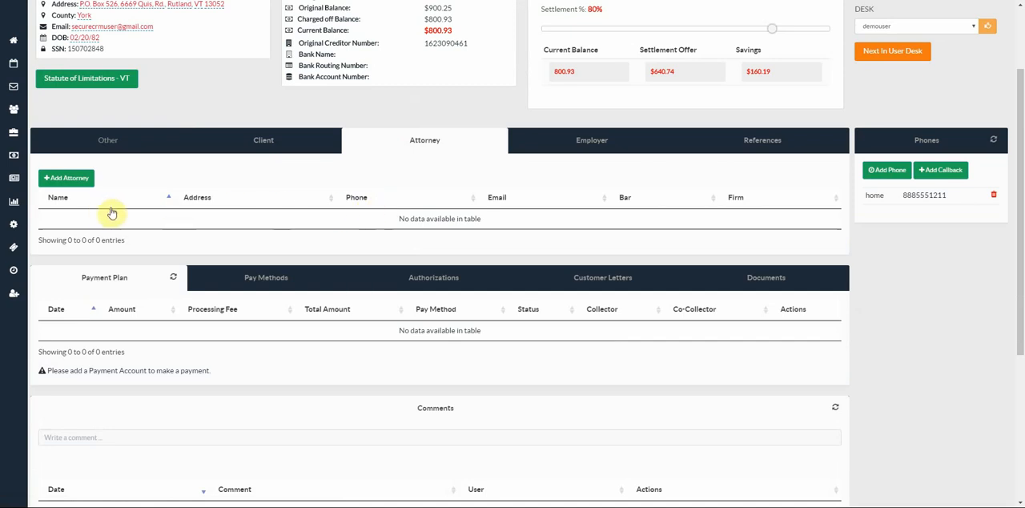
left_click(66, 180)
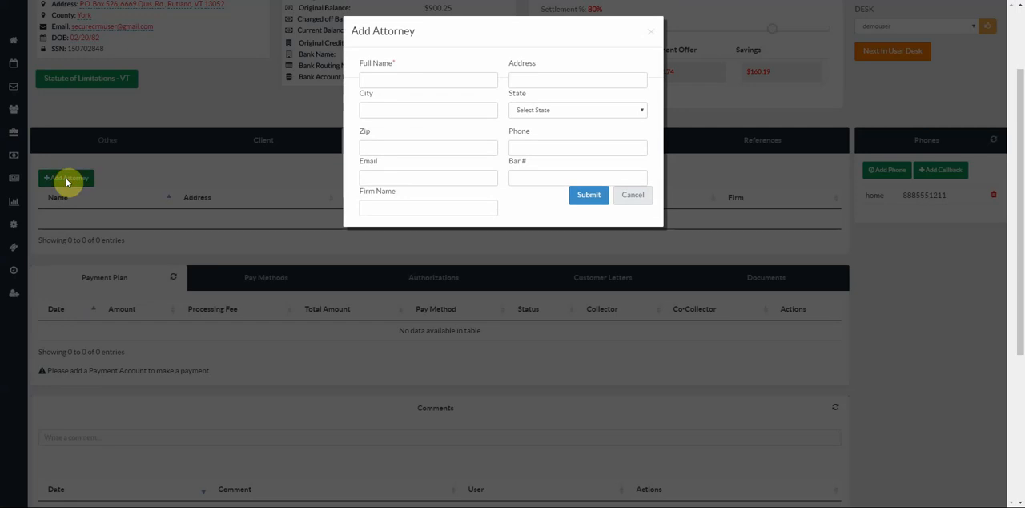
left_click(632, 196)
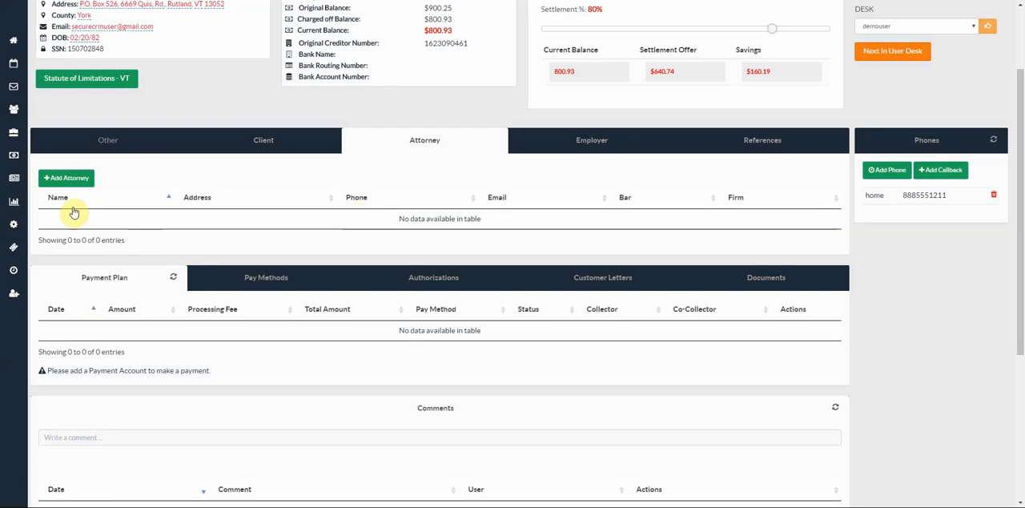
left_click(595, 147)
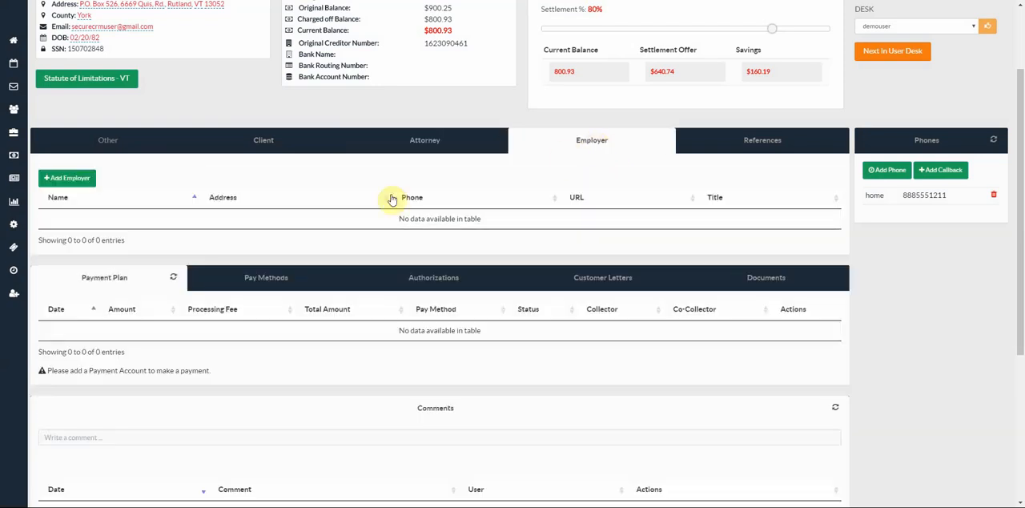
left_click(767, 145)
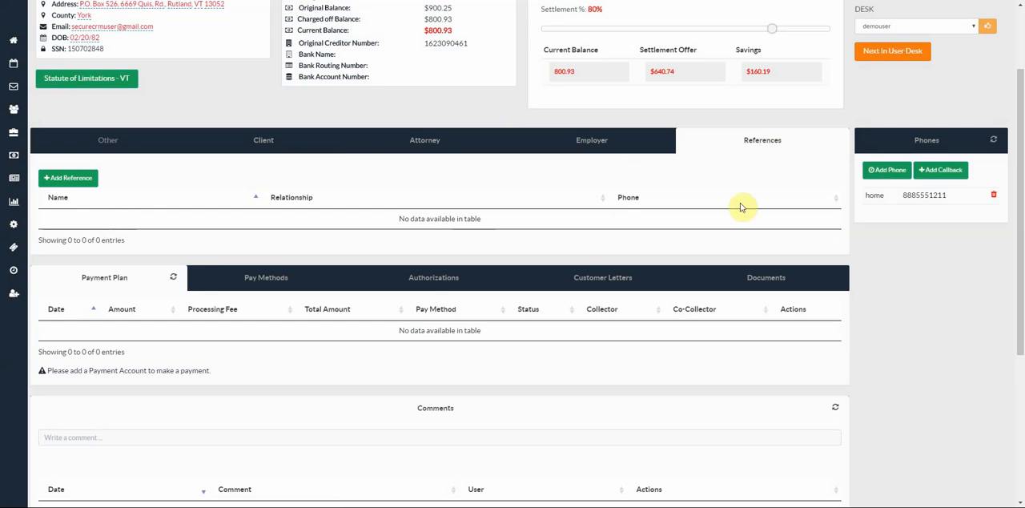
- Add a phone number to the account with the identifier "test"
left_click(887, 169)
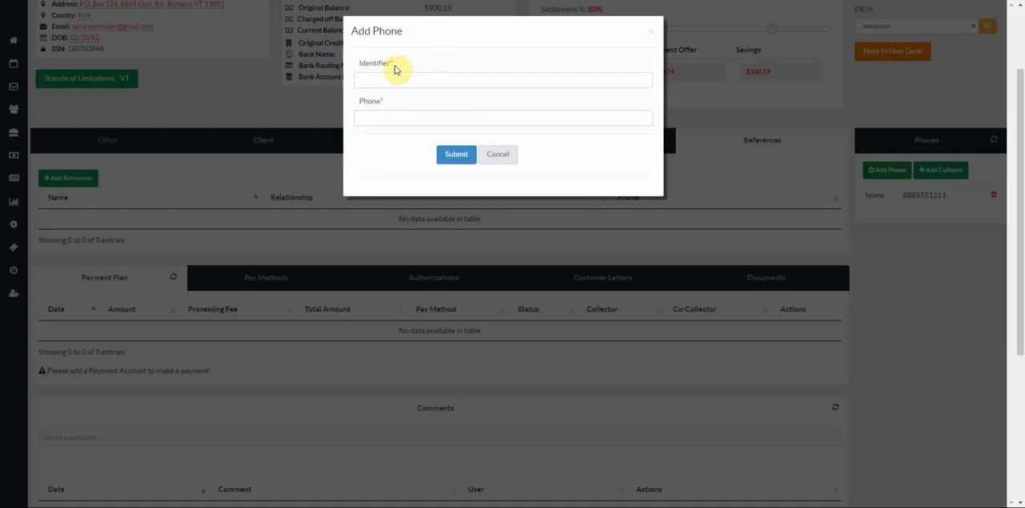
left_click(394, 78)
type("test")
key("Tab")
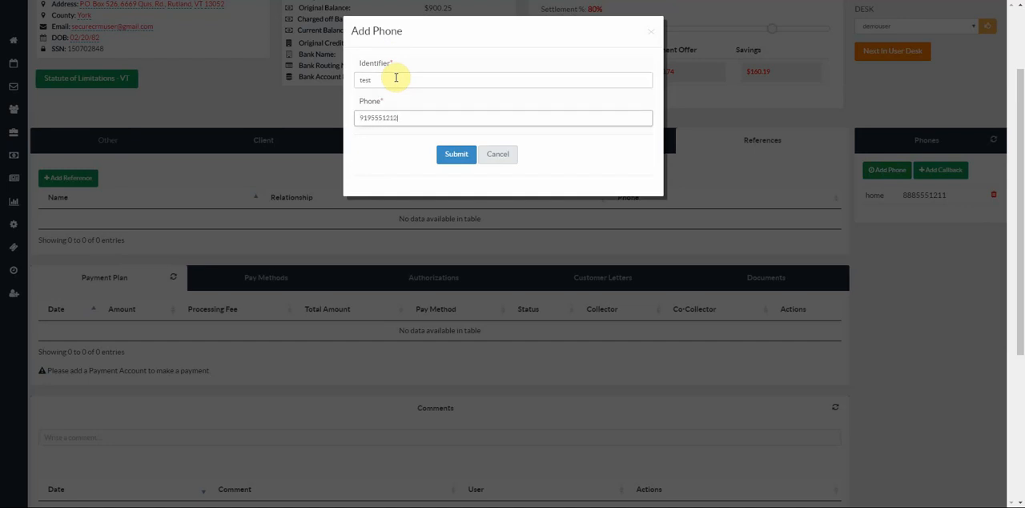
left_click(454, 156)
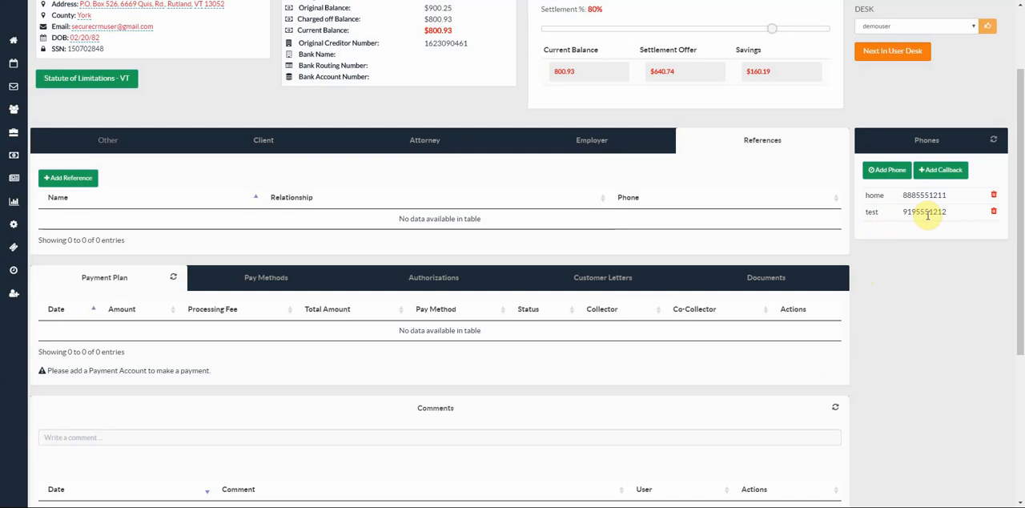
- Fill in a callback for 2017-10-24 at 6:15 PM on the home phone number, closing the form without submitting
scroll(888, 200, "down", 1)
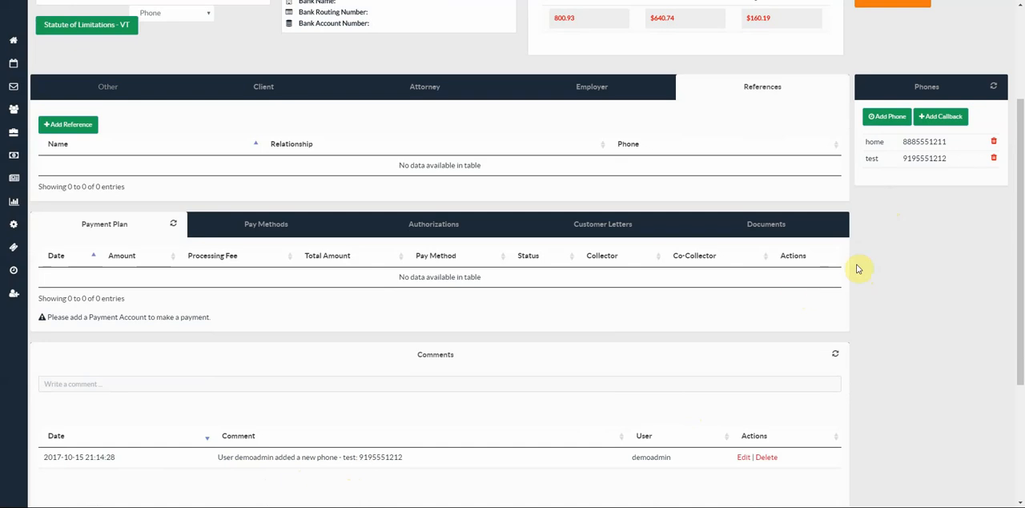
left_click(940, 120)
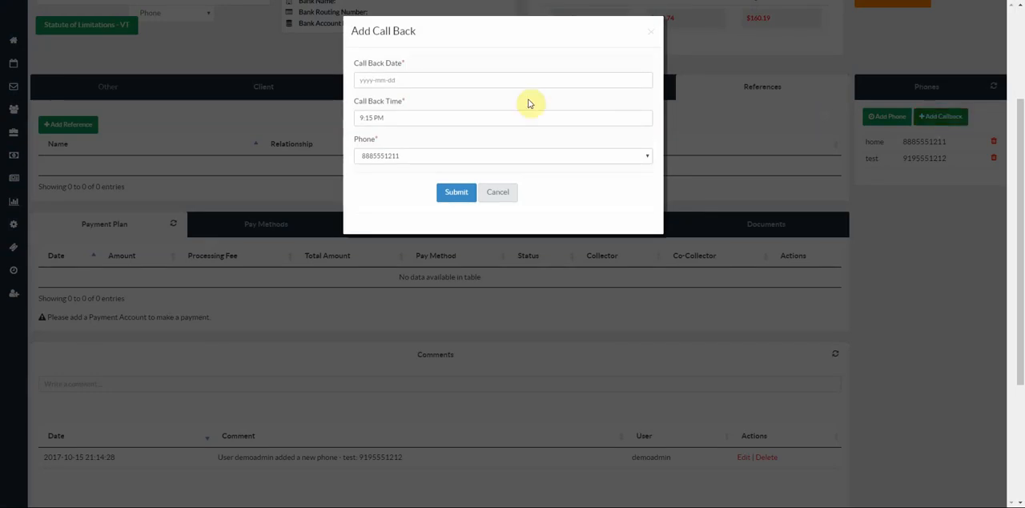
left_click(411, 81)
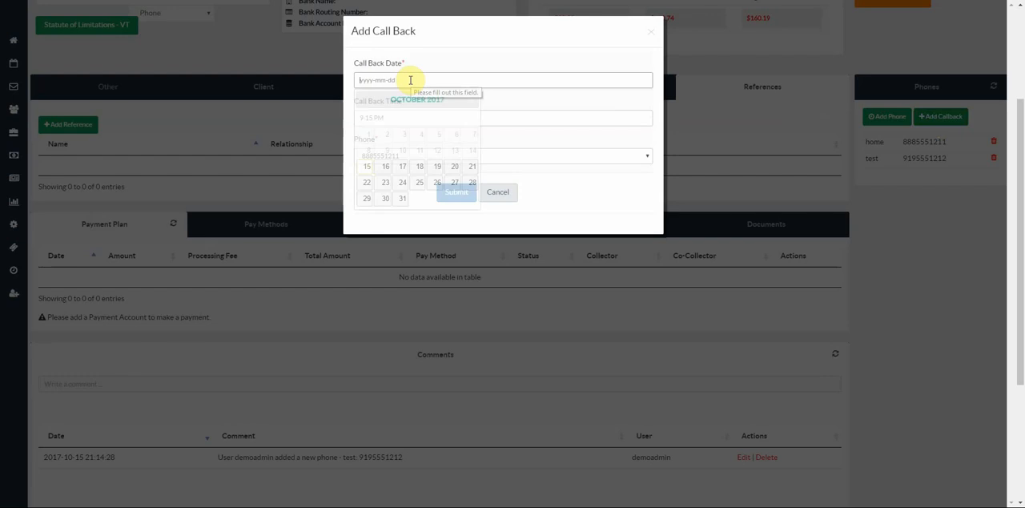
left_click(403, 182)
left_click(395, 118)
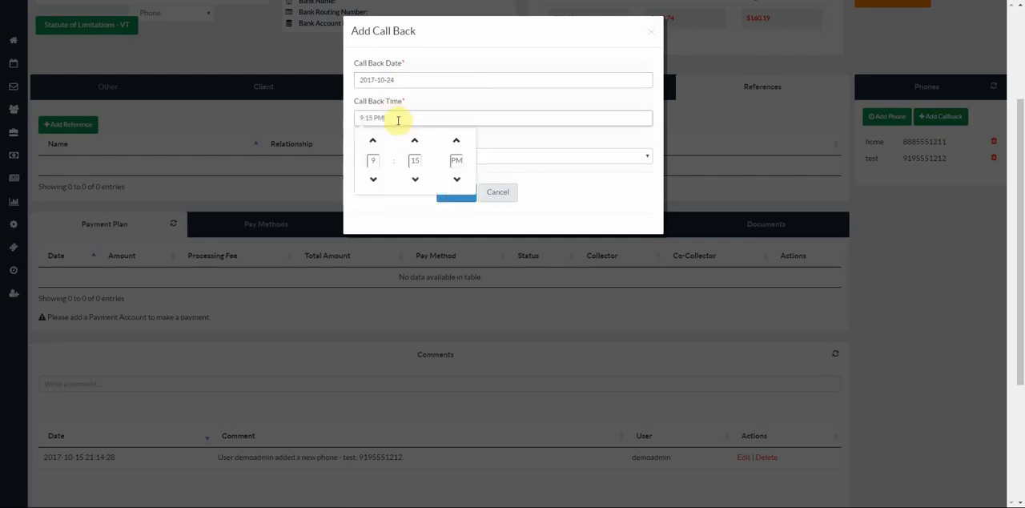
left_click(372, 181)
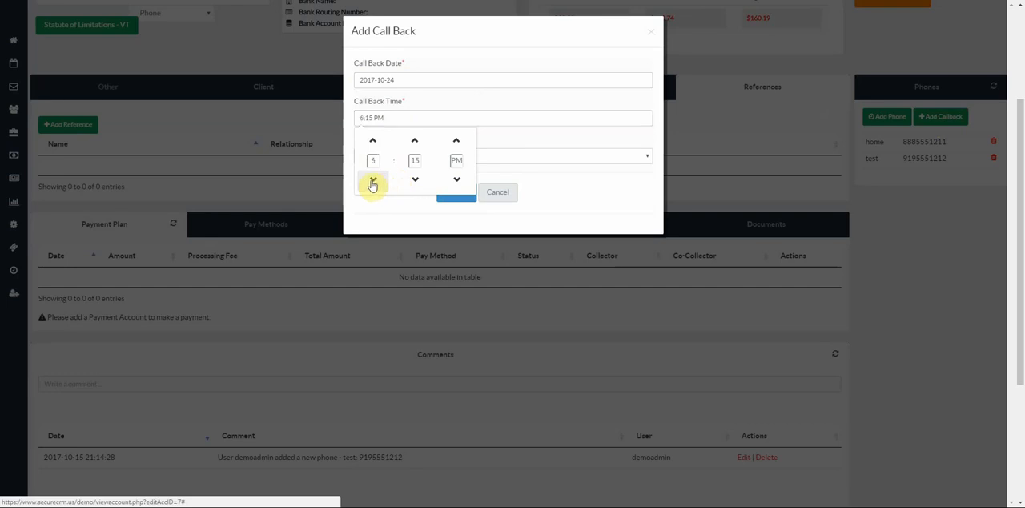
left_click(513, 134)
left_click(414, 160)
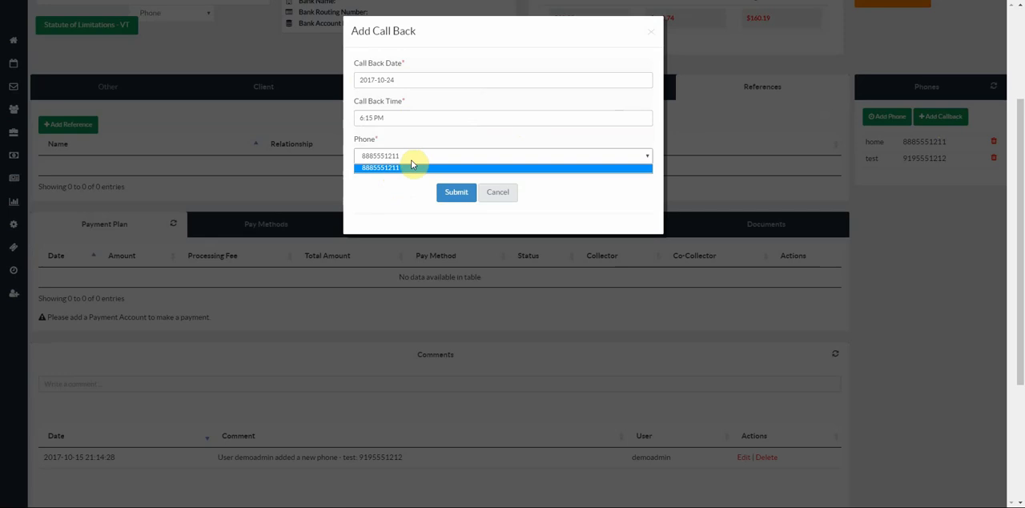
left_click(549, 138)
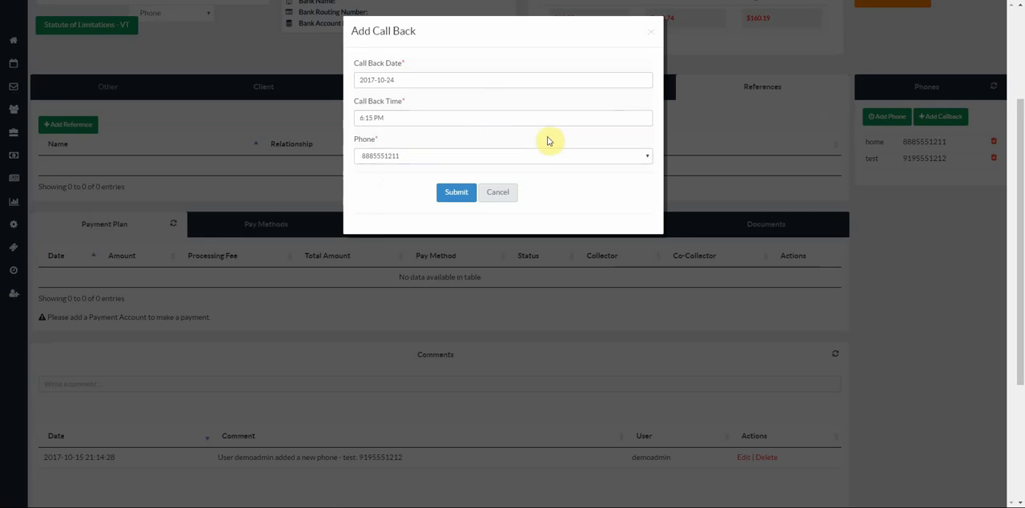
left_click(502, 197)
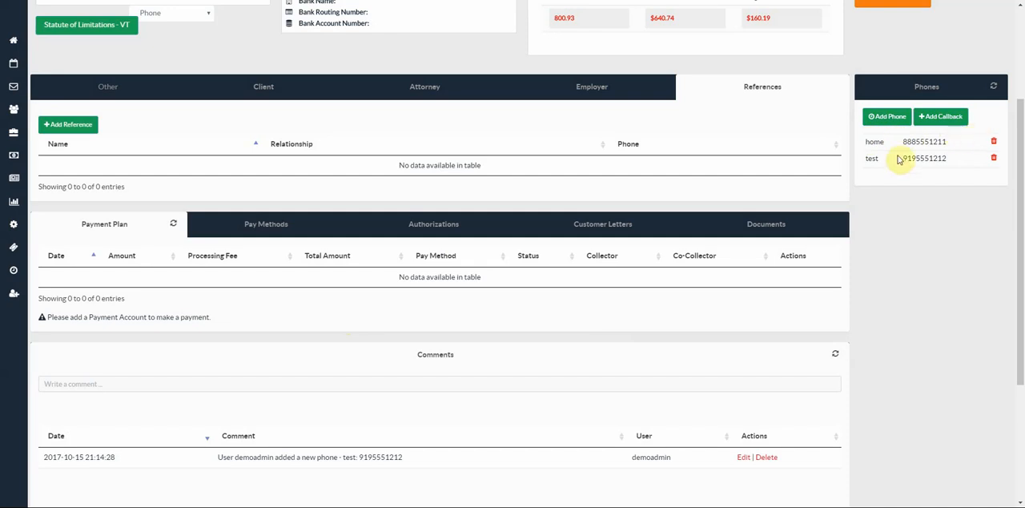
- Reopen the callback form and submit the callback for 2017-10-24 at 6:15 PM on the home phone number
scroll(555, 310, "down", 2)
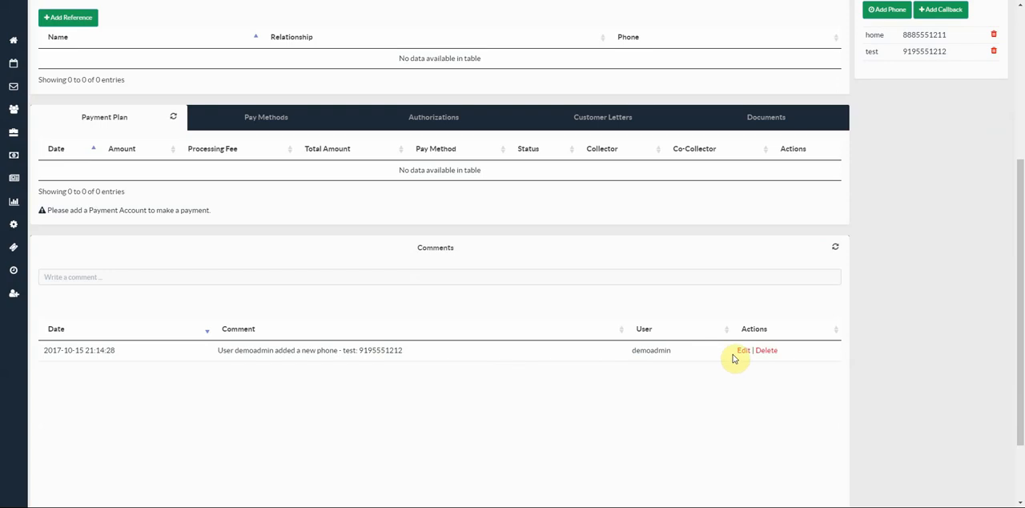
scroll(733, 358, "up", 1)
left_click(948, 68)
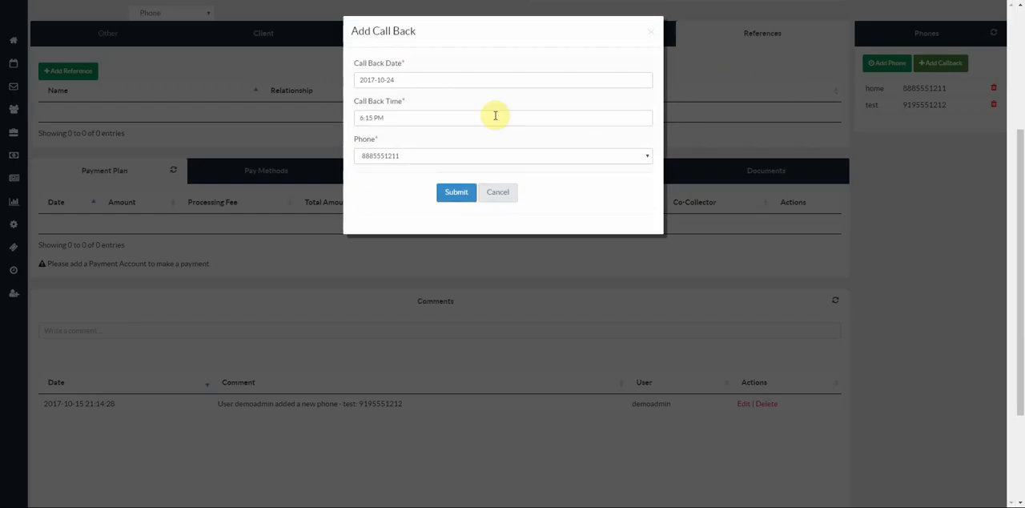
left_click(446, 193)
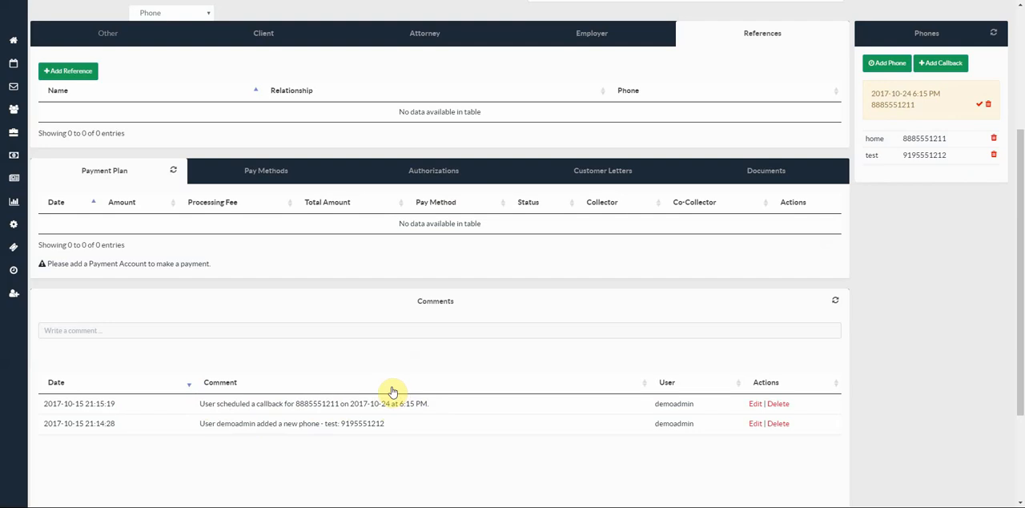
- Start a new credit card pay method and autofill its card number and expiry from the saved Visa card expiring 04/27
scroll(392, 391, "up", 1)
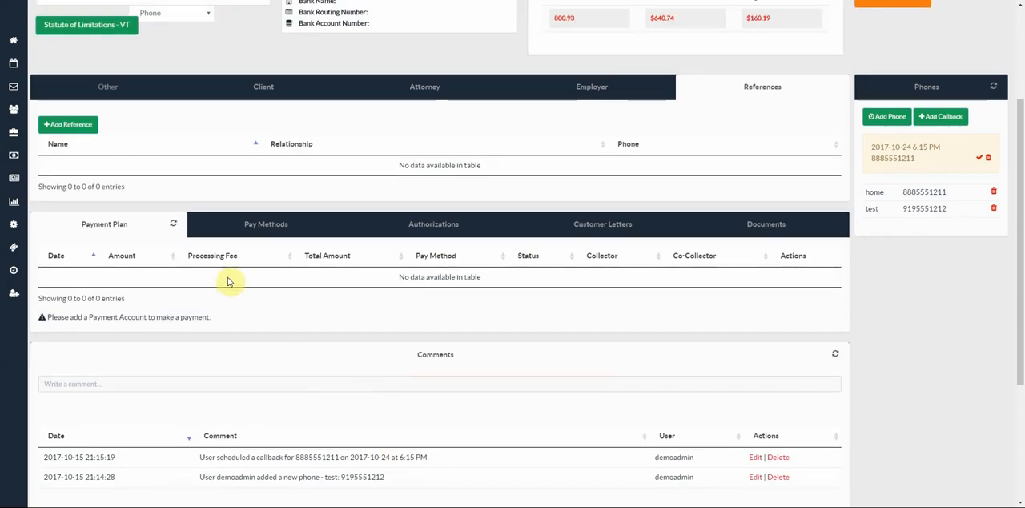
scroll(94, 274, "down", 2)
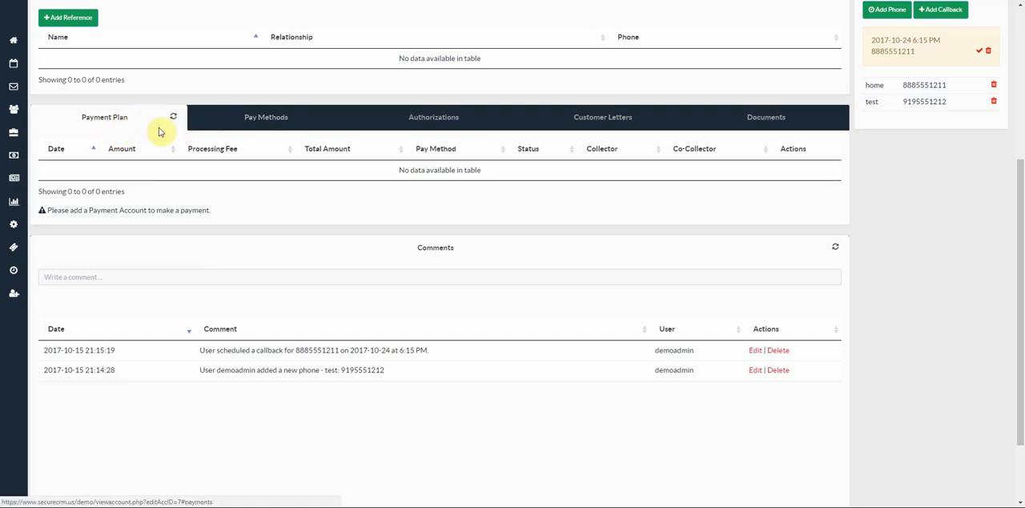
left_click(256, 125)
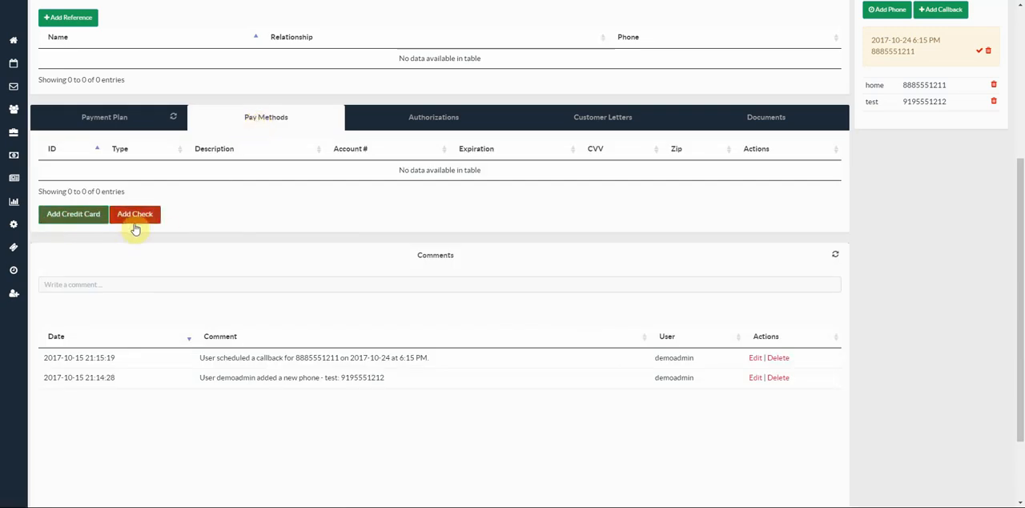
left_click(80, 218)
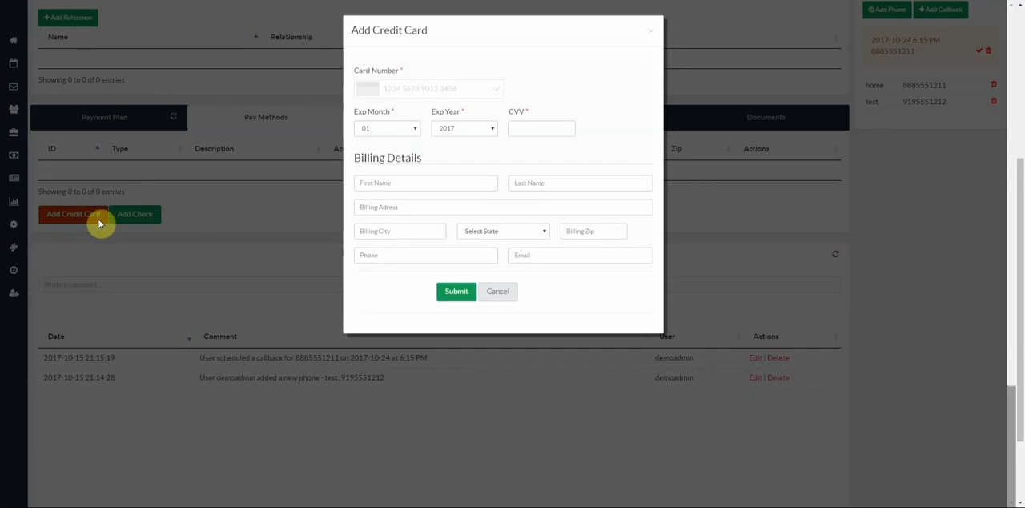
left_click(404, 90)
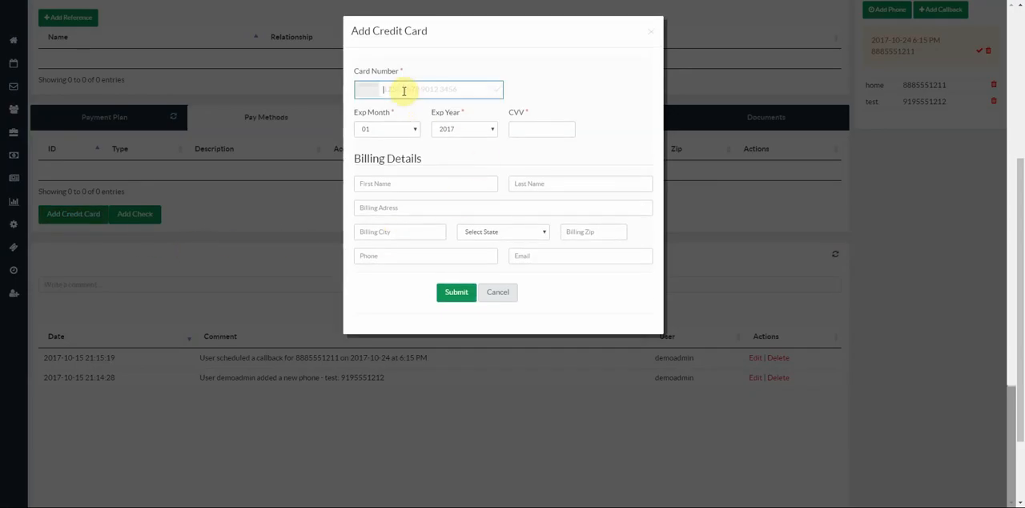
type("4")
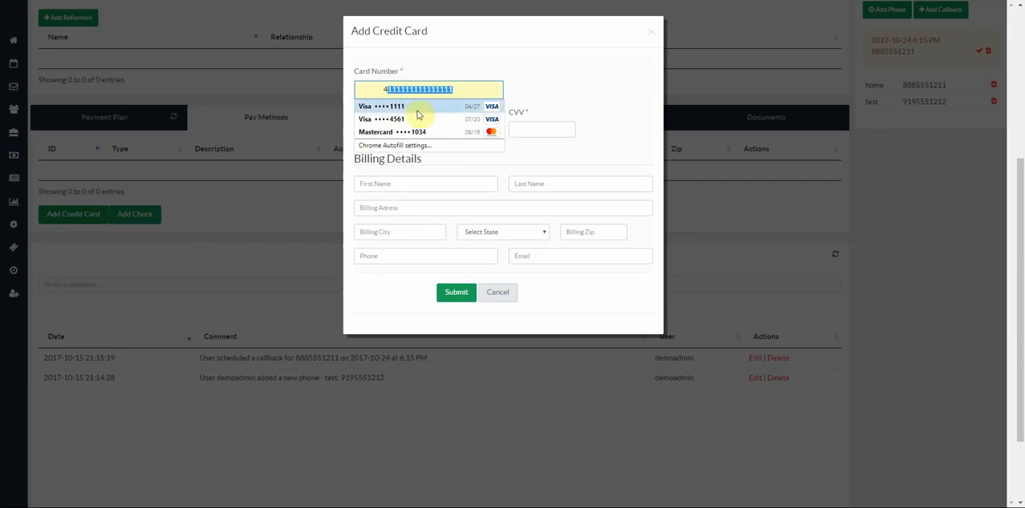
left_click(417, 109)
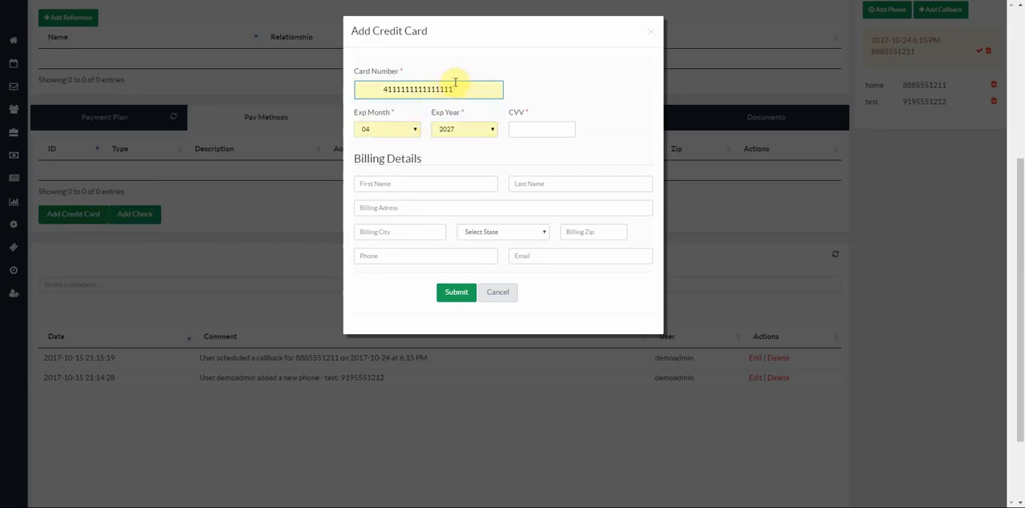
- Replace the autofilled card number by entering it manually, and enter the card's CVV
left_click_drag(385, 89, 498, 91)
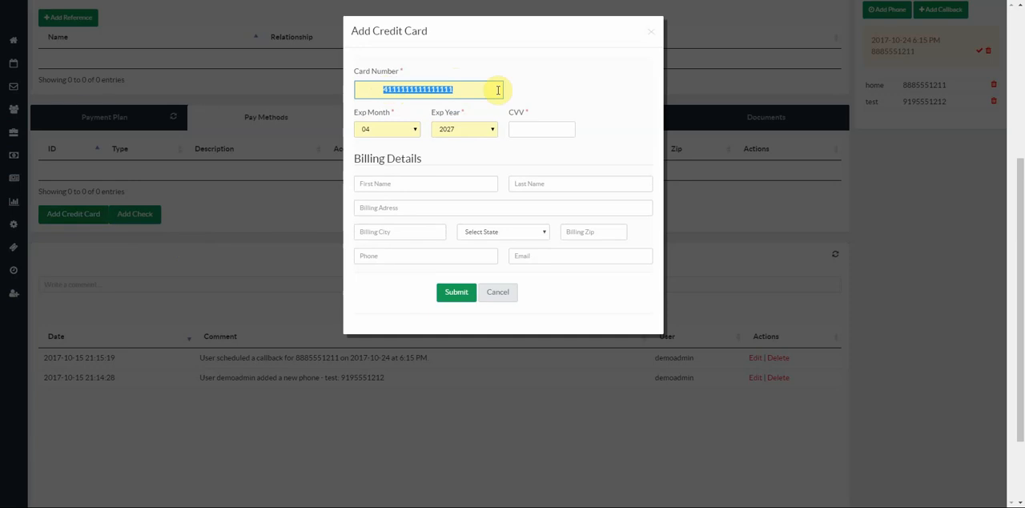
type("4111111")
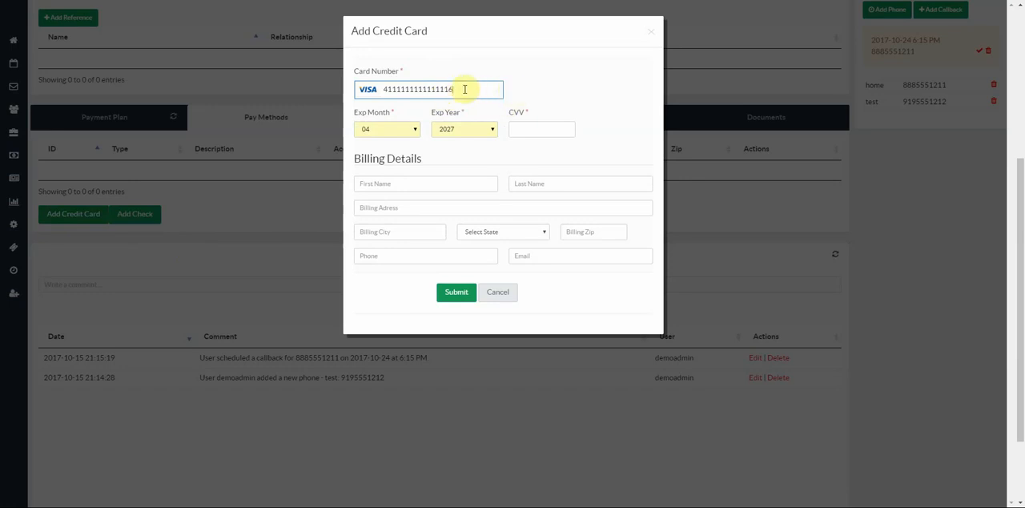
key("BackSpace")
type("1")
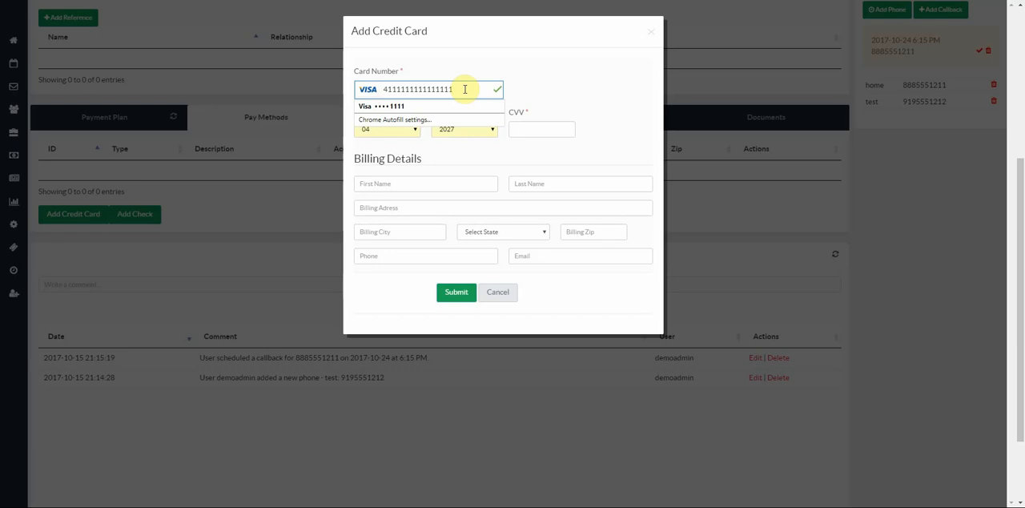
left_click(544, 88)
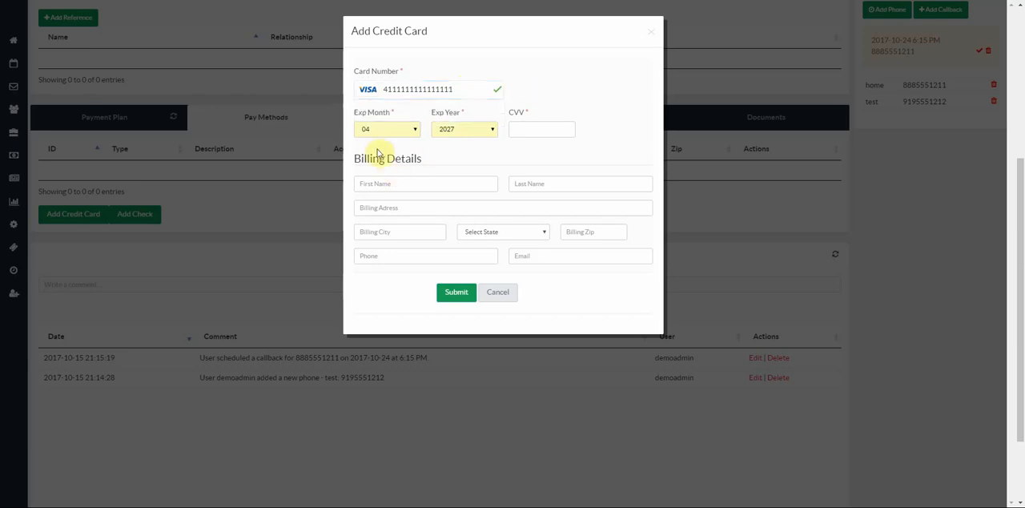
left_click(544, 129)
type("123")
left_click(373, 184)
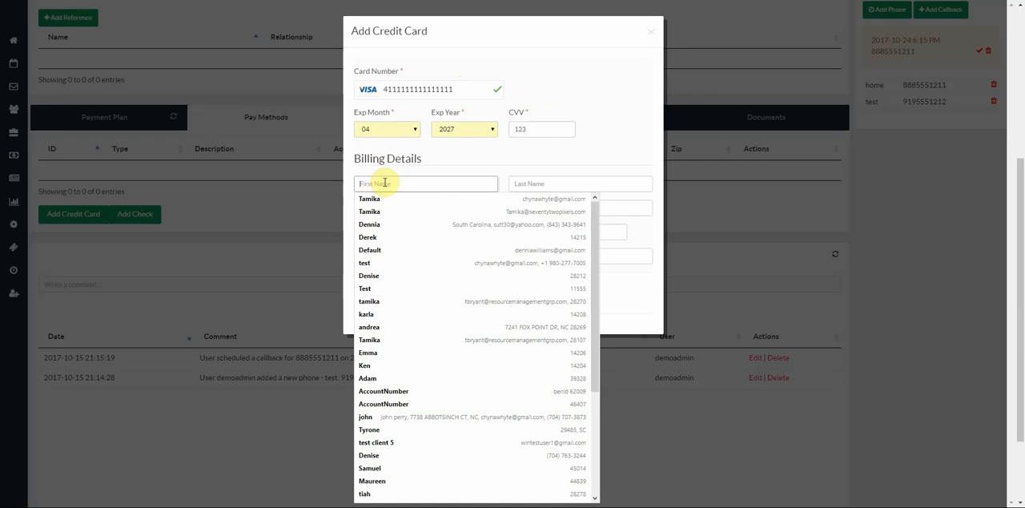
type("123 ma")
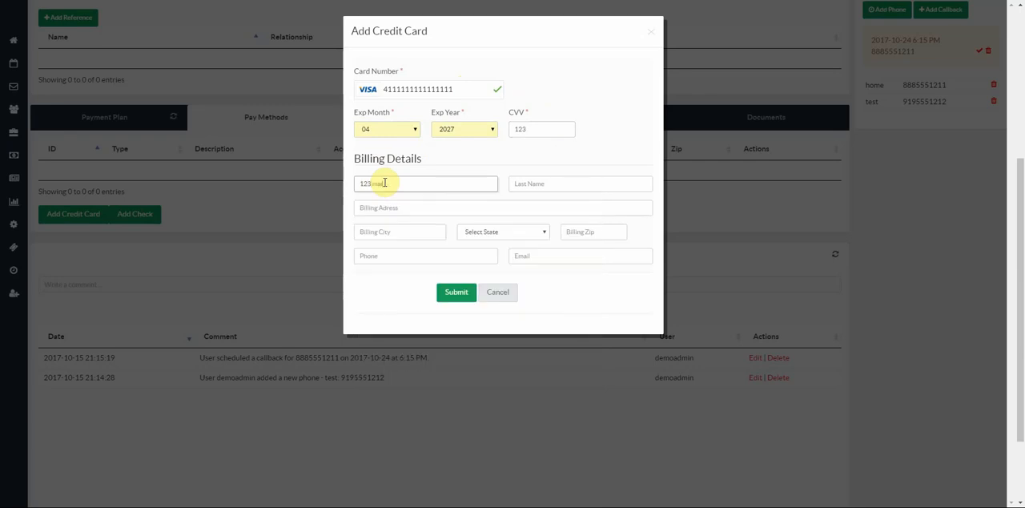
type("in stree")
key("BackSpace")
key("BackSpace")
key("BackSpace")
key("BackSpace")
key("BackSpace")
key("BackSpace")
key("BackSpace")
- Enter the debtor's first and last name in the card's billing details
scroll(315, 183, "up", 3)
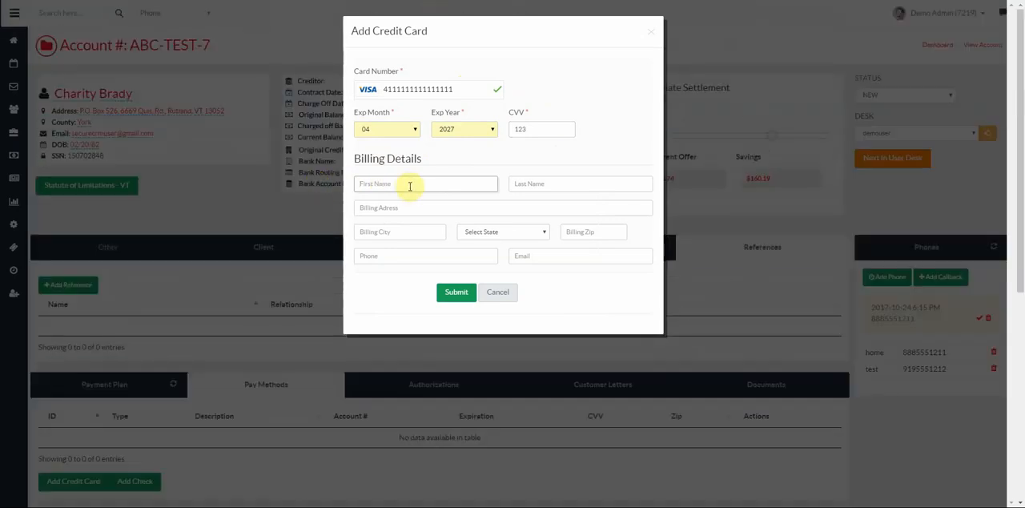
left_click(405, 184)
key("Tab")
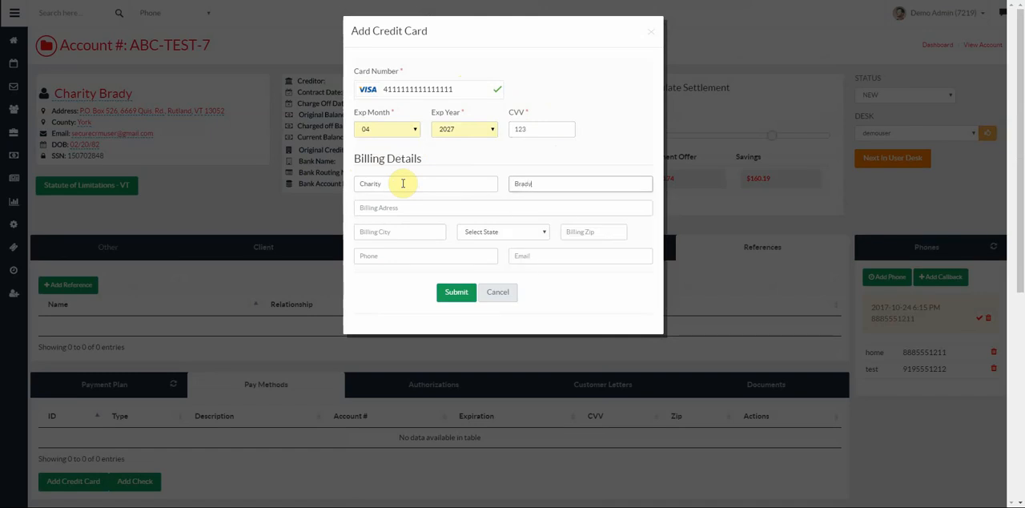
key("Tab")
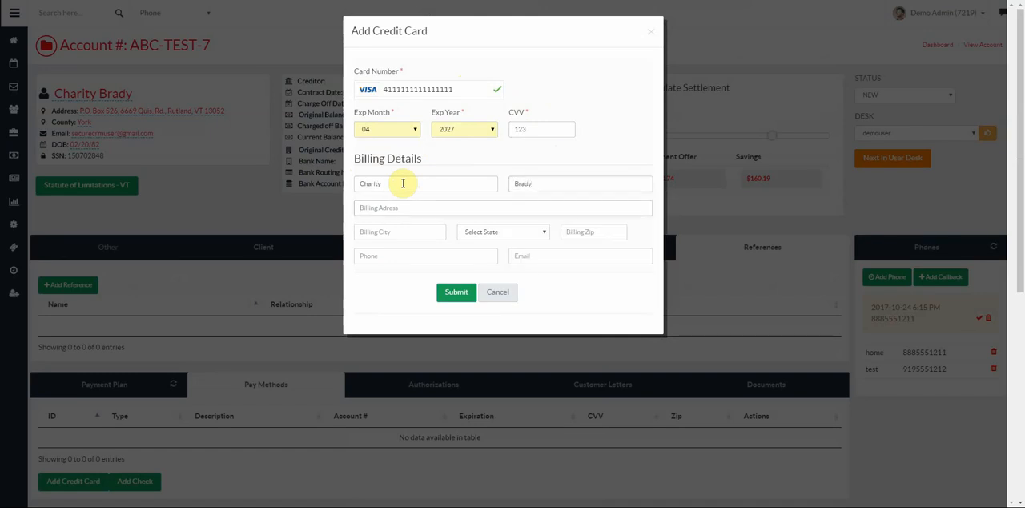
- Enter the debtor's street address, city, state and ZIP code in the card's billing details
key("Tab")
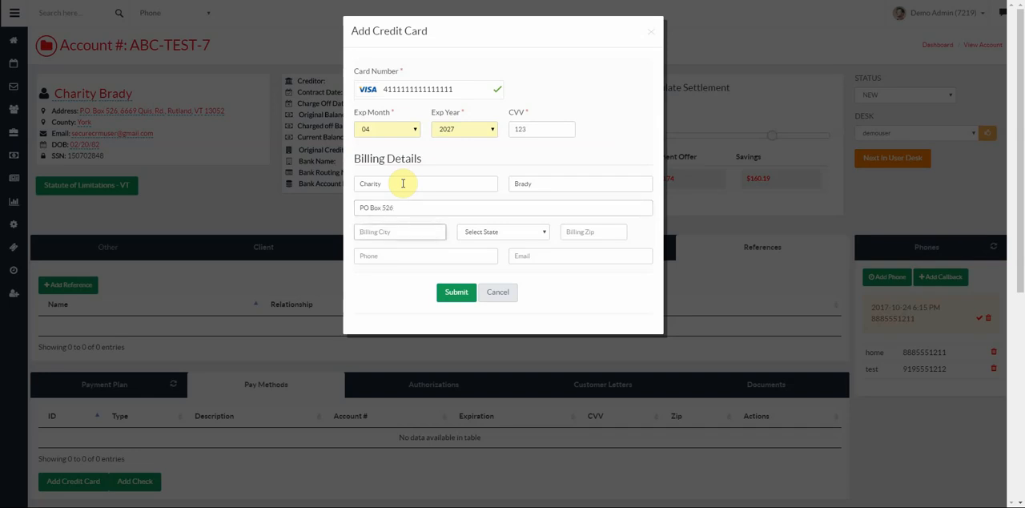
type("Rutland")
key("Tab")
key("v")
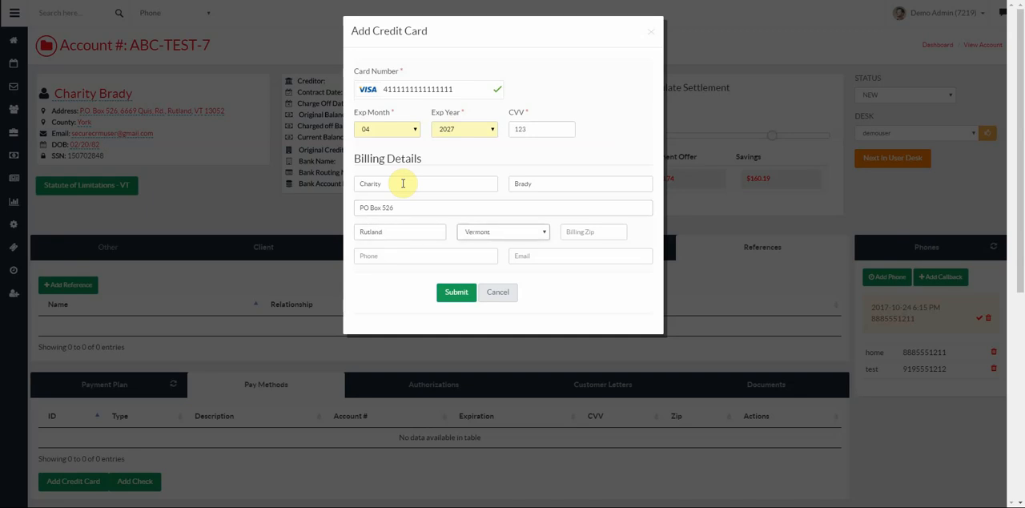
key("Tab")
type("1305")
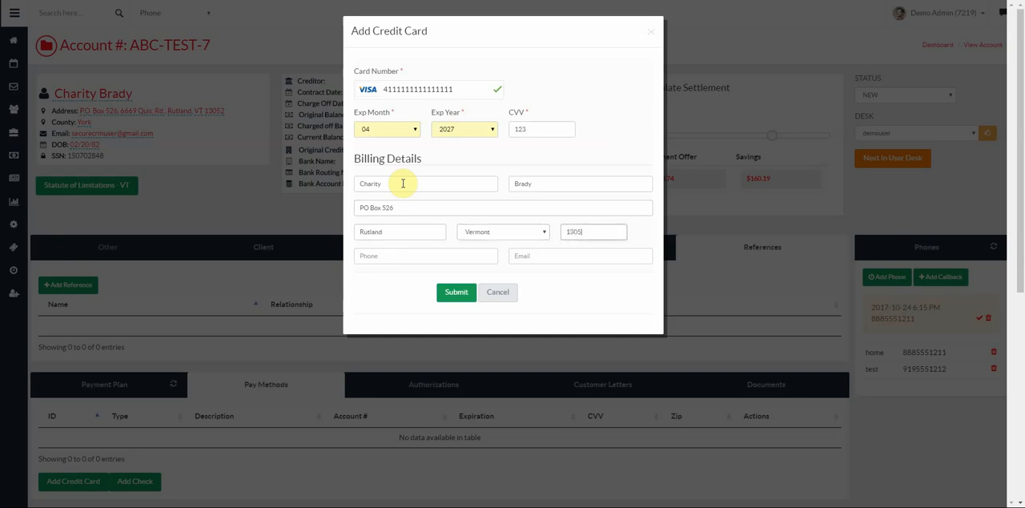
key("Tab")
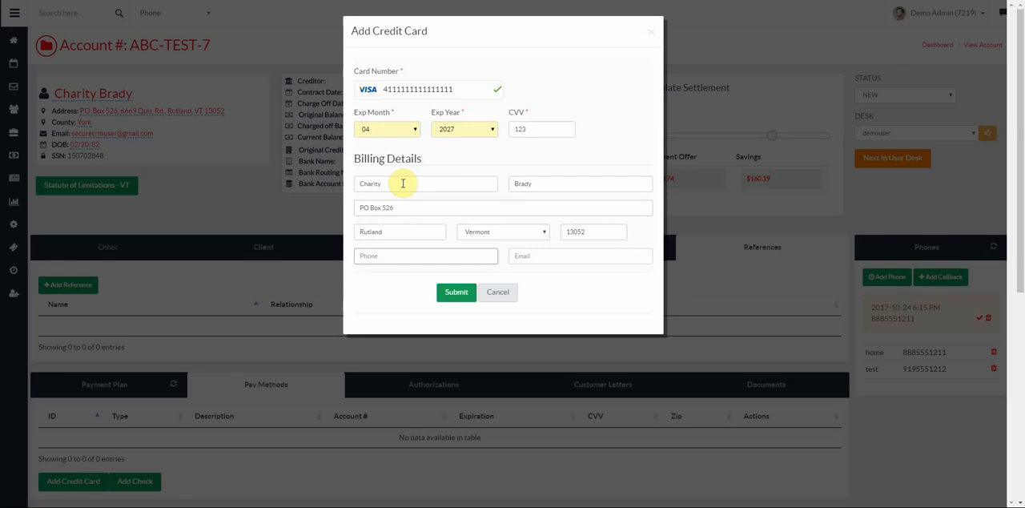
- Fill in the billing phone number and email address, and submit the new credit card
type("9")
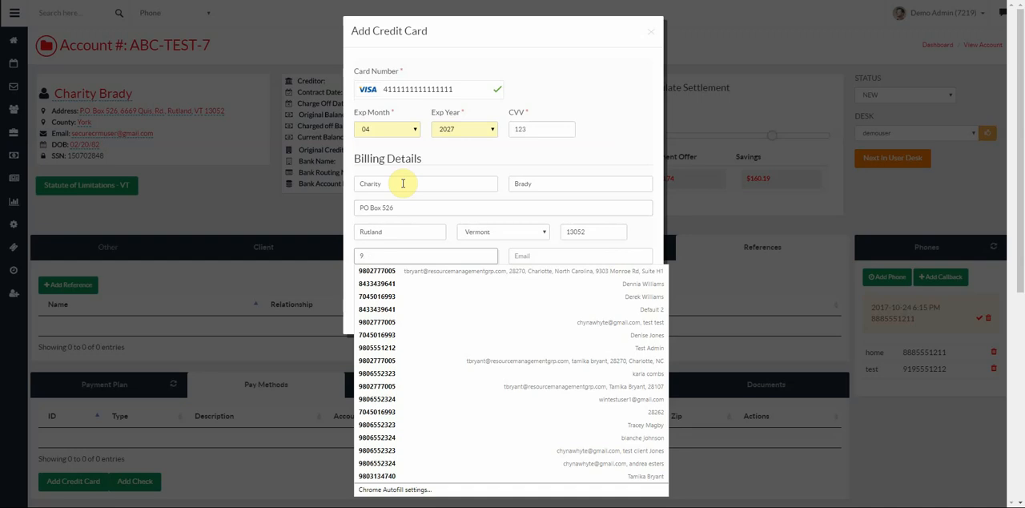
type("80555121")
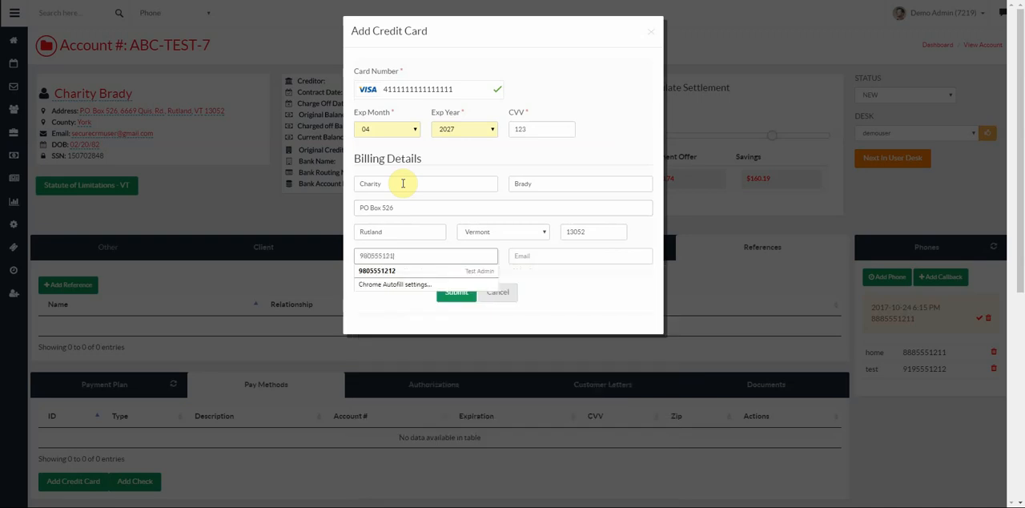
type("2")
key("Tab")
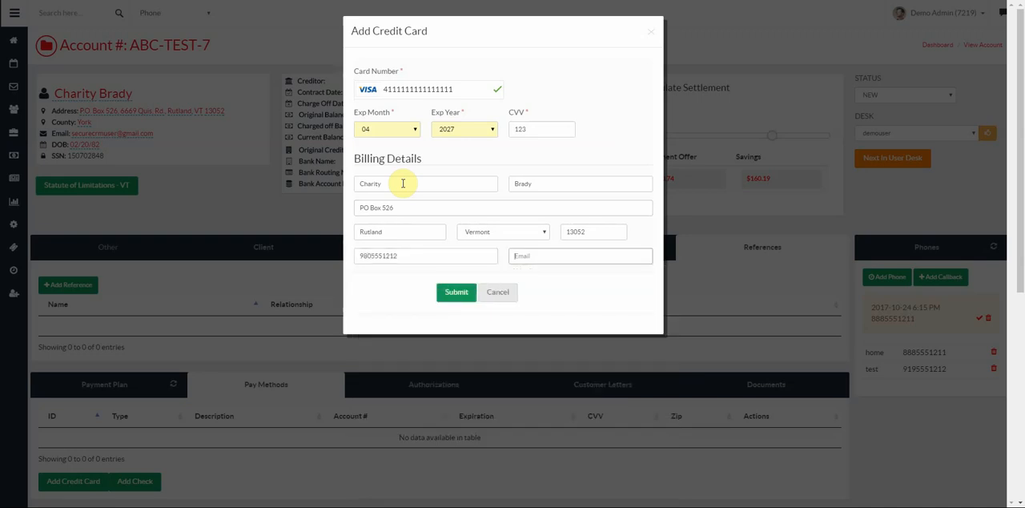
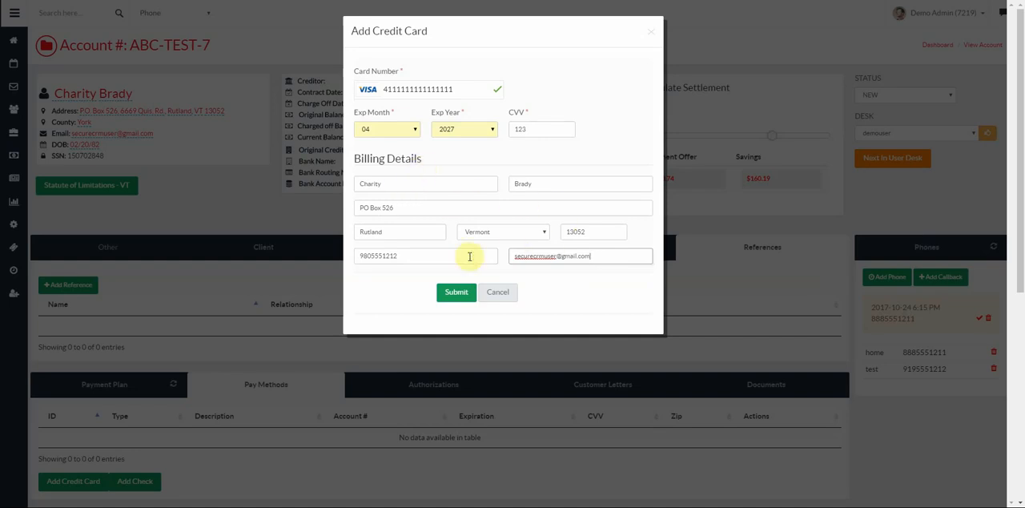
left_click(455, 294)
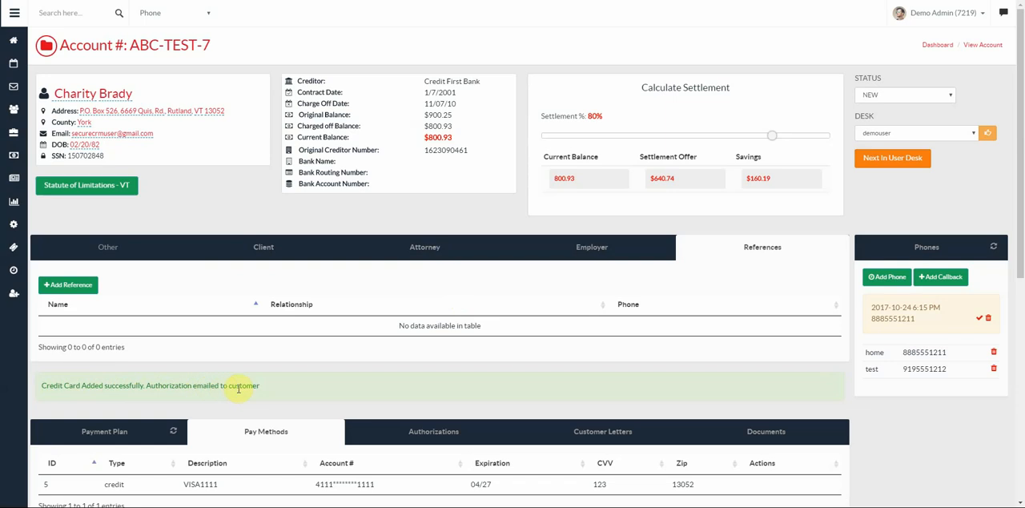
- Review the new card under the pay methods and highlight the email ID in the payment authorization comment
scroll(624, 340, "down", 1)
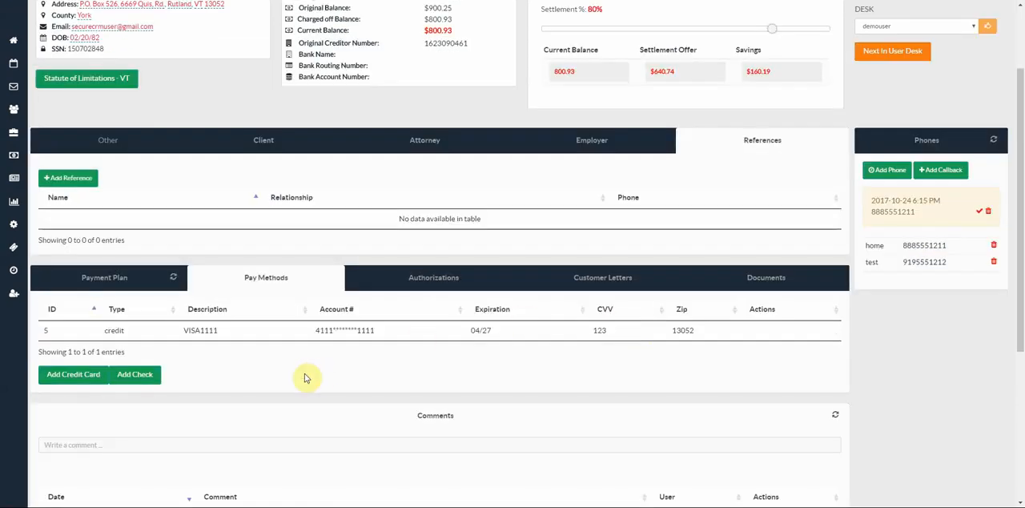
scroll(202, 375, "down", 2)
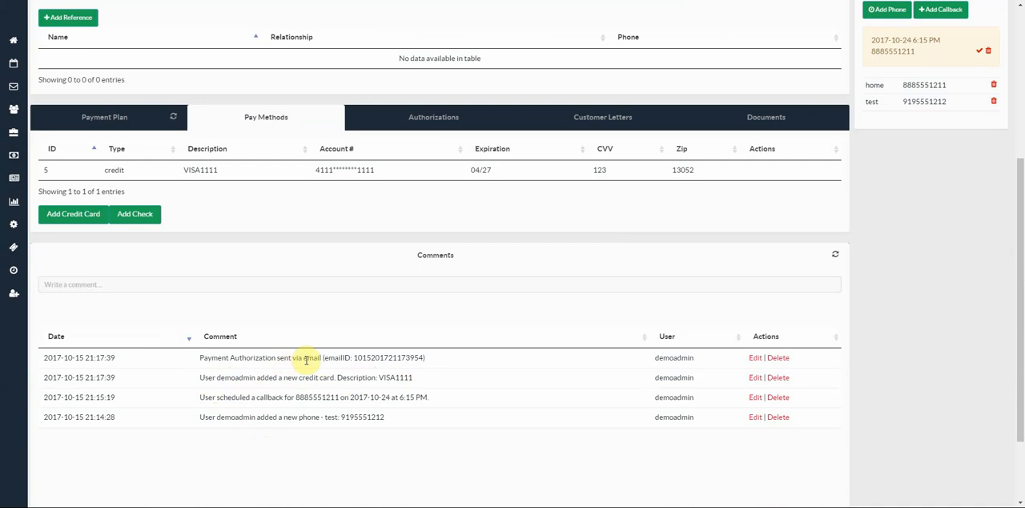
left_click_drag(354, 357, 425, 357)
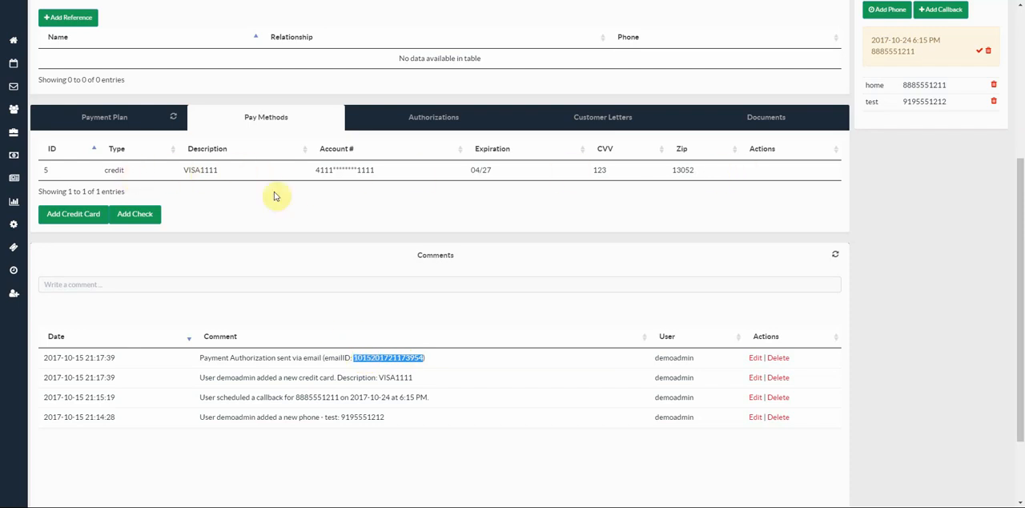
left_click(140, 124)
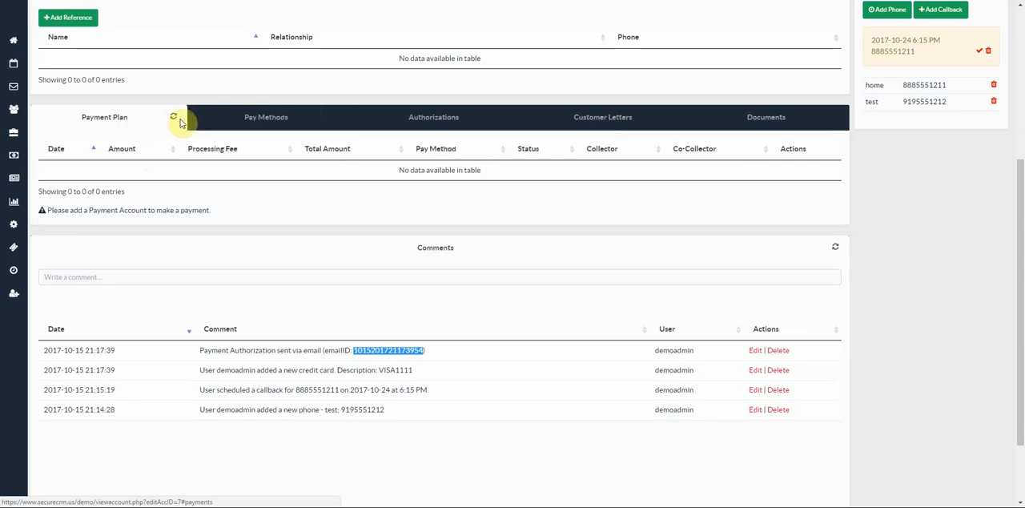
left_click(174, 120)
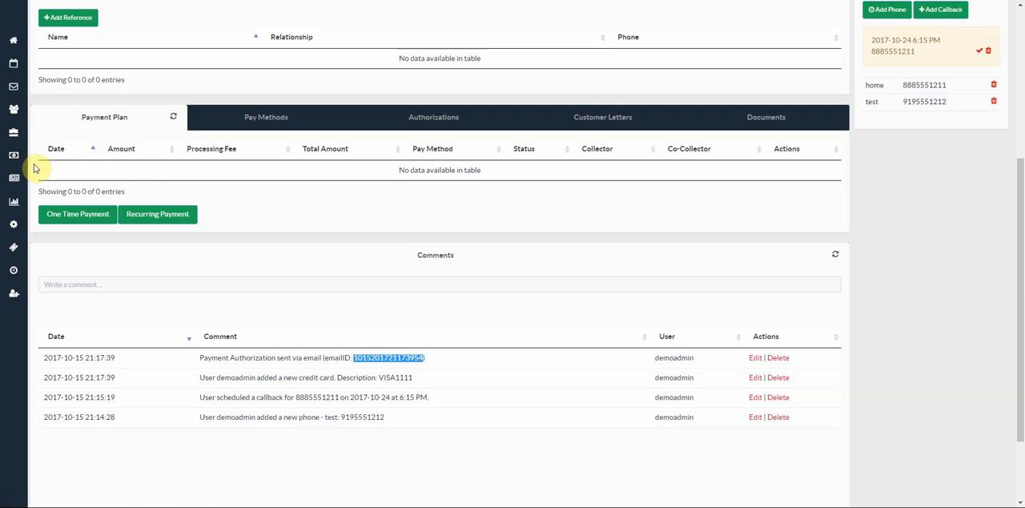
left_click(84, 217)
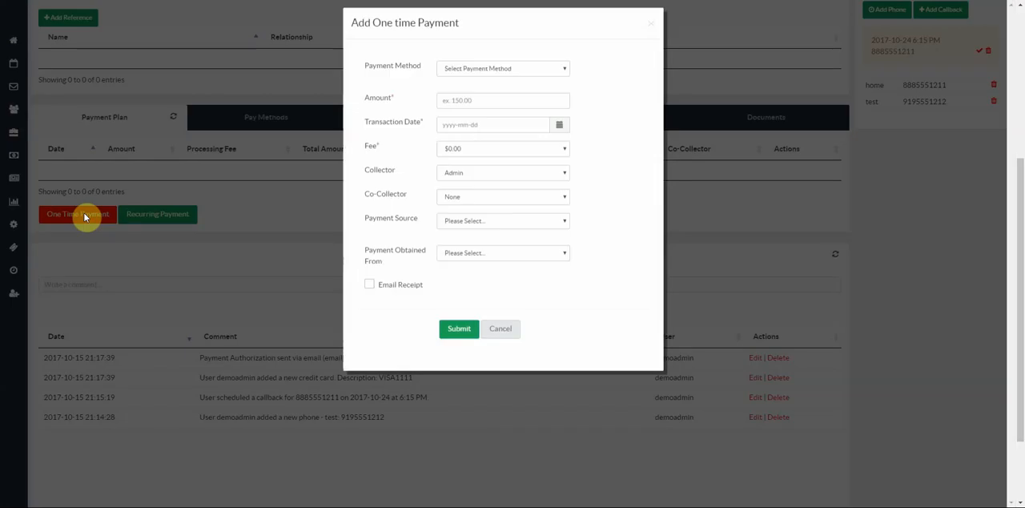
left_click(476, 78)
left_click(478, 88)
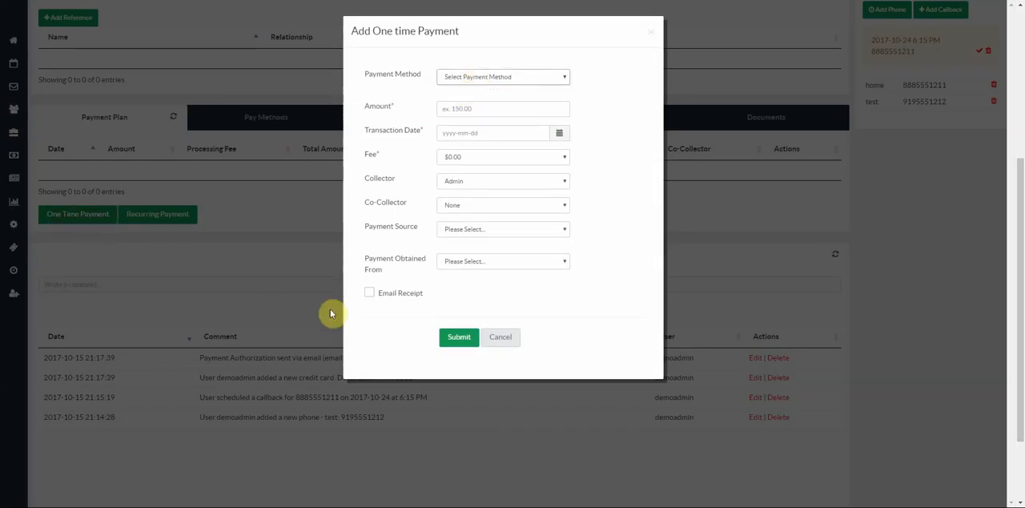
left_click(501, 336)
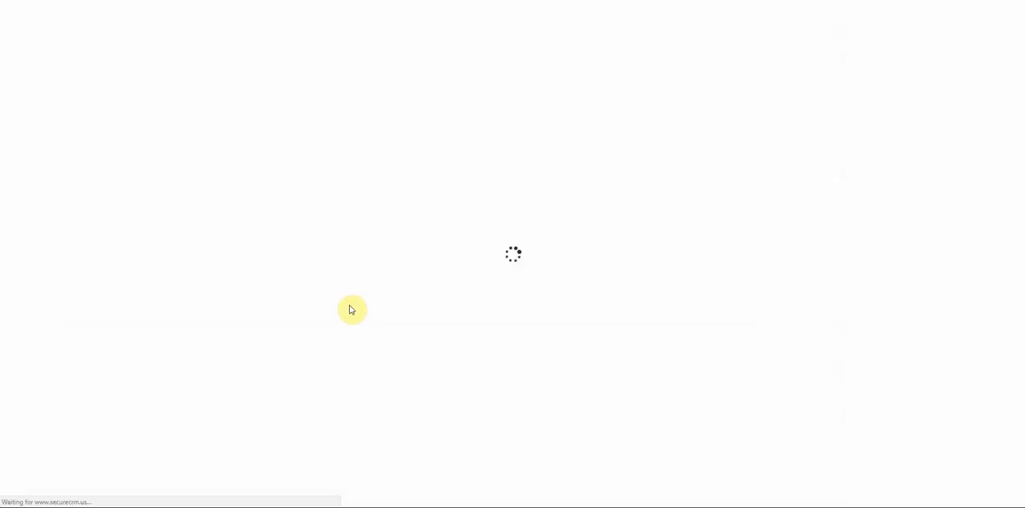
- Start a one-time payment with payment method VISA1111, an amount of 15.00 and transaction date 2017-10-27
scroll(76, 270, "down", 3)
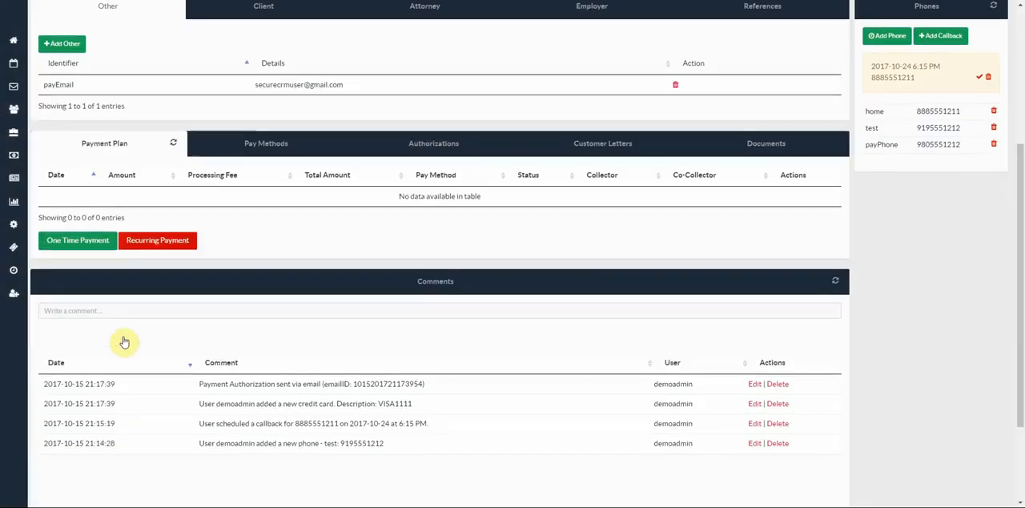
left_click(80, 242)
left_click(486, 78)
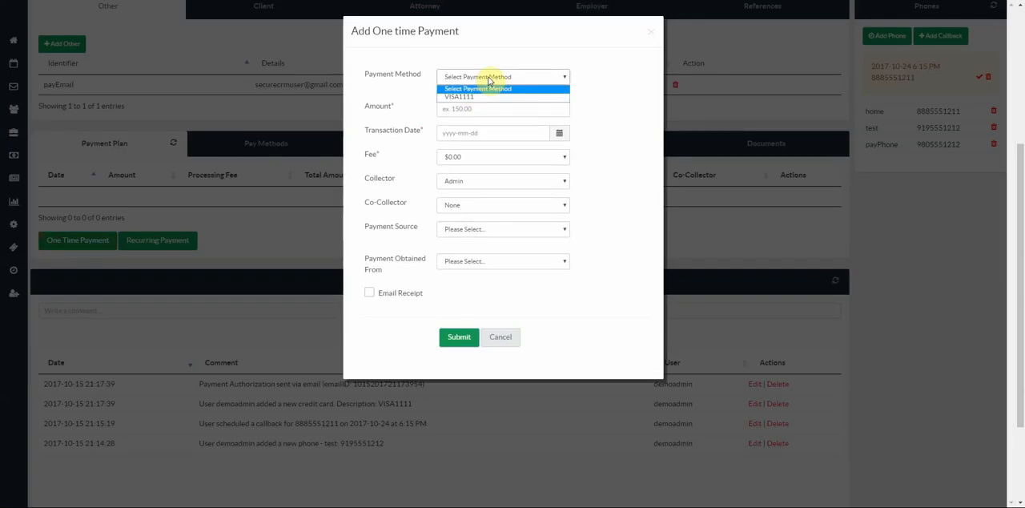
left_click(475, 96)
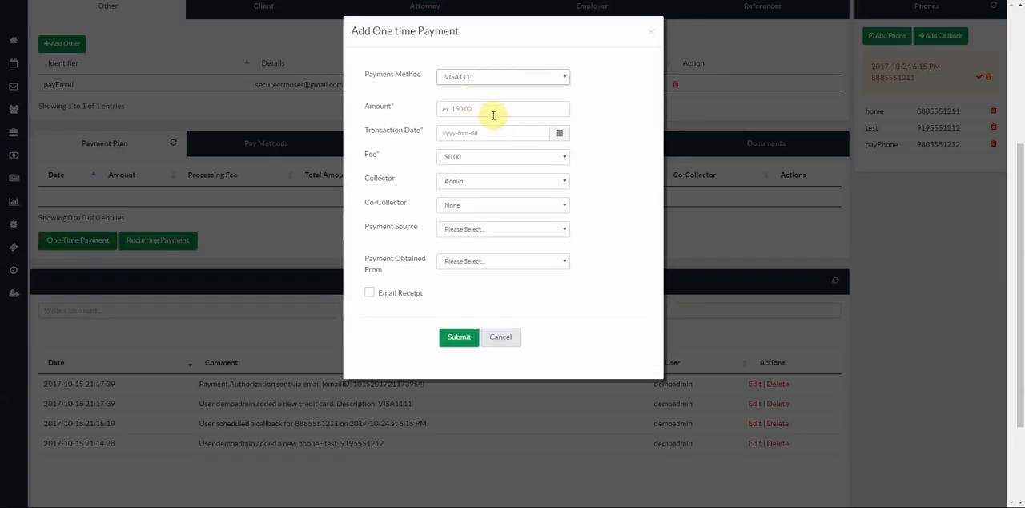
left_click(488, 112)
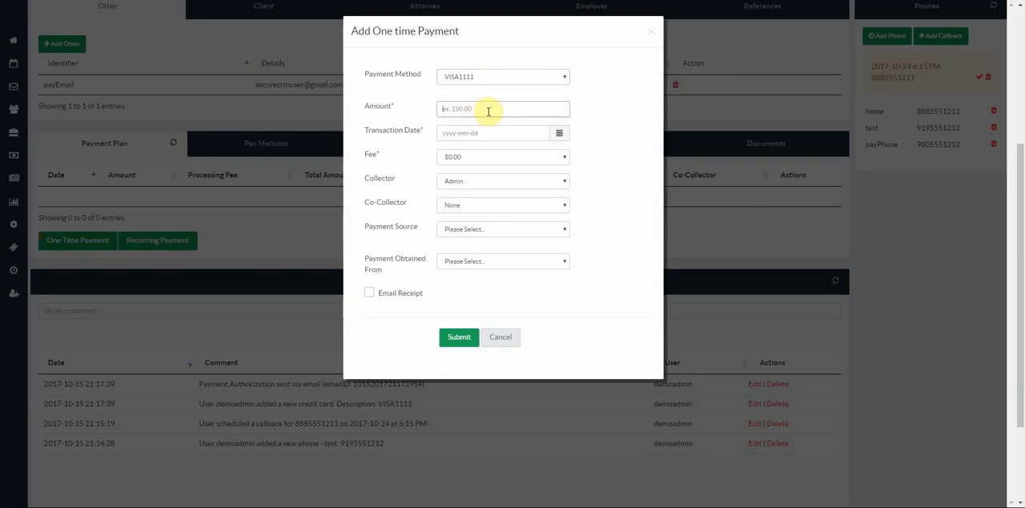
type("15")
left_click(460, 133)
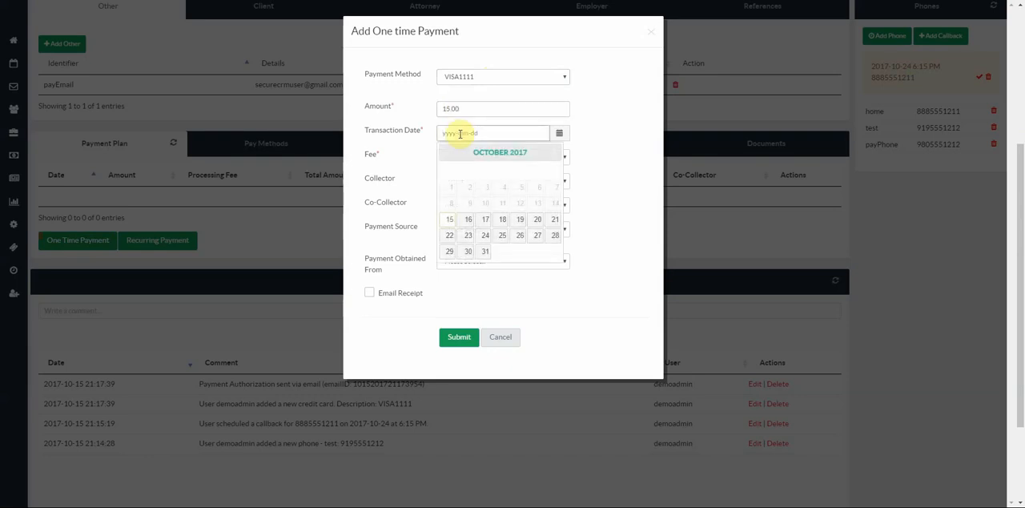
left_click(536, 236)
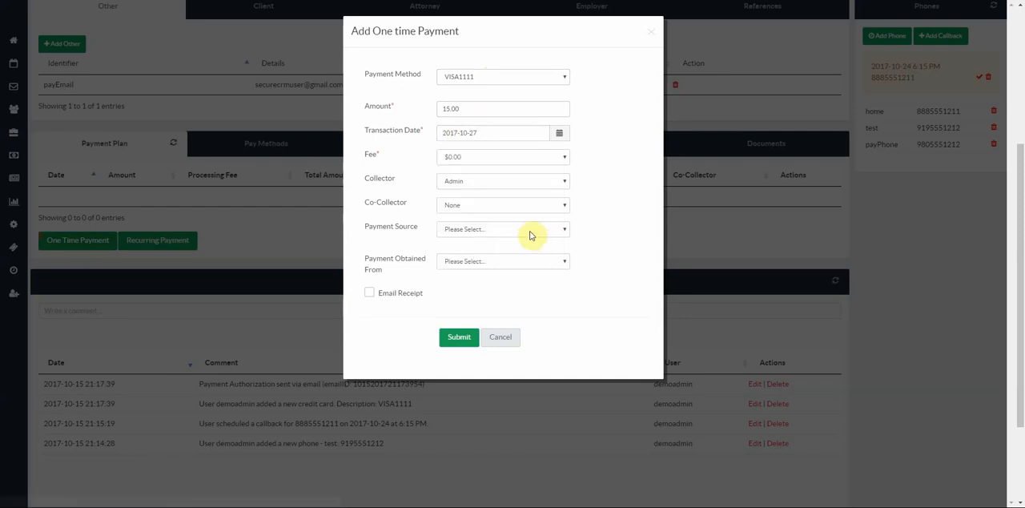
- Set the one-time payment's fee to $10.00 and its collector to demouser
left_click(462, 164)
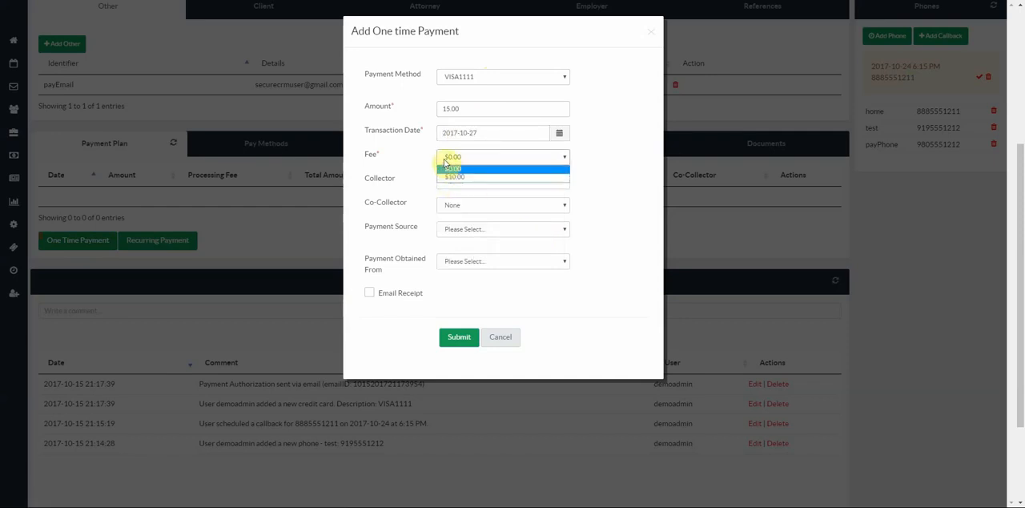
left_click(447, 179)
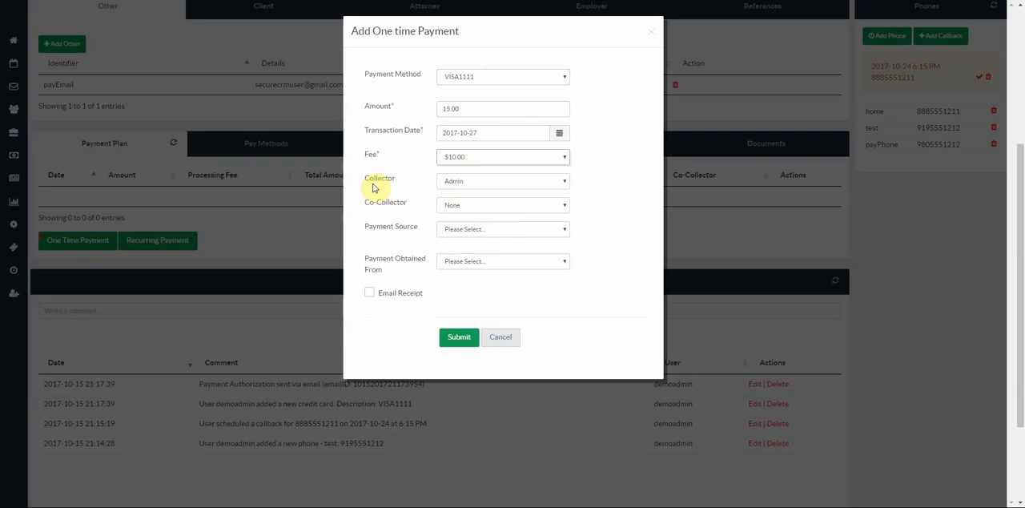
left_click(474, 183)
left_click(472, 202)
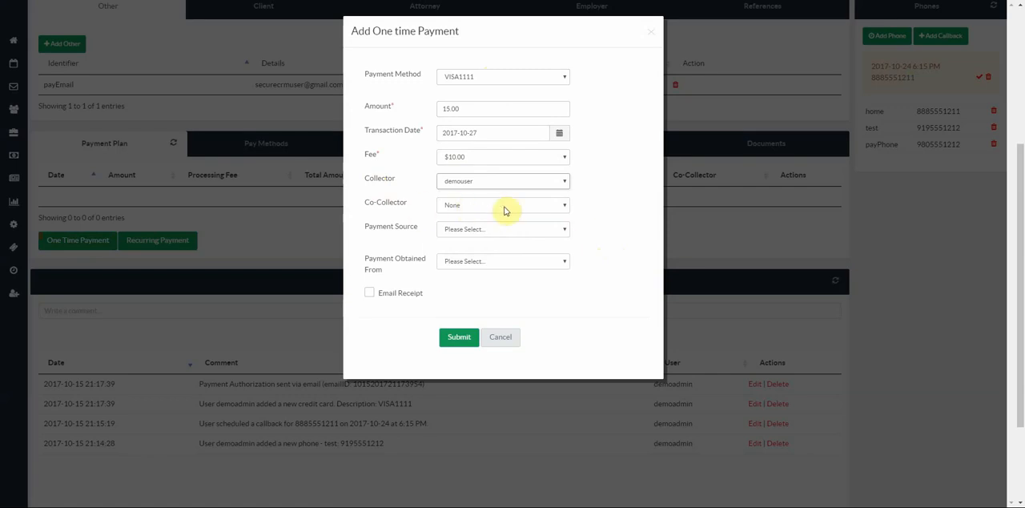
- Set the payment source to Dialer and payment obtained from to First Contact, and submit the one-time payment
left_click(472, 230)
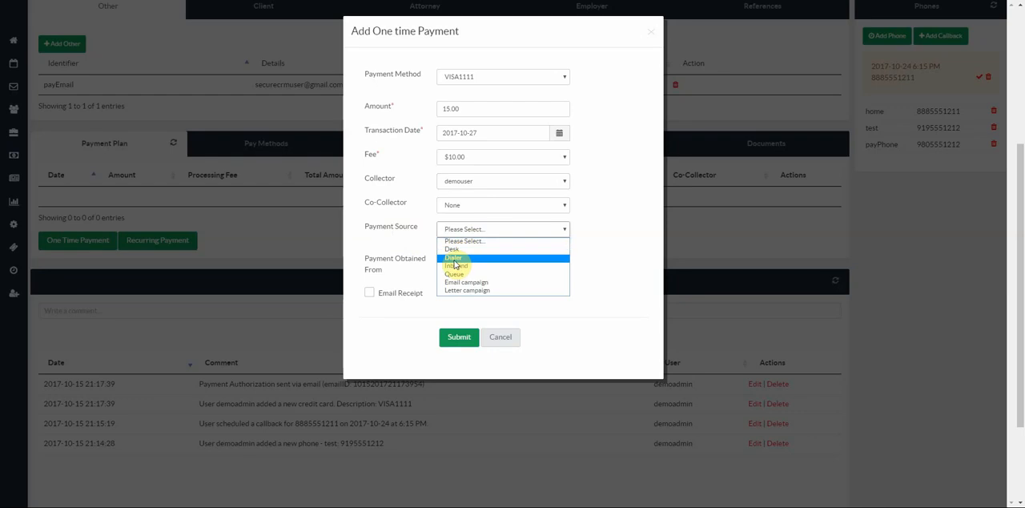
left_click(457, 259)
left_click(462, 264)
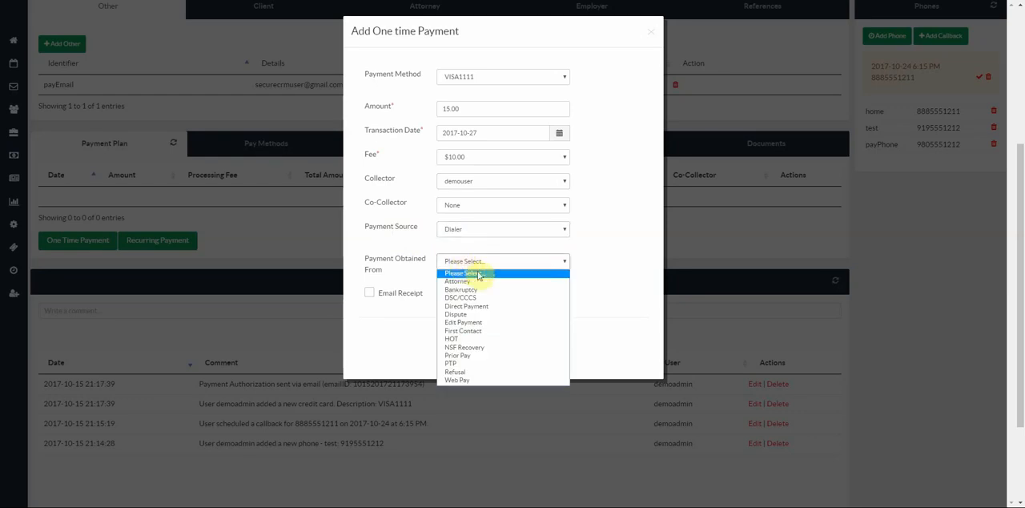
left_click(476, 336)
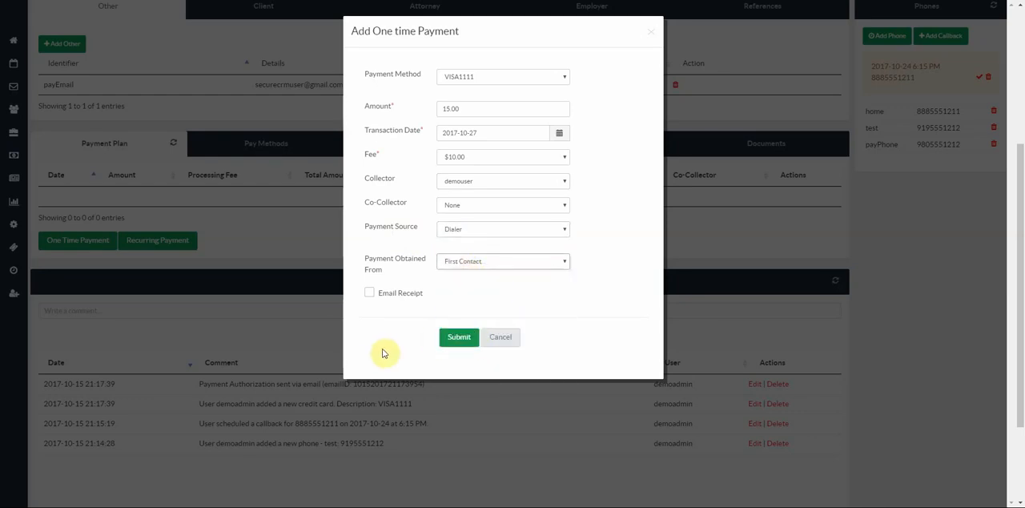
left_click(457, 341)
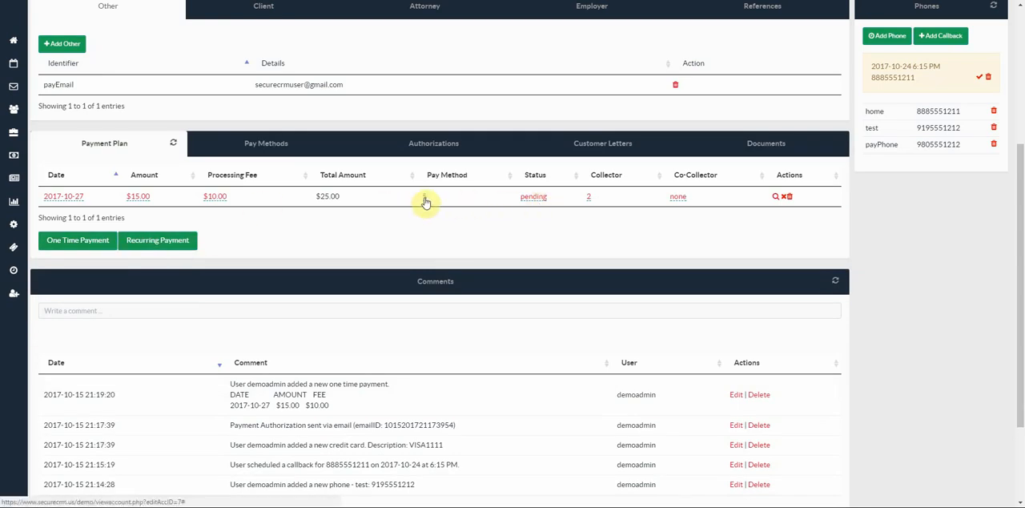
- Check the saved pay methods against the scheduled payment, opening its pay method for editing and cancelling the edit
left_click(260, 142)
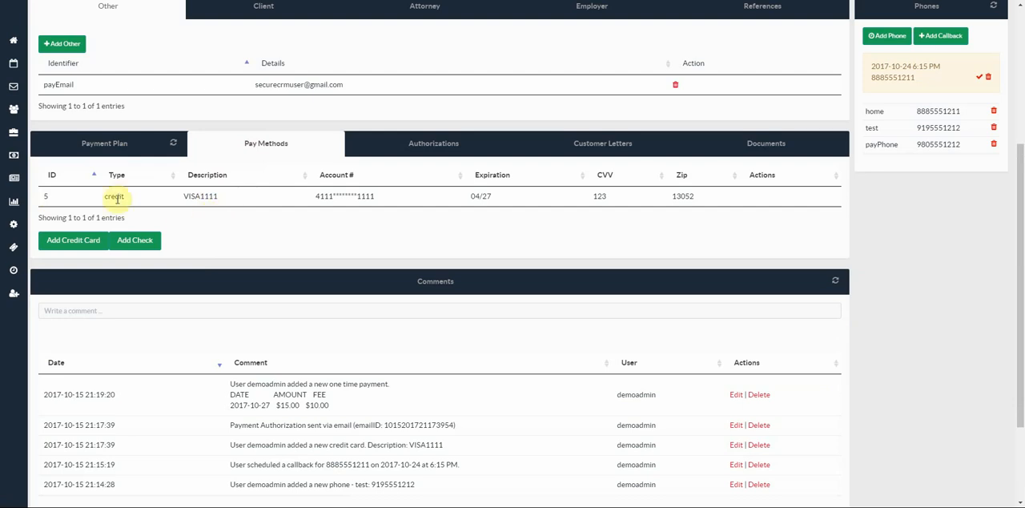
left_click(97, 149)
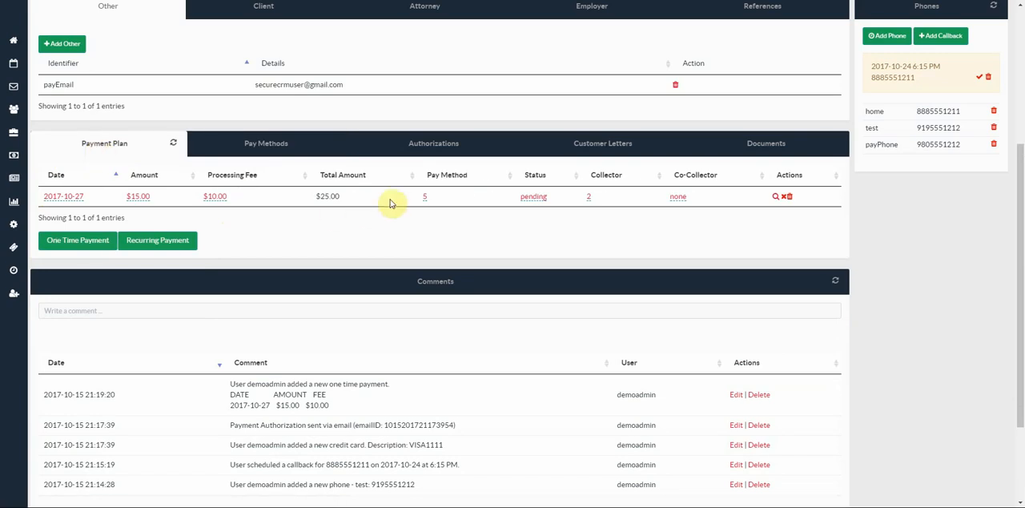
left_click(424, 198)
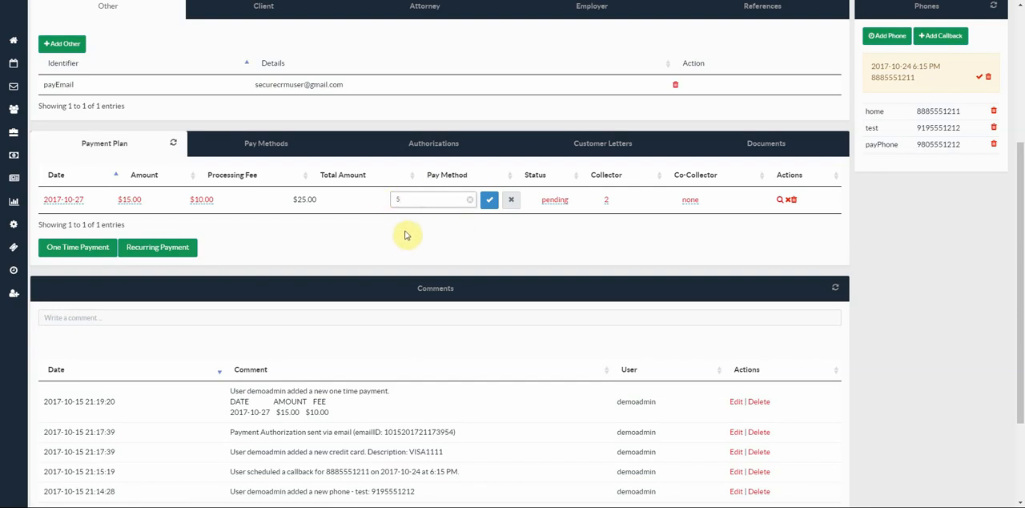
left_click(512, 201)
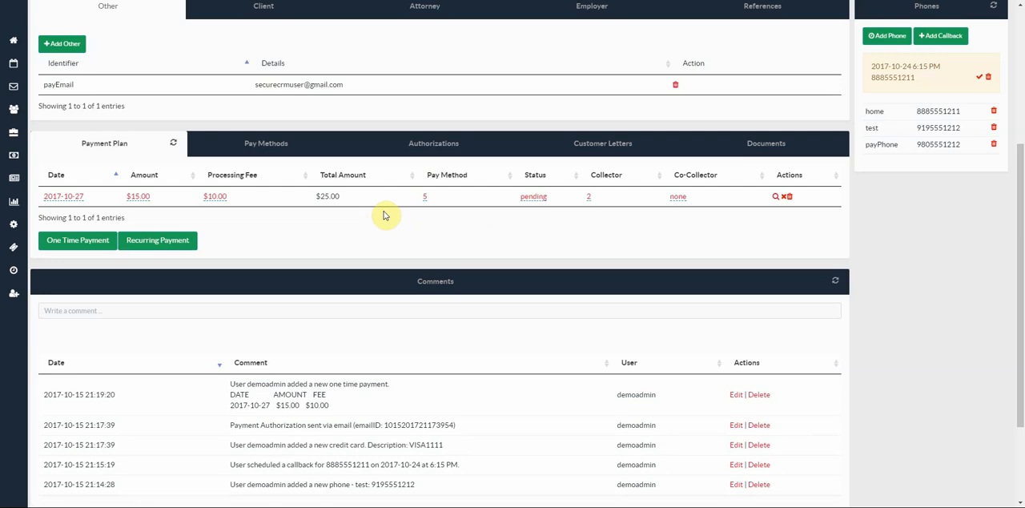
left_click(535, 198)
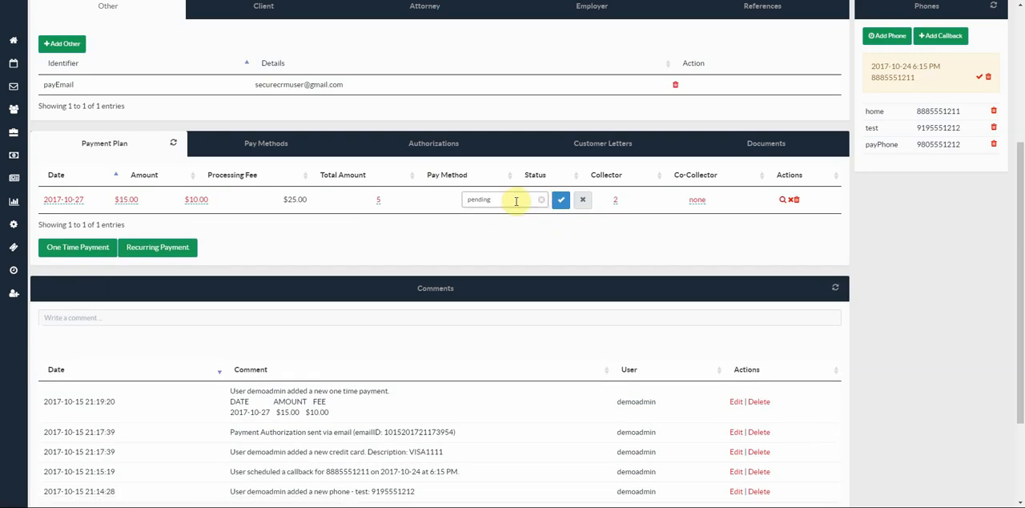
type("completed")
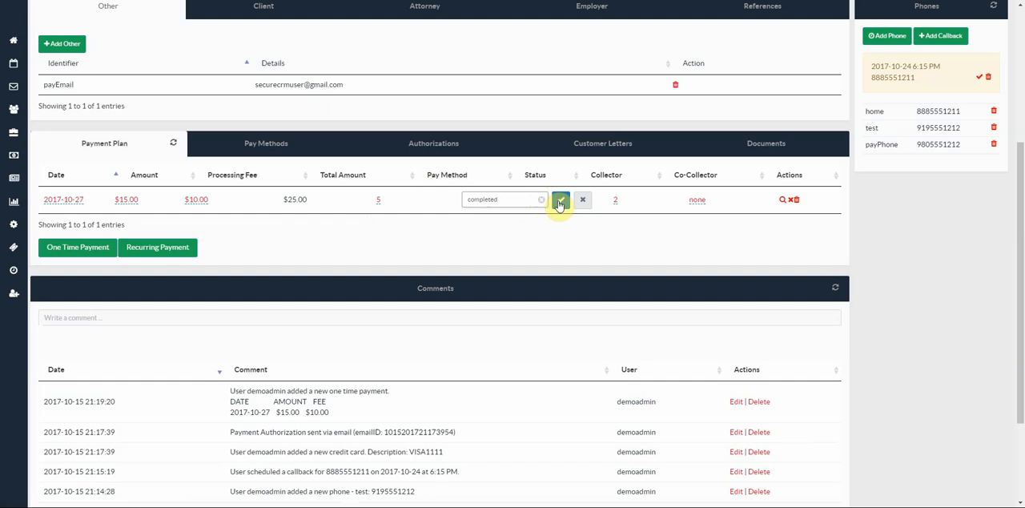
left_click(587, 201)
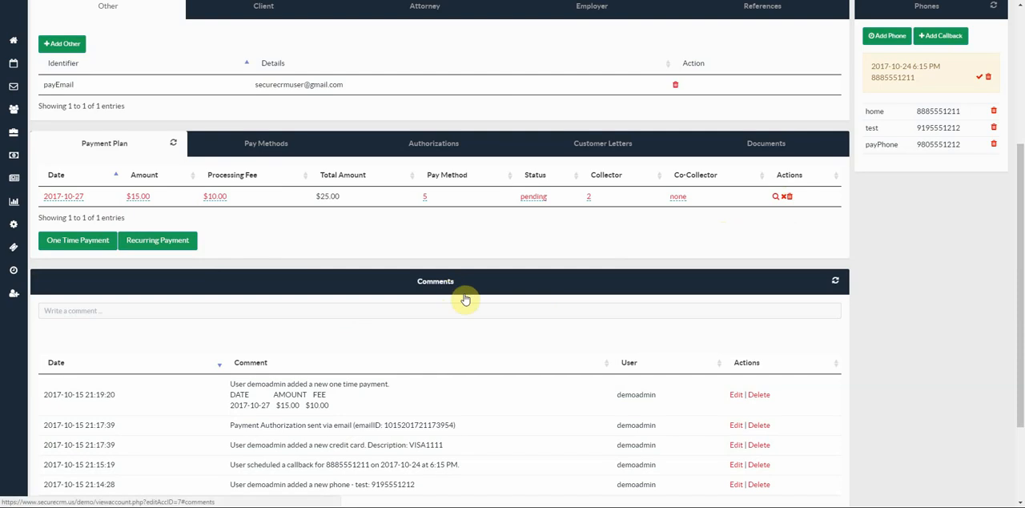
- Change the scheduled payment's date to 2017-10-31 and refresh the account comments
scroll(336, 352, "down", 1)
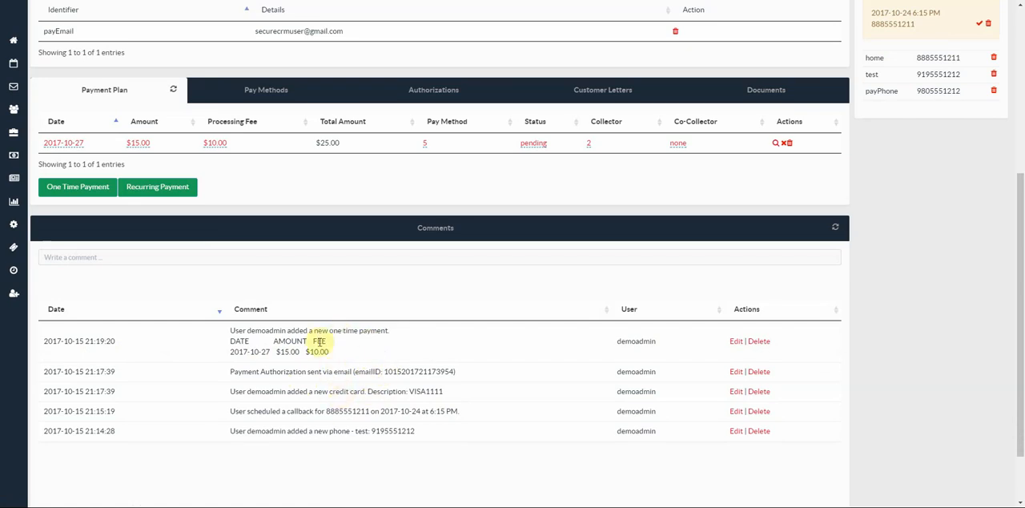
scroll(320, 338, "up", 1)
left_click(68, 196)
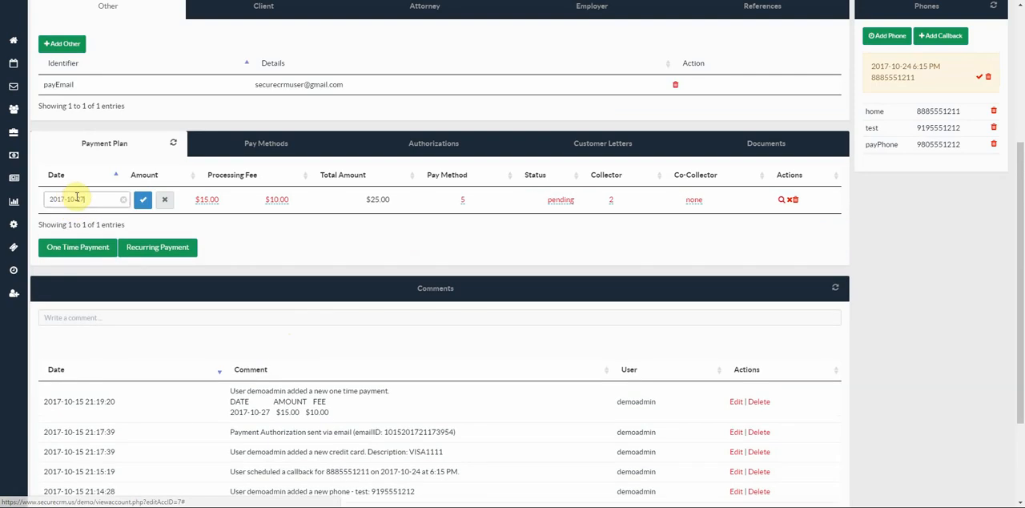
left_click_drag(78, 200, 106, 199)
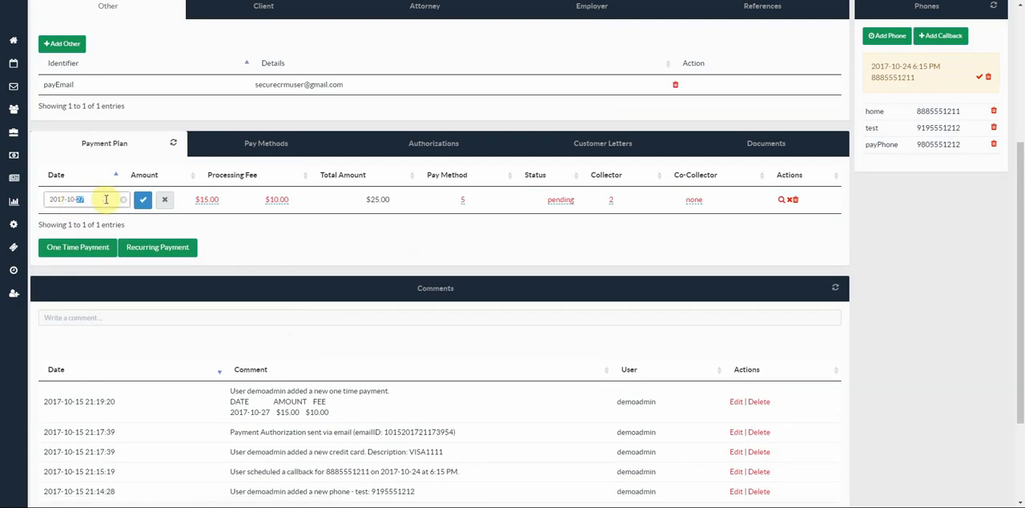
type("31")
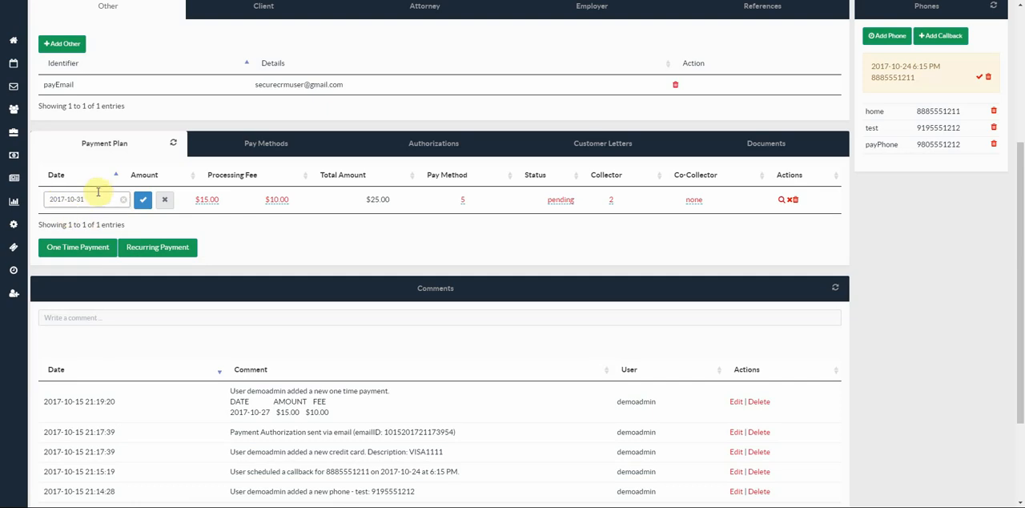
left_click(143, 202)
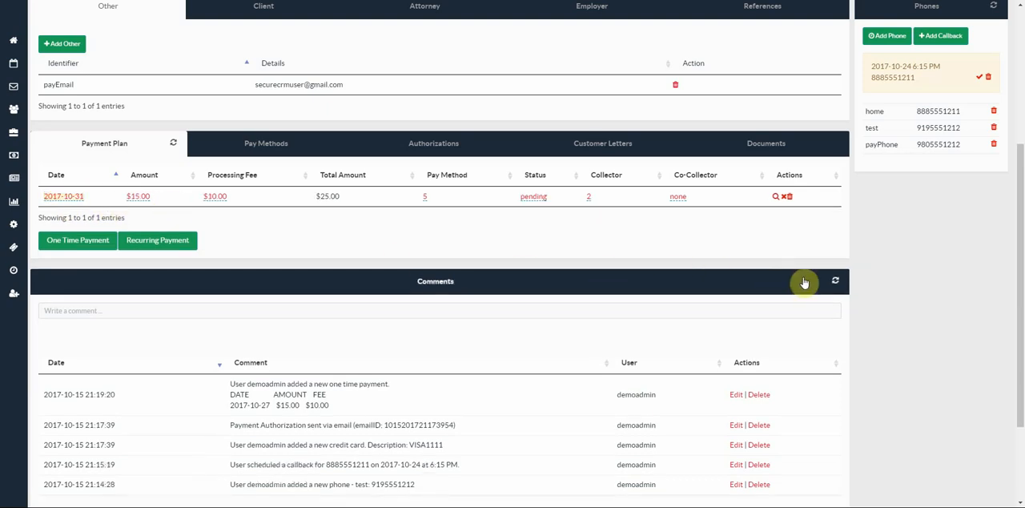
left_click(835, 281)
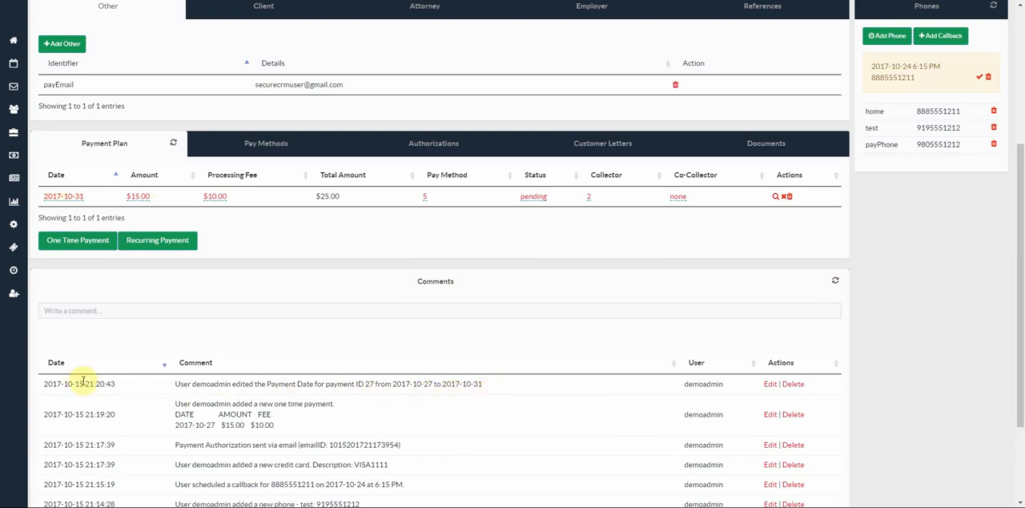
- Review the account's payment authorizations alongside its saved pay methods, checking the authorization status and signature
scroll(233, 398, "up", 1)
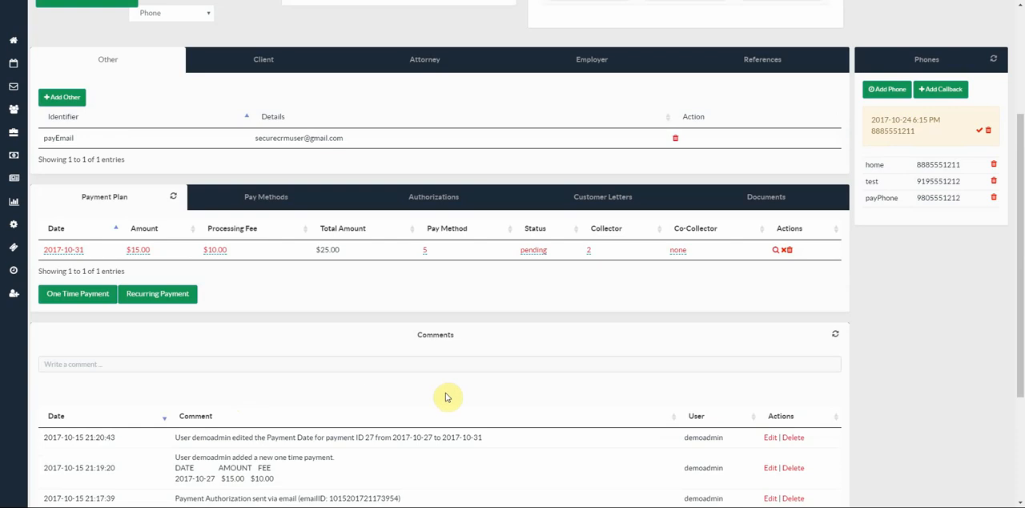
scroll(473, 349, "up", 2)
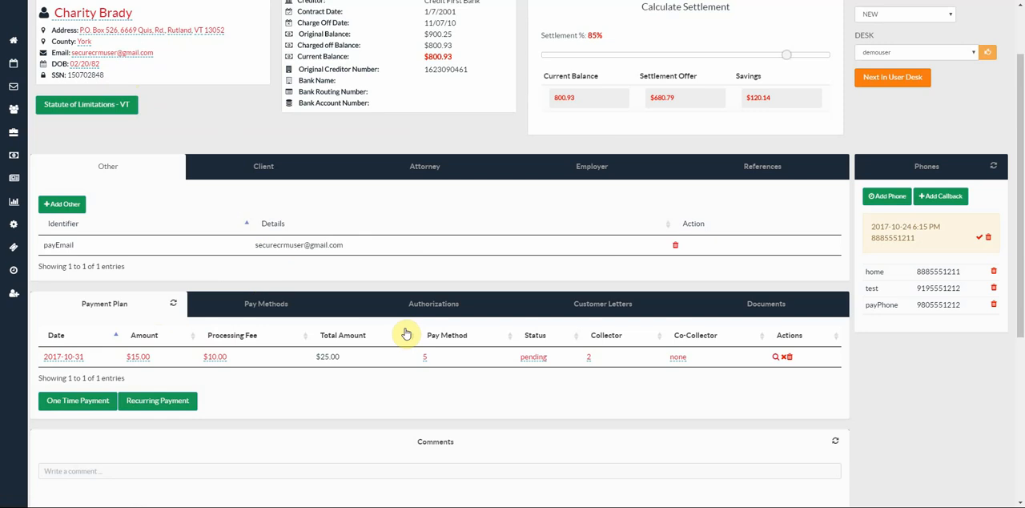
scroll(406, 334, "down", 2)
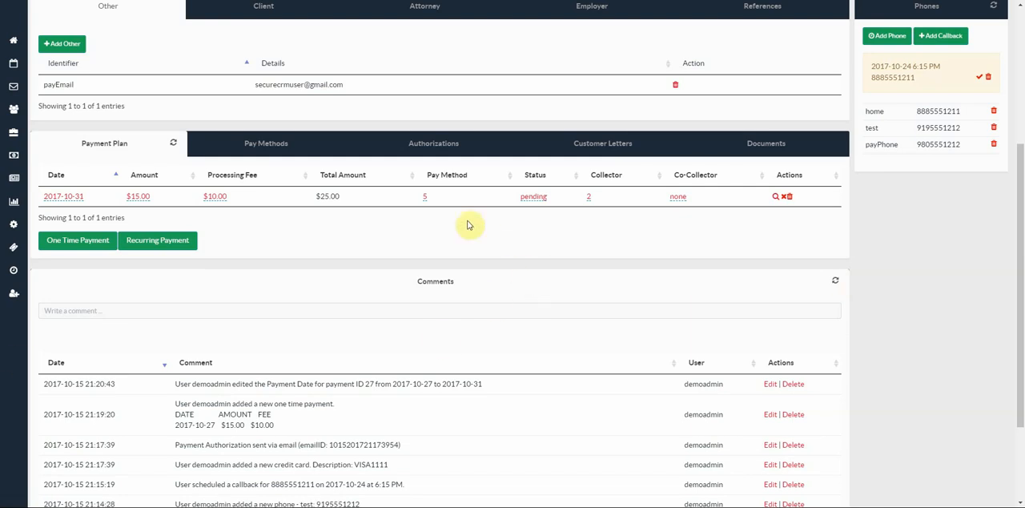
left_click(446, 145)
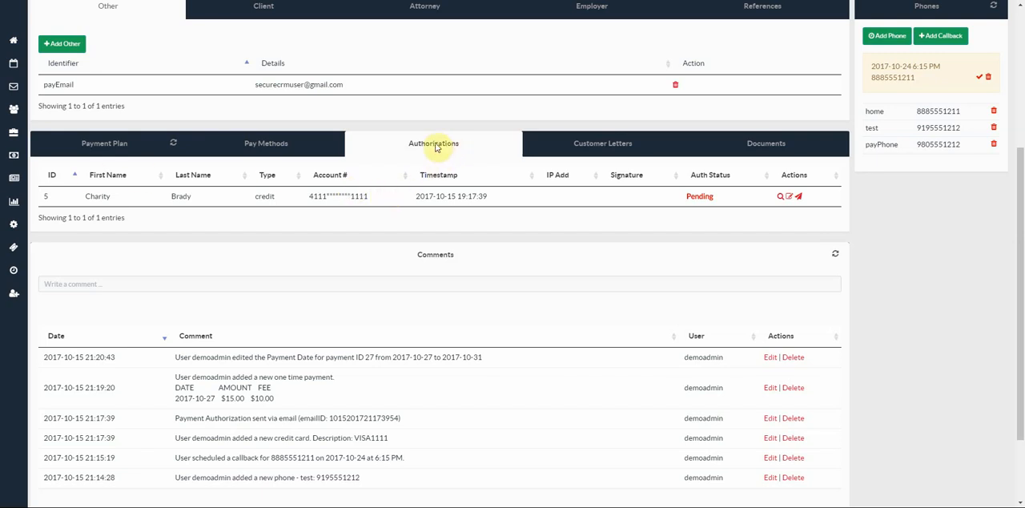
left_click(289, 144)
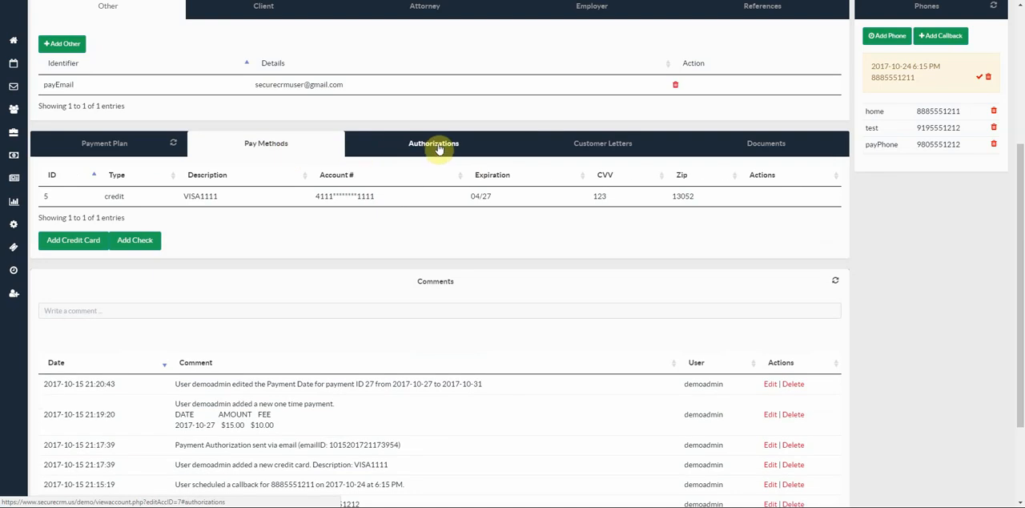
left_click(436, 145)
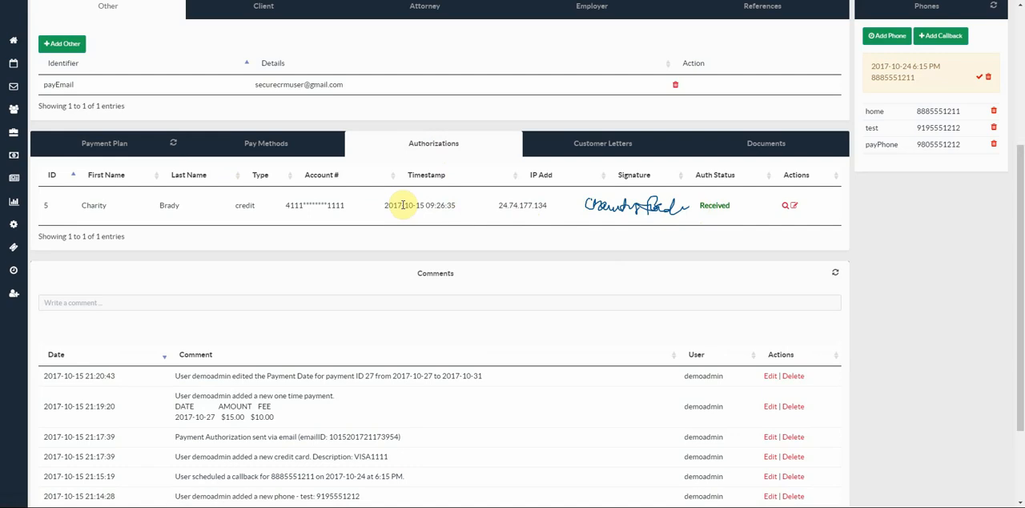
- Choose Demand Letter as the customer letter document and preview it
left_click(599, 146)
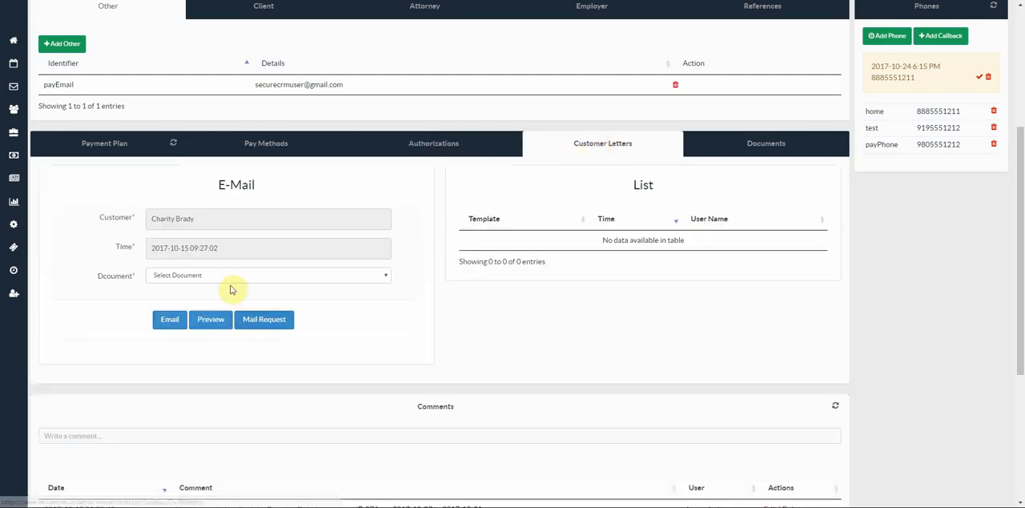
left_click(205, 277)
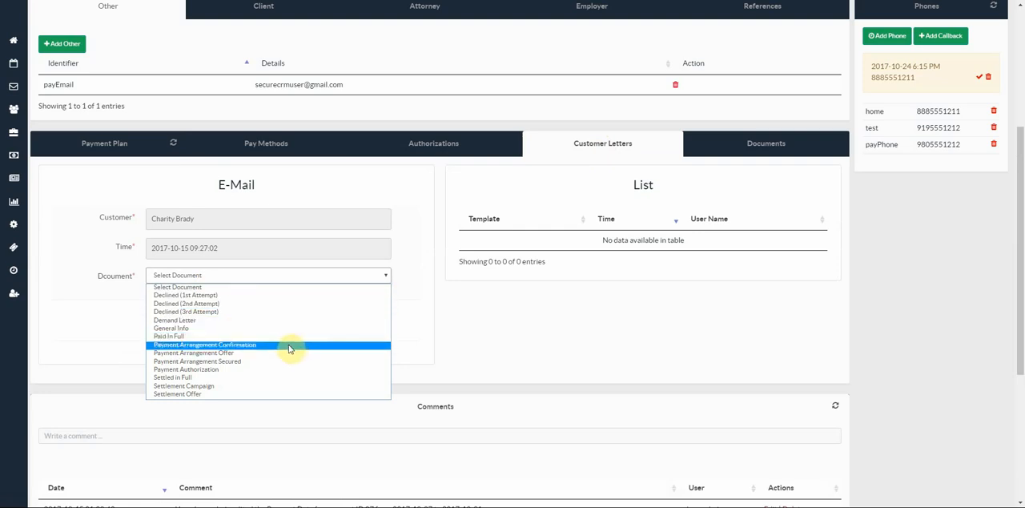
left_click(230, 321)
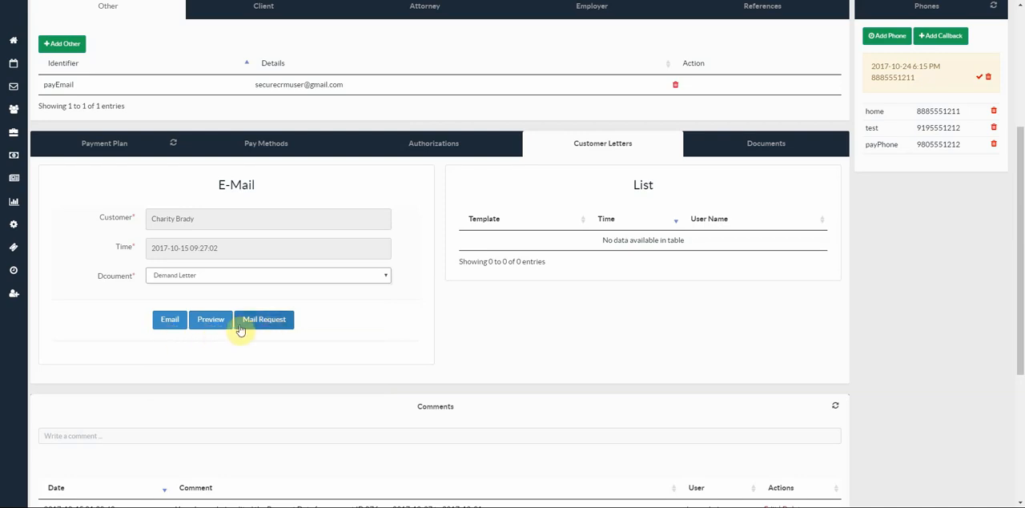
left_click(214, 325)
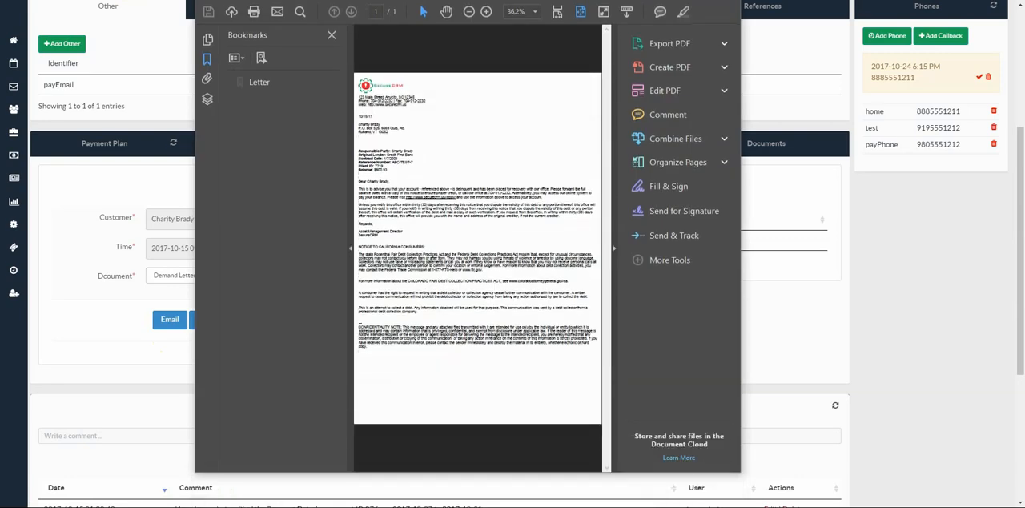
- Enlarge the demand letter preview to 100% in a full-size window and hide its bookmarks
left_click_drag(505, 1, 311, 0)
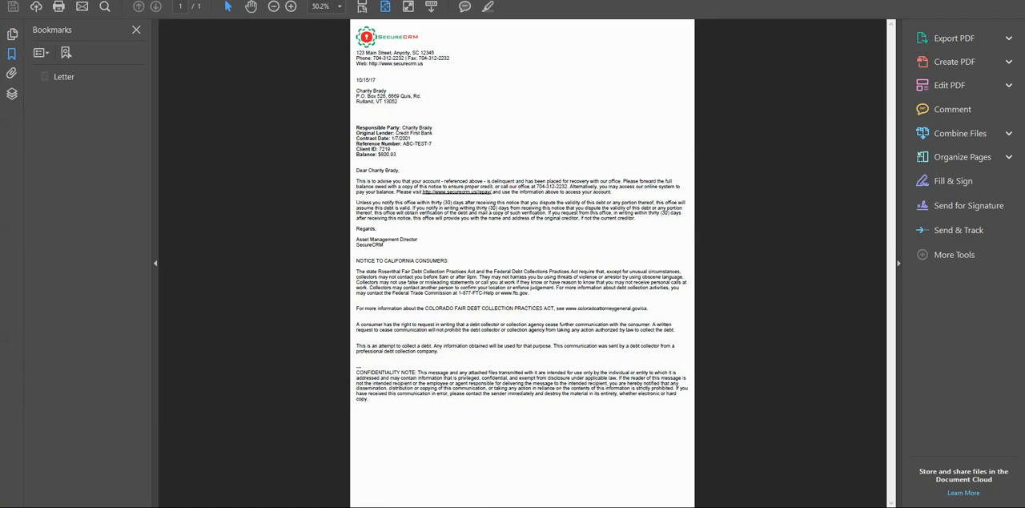
left_click(290, 6)
left_click(290, 6)
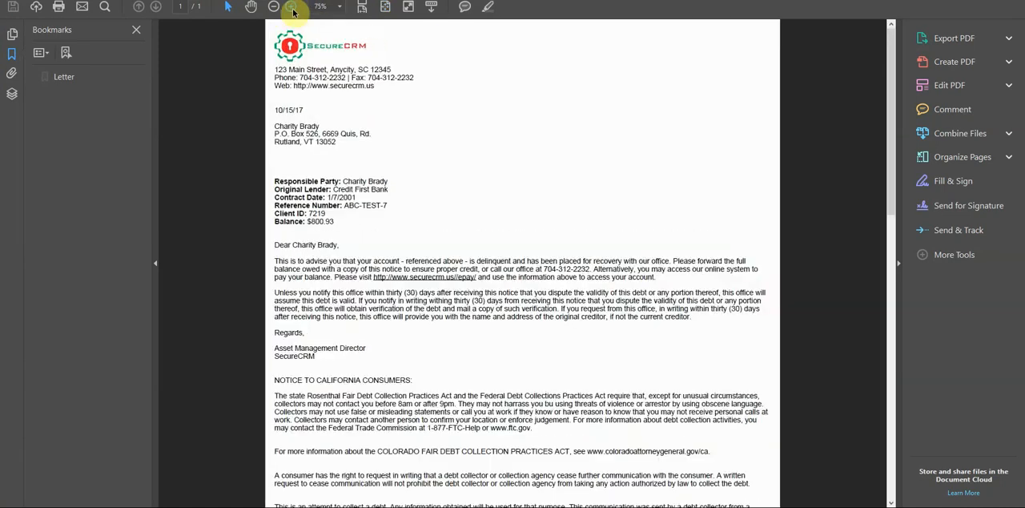
left_click(291, 7)
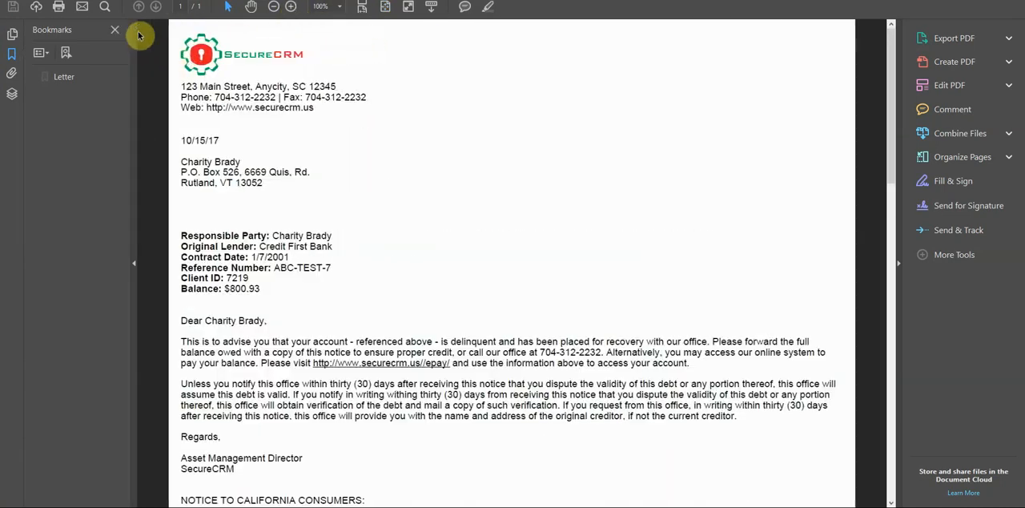
left_click(115, 30)
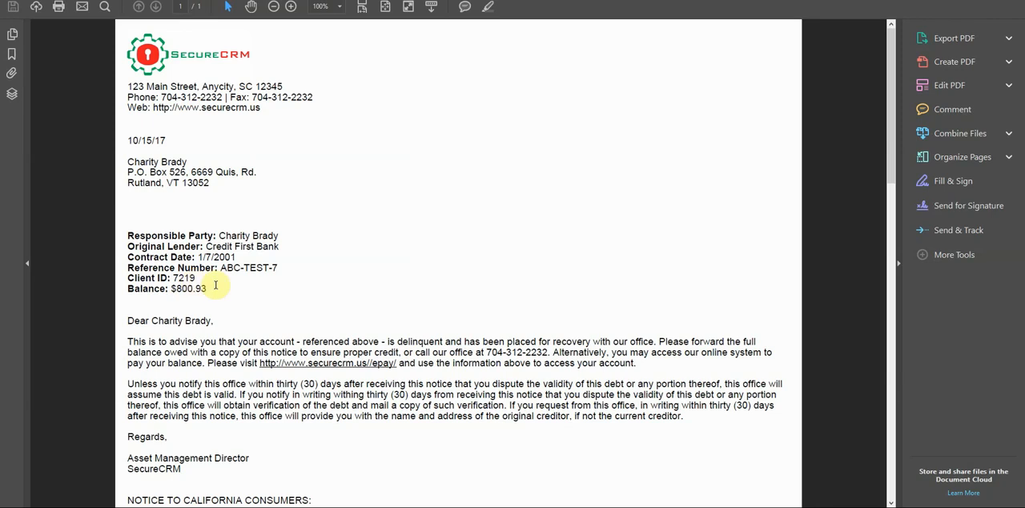
- Read the demand letter from the account details through the payment link to the confidentiality note, and close the preview
scroll(276, 316, "down", 1)
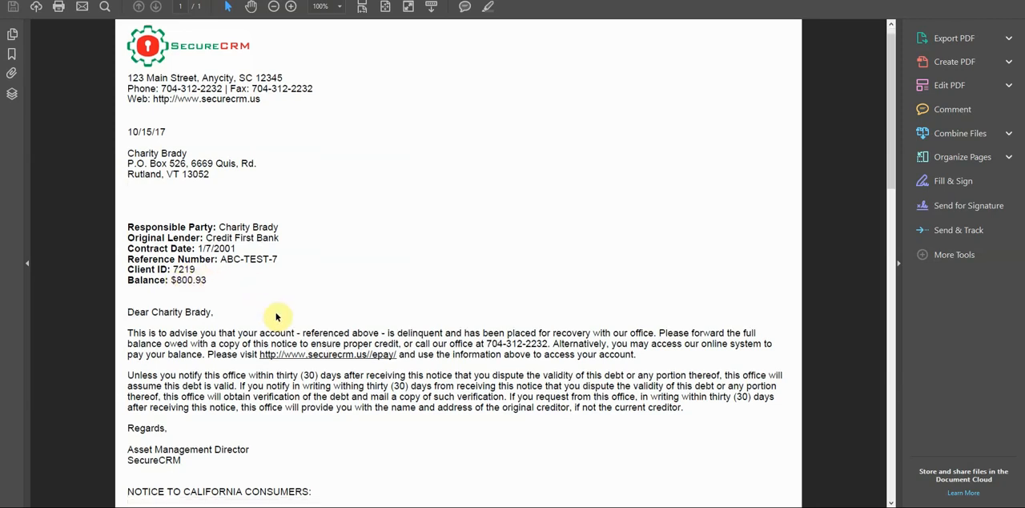
scroll(276, 317, "down", 5)
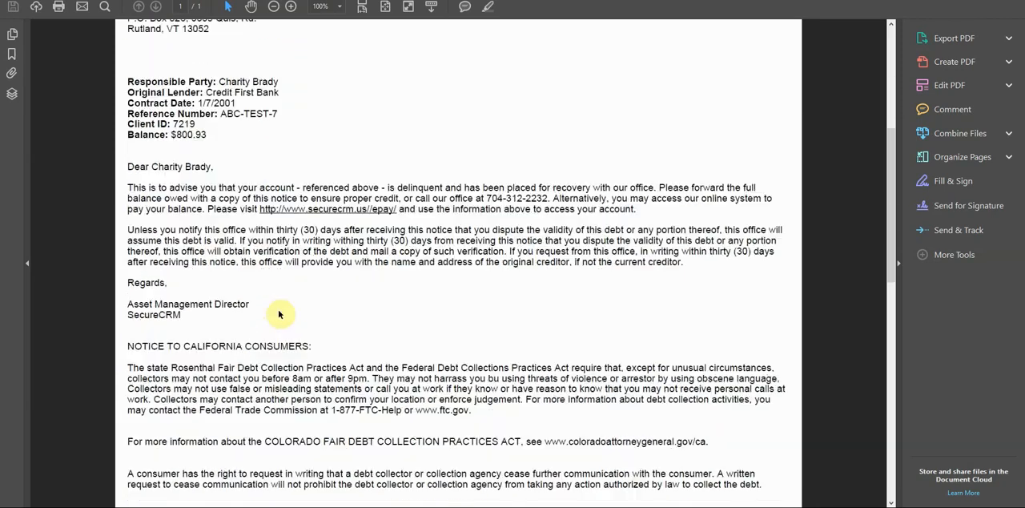
scroll(279, 314, "down", 8)
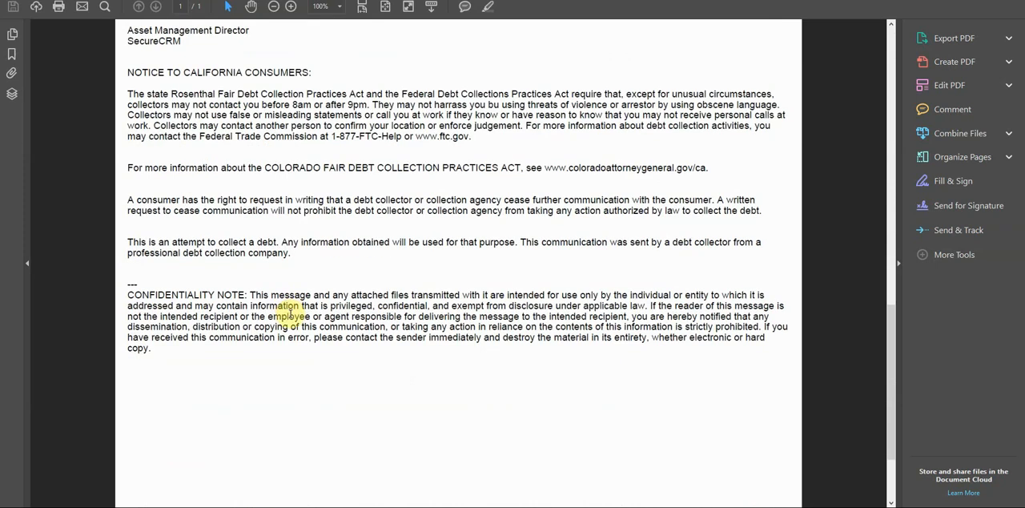
scroll(290, 313, "down", 1)
scroll(290, 313, "up", 6)
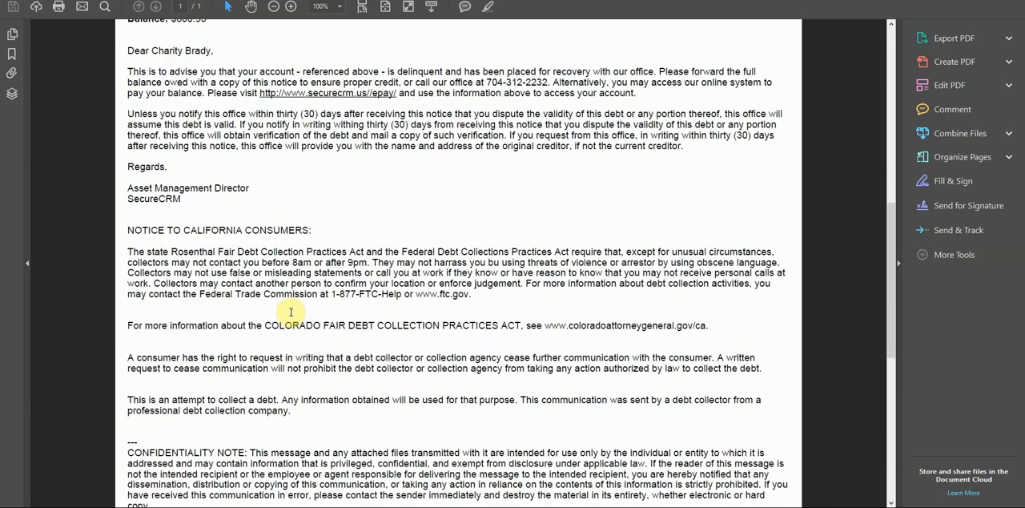
scroll(291, 312, "up", 4)
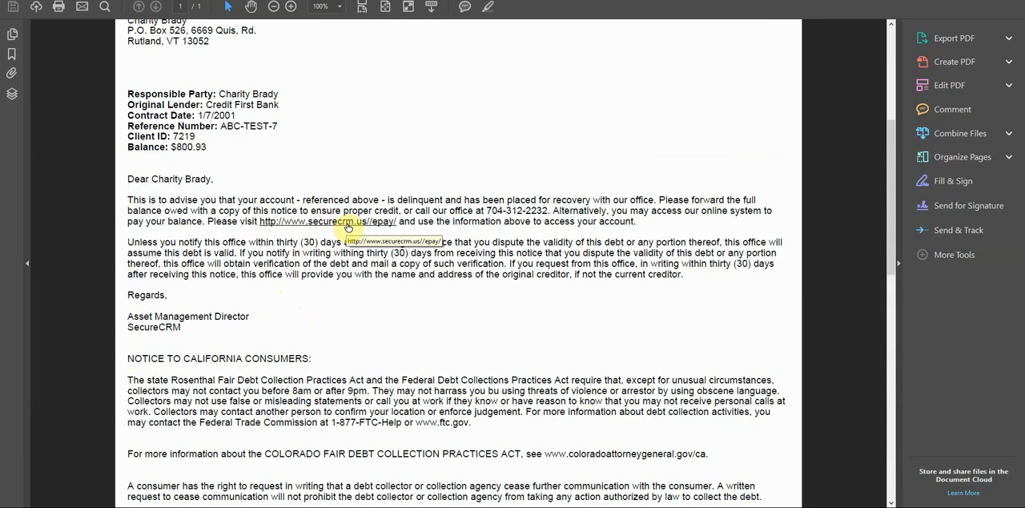
scroll(347, 228, "up", 3)
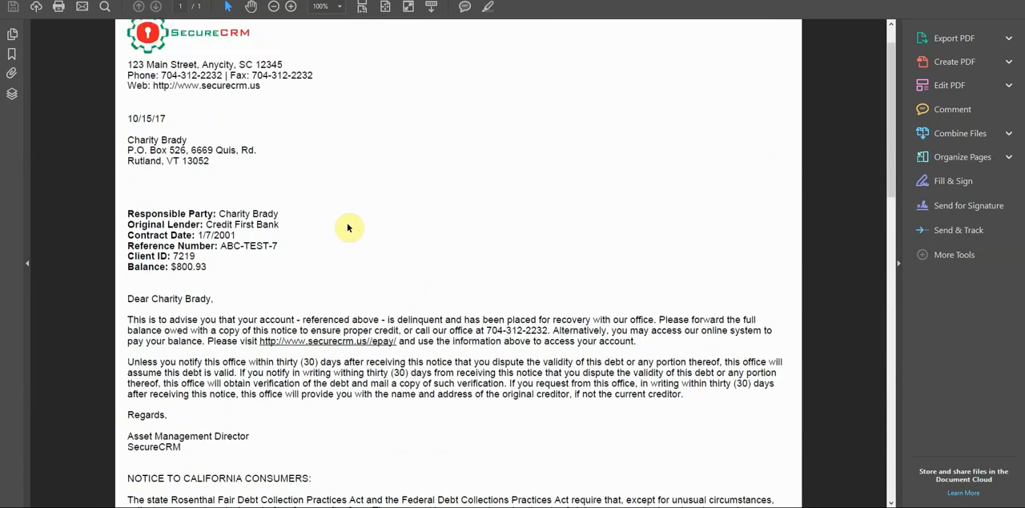
scroll(348, 227, "up", 1)
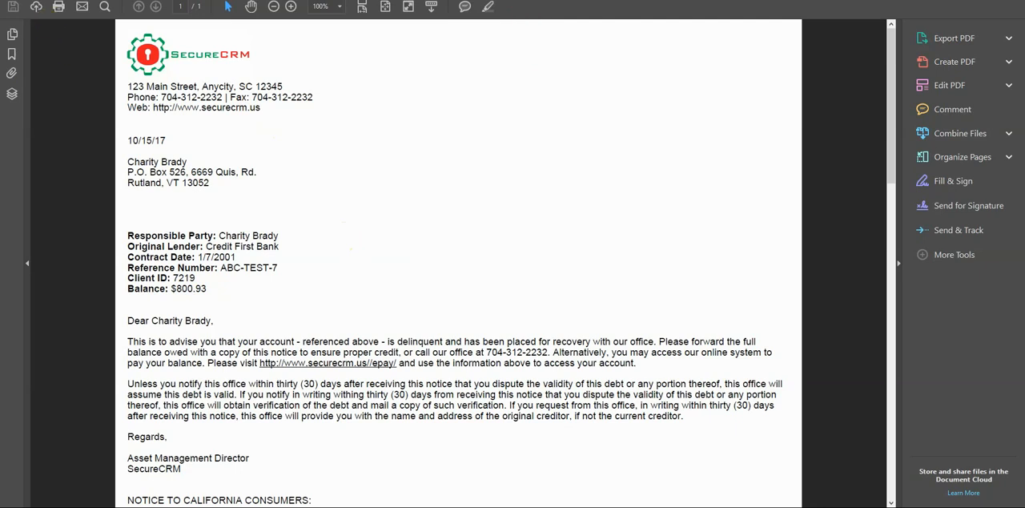
left_click_drag(658, 0, 484, 2)
left_click(699, 0)
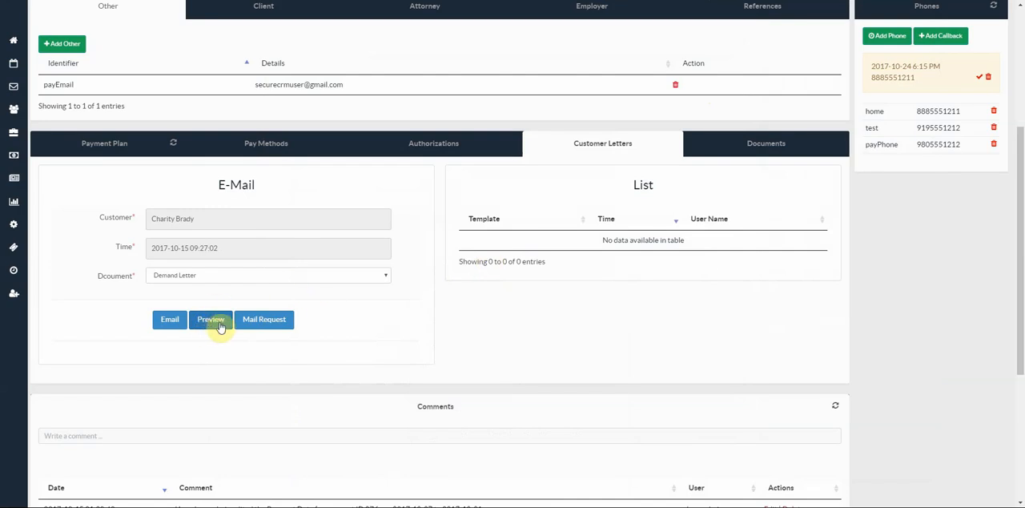
- Check the customer's contact details on the account and submit a mail request for the Demand Letter
scroll(164, 316, "up", 2)
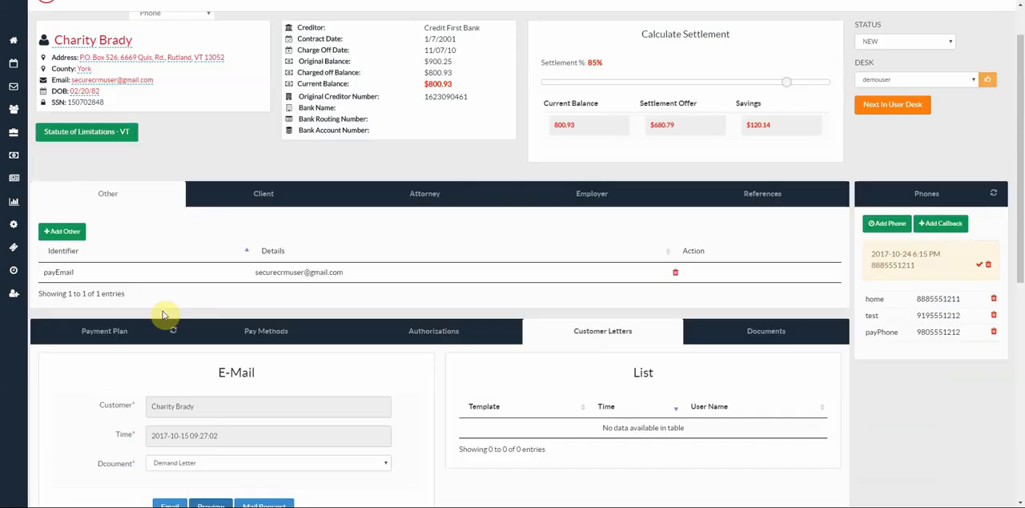
scroll(161, 315, "up", 1)
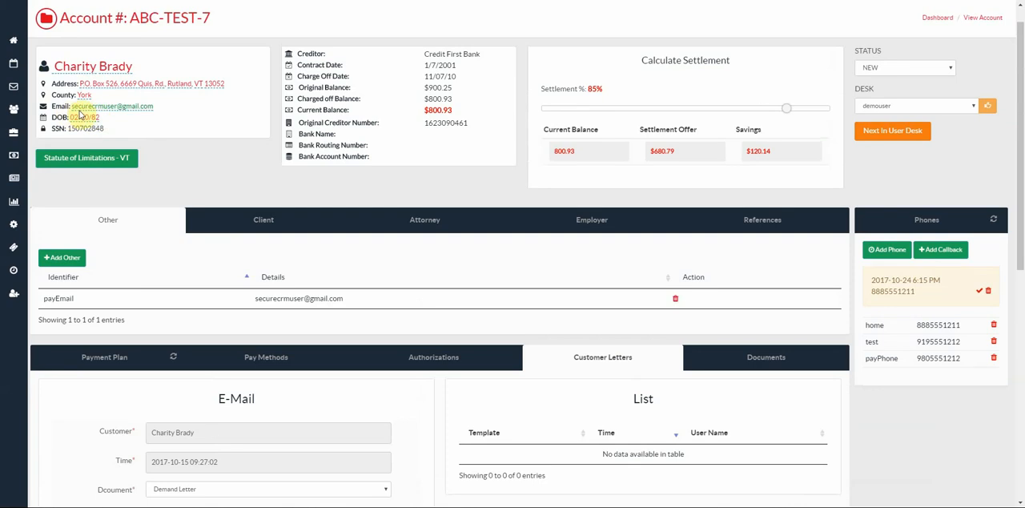
scroll(120, 124, "down", 2)
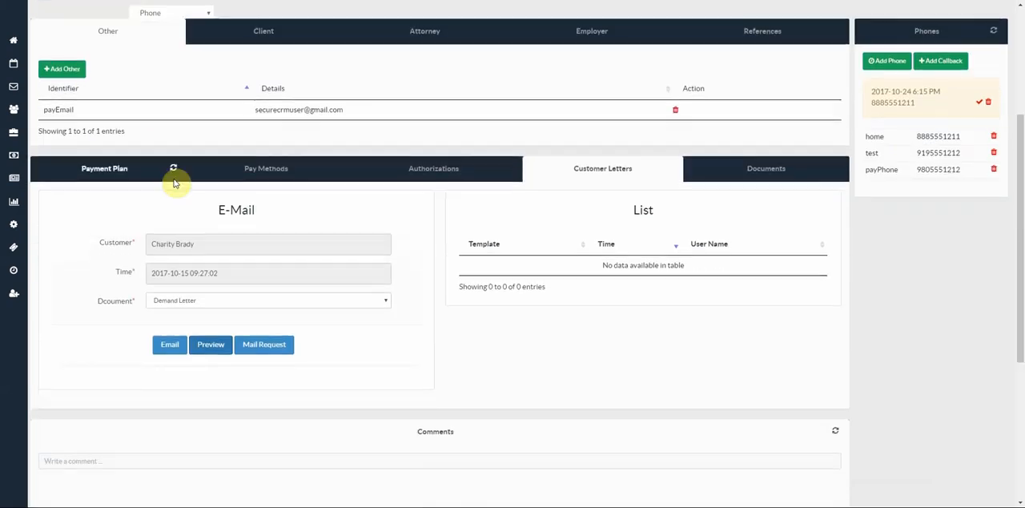
scroll(174, 183, "down", 1)
left_click(268, 320)
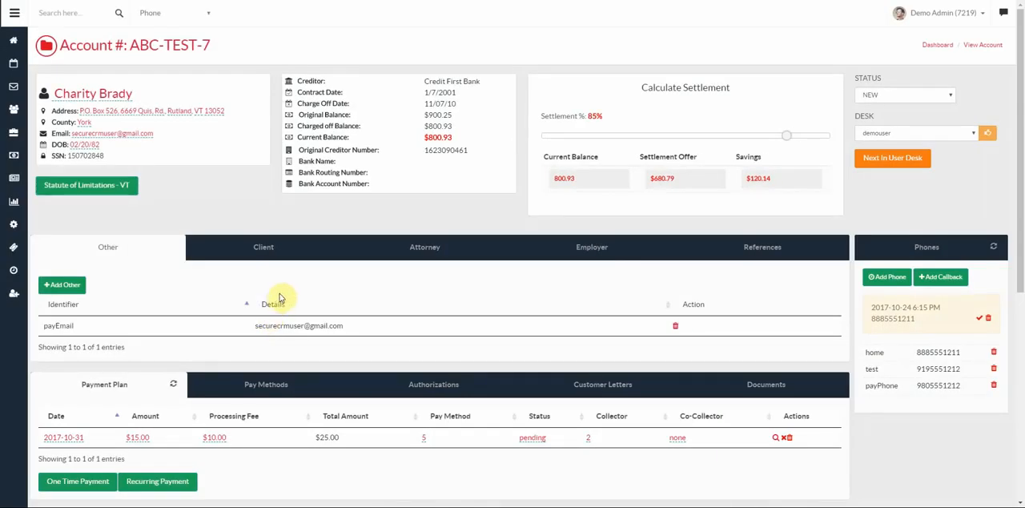
- Check the Demand Letter mail request in the comments, and examine the customer letters list and the available letter documents
scroll(280, 298, "down", 5)
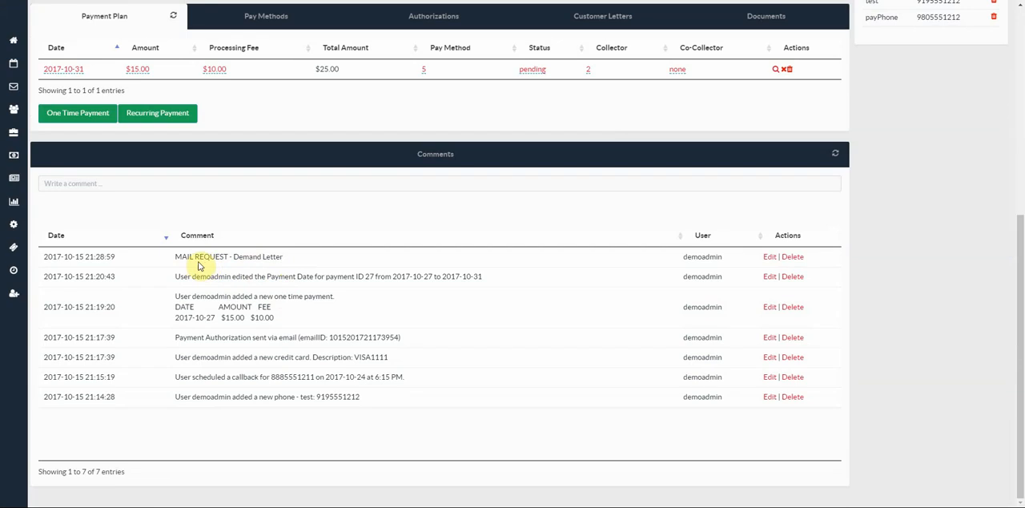
scroll(197, 267, "up", 1)
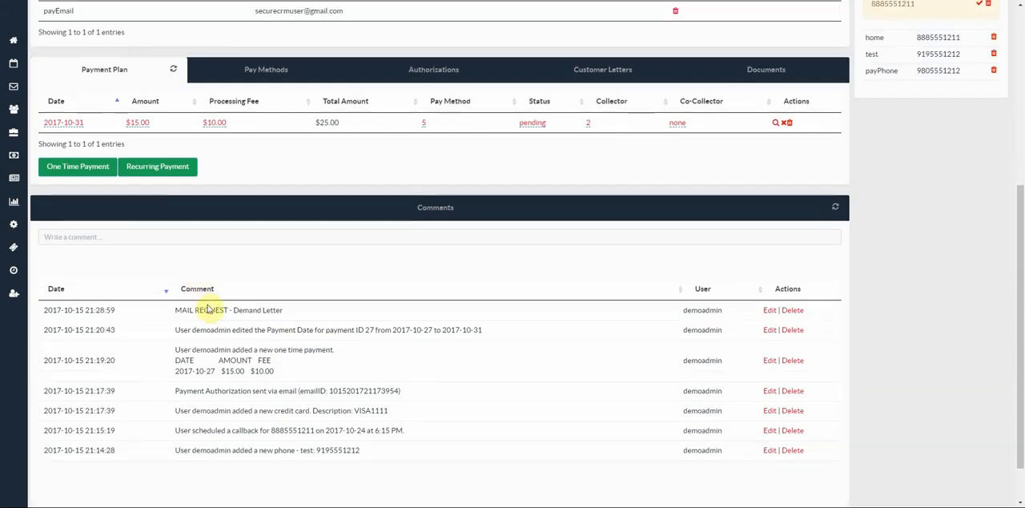
scroll(211, 321, "up", 3)
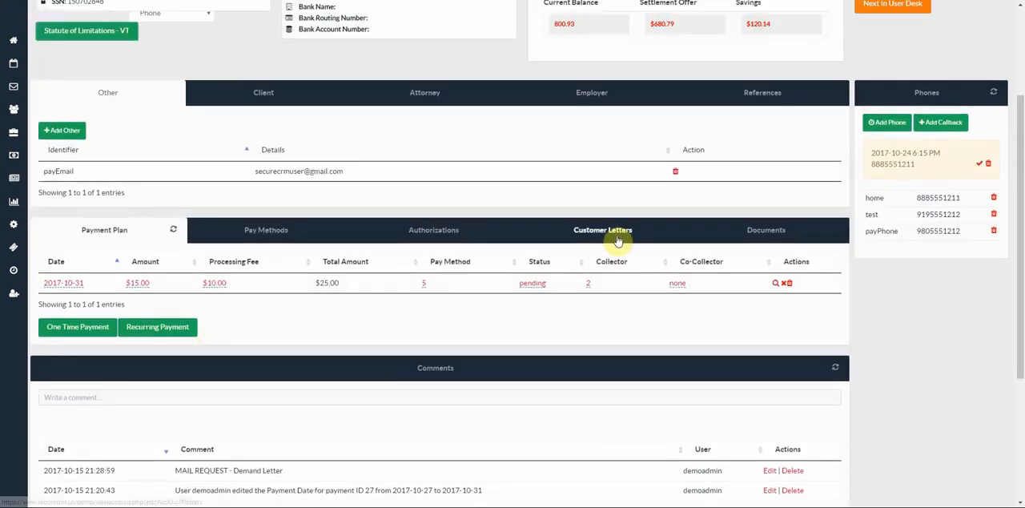
left_click(618, 239)
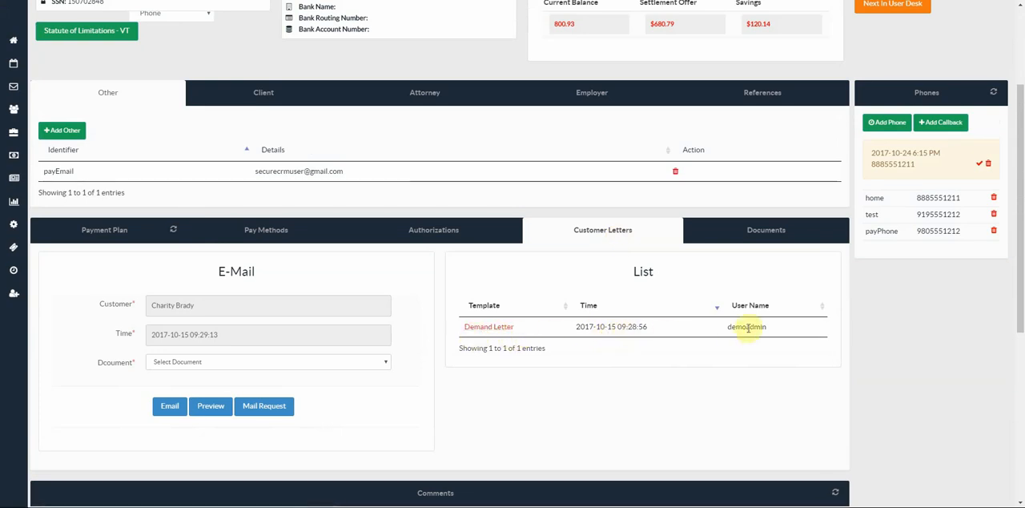
left_click(224, 362)
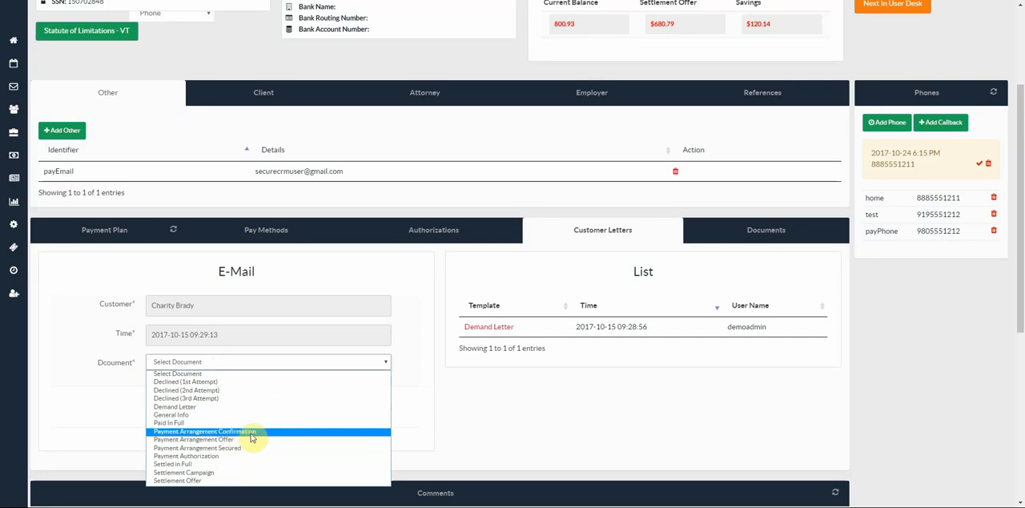
left_click(512, 422)
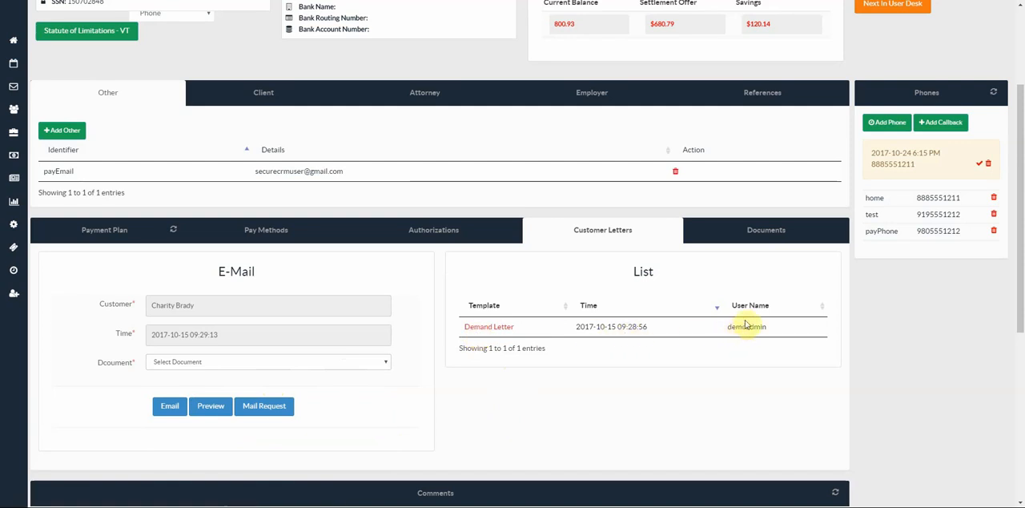
- Examine the account's documents list and the Add Document form, closing the form without adding anything
left_click(779, 232)
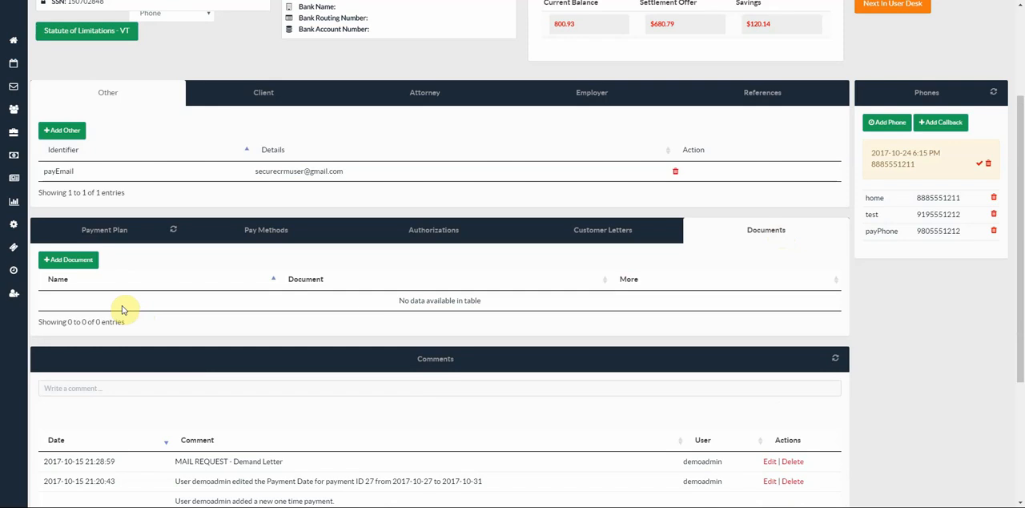
left_click(69, 261)
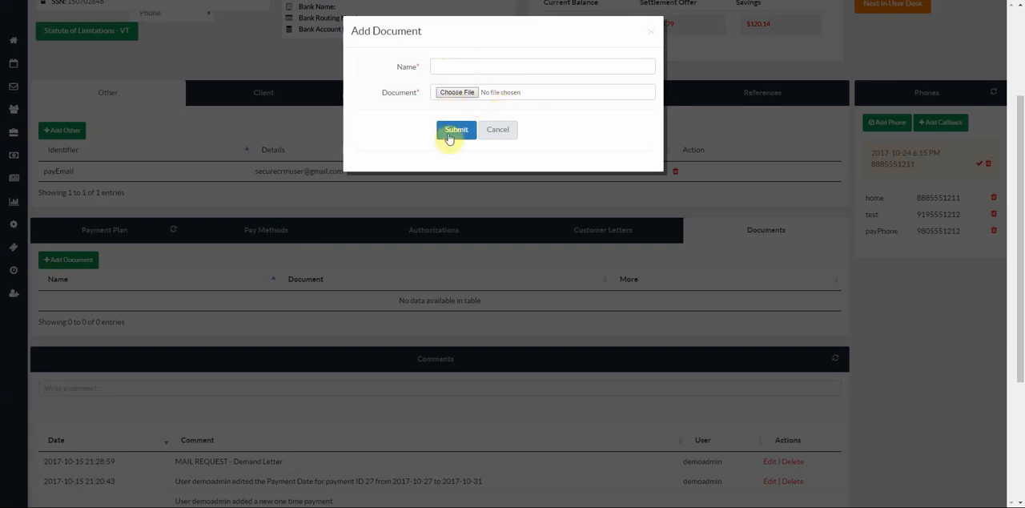
left_click(500, 130)
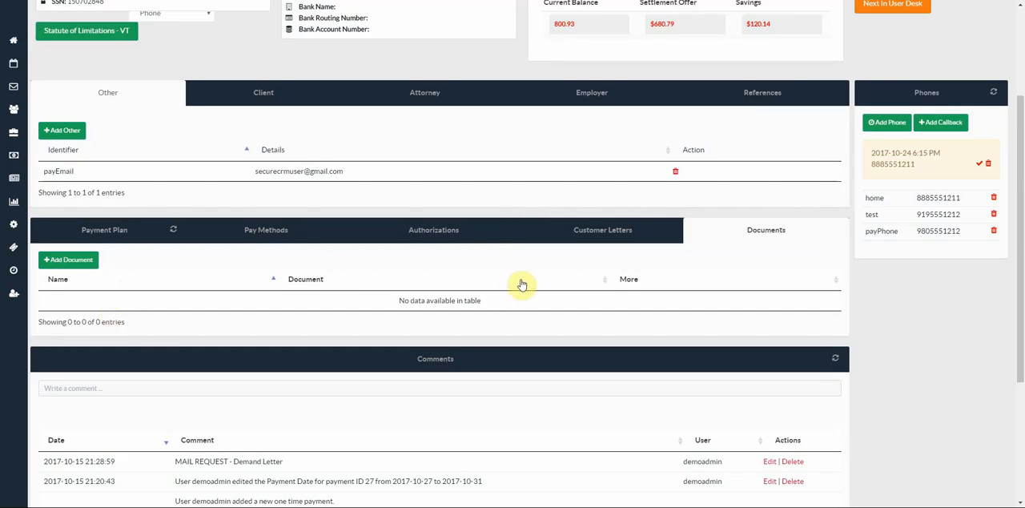
- Post the comment "sent demand letter" on the account
scroll(521, 283, "down", 1)
scroll(521, 282, "down", 2)
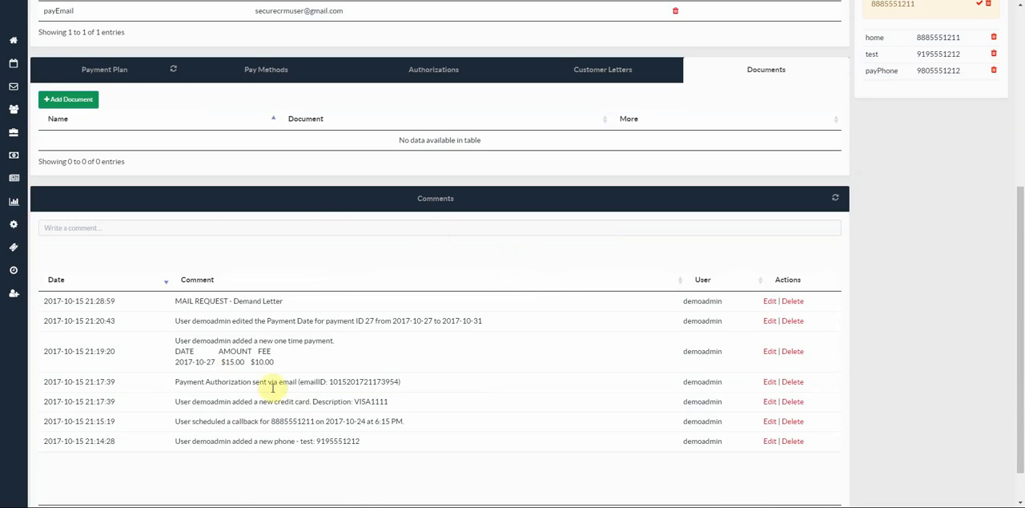
left_click(337, 230)
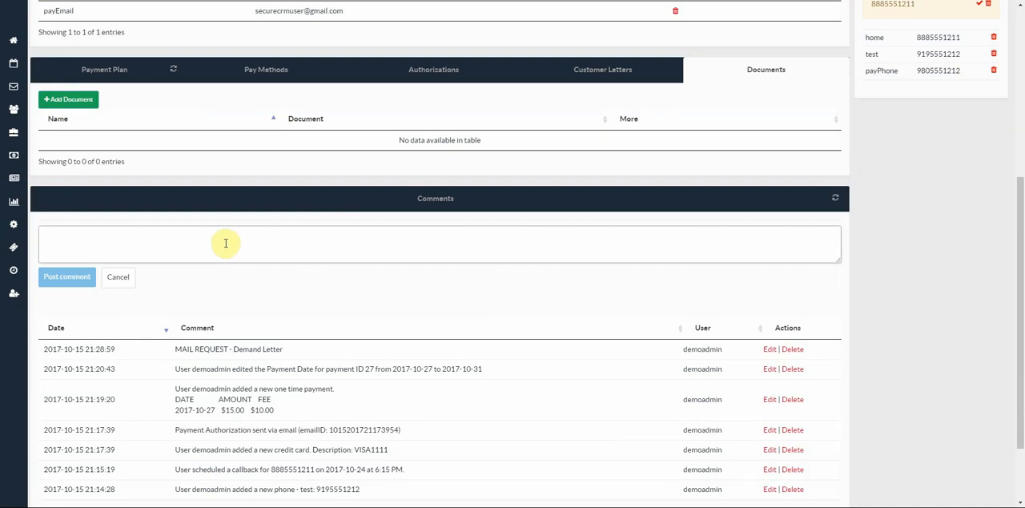
type("sent")
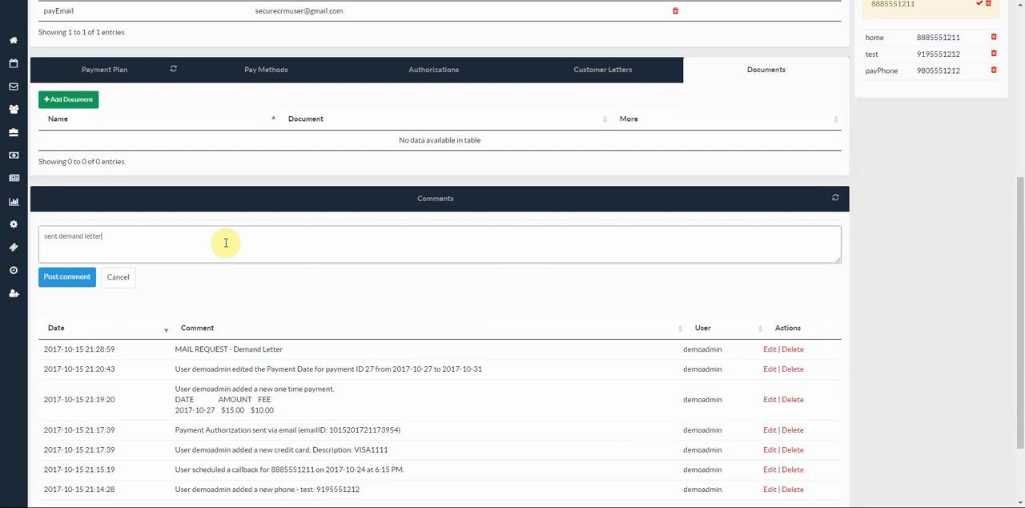
type(" demand letter")
left_click(74, 278)
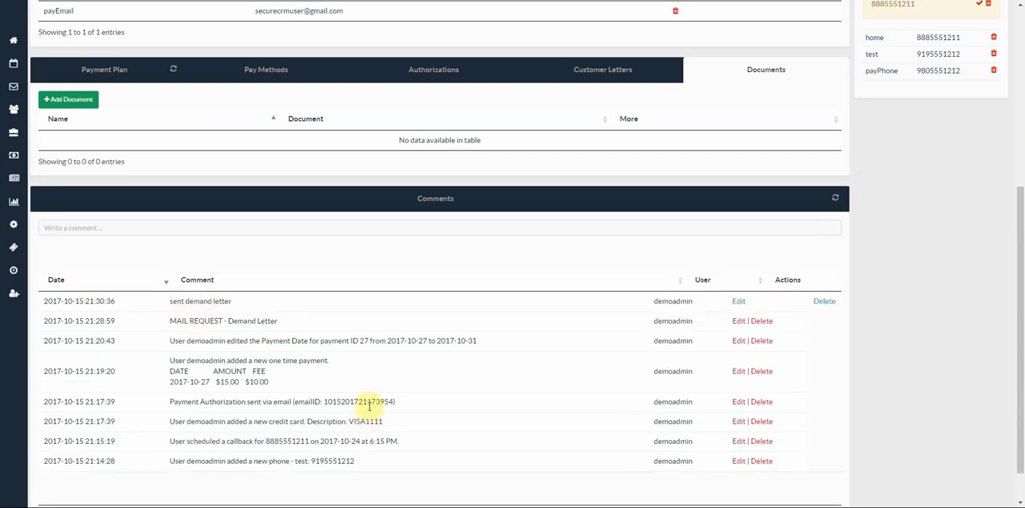
- Read the Vermont statute of limitations information for the account and close it
scroll(369, 406, "up", 2)
scroll(369, 409, "up", 2)
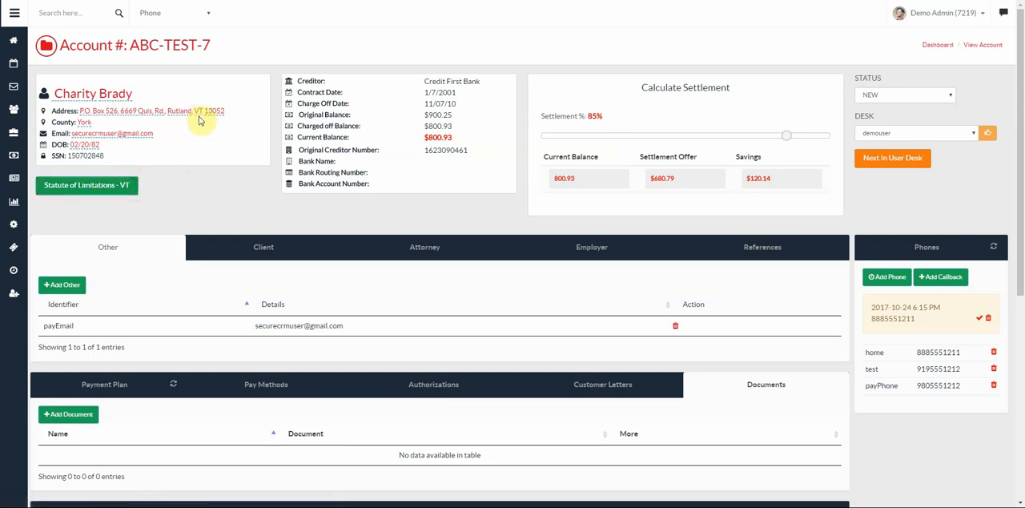
left_click(93, 191)
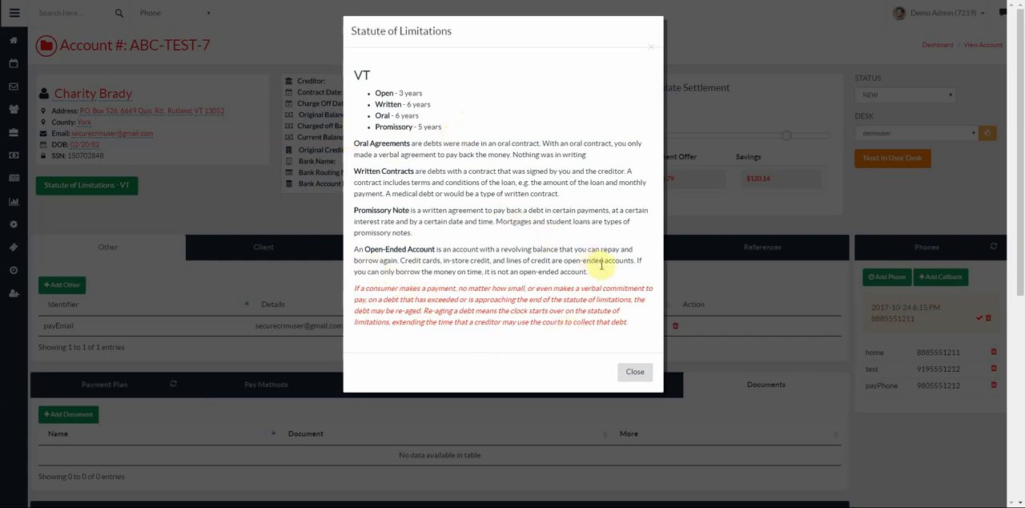
left_click(635, 373)
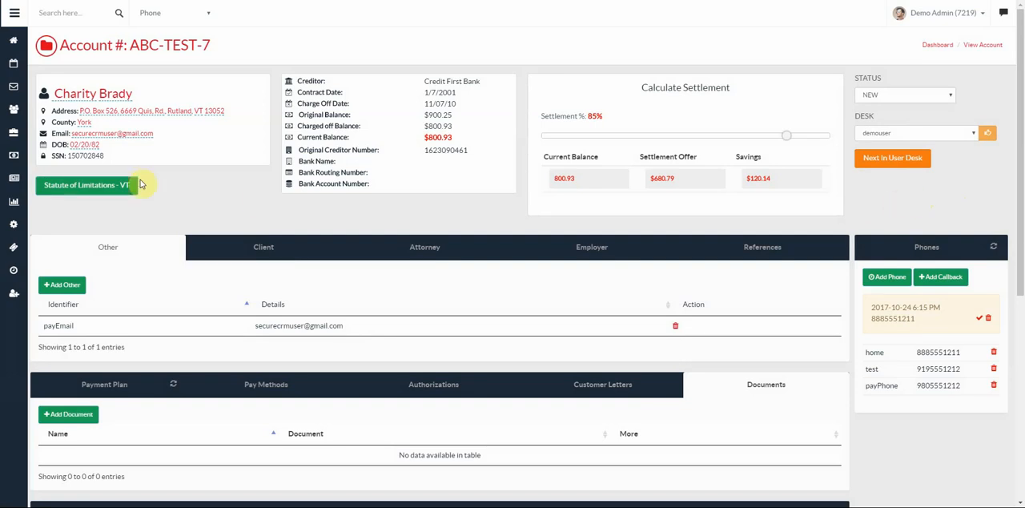
- Search the accounts by a customer's phone number, check the other search criteria, and open the matching account
left_click(51, 14)
type("8885551212")
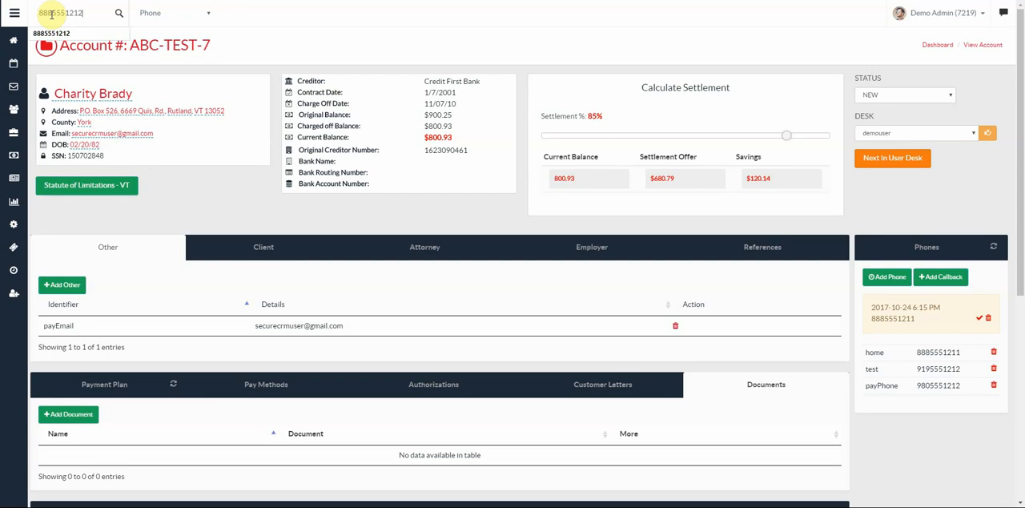
key("Return")
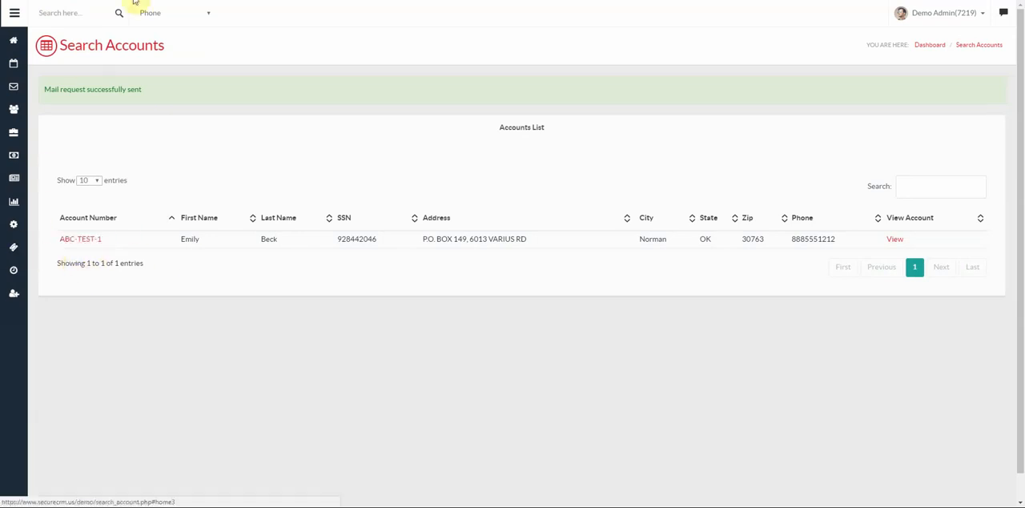
left_click(197, 16)
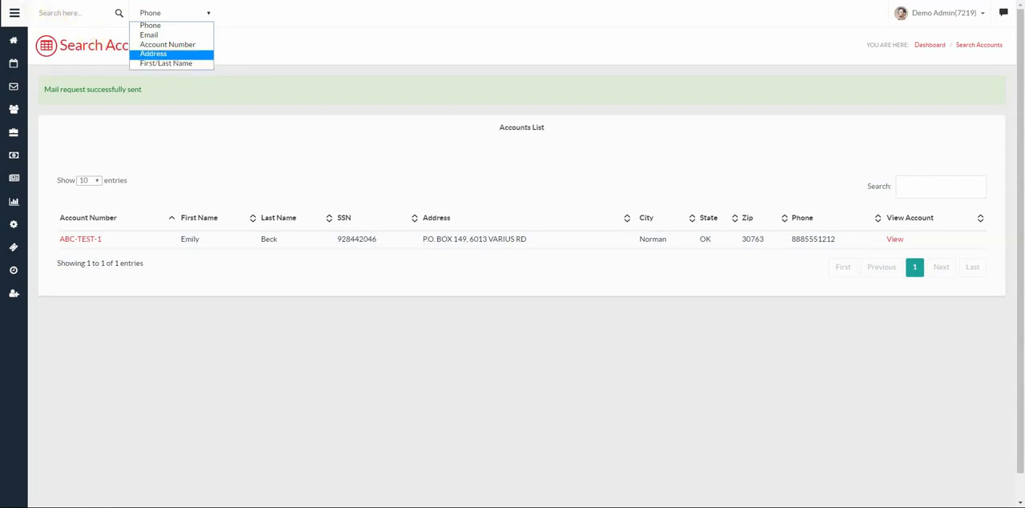
key("Escape")
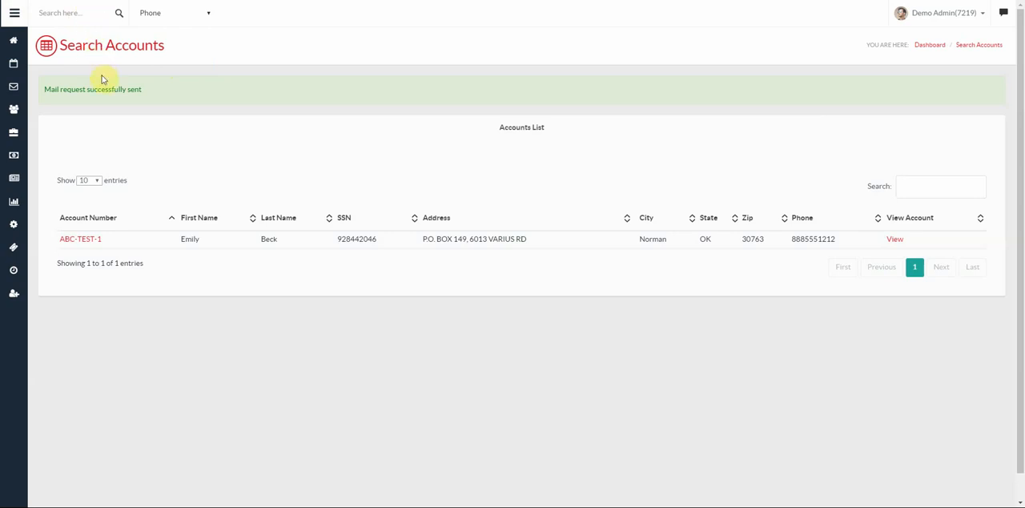
left_click(80, 239)
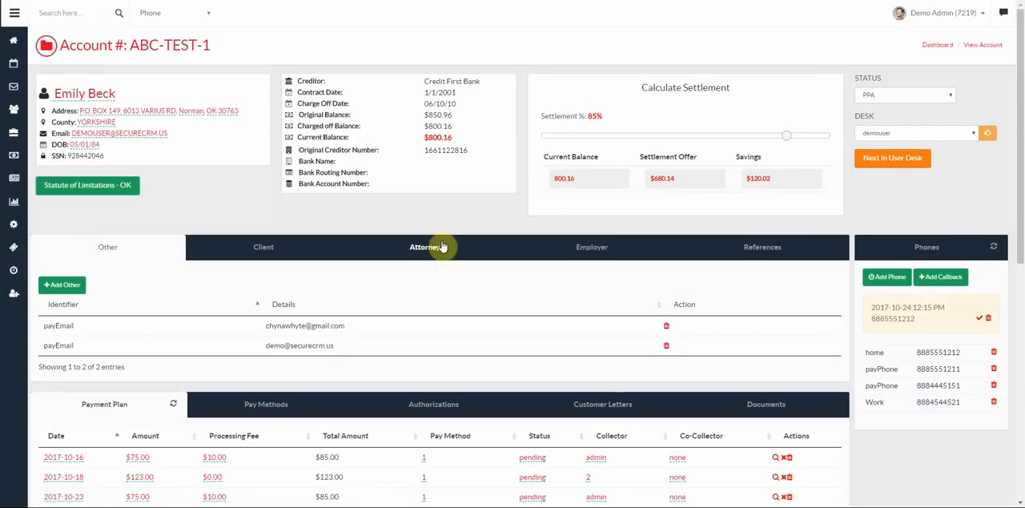
- Examine the opened account from the customer details through the payment plan to the latest comments
scroll(450, 267, "down", 2)
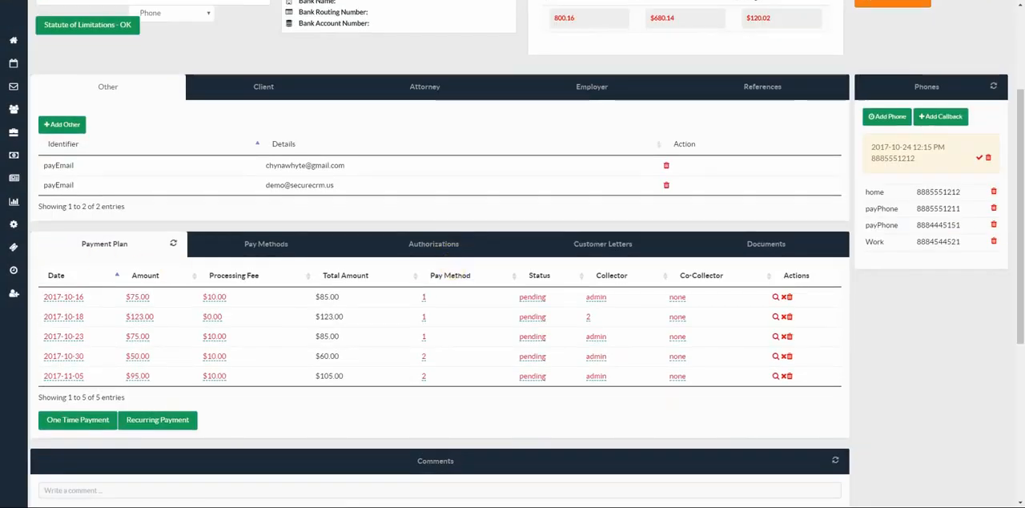
scroll(439, 268, "up", 2)
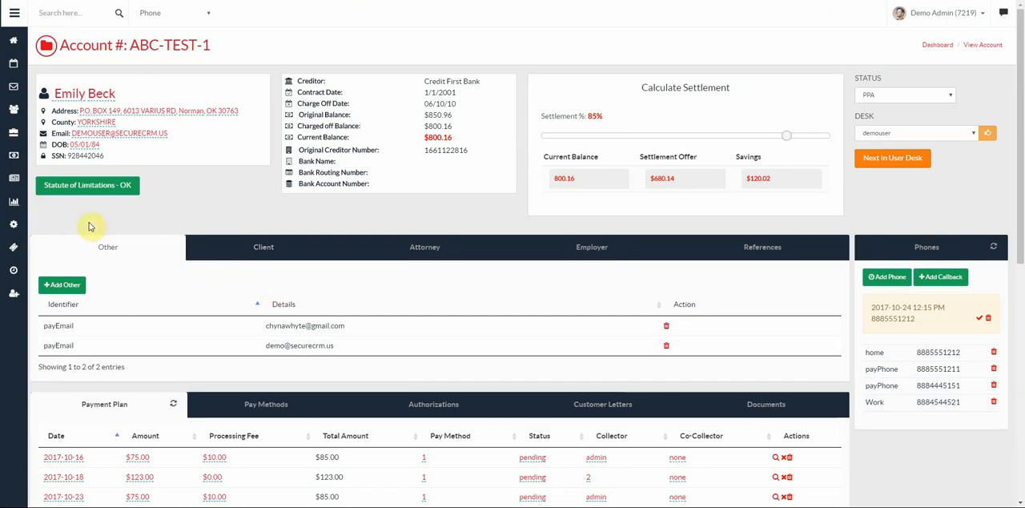
scroll(151, 224, "down", 1)
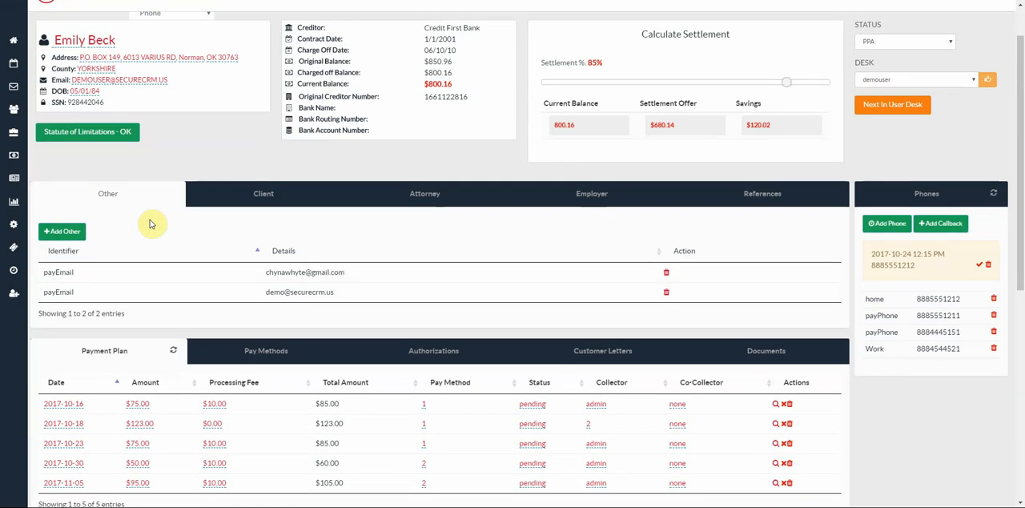
scroll(156, 224, "down", 2)
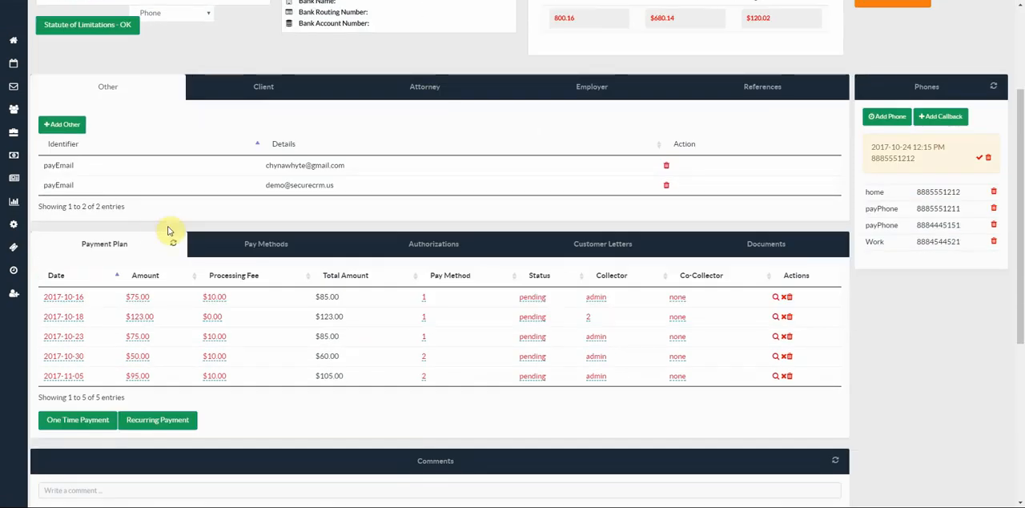
scroll(166, 229, "down", 1)
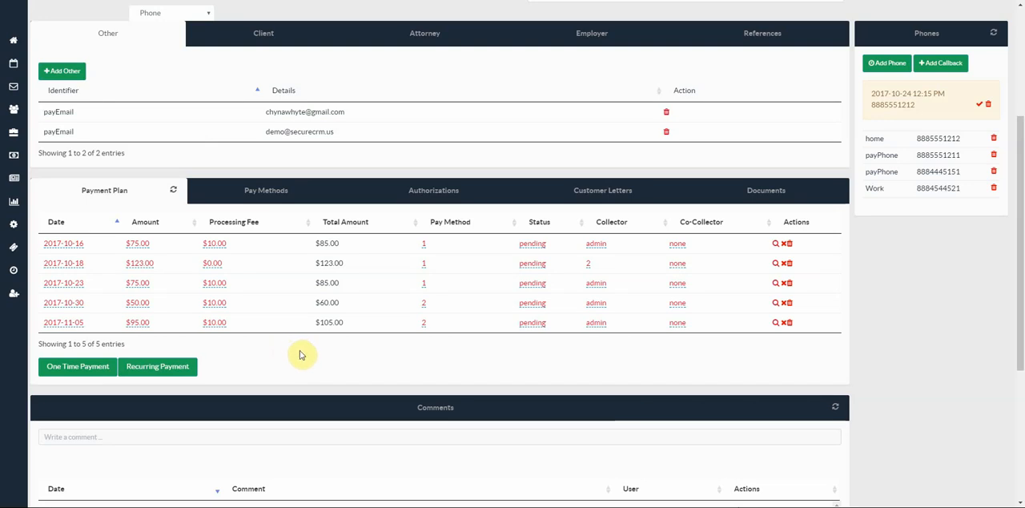
scroll(301, 355, "down", 2)
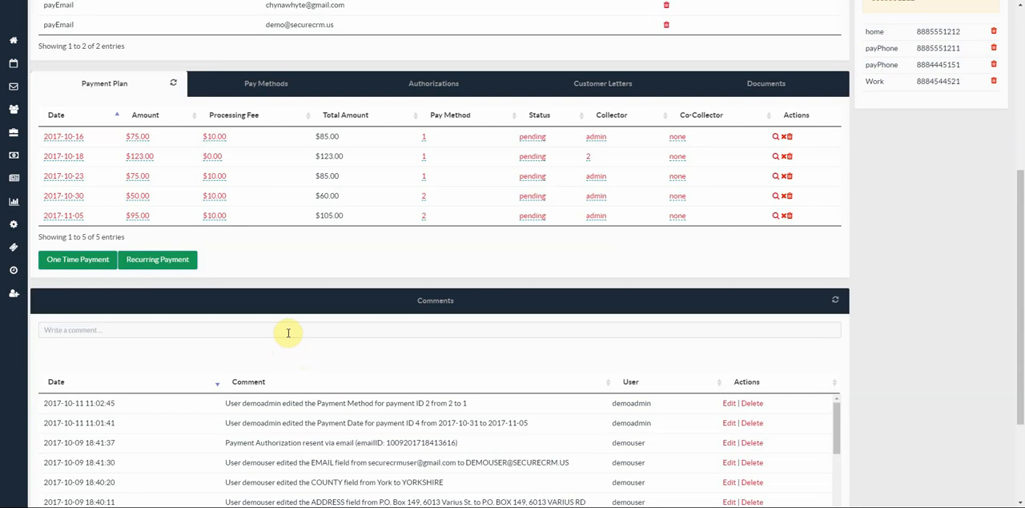
scroll(295, 318, "down", 2)
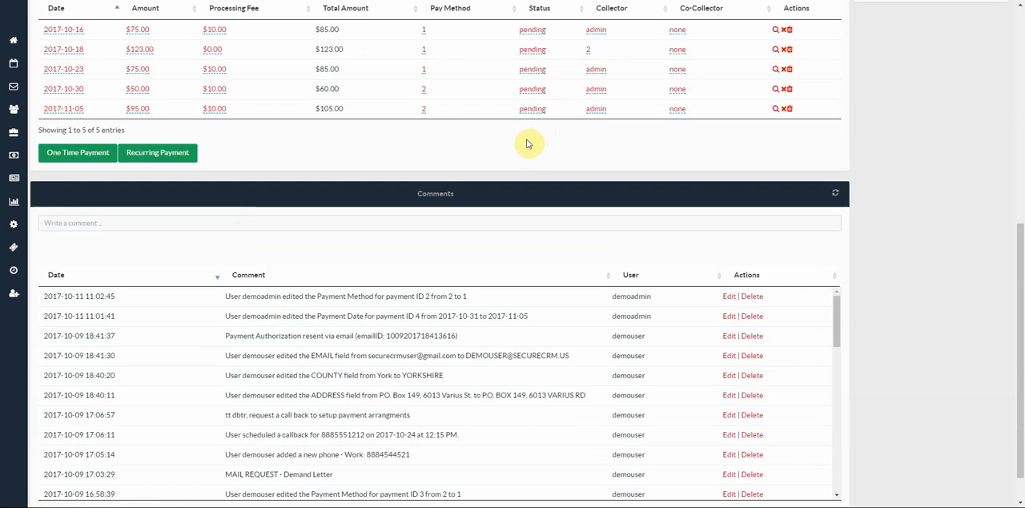
- Read through the account's older comments, including the weekly payment plan, declined payment and added document entries
scroll(525, 145, "up", 1)
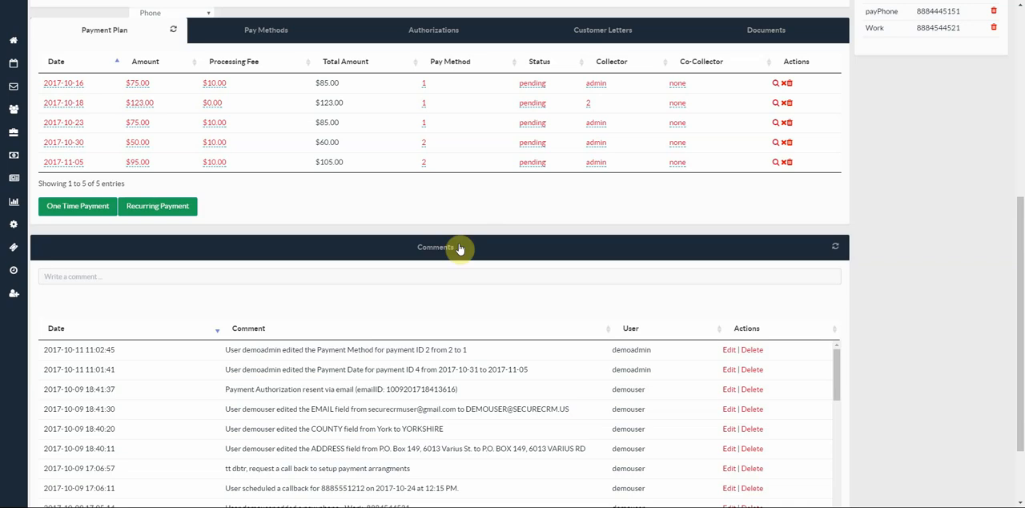
scroll(386, 429, "down", 3)
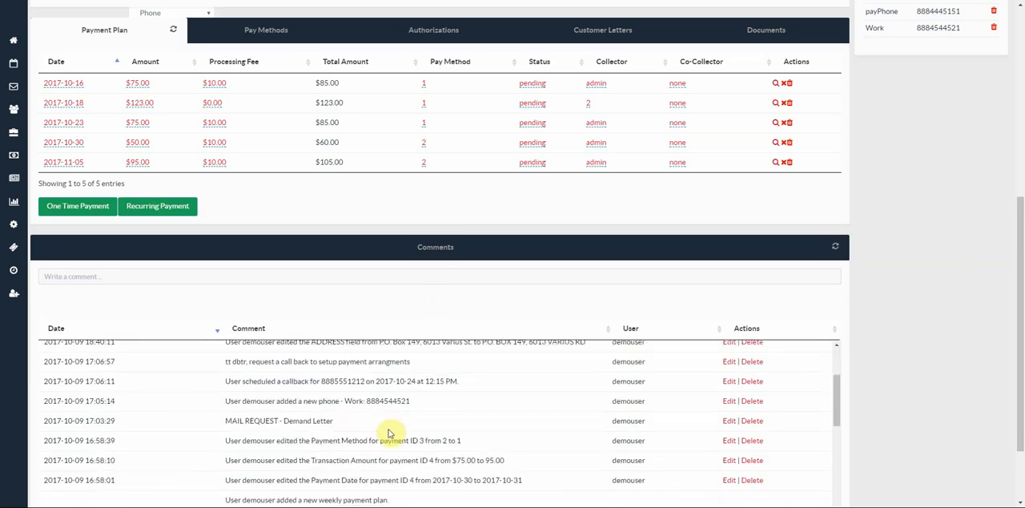
scroll(915, 215, "down", 2)
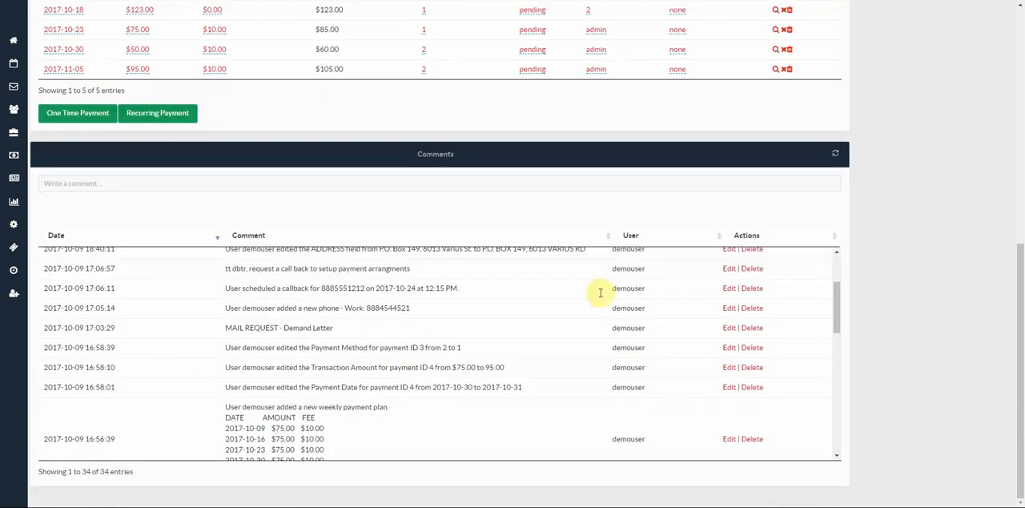
scroll(449, 337, "down", 3)
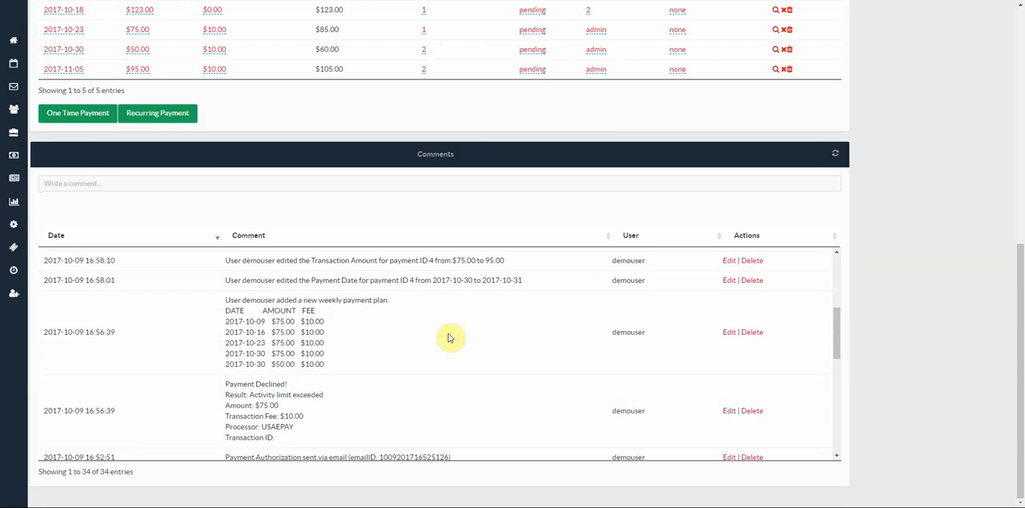
scroll(448, 337, "down", 5)
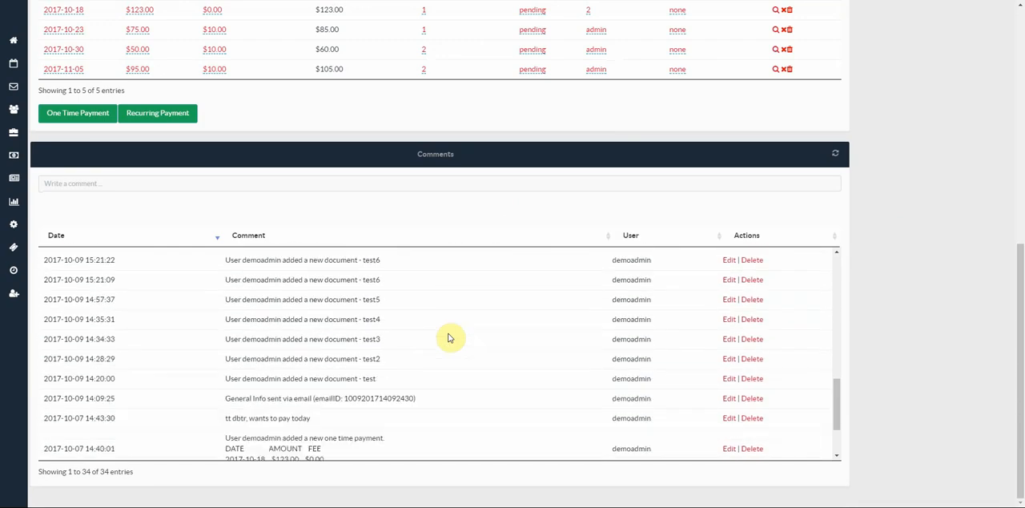
scroll(449, 337, "down", 3)
scroll(449, 338, "up", 5)
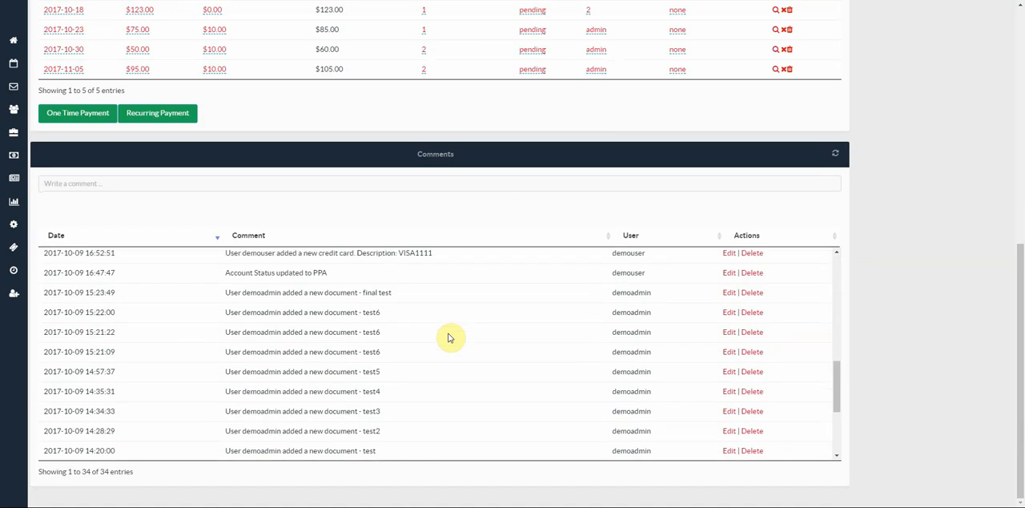
scroll(449, 337, "up", 5)
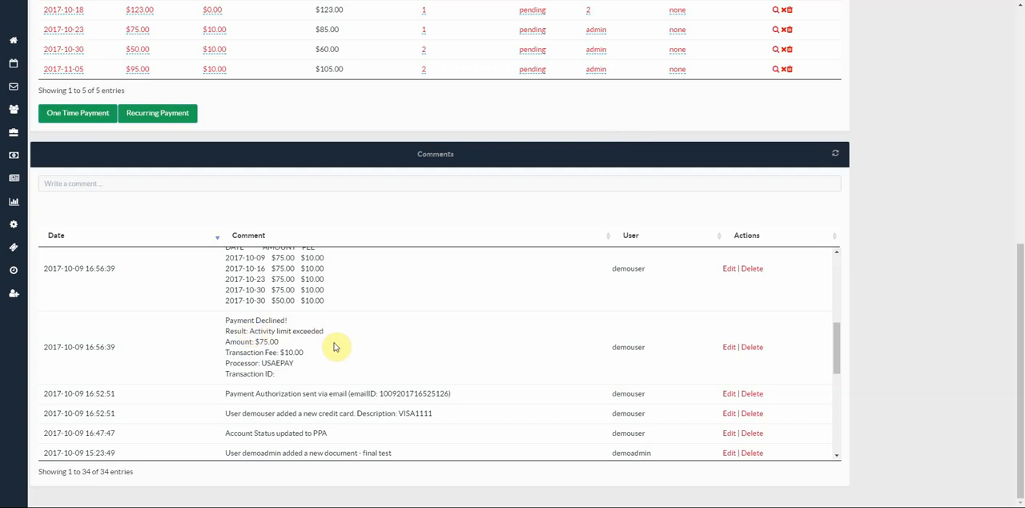
- Review the account's comments back up to the newest entries and the payment plan, and open the Payment Management page
scroll(279, 378, "up", 1)
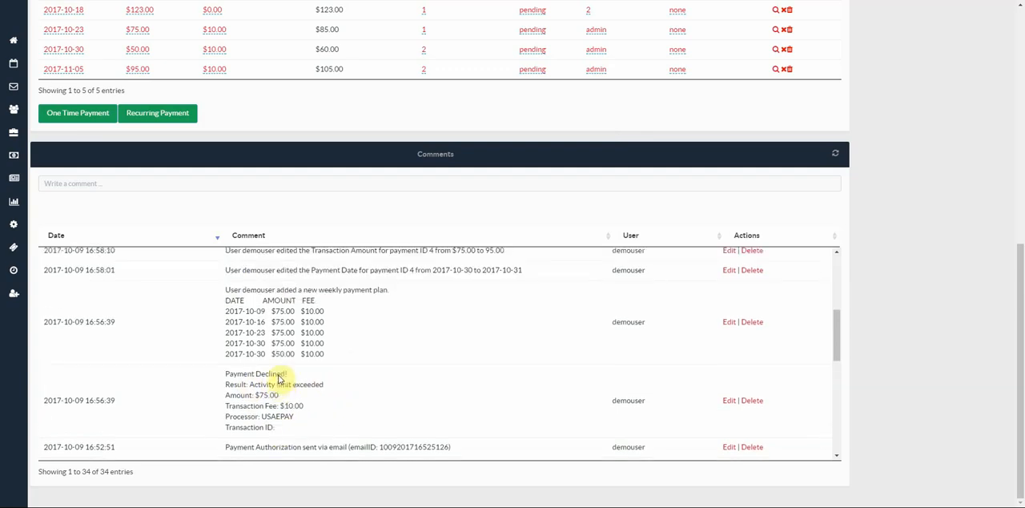
scroll(278, 378, "up", 4)
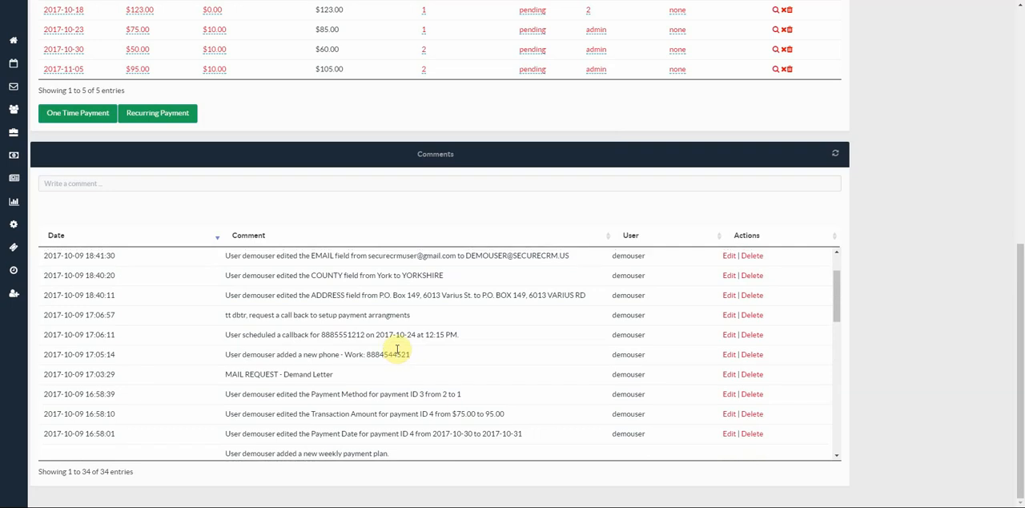
scroll(398, 354, "up", 3)
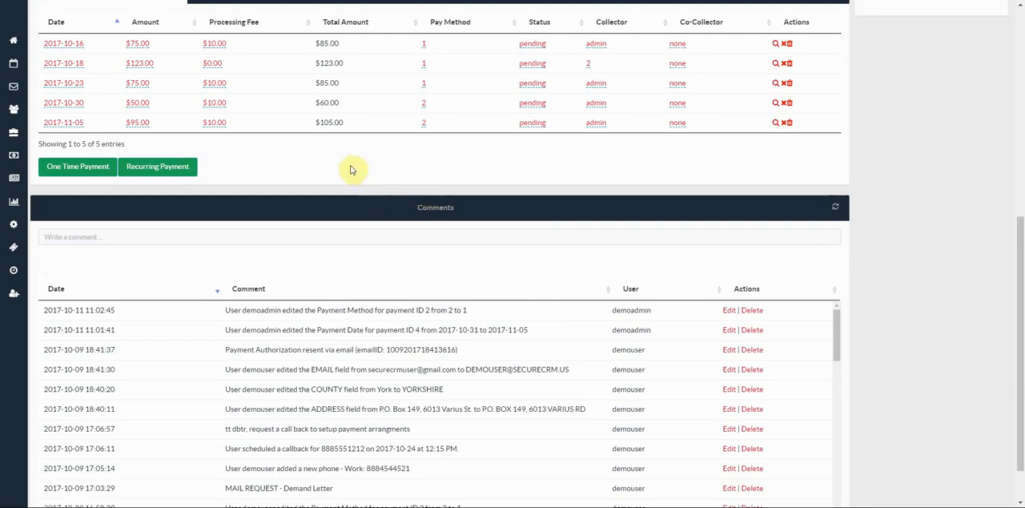
scroll(348, 171, "up", 1)
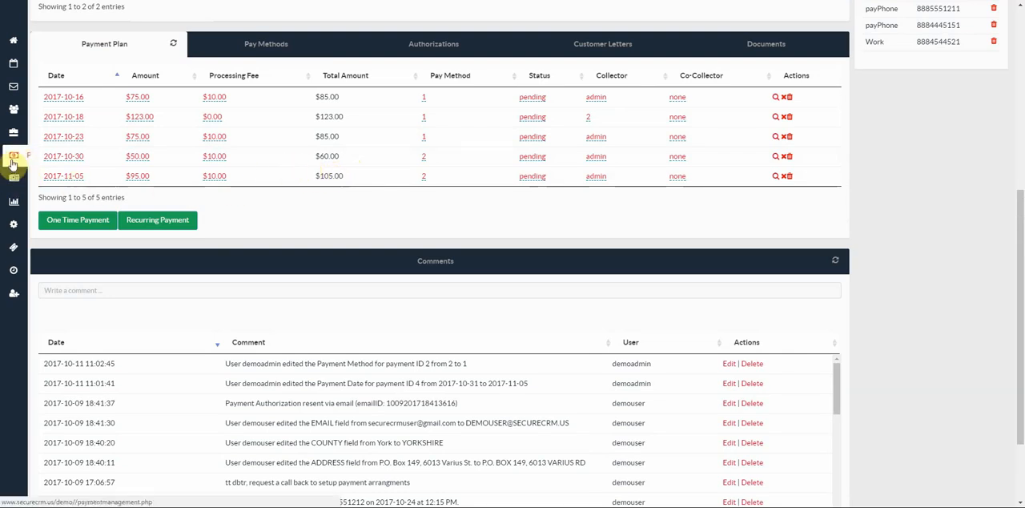
left_click(12, 164)
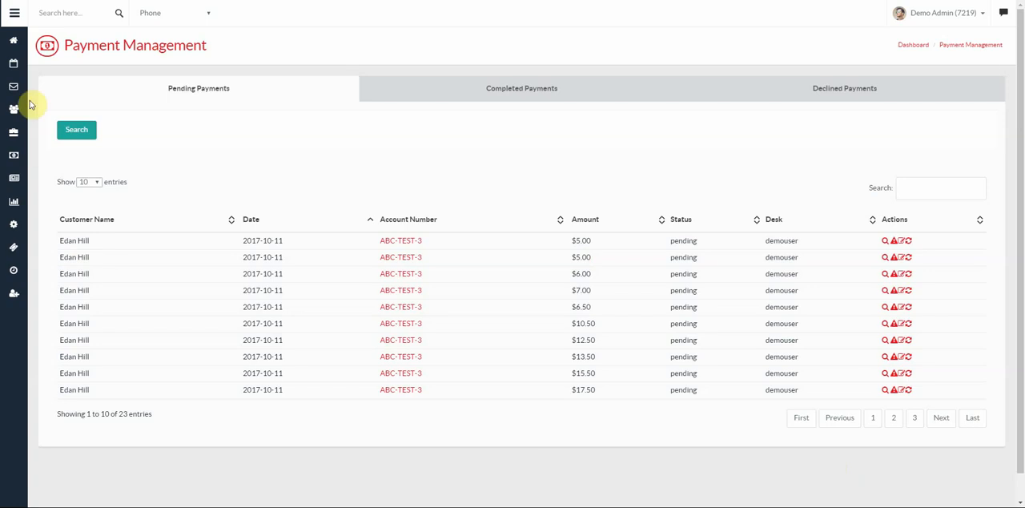
- Return to the dashboard and look over its goals, agent rankings, scheduled call backs, account requests and letter requests
left_click(13, 39)
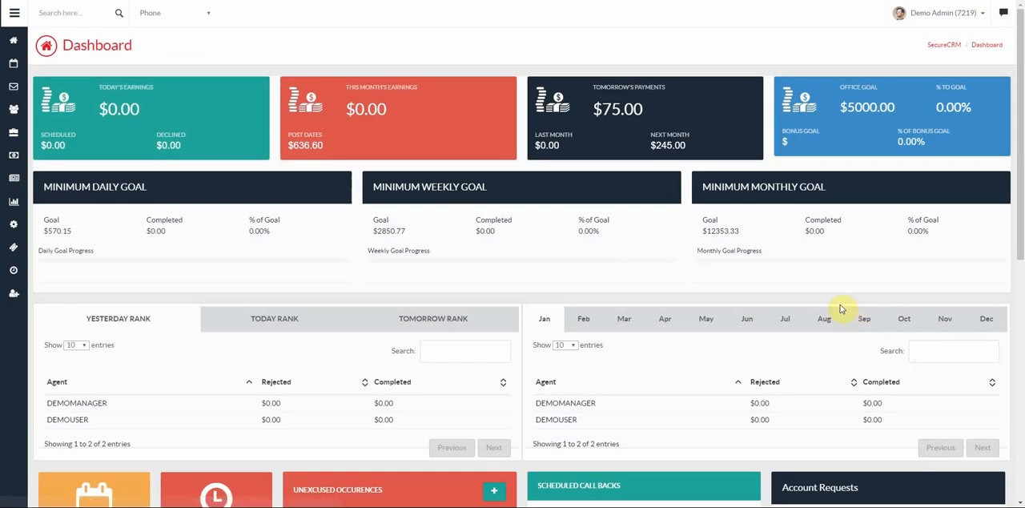
scroll(841, 308, "down", 4)
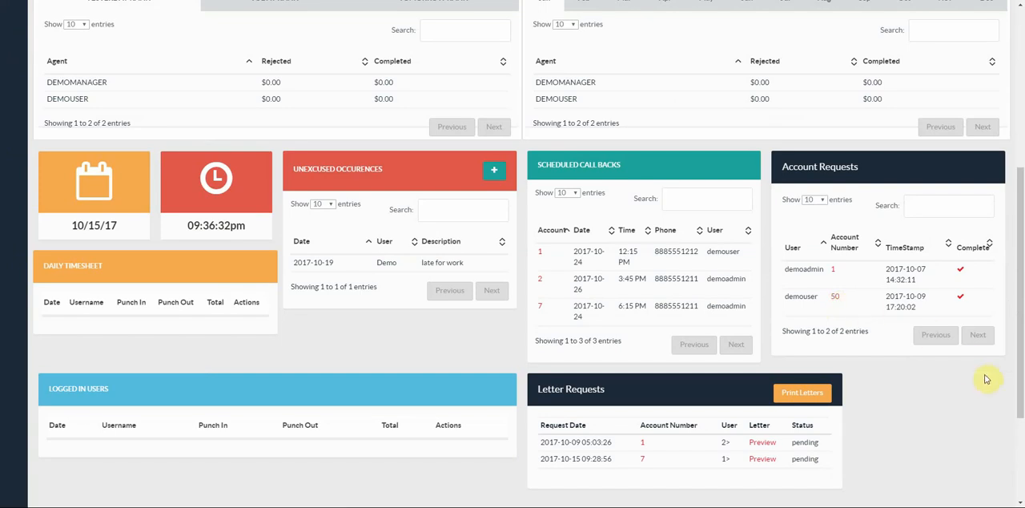
scroll(986, 379, "up", 5)
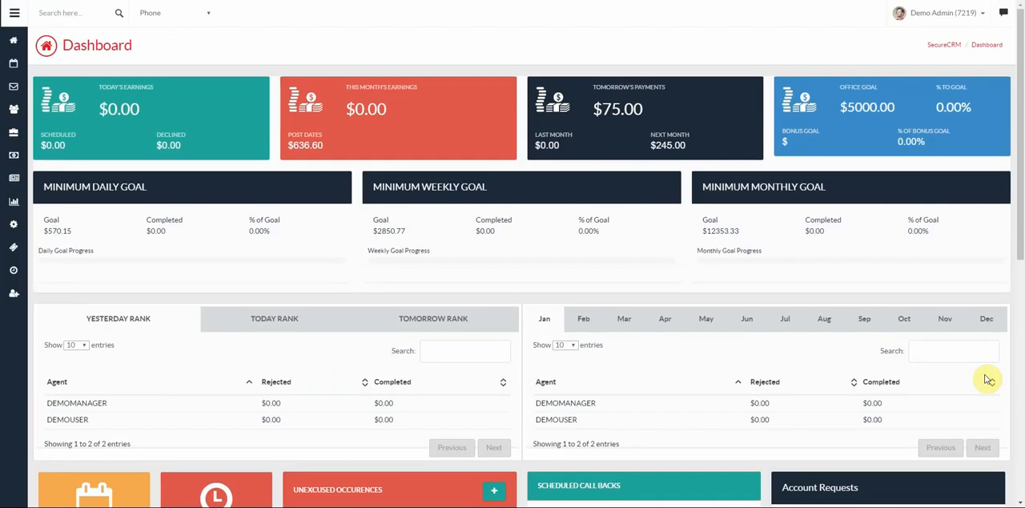